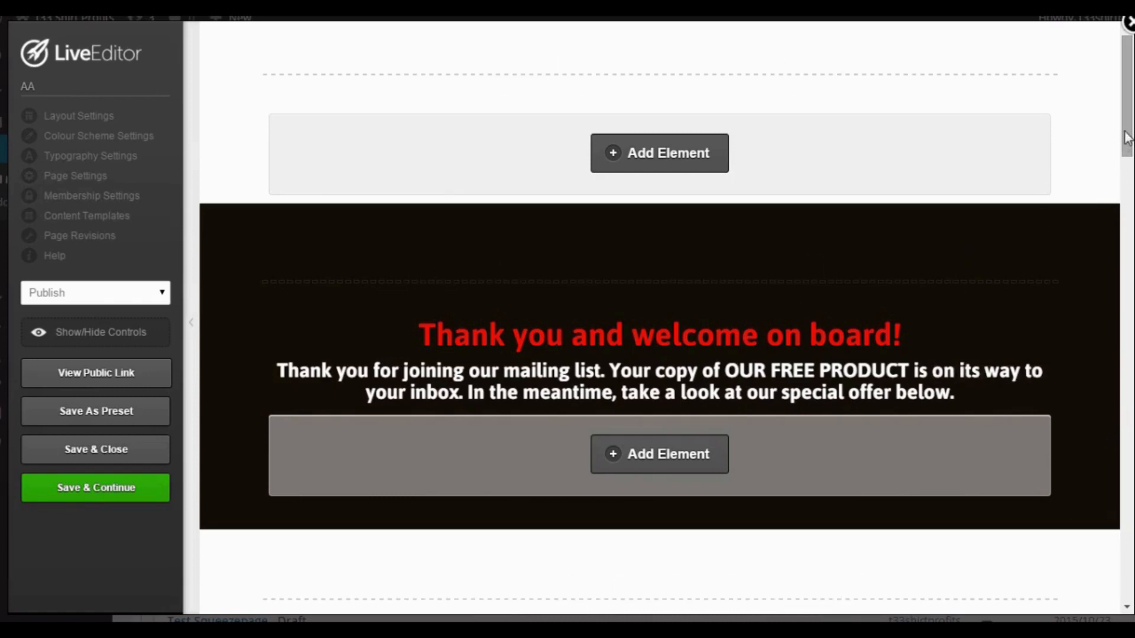
Scroll through the LiveEditor page to review the content down to the affiliate image.
{"action": "left_click_drag", "start_coordinate": [1126, 137], "coordinate": [1126, 156]}
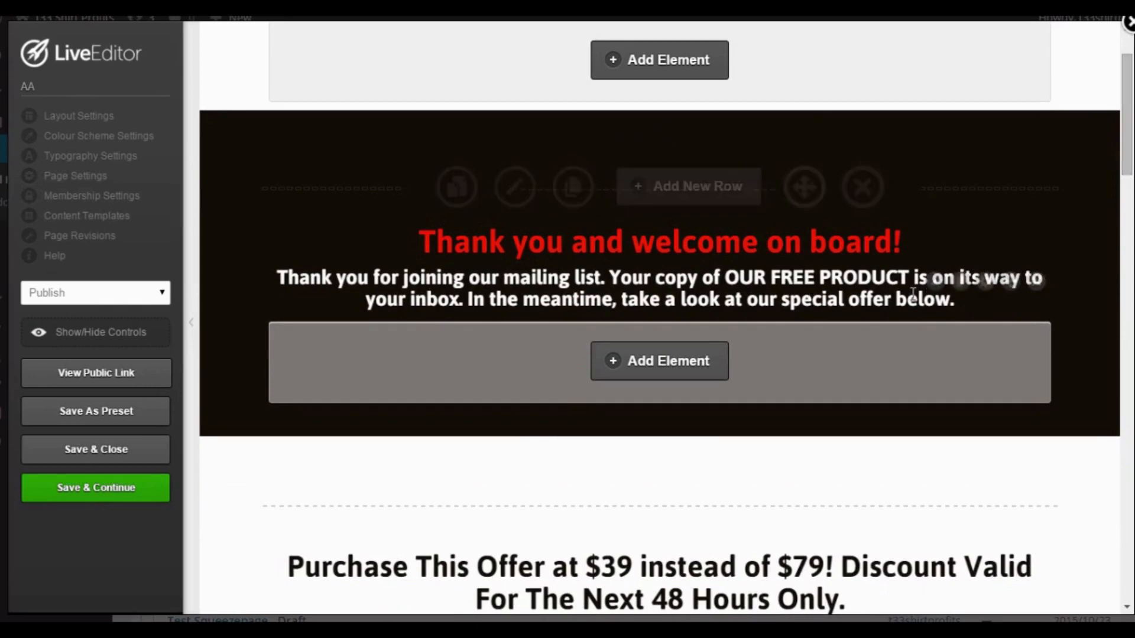
{"action": "scroll", "coordinate": [910, 296], "scroll_direction": "down", "scroll_amount": 3}
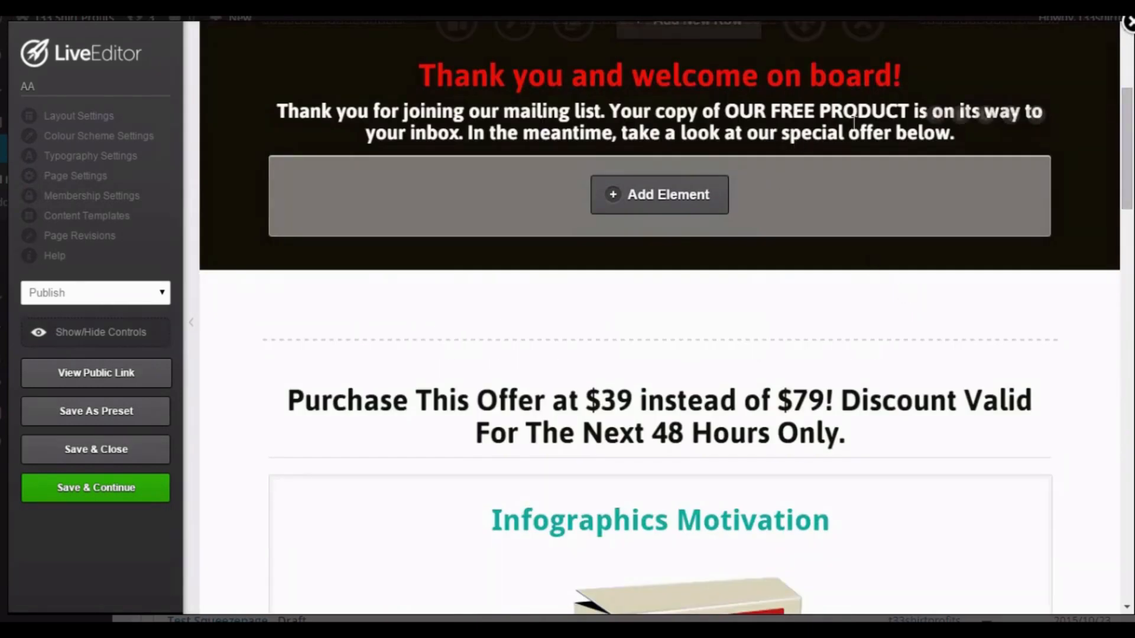
{"action": "scroll", "coordinate": [762, 230], "scroll_direction": "down", "scroll_amount": 3}
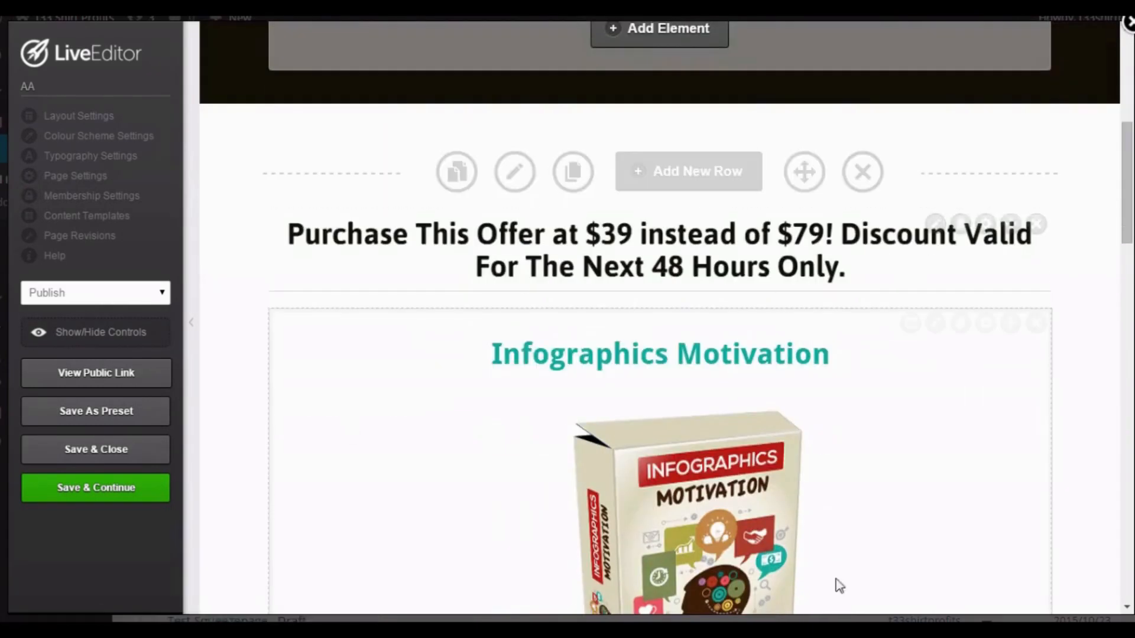
{"action": "scroll", "coordinate": [777, 446], "scroll_direction": "down", "scroll_amount": 4}
{"action": "scroll", "coordinate": [777, 447], "scroll_direction": "down", "scroll_amount": 8}
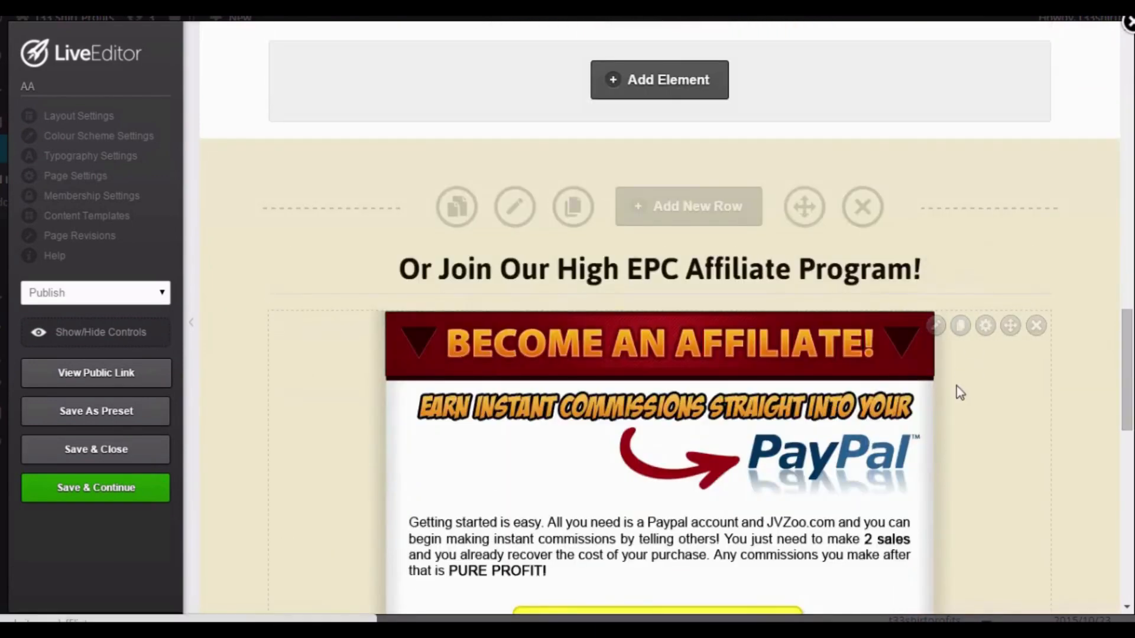
{"action": "scroll", "coordinate": [954, 384], "scroll_direction": "up", "scroll_amount": 12}
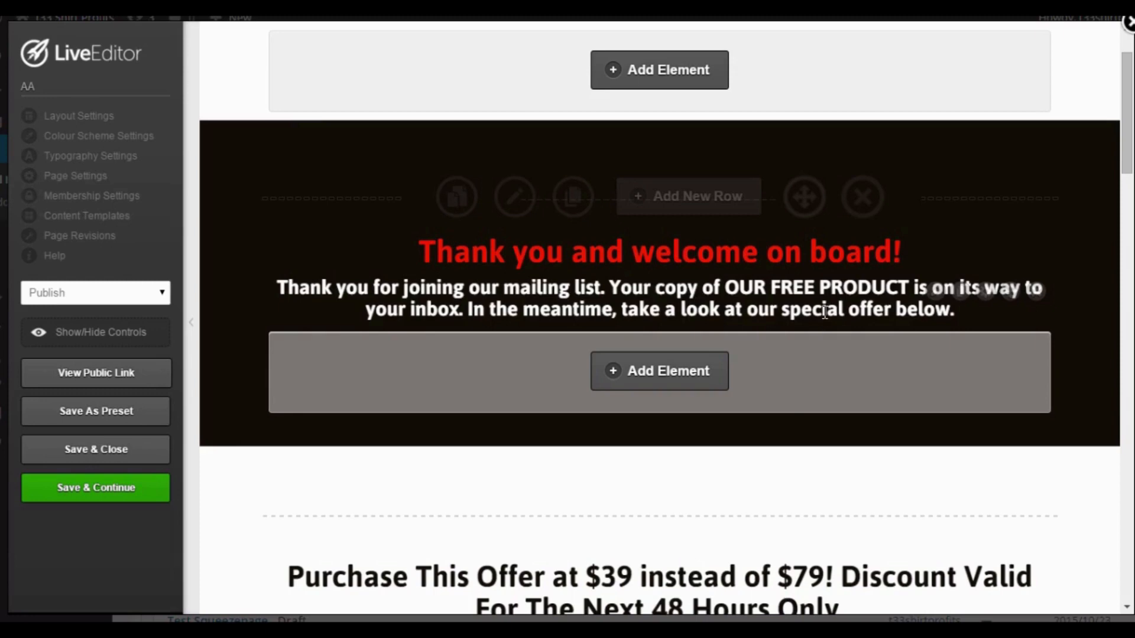
{"action": "scroll", "coordinate": [851, 337], "scroll_direction": "down", "scroll_amount": 2}
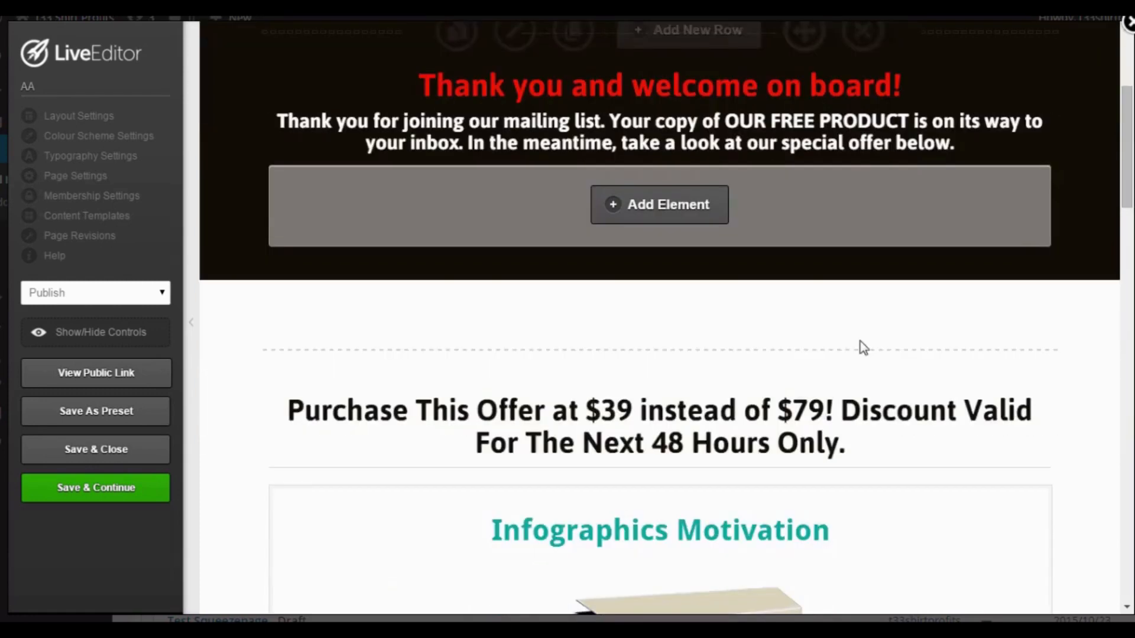
{"action": "scroll", "coordinate": [862, 346], "scroll_direction": "down", "scroll_amount": 1}
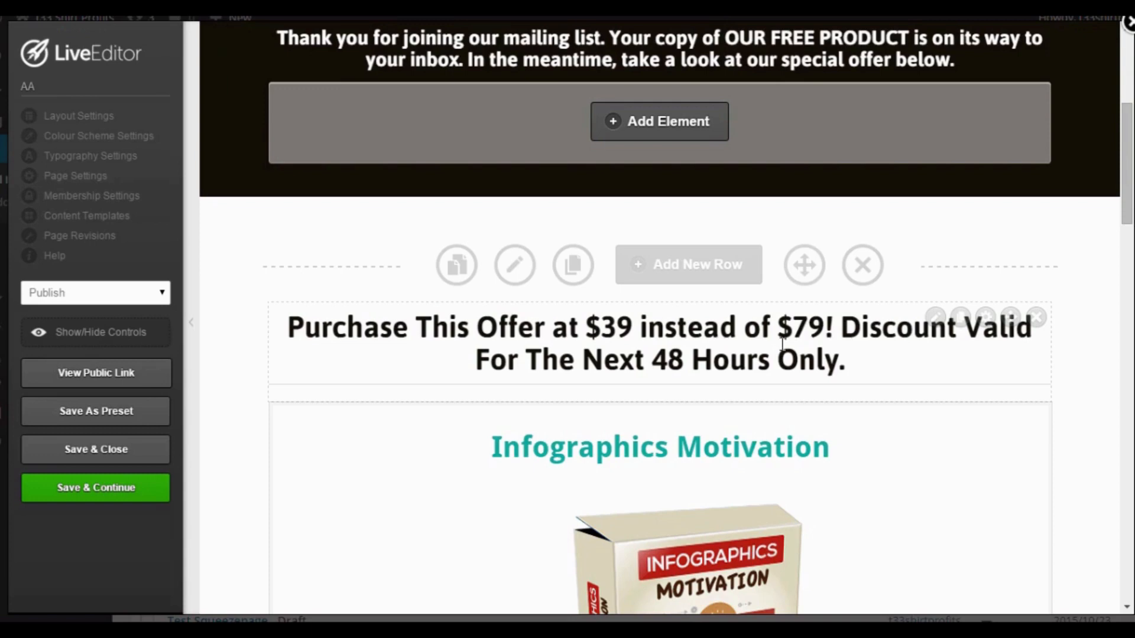
{"action": "scroll", "coordinate": [782, 342], "scroll_direction": "down", "scroll_amount": 3}
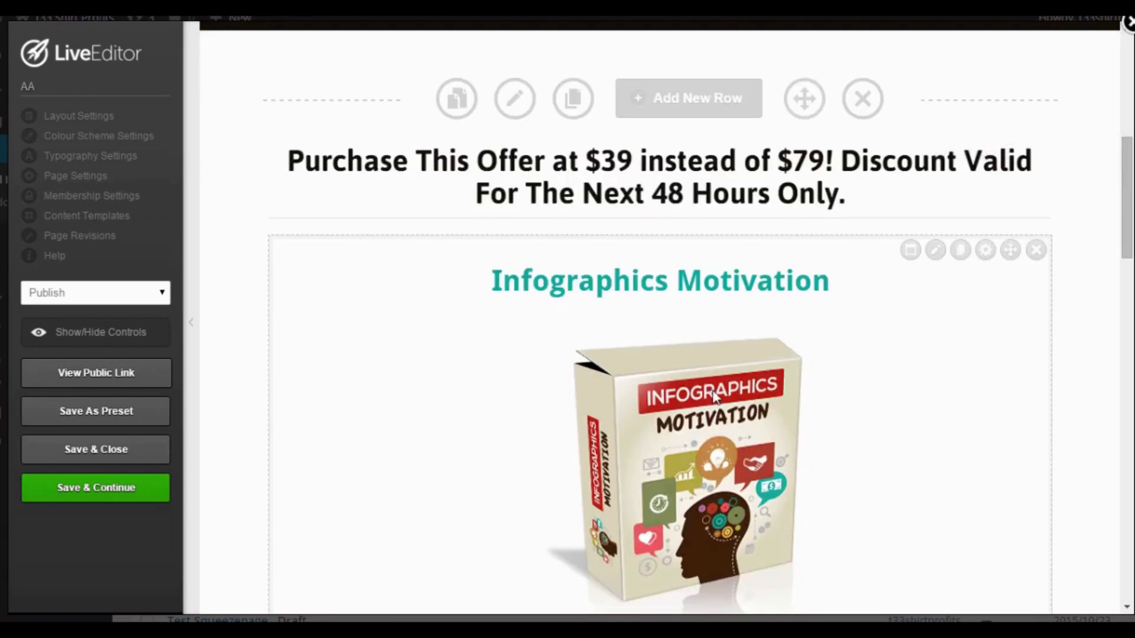
{"action": "scroll", "coordinate": [714, 398], "scroll_direction": "down", "scroll_amount": 5}
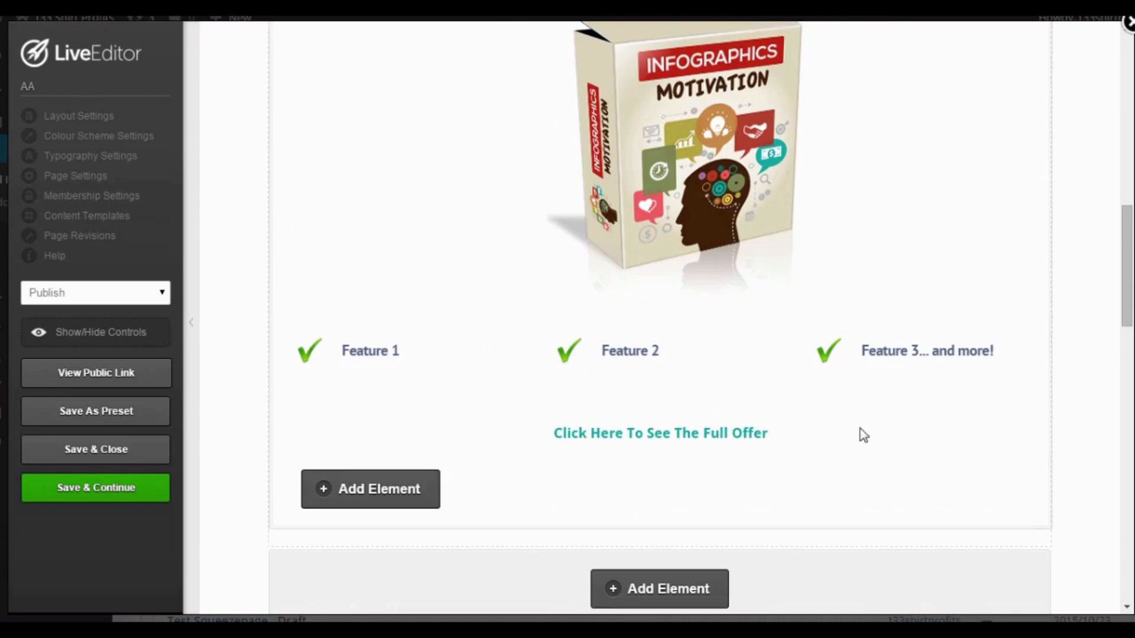
{"action": "scroll", "coordinate": [717, 385], "scroll_direction": "up", "scroll_amount": 1}
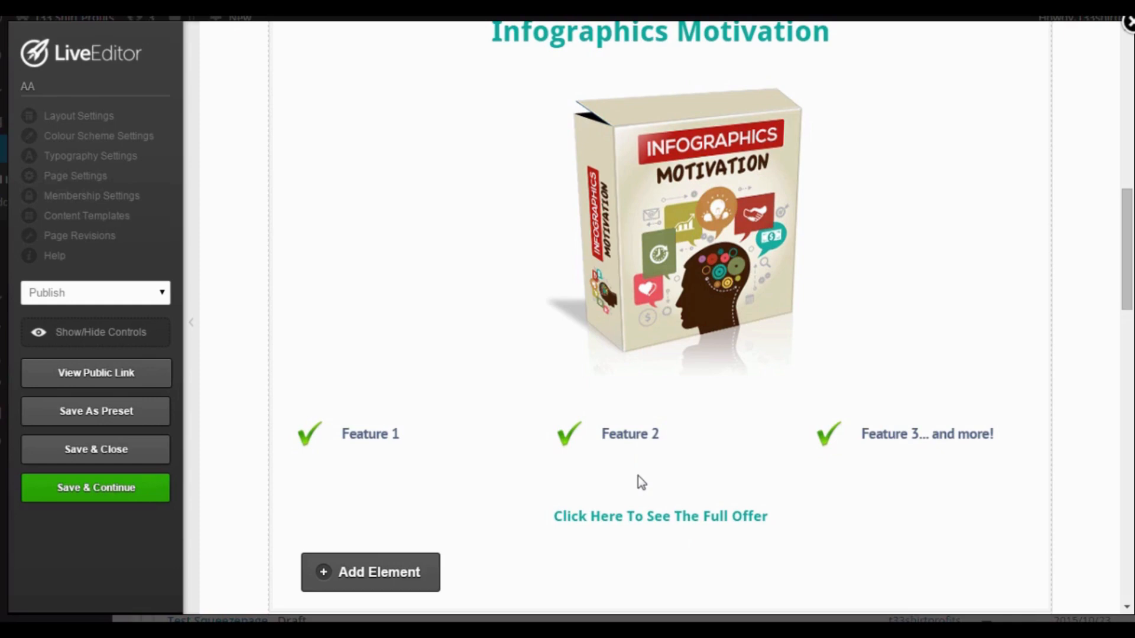
{"action": "scroll", "coordinate": [638, 478], "scroll_direction": "down", "scroll_amount": 8}
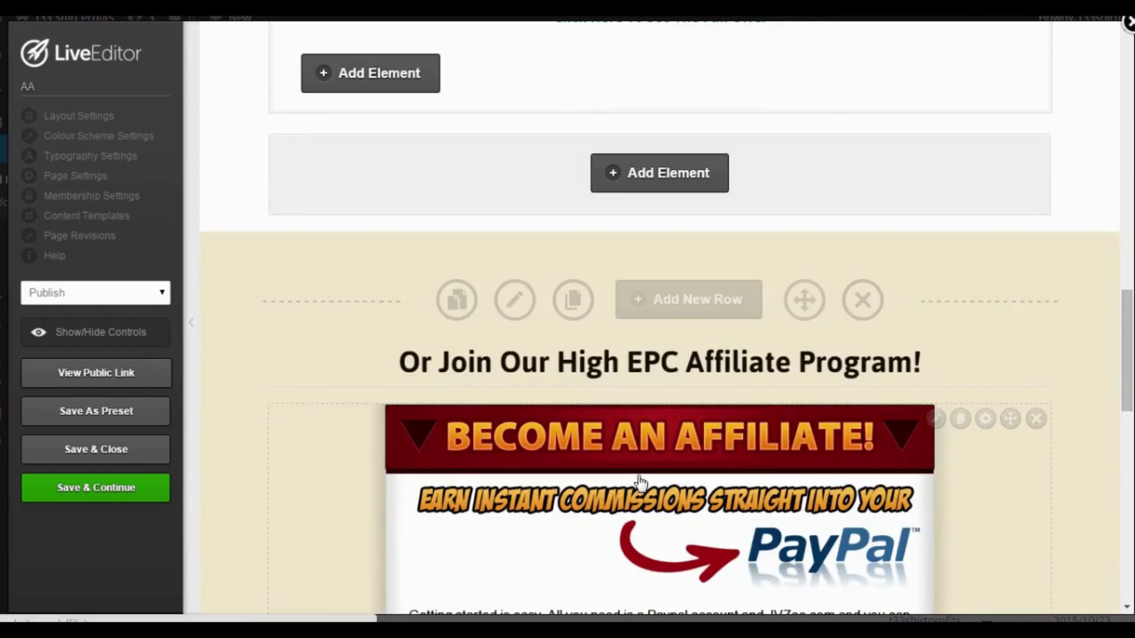
{"action": "scroll", "coordinate": [641, 482], "scroll_direction": "down", "scroll_amount": 1}
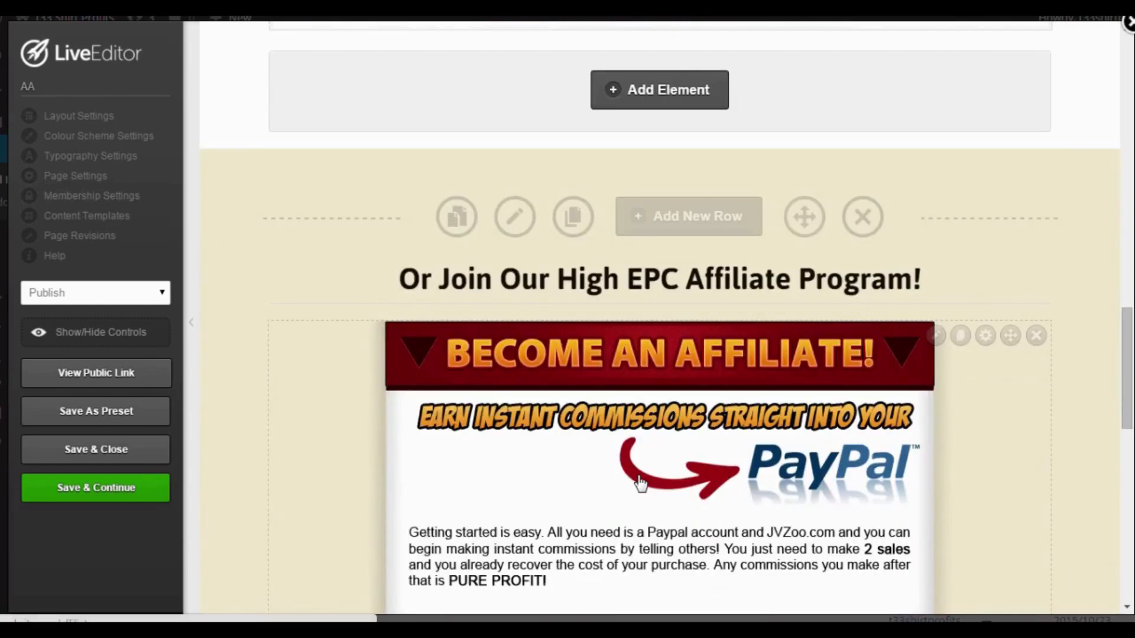
{"action": "scroll", "coordinate": [640, 488], "scroll_direction": "down", "scroll_amount": 1}
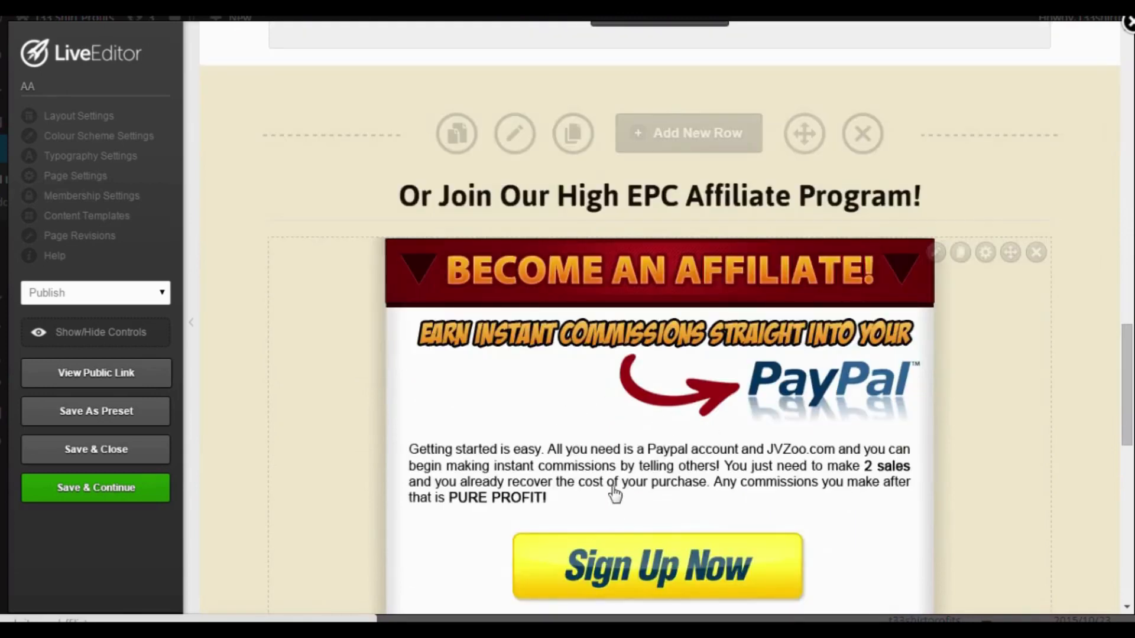
{"action": "scroll", "coordinate": [637, 491], "scroll_direction": "down", "scroll_amount": 1}
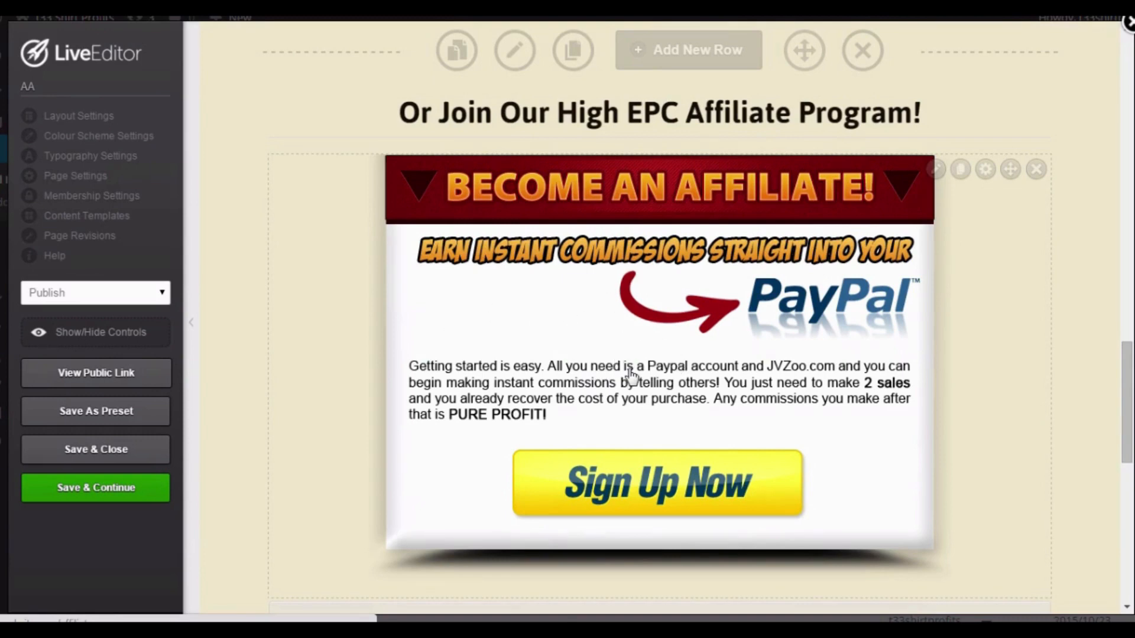
{"action": "left_click", "coordinate": [935, 171]}
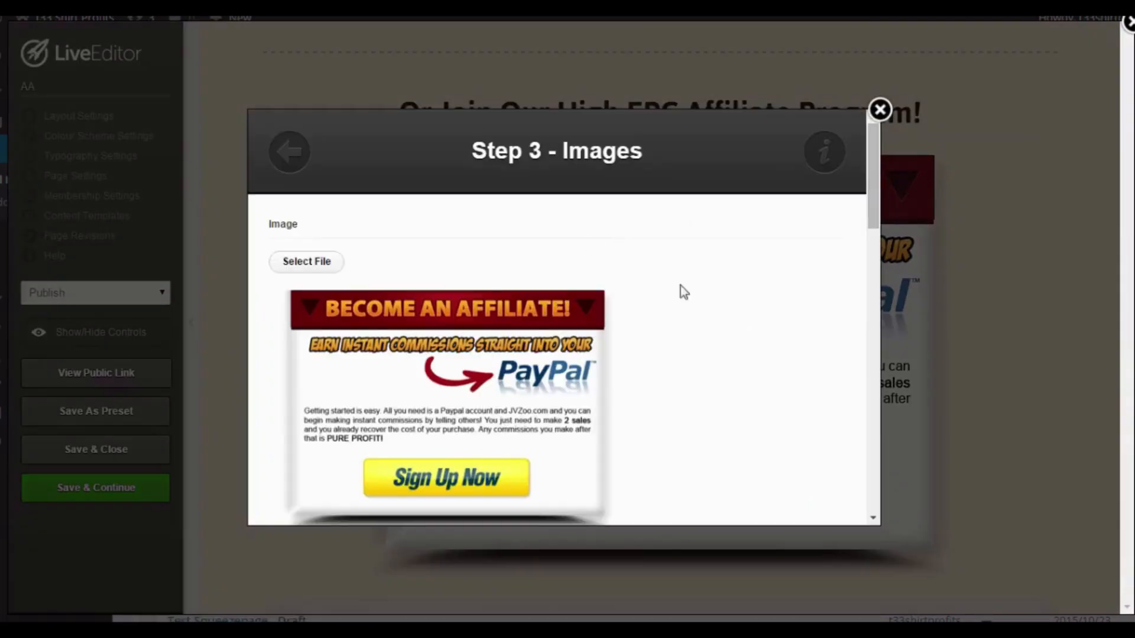
{"action": "scroll", "coordinate": [768, 279], "scroll_direction": "down", "scroll_amount": 3}
{"action": "scroll", "coordinate": [765, 273], "scroll_direction": "down", "scroll_amount": 10}
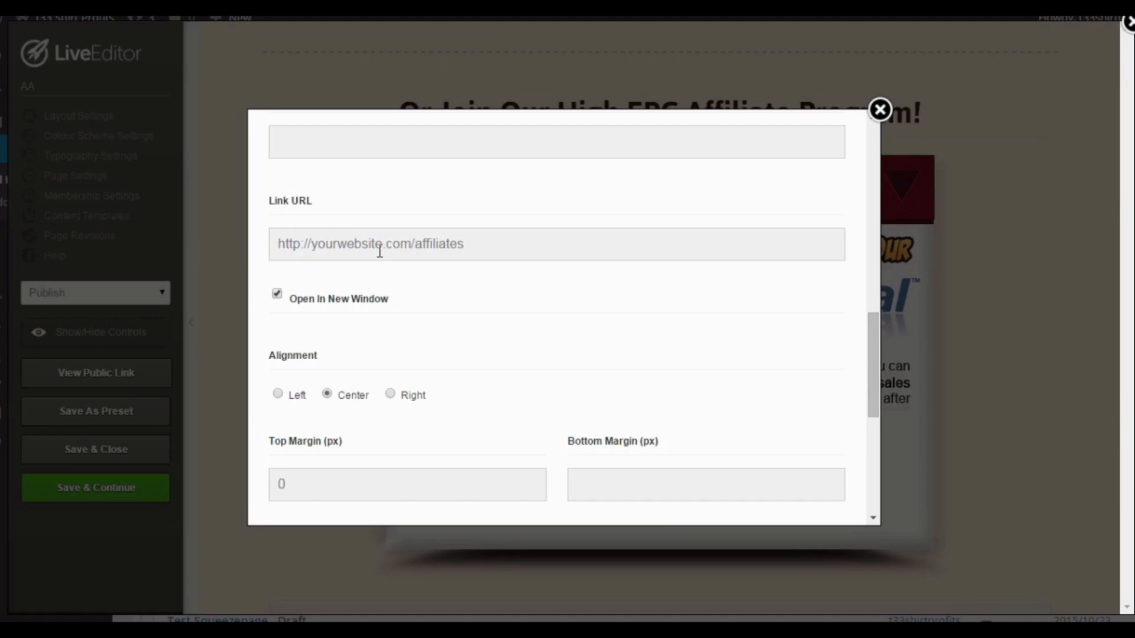
{"action": "scroll", "coordinate": [663, 385], "scroll_direction": "down", "scroll_amount": 5}
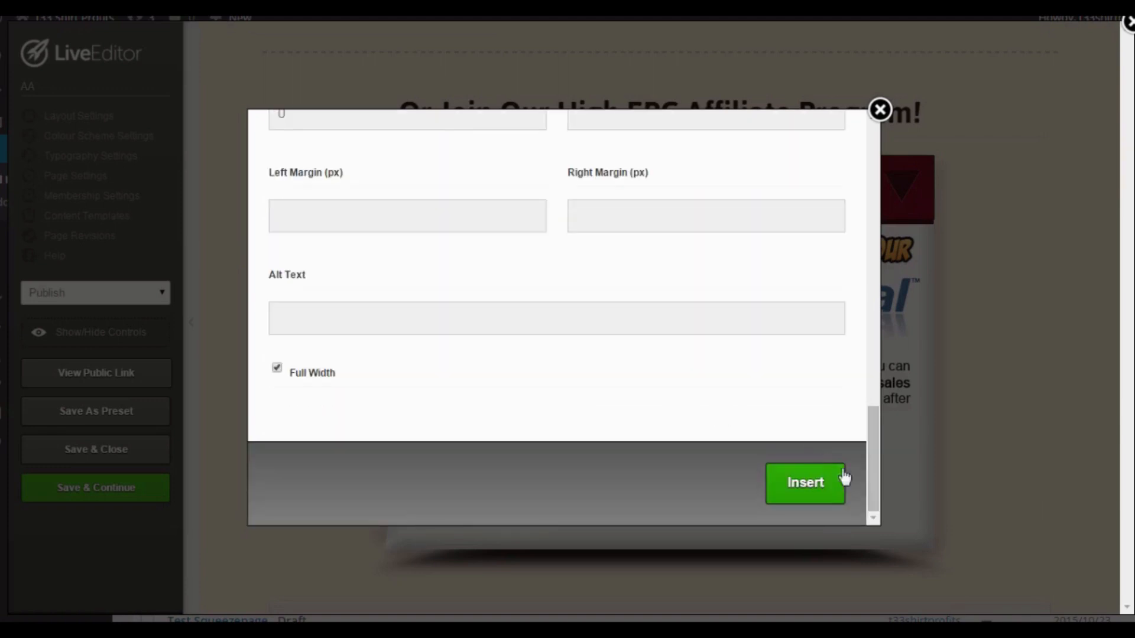
{"action": "left_click", "coordinate": [828, 484]}
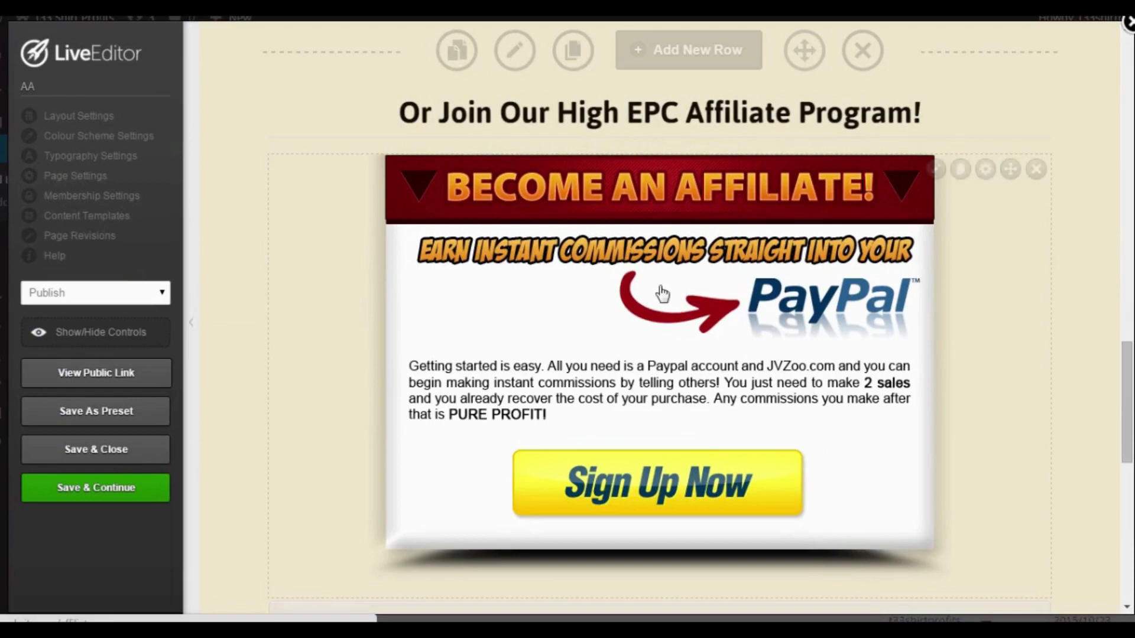
{"action": "scroll", "coordinate": [769, 449], "scroll_direction": "up", "scroll_amount": 7}
Scroll to the bottom of the LiveEditor page.
{"action": "scroll", "coordinate": [816, 484], "scroll_direction": "down", "scroll_amount": 8}
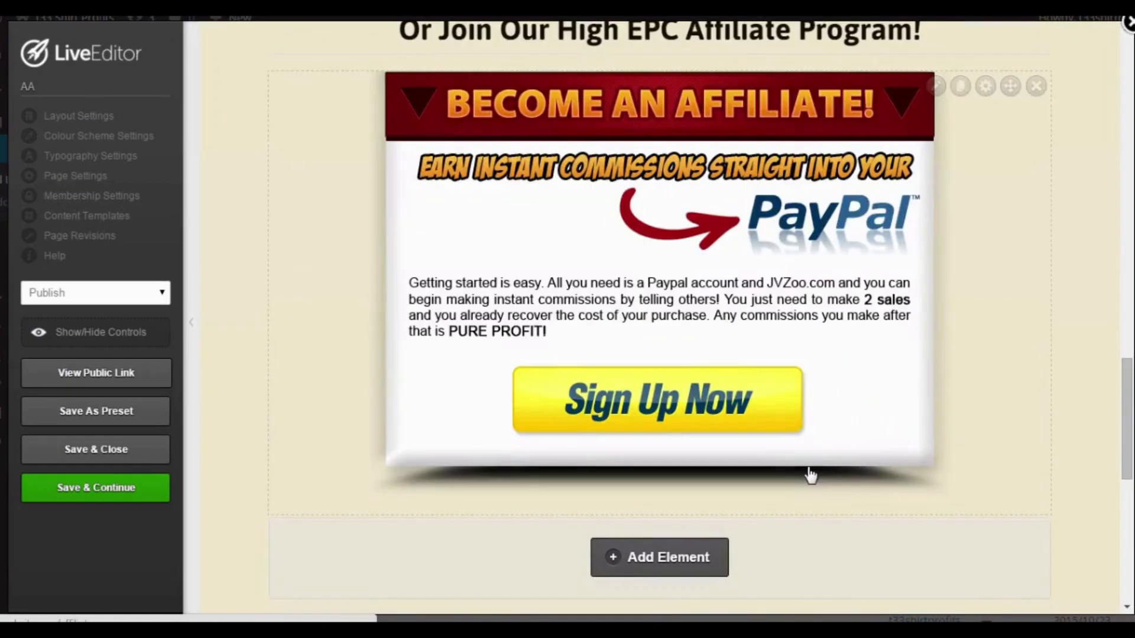
{"action": "scroll", "coordinate": [674, 330], "scroll_direction": "down", "scroll_amount": 8}
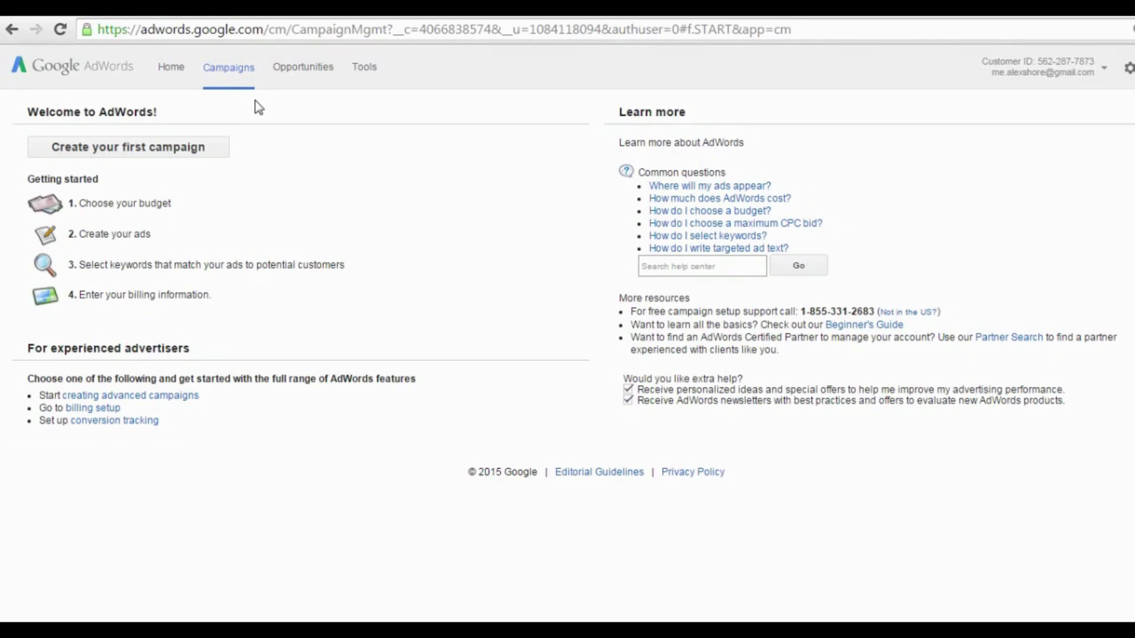
Create the first campaign and set its type to Online video.
{"action": "left_click", "coordinate": [217, 152]}
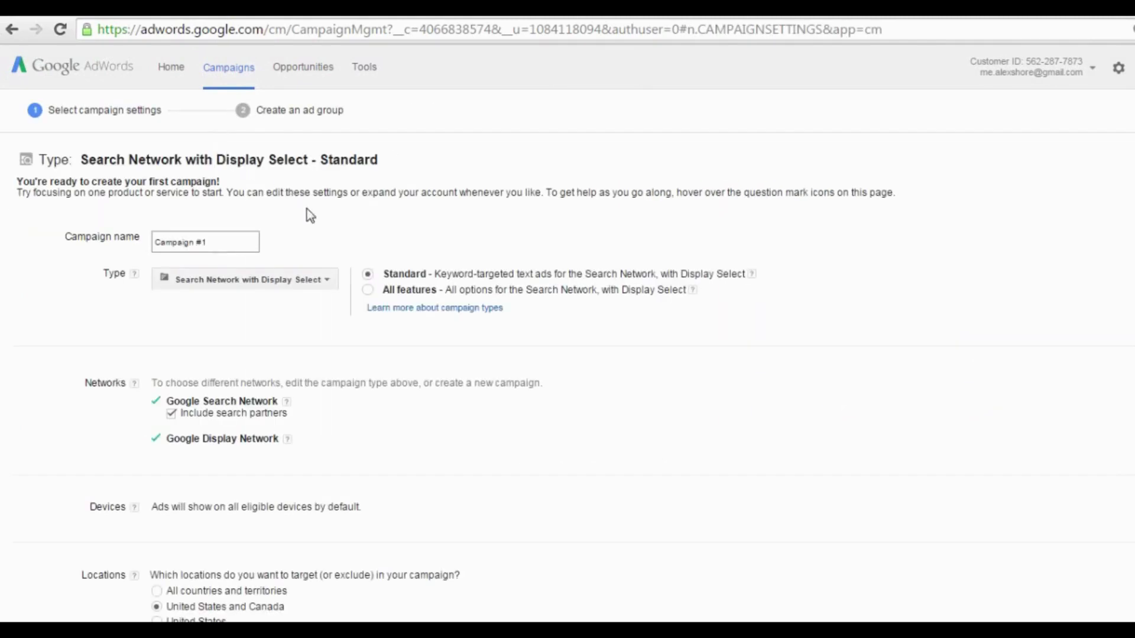
{"action": "left_click", "coordinate": [313, 278]}
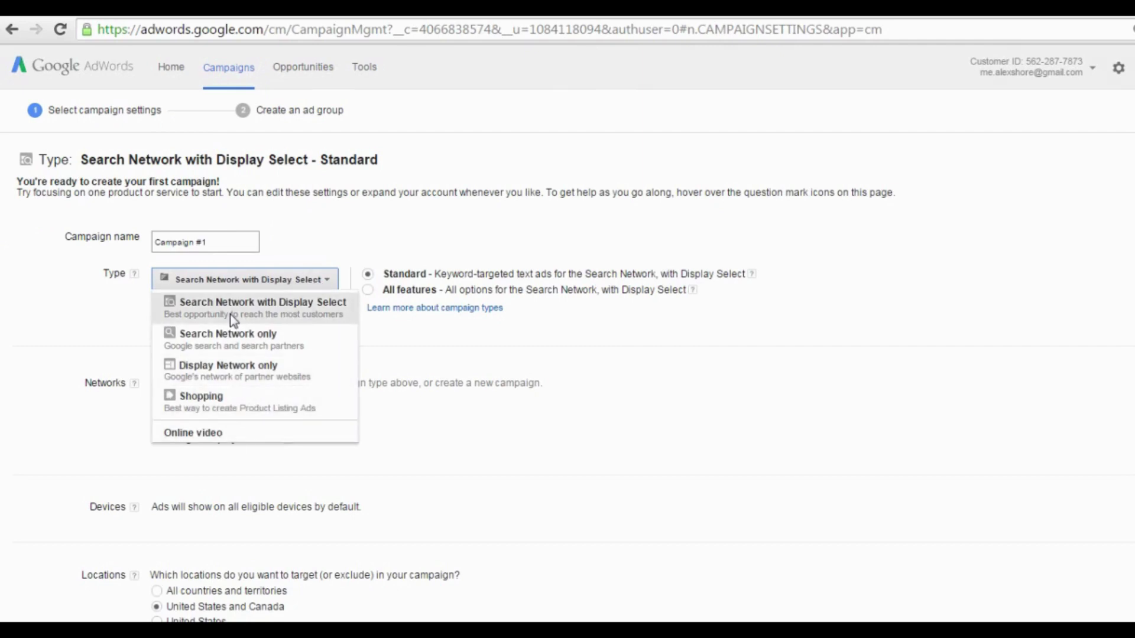
{"action": "left_click", "coordinate": [215, 435]}
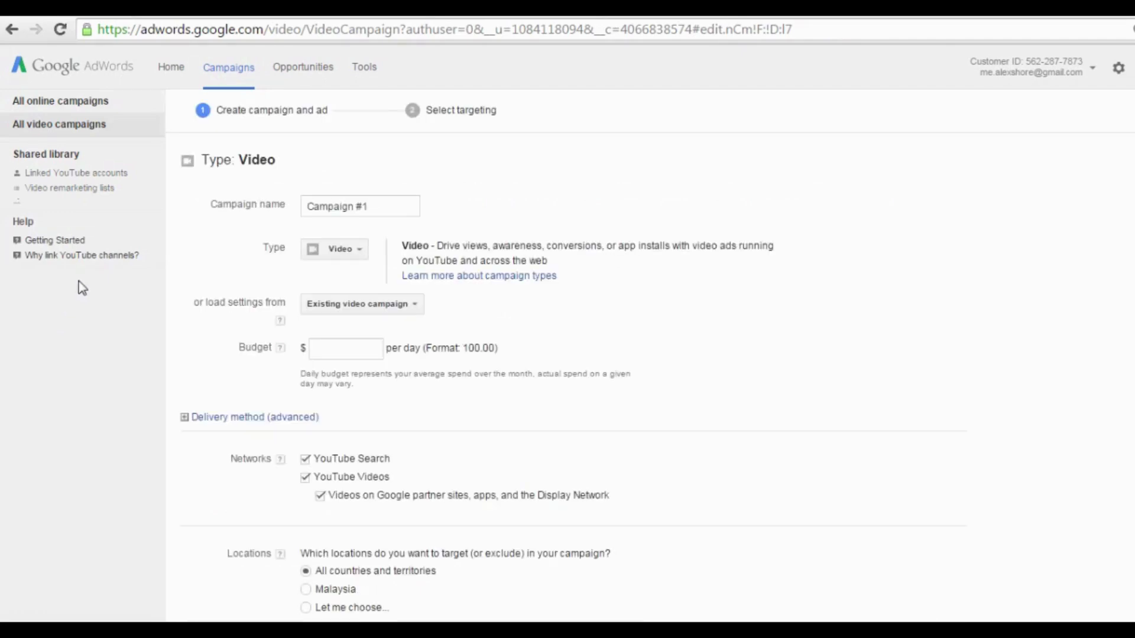
Replace the default campaign name with 'Webinars'.
{"action": "left_click", "coordinate": [358, 215]}
{"action": "left_click", "coordinate": [384, 210]}
{"action": "left_click_drag", "start_coordinate": [384, 209], "coordinate": [310, 227]}
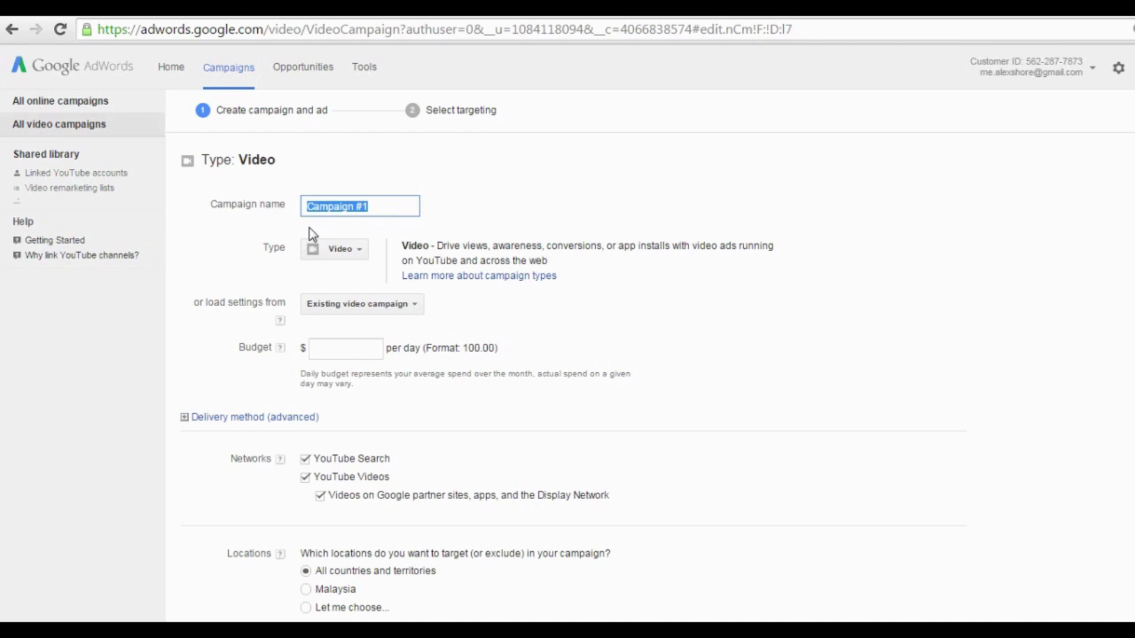
{"action": "left_click", "coordinate": [375, 206]}
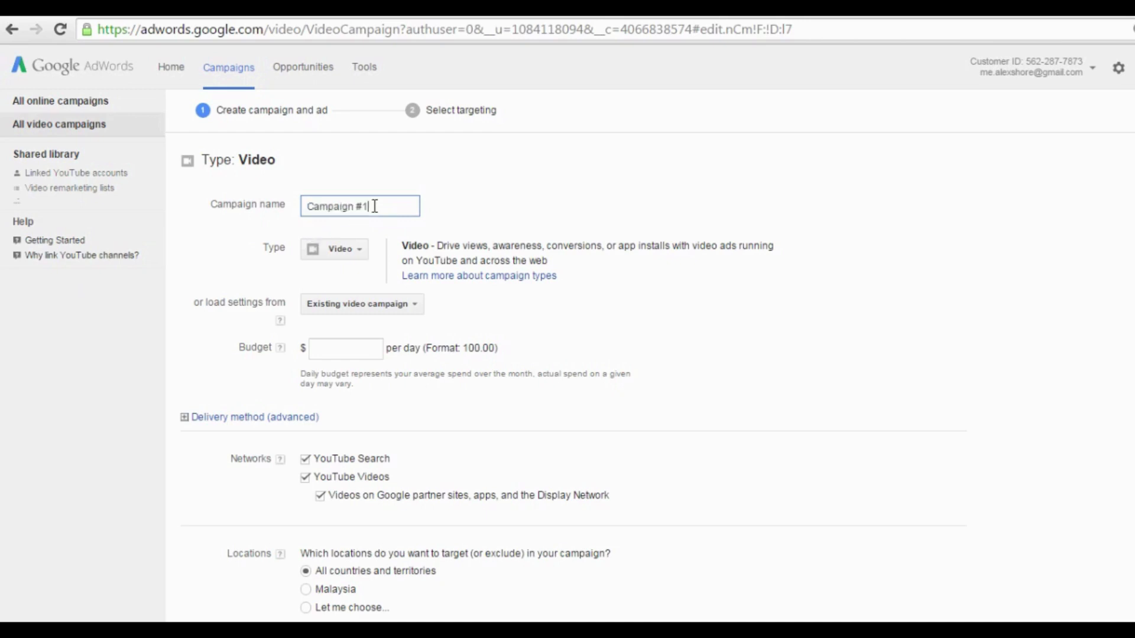
{"action": "left_click_drag", "start_coordinate": [375, 207], "coordinate": [248, 205]}
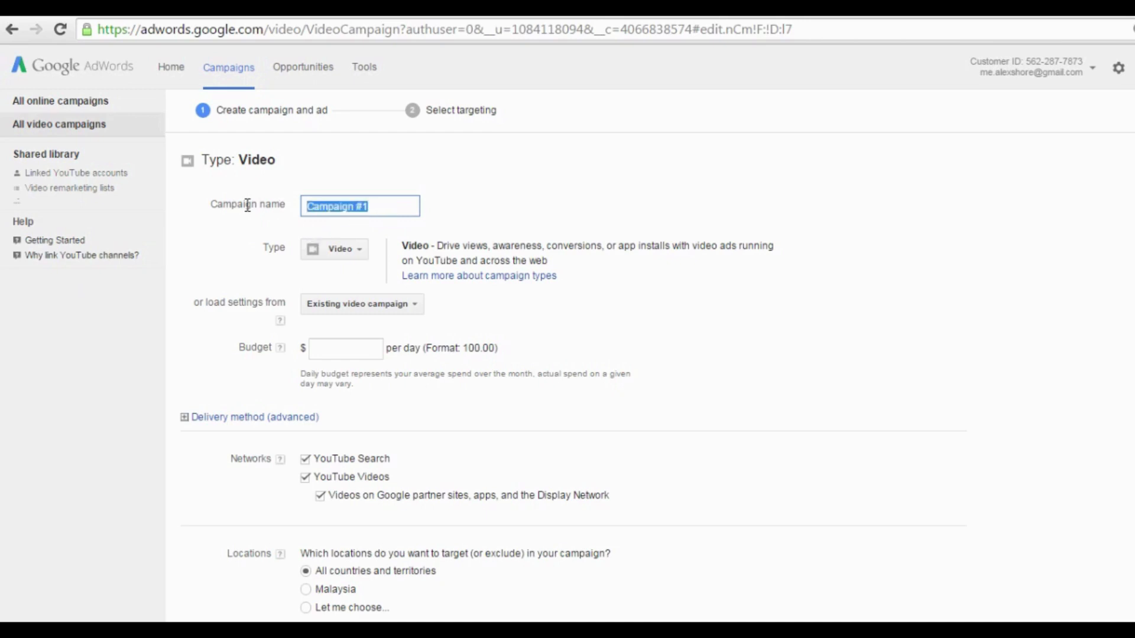
{"action": "type", "text": "W"}
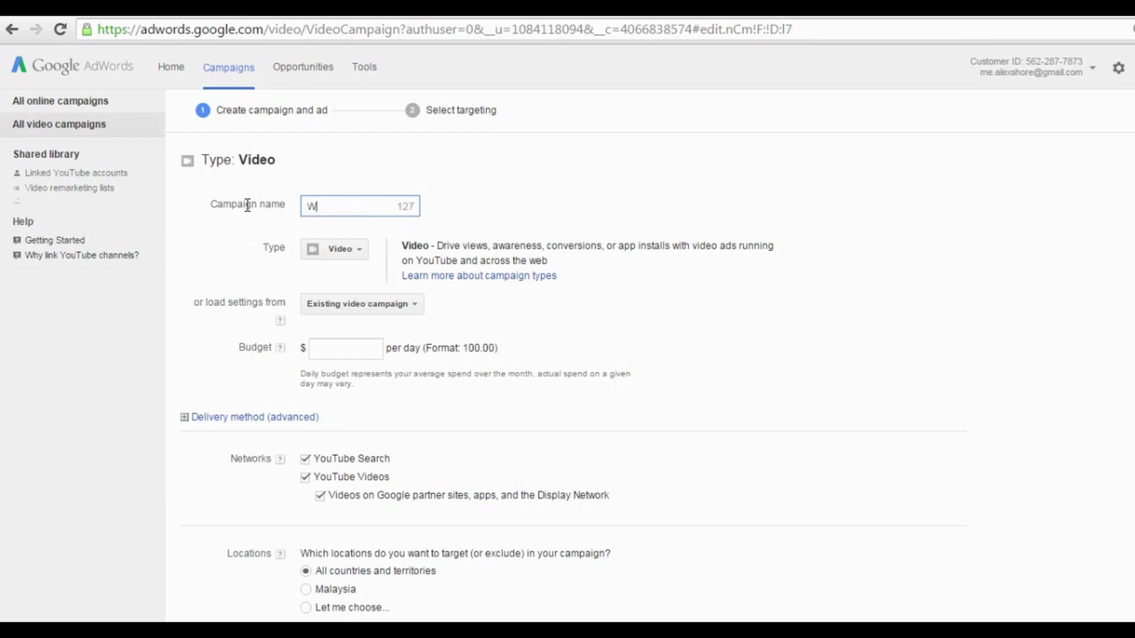
{"action": "type", "text": "ebinars"}
Set the campaign's daily budget to $5.00.
{"action": "left_click", "coordinate": [334, 353]}
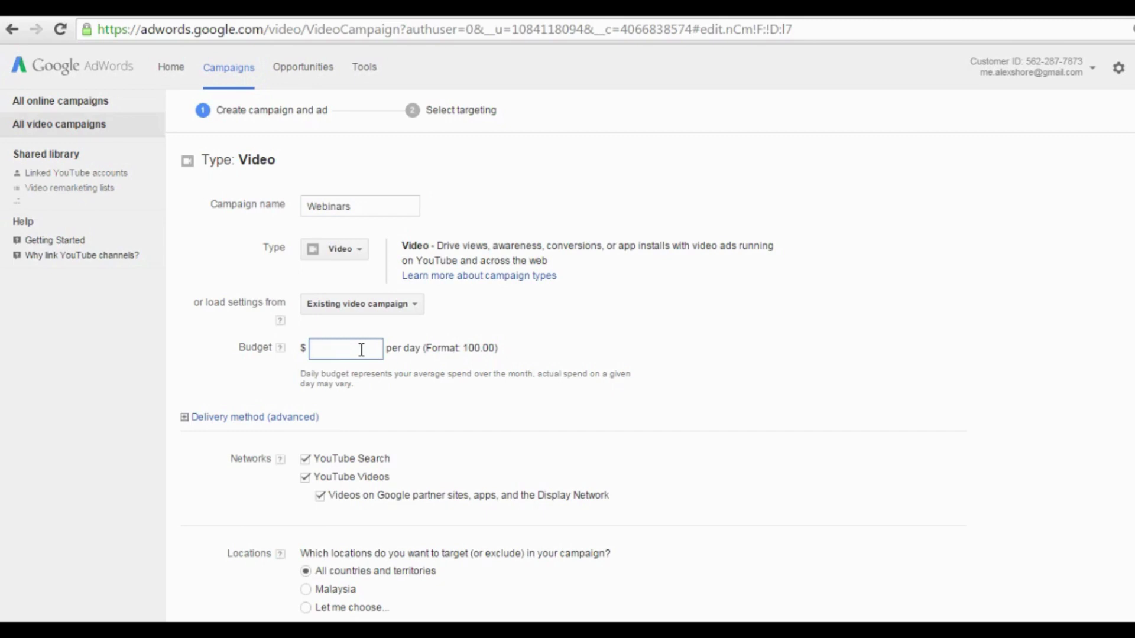
{"action": "type", "text": "5.00"}
{"action": "left_click", "coordinate": [402, 383]}
{"action": "scroll", "coordinate": [361, 370], "scroll_direction": "down", "scroll_amount": 1}
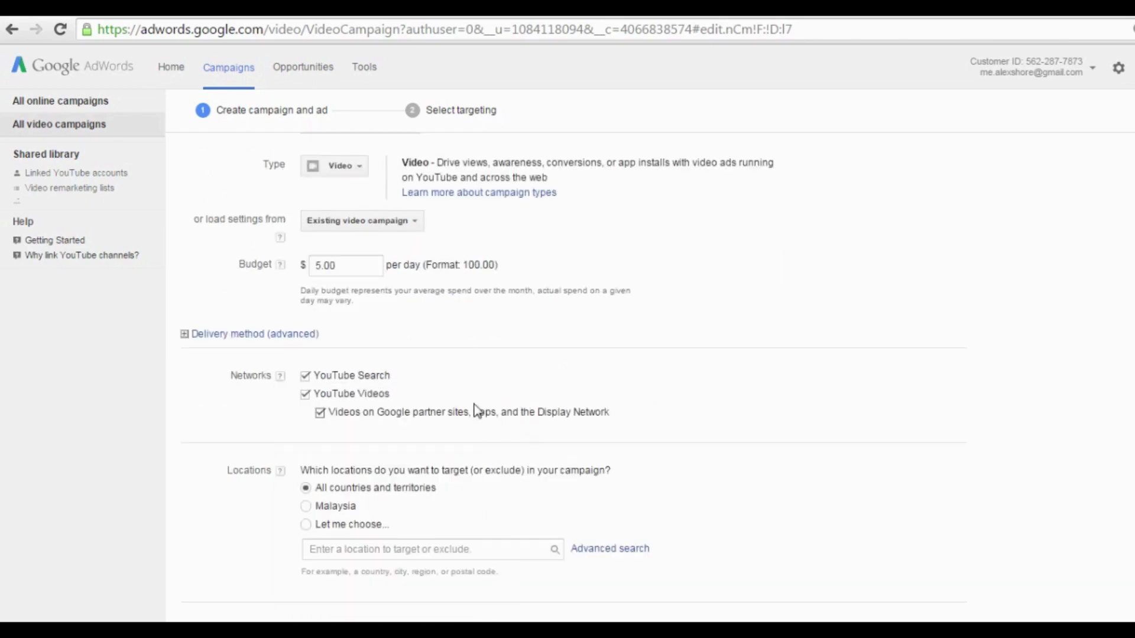
{"action": "scroll", "coordinate": [495, 389], "scroll_direction": "down", "scroll_amount": 1}
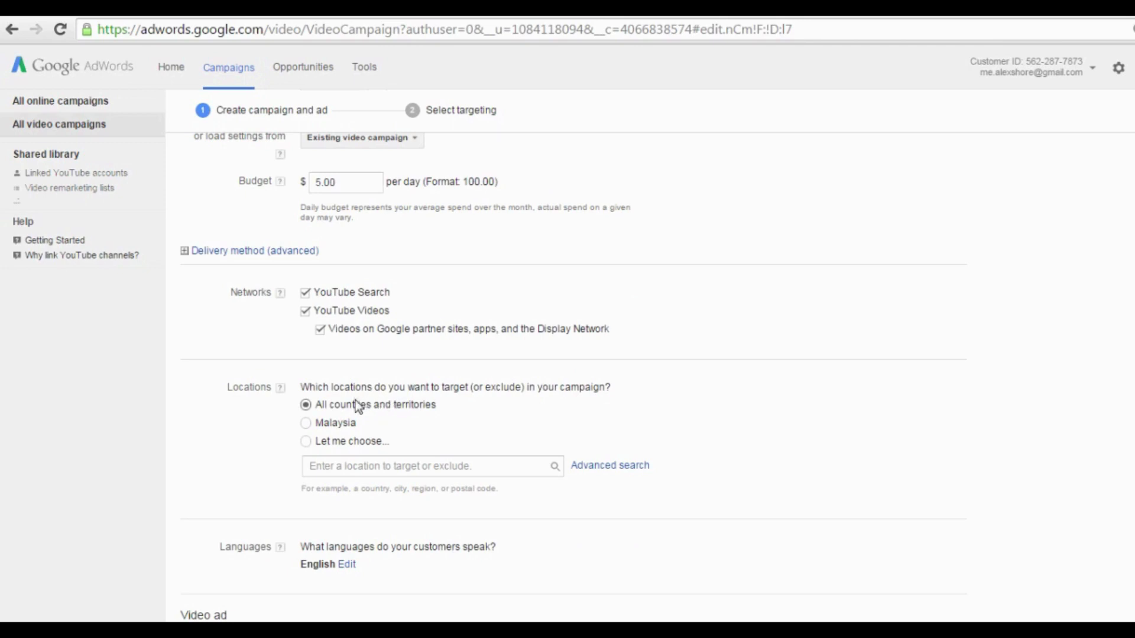
{"action": "left_click", "coordinate": [306, 441]}
{"action": "left_click", "coordinate": [333, 464]}
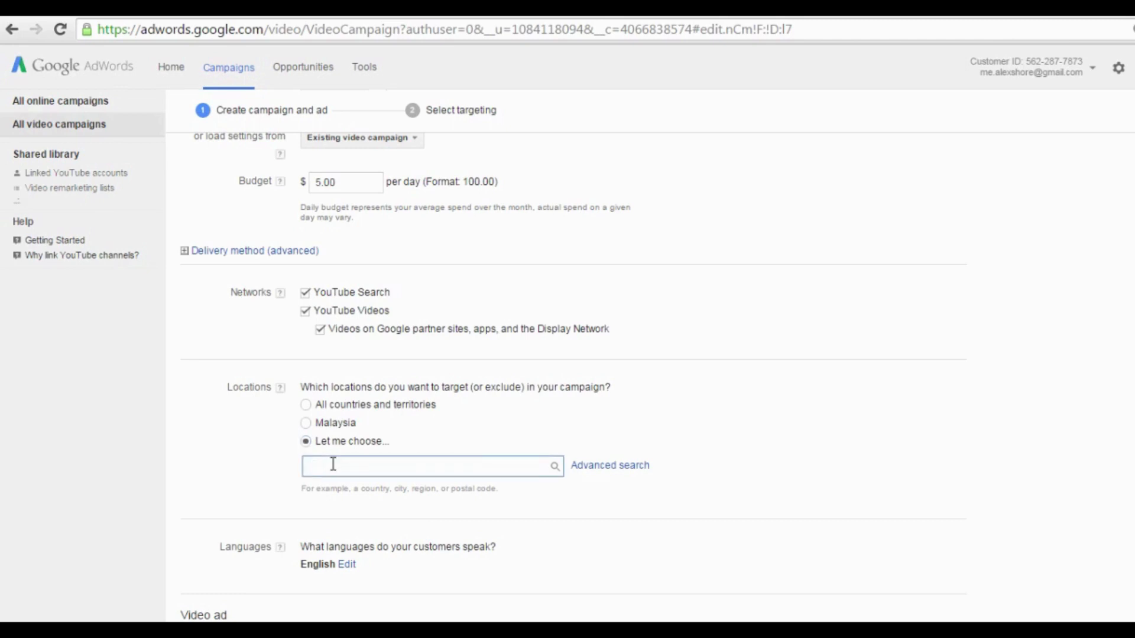
{"action": "type", "text": "united"}
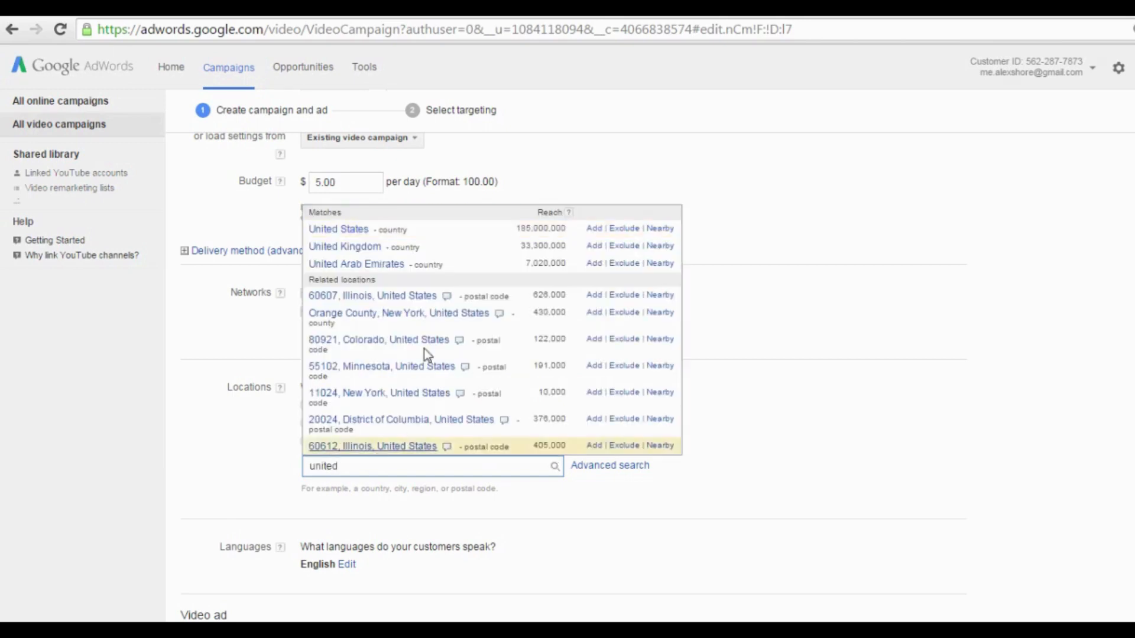
{"action": "left_click", "coordinate": [594, 231]}
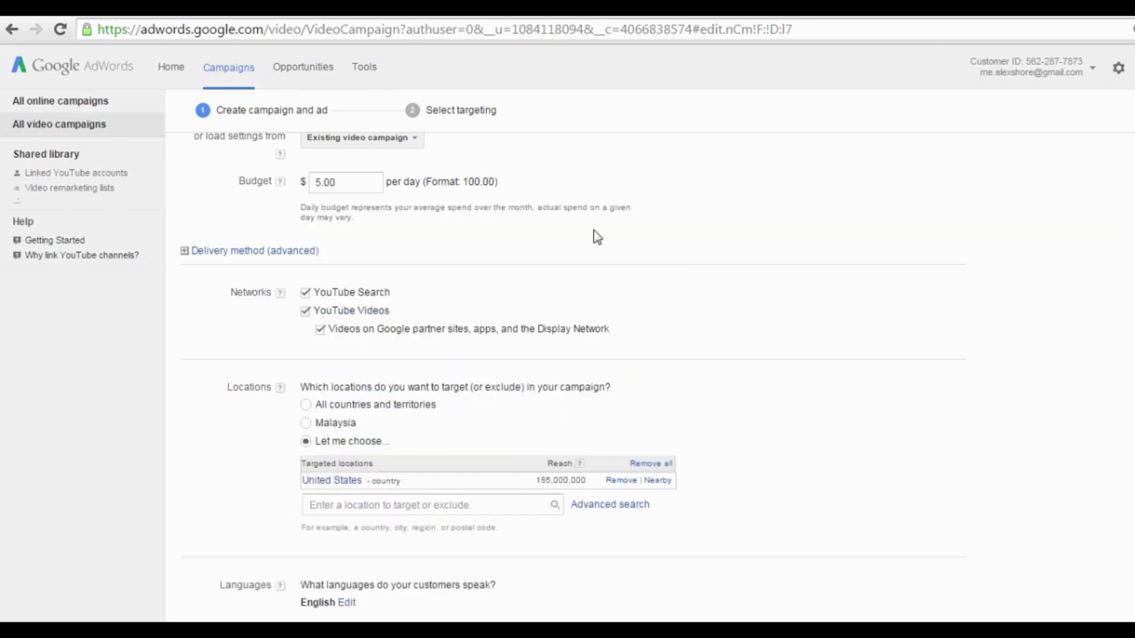
{"action": "left_click", "coordinate": [390, 506]}
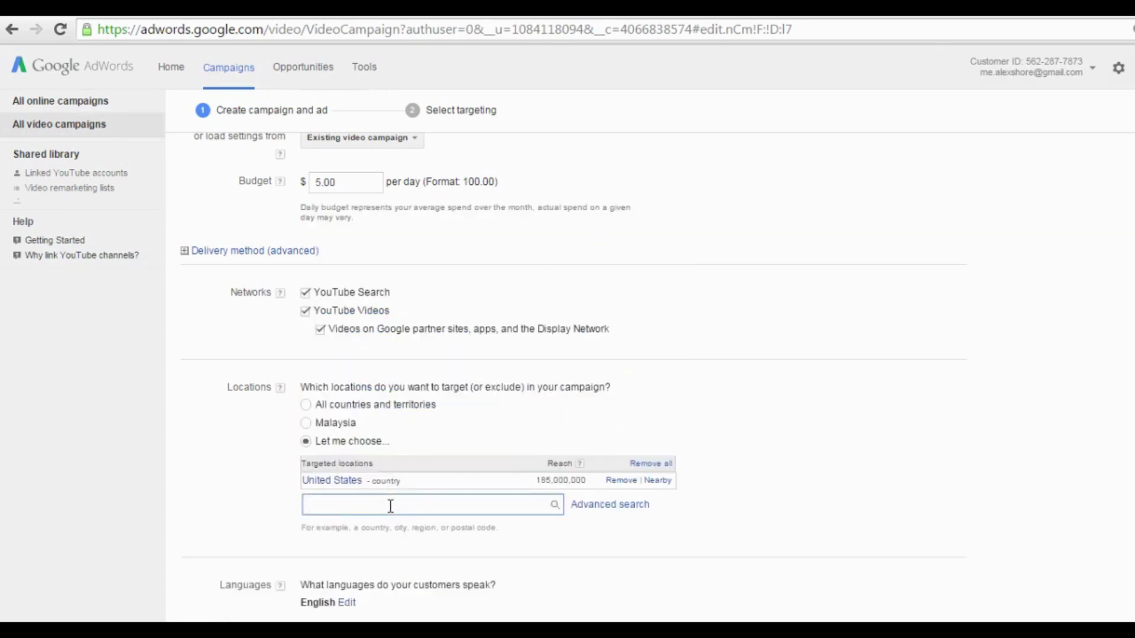
{"action": "type", "text": "united"}
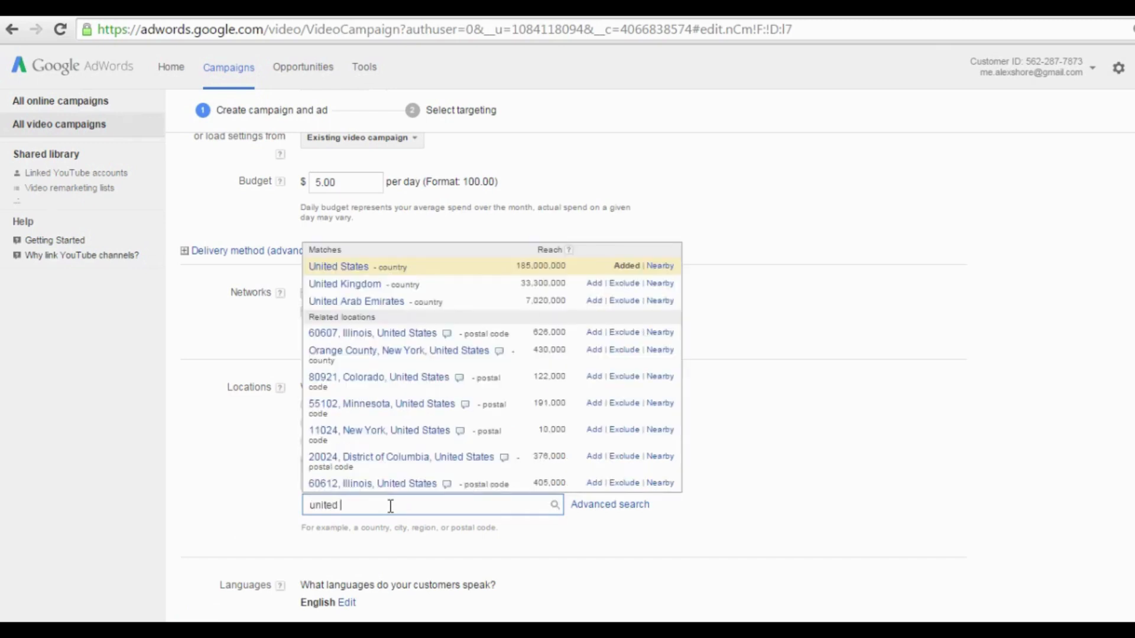
{"action": "left_click", "coordinate": [621, 284]}
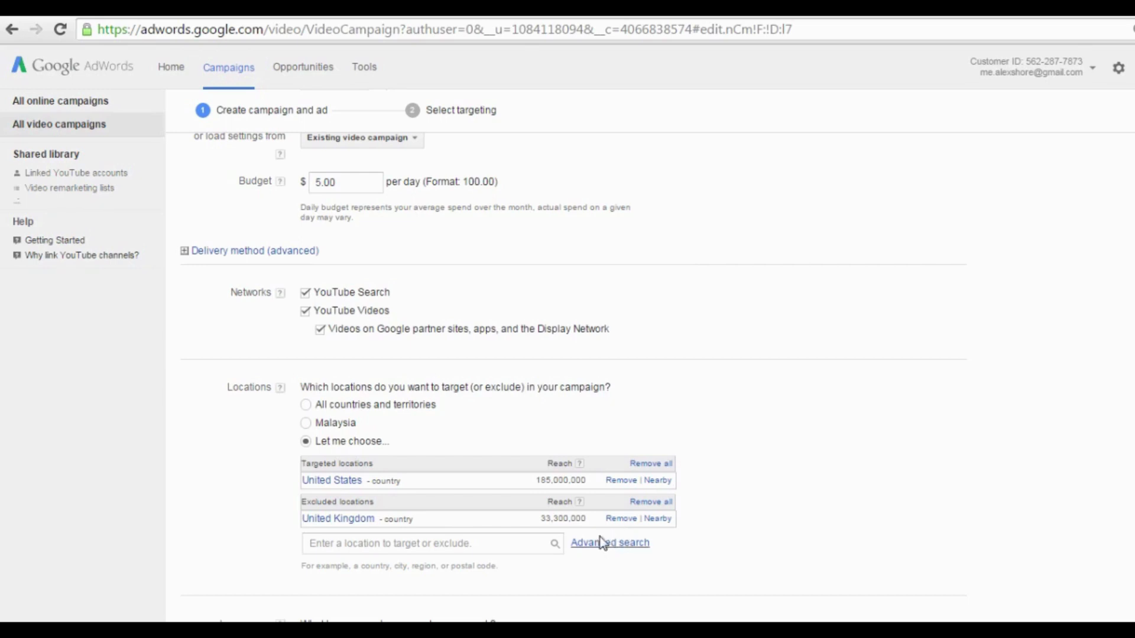
{"action": "left_click", "coordinate": [306, 406]}
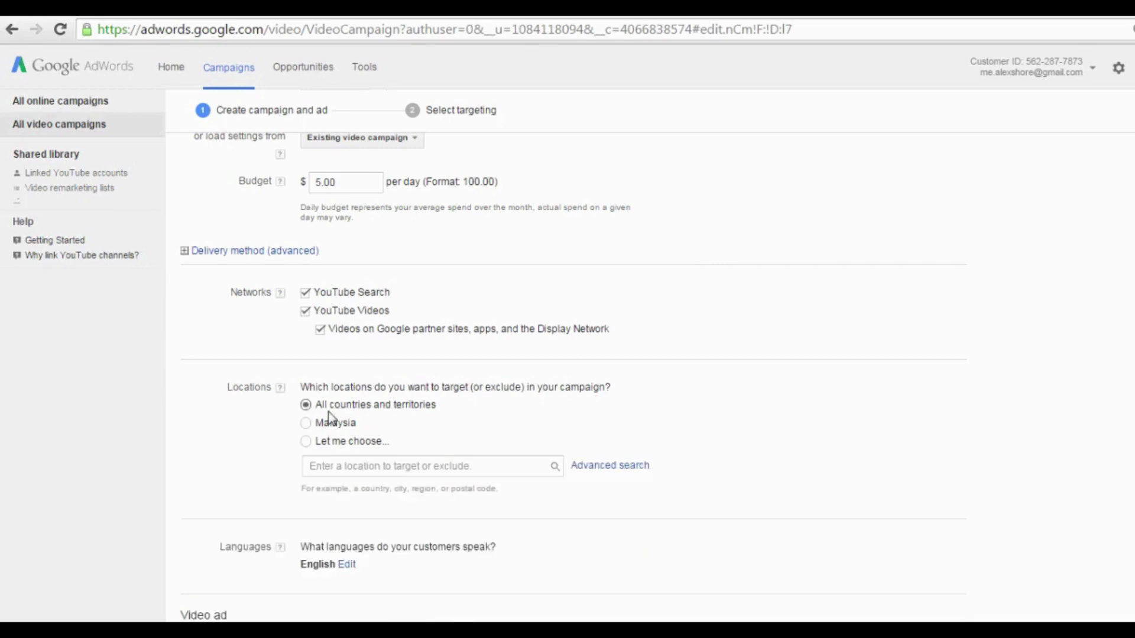
{"action": "scroll", "coordinate": [502, 375], "scroll_direction": "down", "scroll_amount": 3}
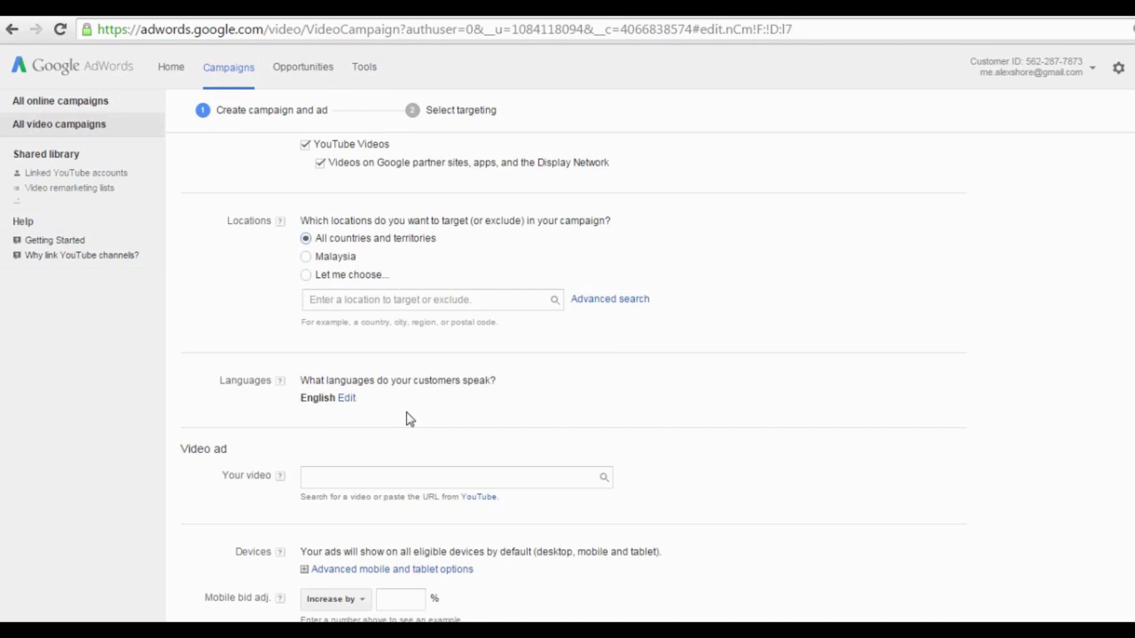
{"action": "left_click", "coordinate": [347, 398]}
{"action": "scroll", "coordinate": [514, 381], "scroll_direction": "down", "scroll_amount": 1}
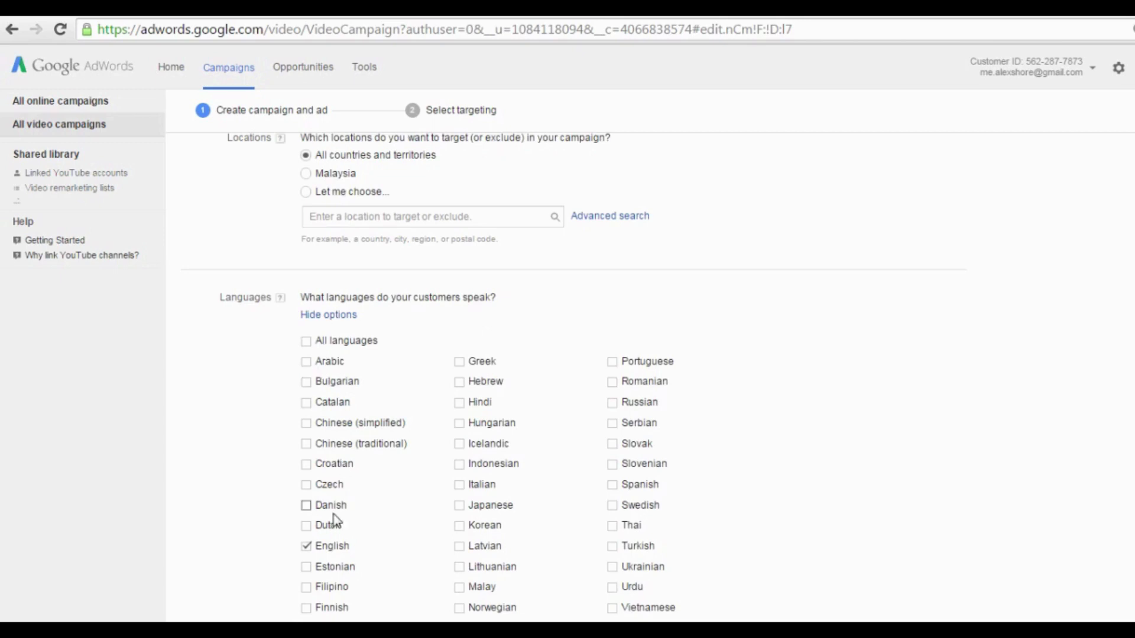
{"action": "left_click", "coordinate": [315, 317]}
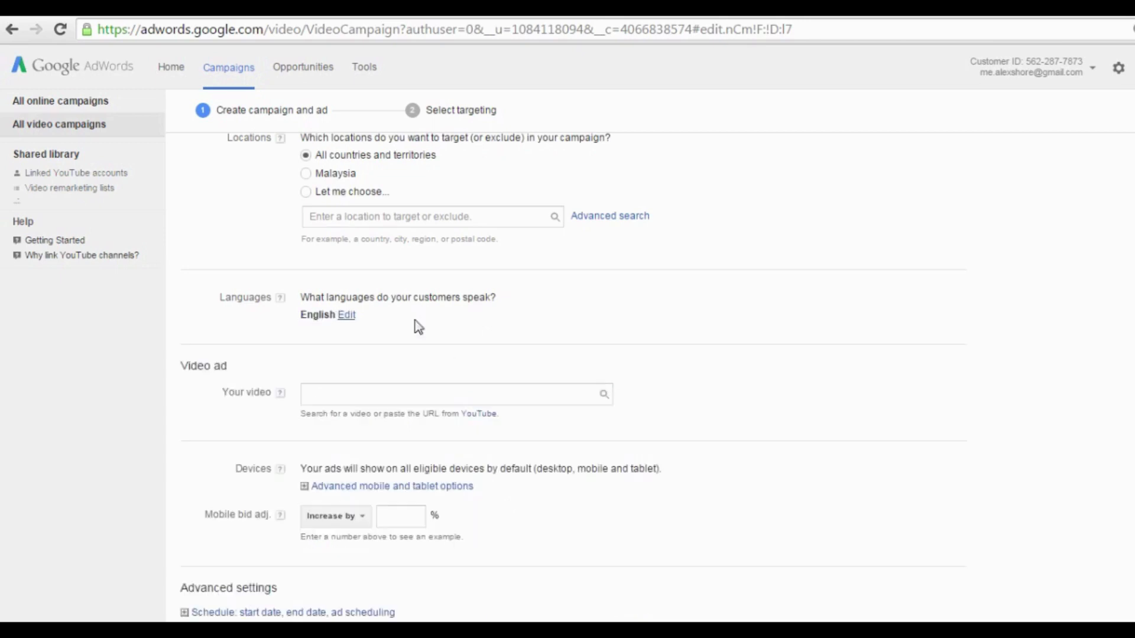
{"action": "left_click", "coordinate": [415, 390]}
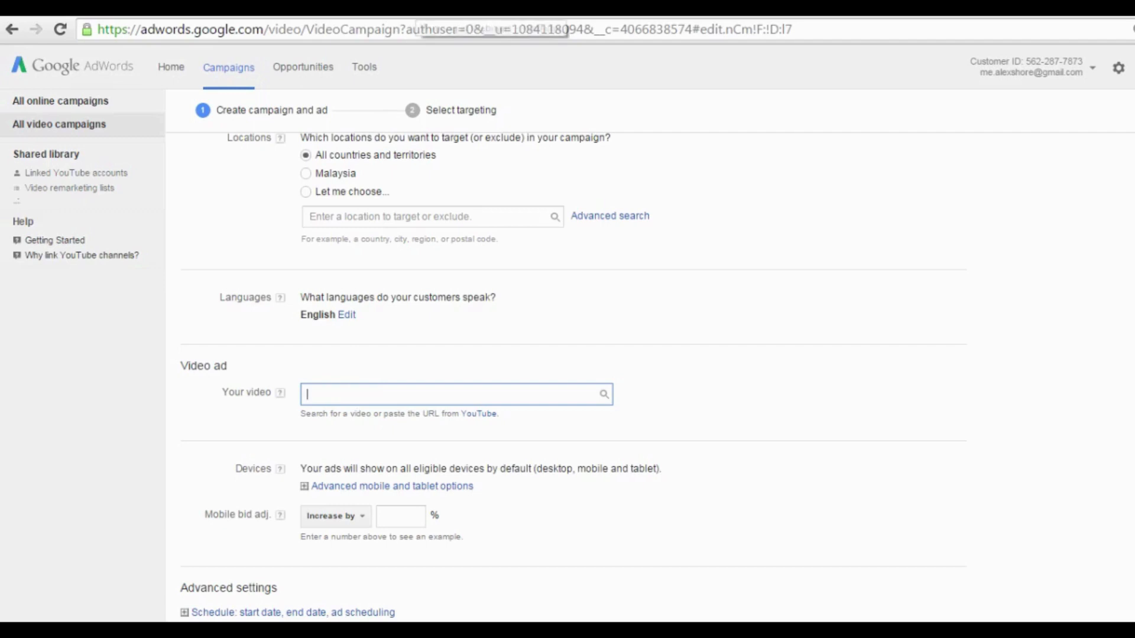
Paste the Winning at Webinars YouTube video URL into the Your video box.
{"action": "left_click", "coordinate": [414, 8]}
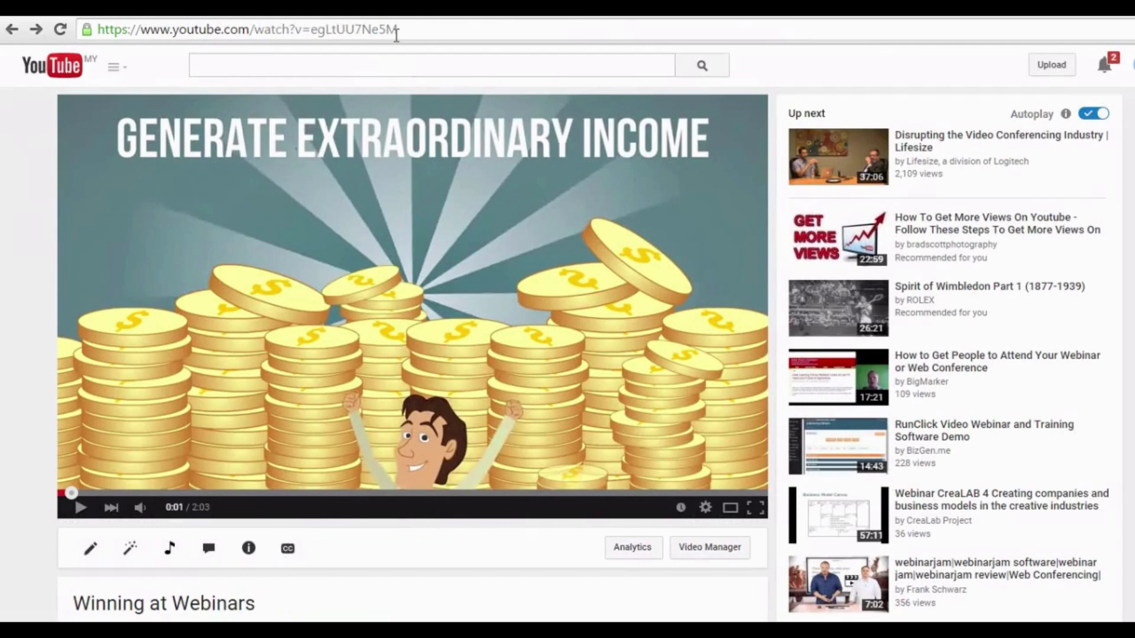
{"action": "left_click", "coordinate": [396, 36]}
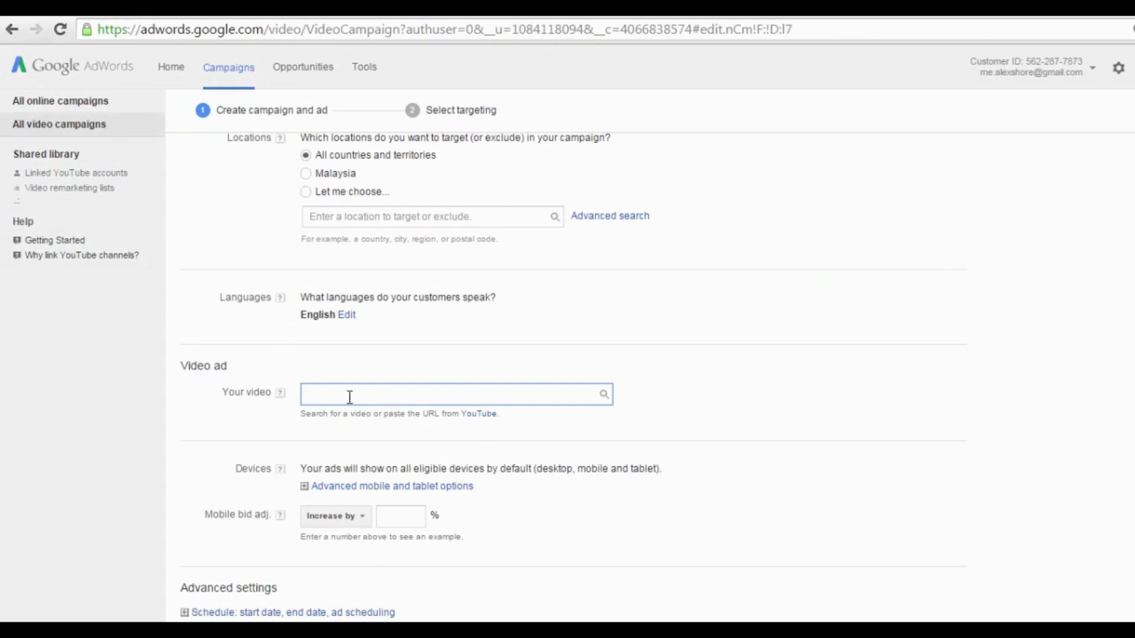
{"action": "type", "text": "https://www.youtube.com/watch?v=egLtUU7Ne5M"}
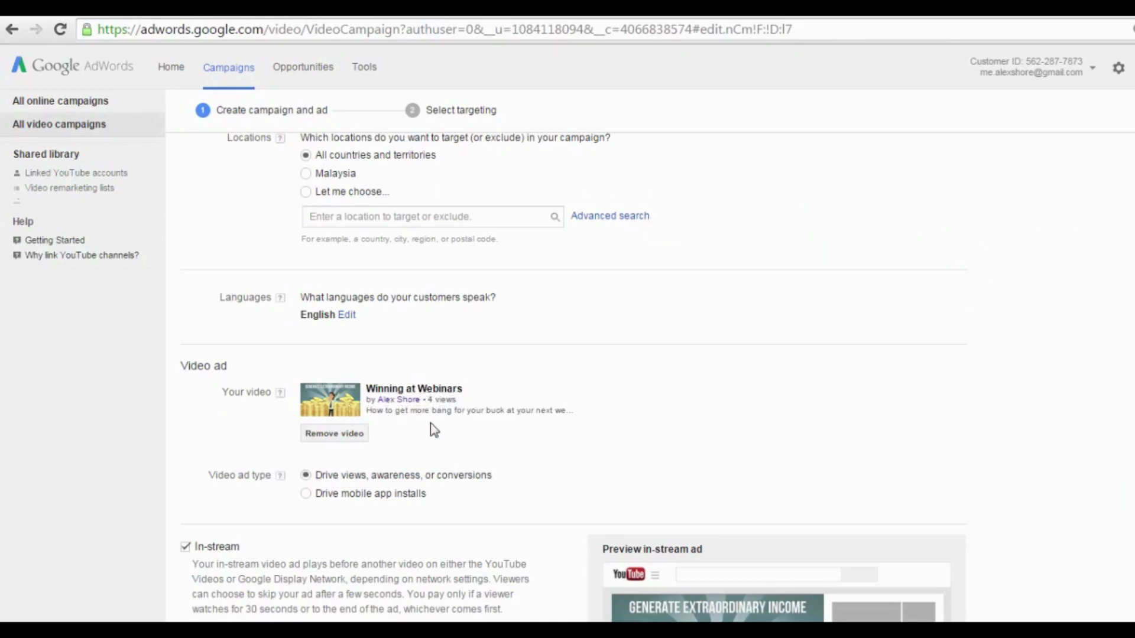
{"action": "scroll", "coordinate": [440, 442], "scroll_direction": "down", "scroll_amount": 3}
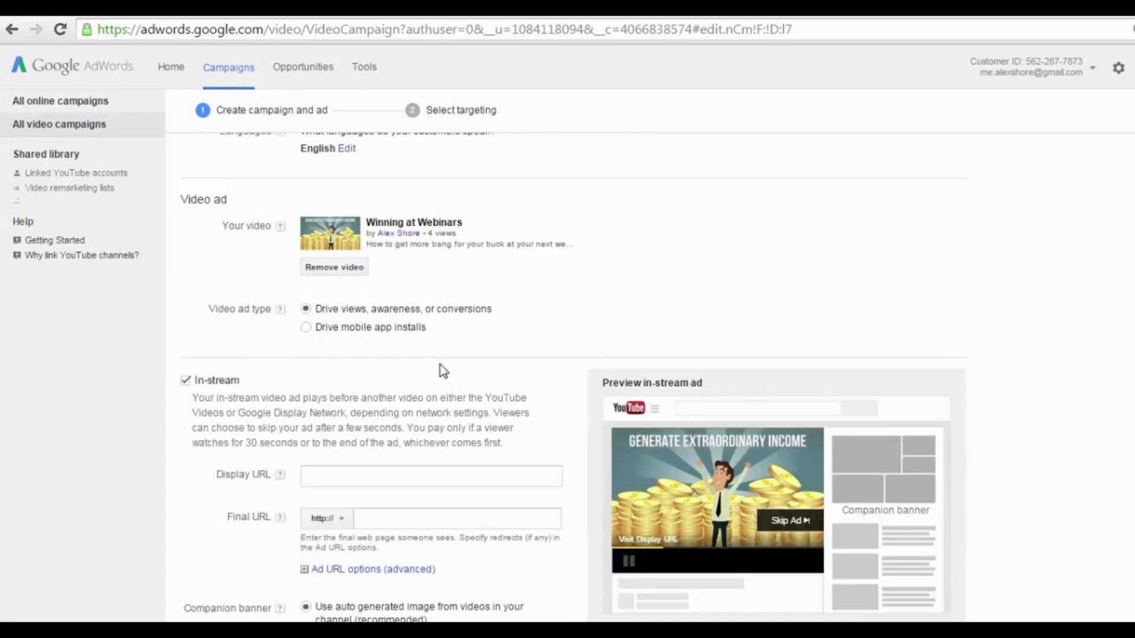
Enter YouHomePage.com as the in-stream ad's display URL, fixing the typo.
{"action": "scroll", "coordinate": [443, 371], "scroll_direction": "down", "scroll_amount": 1}
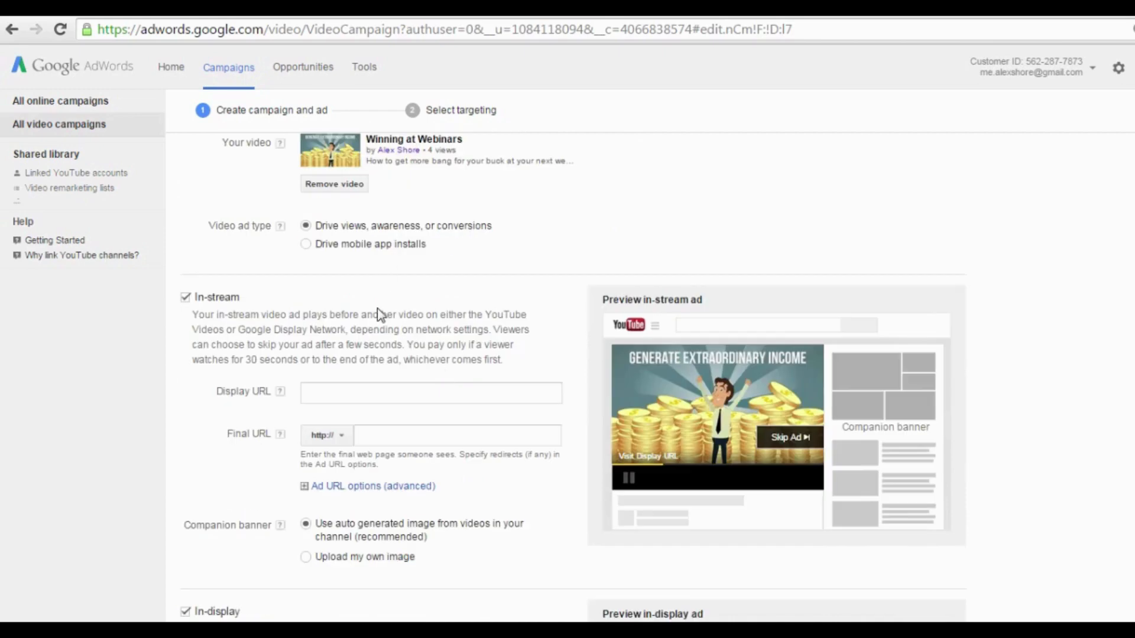
{"action": "scroll", "coordinate": [494, 310], "scroll_direction": "down", "scroll_amount": 1}
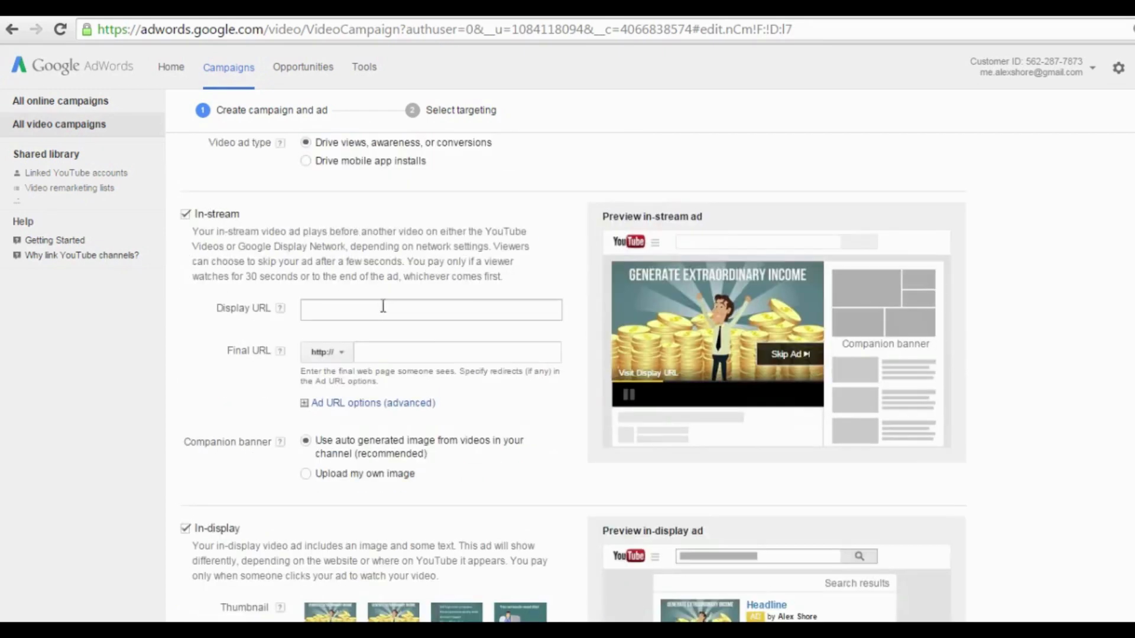
{"action": "left_click", "coordinate": [357, 319]}
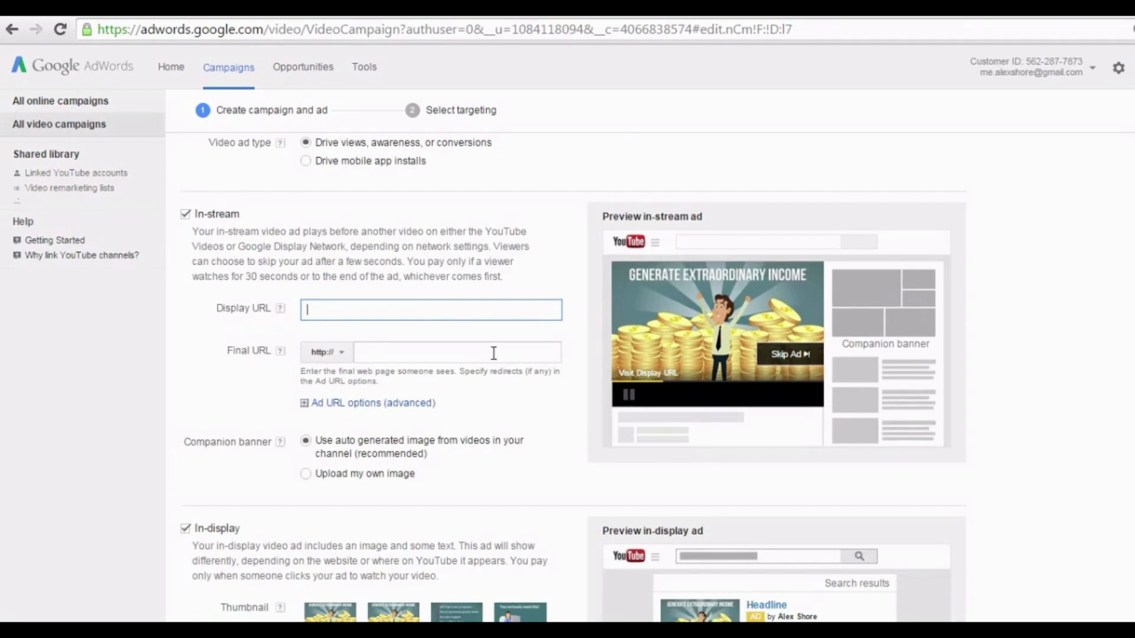
{"action": "left_click", "coordinate": [393, 357]}
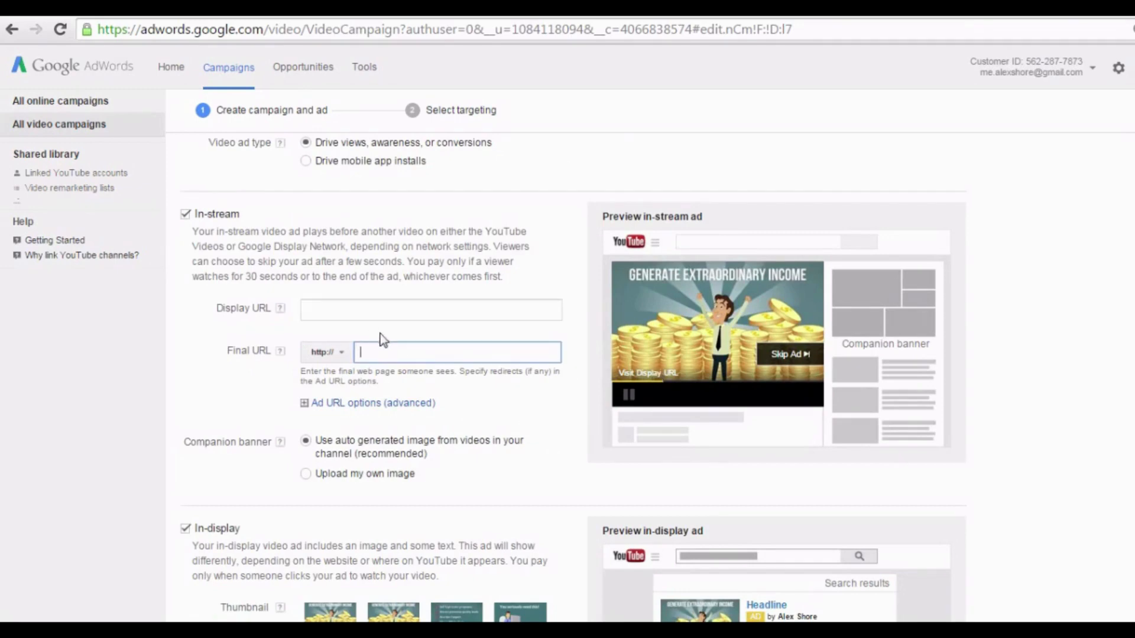
{"action": "left_click", "coordinate": [376, 310]}
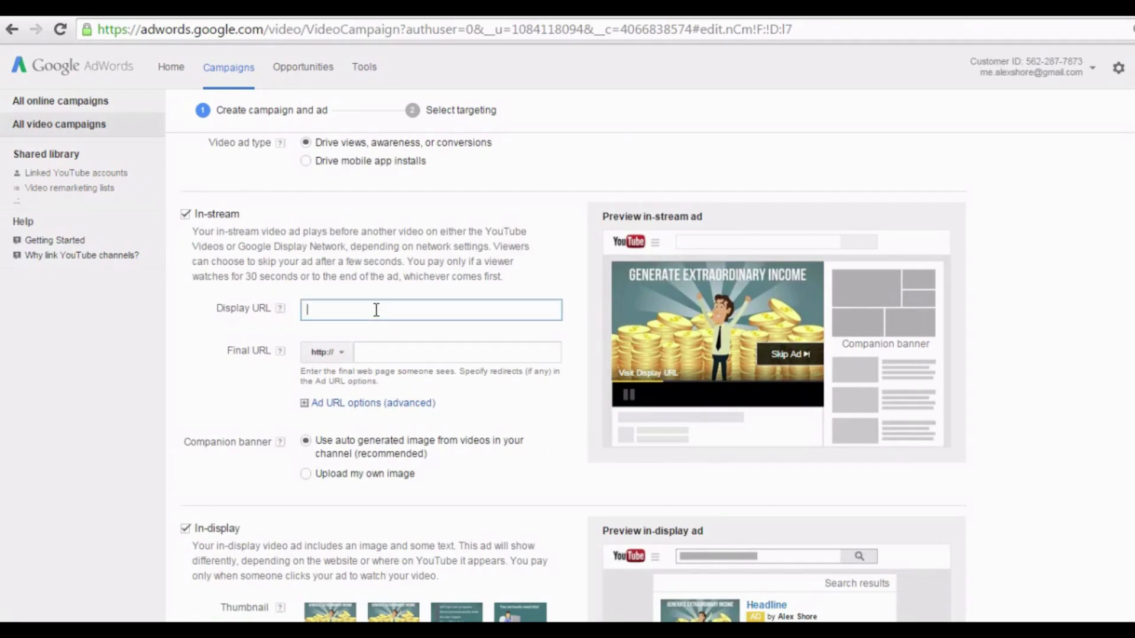
{"action": "type", "text": "YouHomePage.vom"}
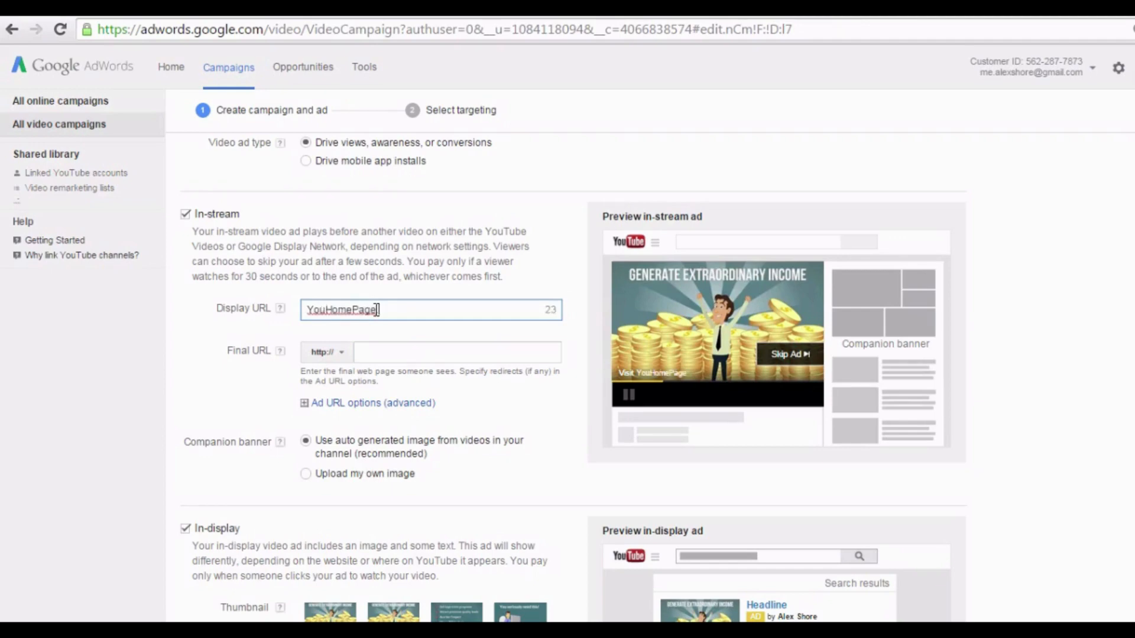
{"action": "key", "text": "BackSpace"}
{"action": "key", "text": "BackSpace"}
{"action": "type", "text": "om"}
Change the final URL from YouHomePage.com to YouFacebookPage.com.
{"action": "left_click", "coordinate": [379, 352]}
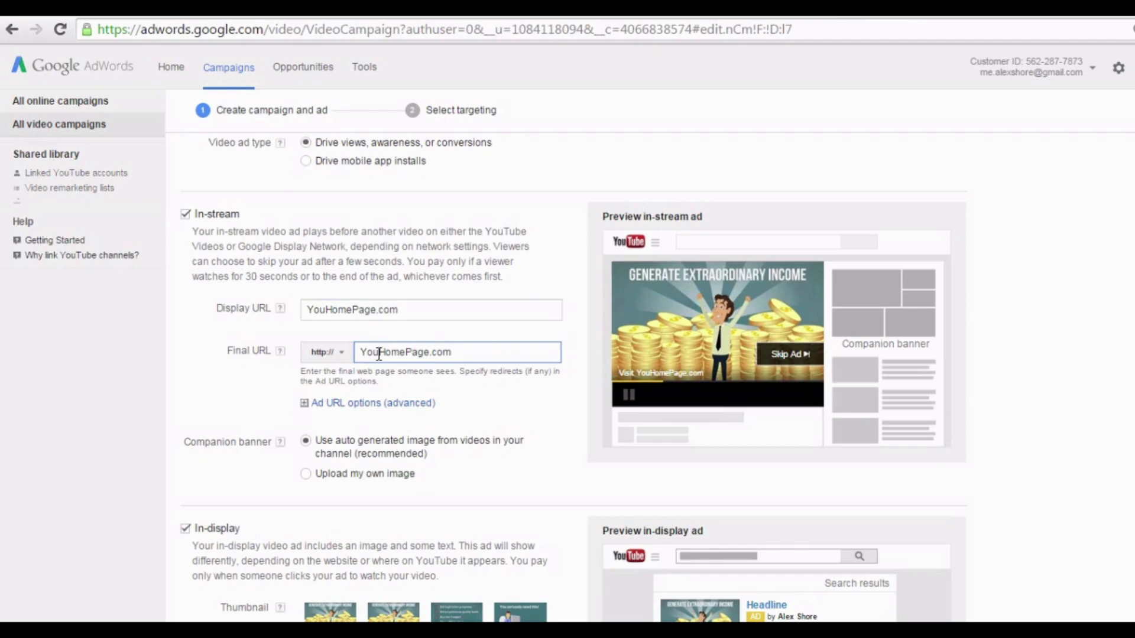
{"action": "left_click", "coordinate": [401, 353]}
{"action": "left_click_drag", "start_coordinate": [406, 353], "coordinate": [379, 359]}
{"action": "key", "text": "BackSpace"}
{"action": "type", "text": "Facebook"}
{"action": "left_click", "coordinate": [422, 351]}
{"action": "scroll", "coordinate": [476, 352], "scroll_direction": "down", "scroll_amount": 3}
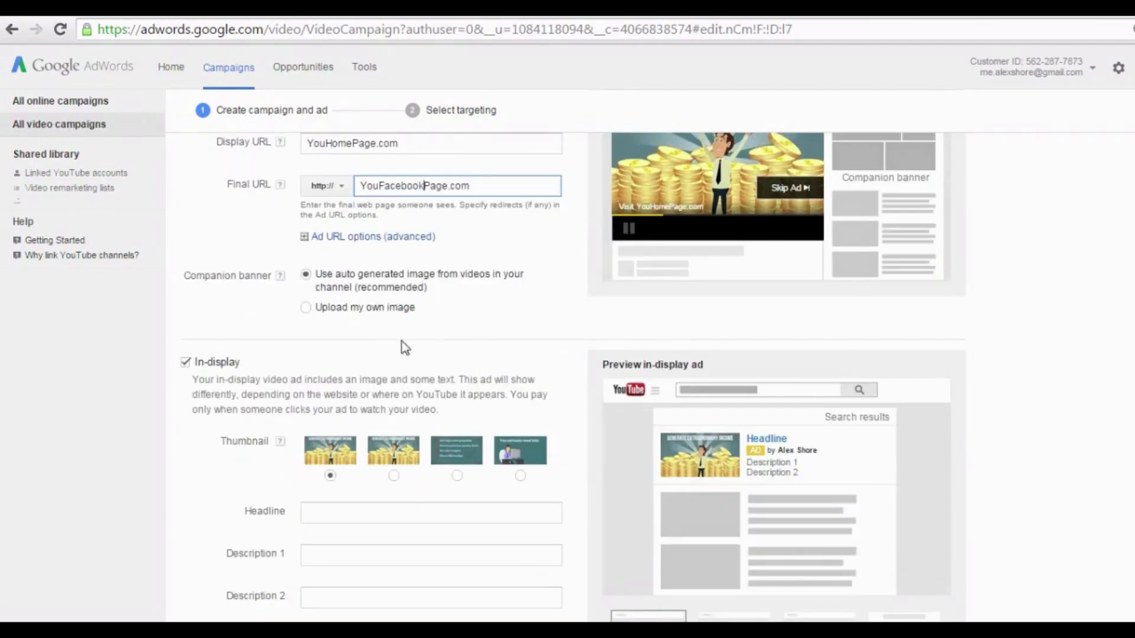
{"action": "scroll", "coordinate": [414, 354], "scroll_direction": "down", "scroll_amount": 3}
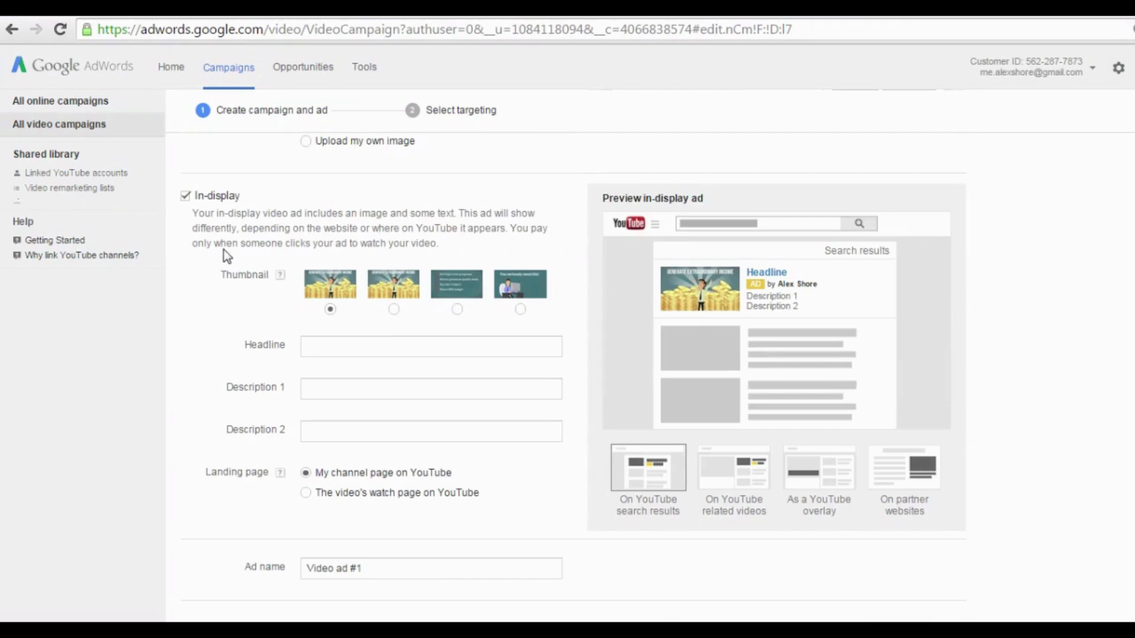
Choose the fourth video thumbnail for the in-display ad.
{"action": "left_click", "coordinate": [393, 310]}
{"action": "left_click", "coordinate": [457, 310]}
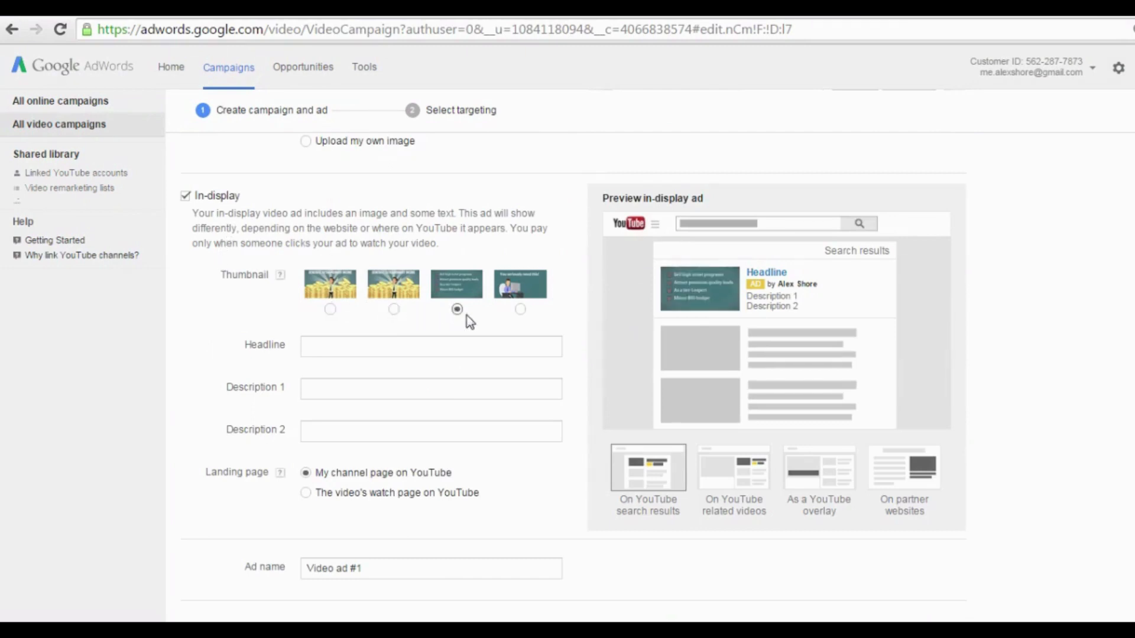
{"action": "left_click", "coordinate": [521, 309]}
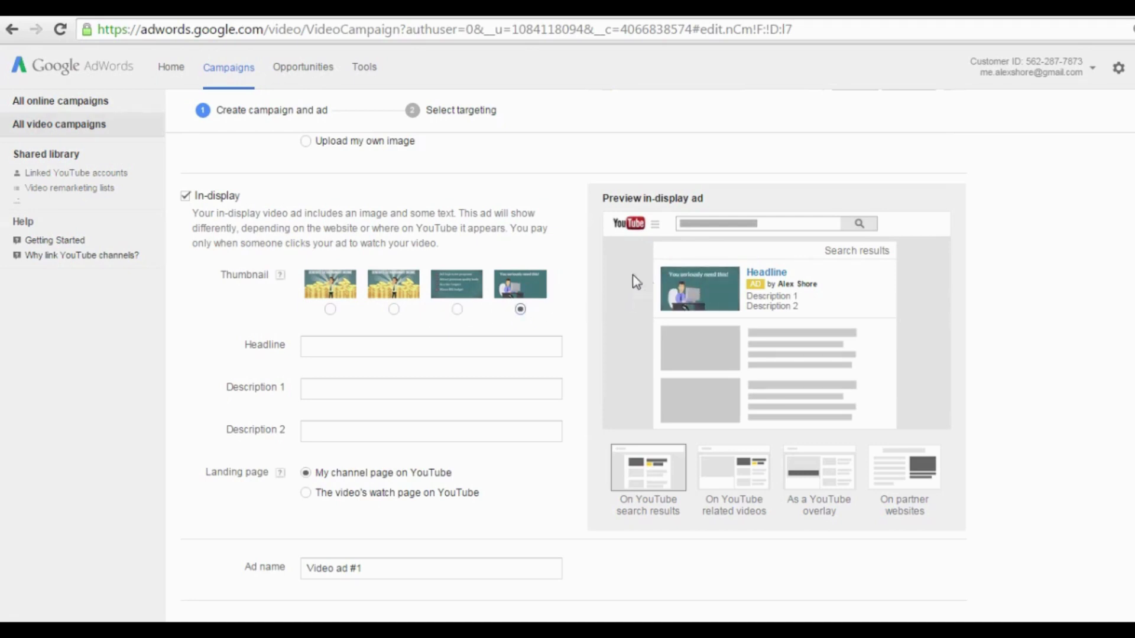
Enter headline 'Winning at Webinars' and descriptions 'How to make big bucks' / 'through your next webinar!'.
{"action": "left_click", "coordinate": [438, 350]}
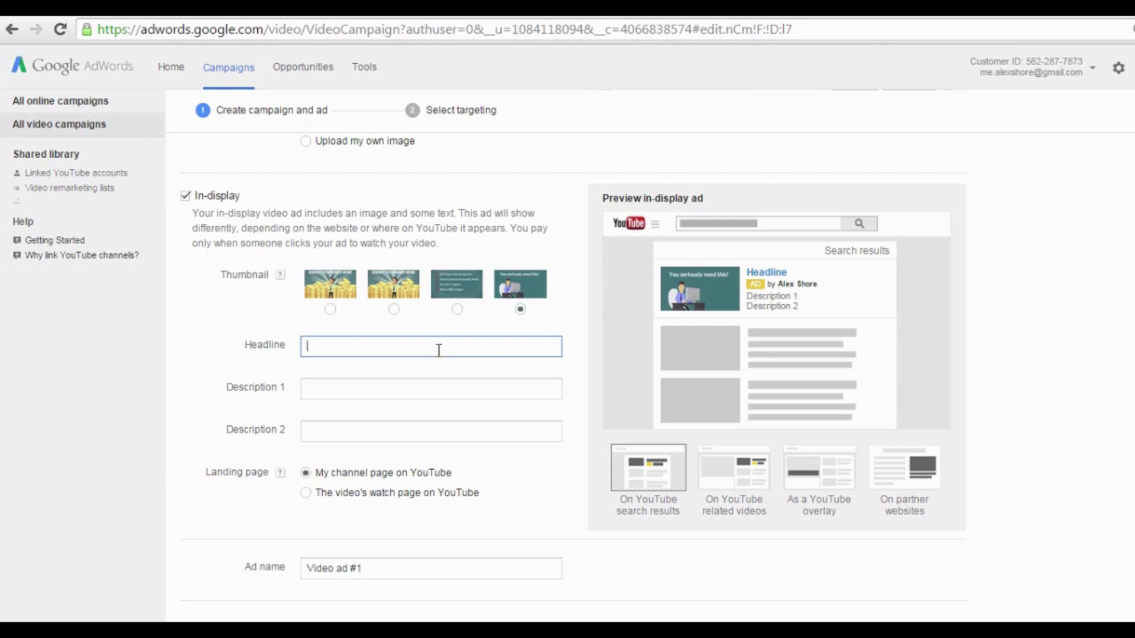
{"action": "type", "text": "Winning at Webi"}
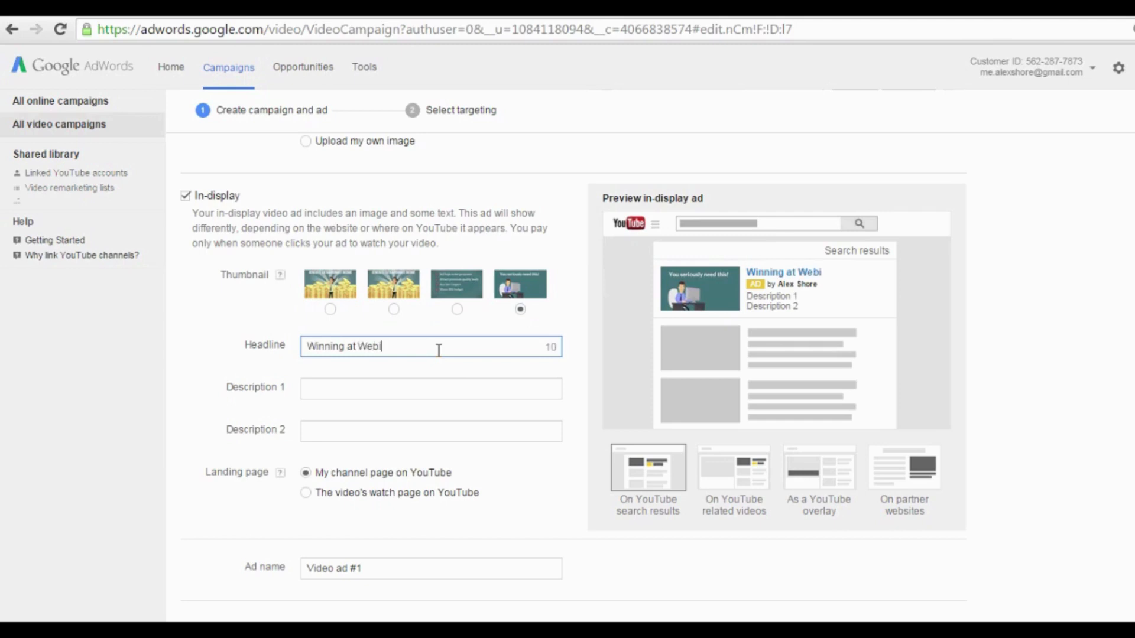
{"action": "type", "text": "nars"}
{"action": "left_click", "coordinate": [433, 389]}
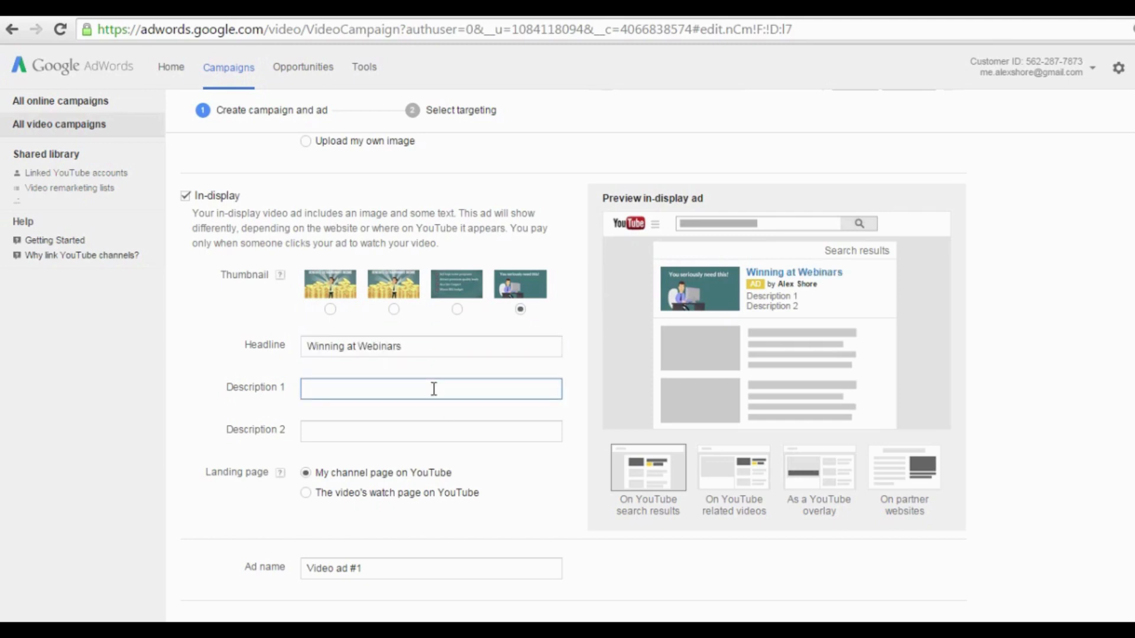
{"action": "type", "text": "How to make bi"}
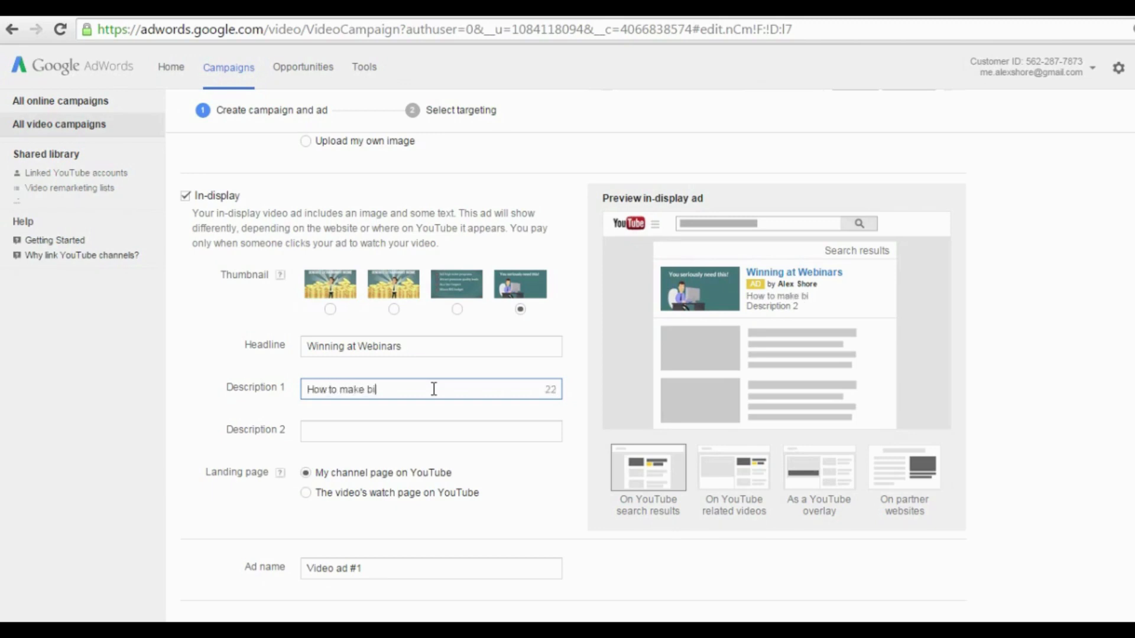
{"action": "type", "text": "g bucks"}
{"action": "left_click", "coordinate": [438, 437]}
{"action": "type", "text": "thro"}
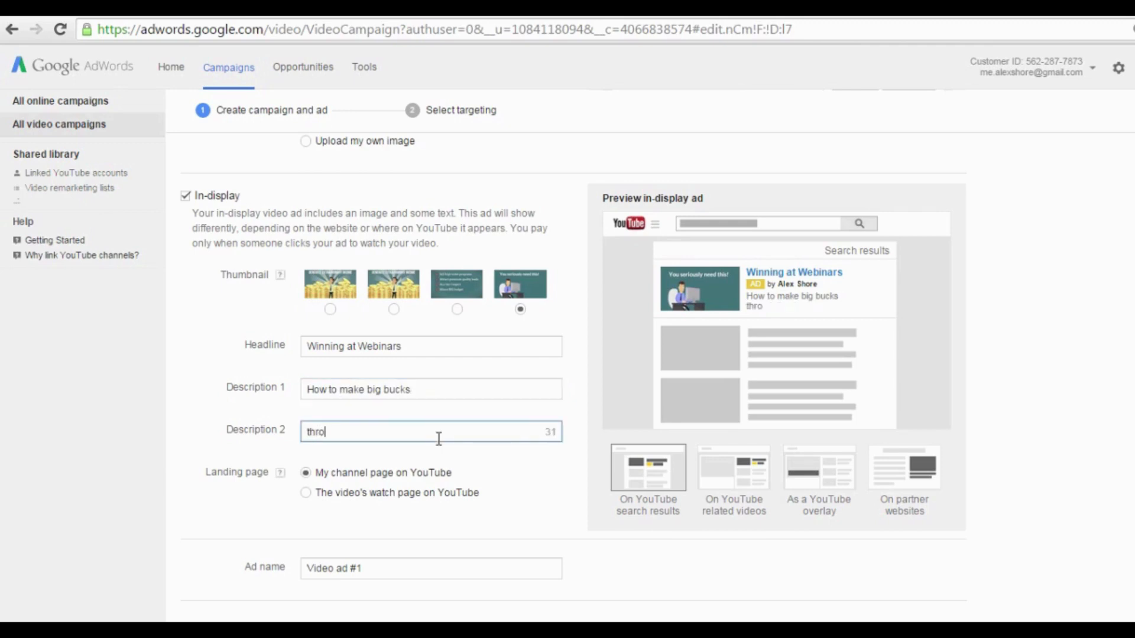
{"action": "type", "text": "ugh your next"}
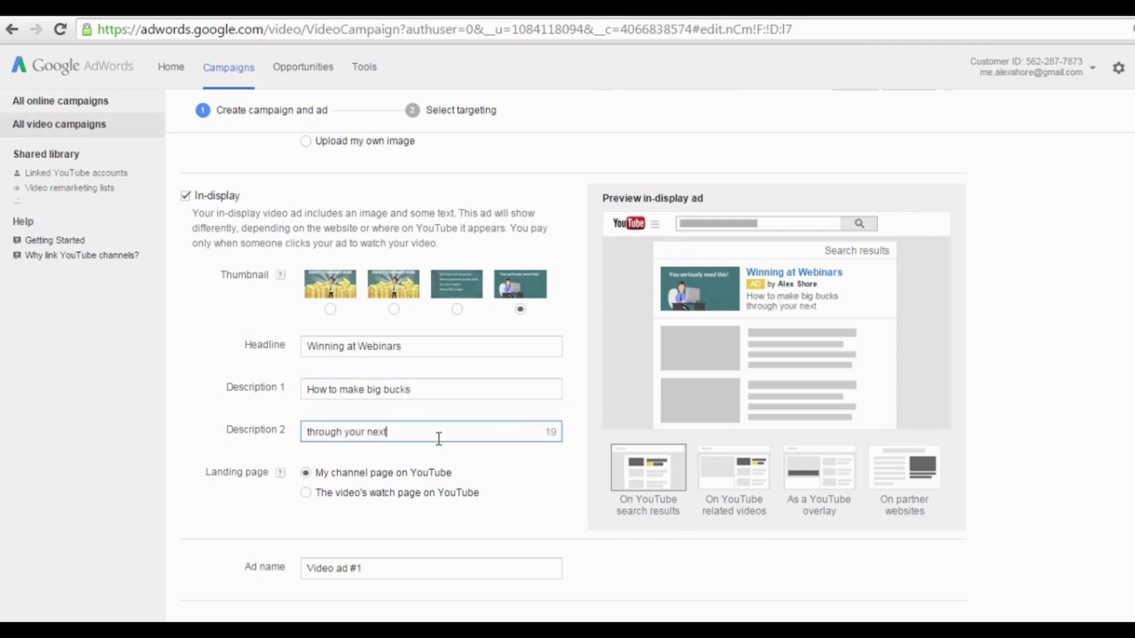
{"action": "type", "text": " webinar!"}
{"action": "scroll", "coordinate": [436, 461], "scroll_direction": "down", "scroll_amount": 1}
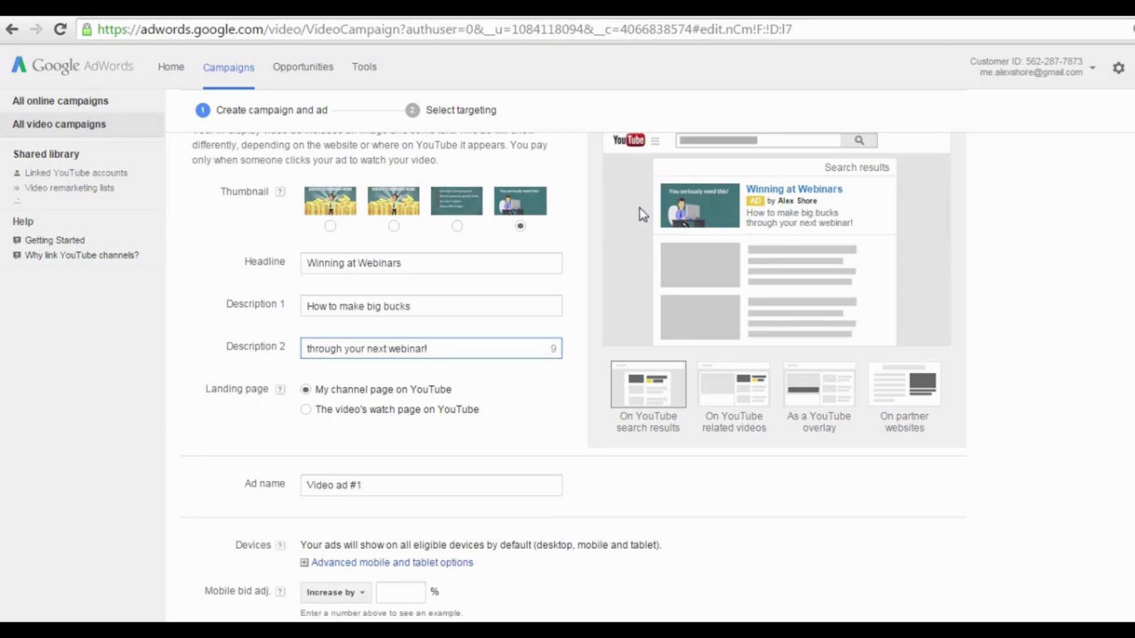
Point ad clicks to the YouTube watch page, rename the ad 'Video ad Webinars', and save it.
{"action": "left_click", "coordinate": [305, 410]}
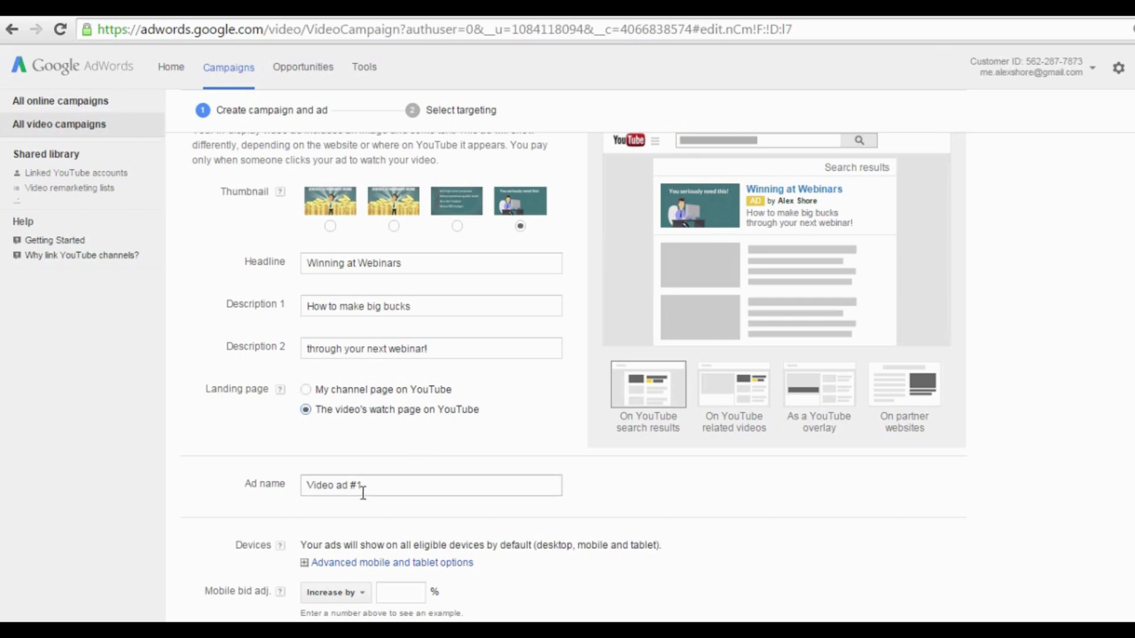
{"action": "scroll", "coordinate": [359, 488], "scroll_direction": "down", "scroll_amount": 2}
{"action": "left_click", "coordinate": [376, 402]}
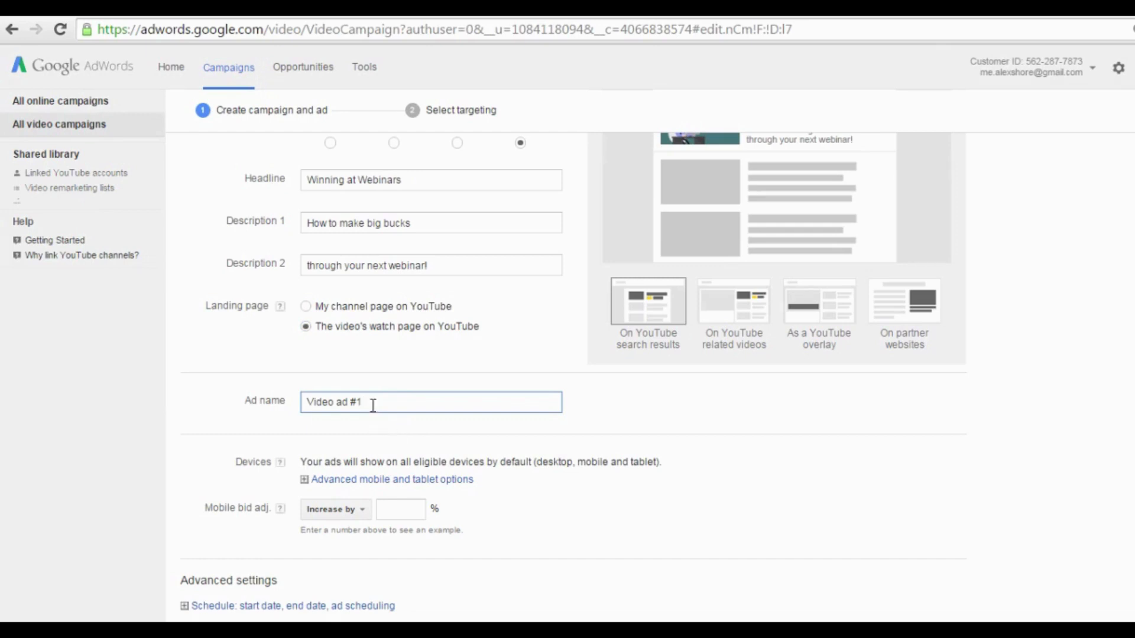
{"action": "left_click_drag", "start_coordinate": [365, 402], "coordinate": [274, 403]}
{"action": "key", "text": "Right"}
{"action": "key", "text": "BackSpace"}
{"action": "key", "text": "BackSpace"}
{"action": "type", "text": "Webinars"}
{"action": "scroll", "coordinate": [632, 416], "scroll_direction": "down", "scroll_amount": 1}
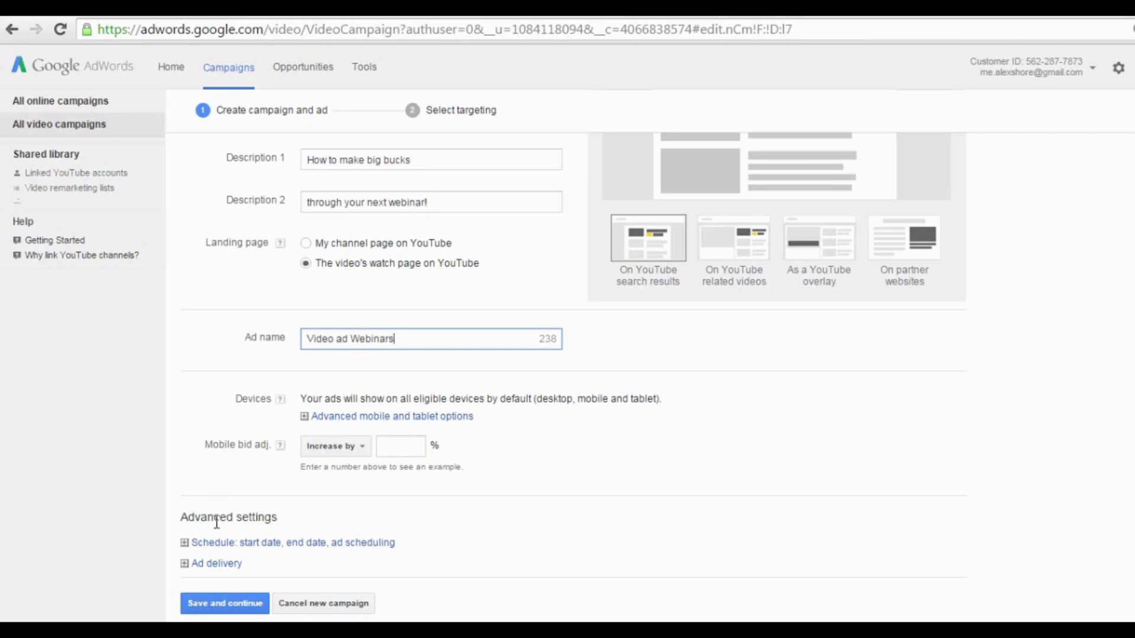
{"action": "left_click", "coordinate": [230, 604]}
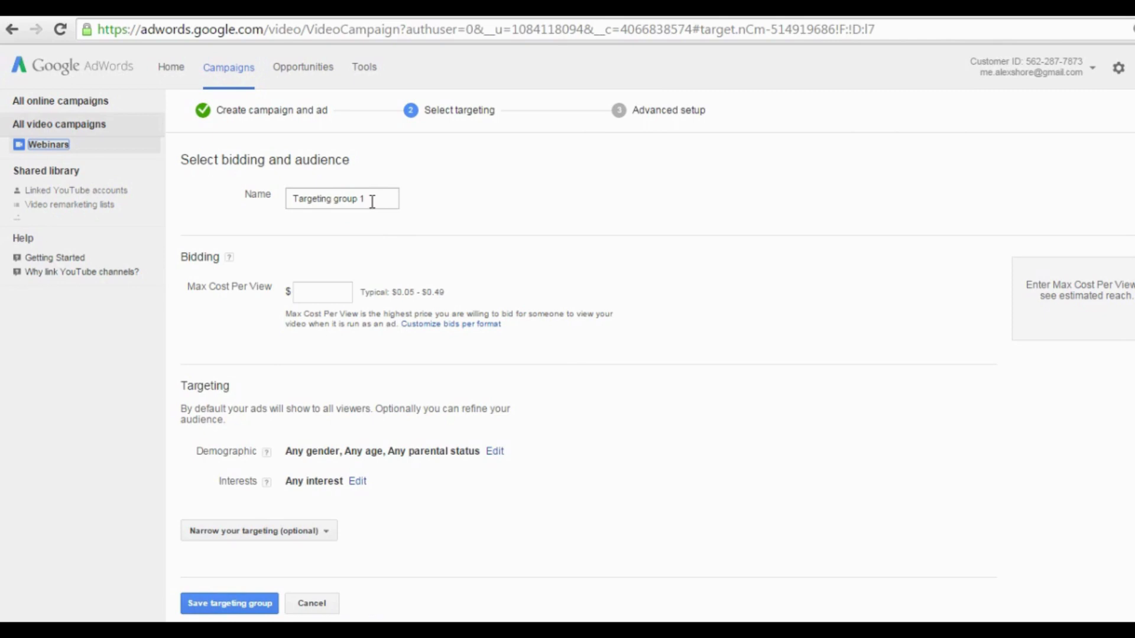
Bid a $0.20 maximum cost per view for Targeting group 1 and save the group.
{"action": "left_click", "coordinate": [369, 201]}
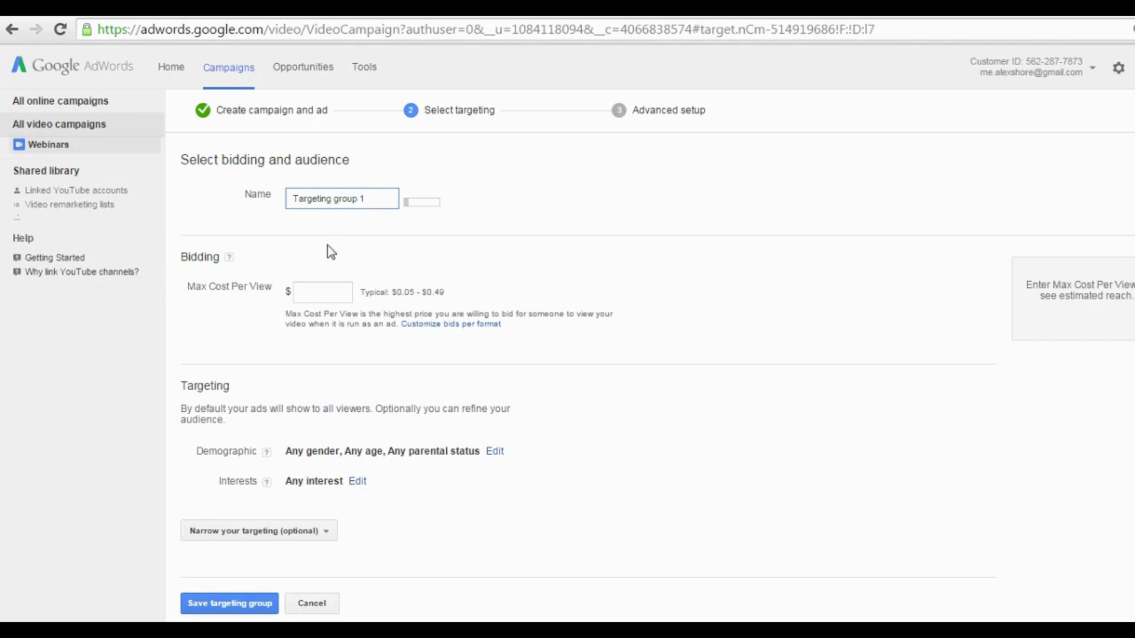
{"action": "left_click", "coordinate": [322, 292]}
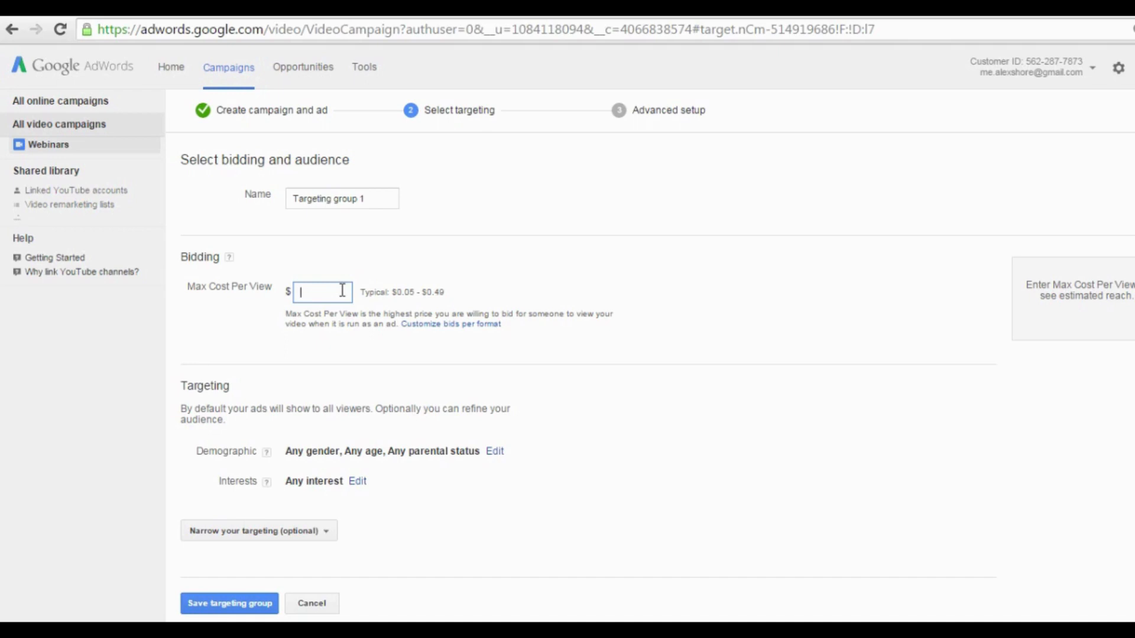
{"action": "type", "text": ".20"}
{"action": "key", "text": "Left"}
{"action": "key", "text": "Left"}
{"action": "type", "text": "0"}
{"action": "left_click", "coordinate": [494, 377]}
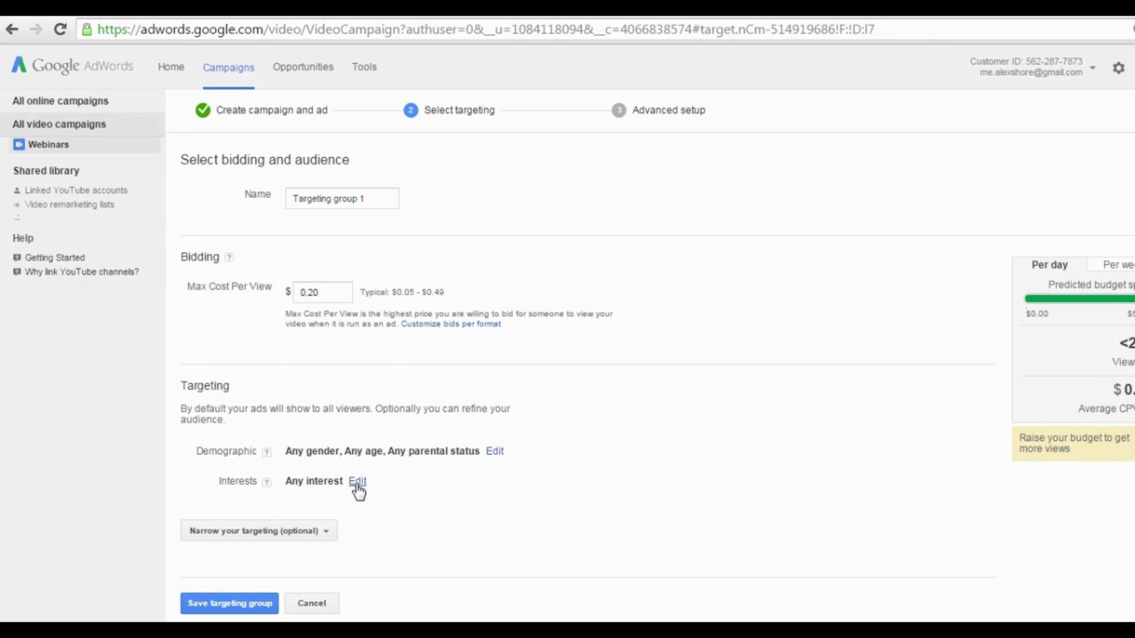
{"action": "scroll", "coordinate": [416, 577], "scroll_direction": "down", "scroll_amount": 1}
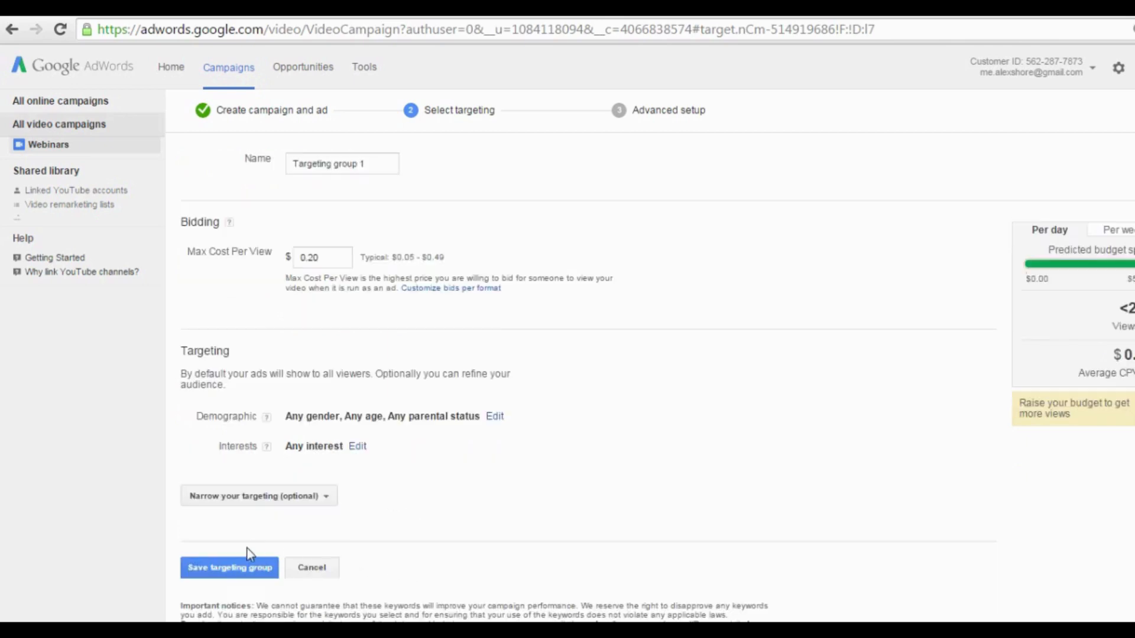
{"action": "left_click", "coordinate": [229, 570]}
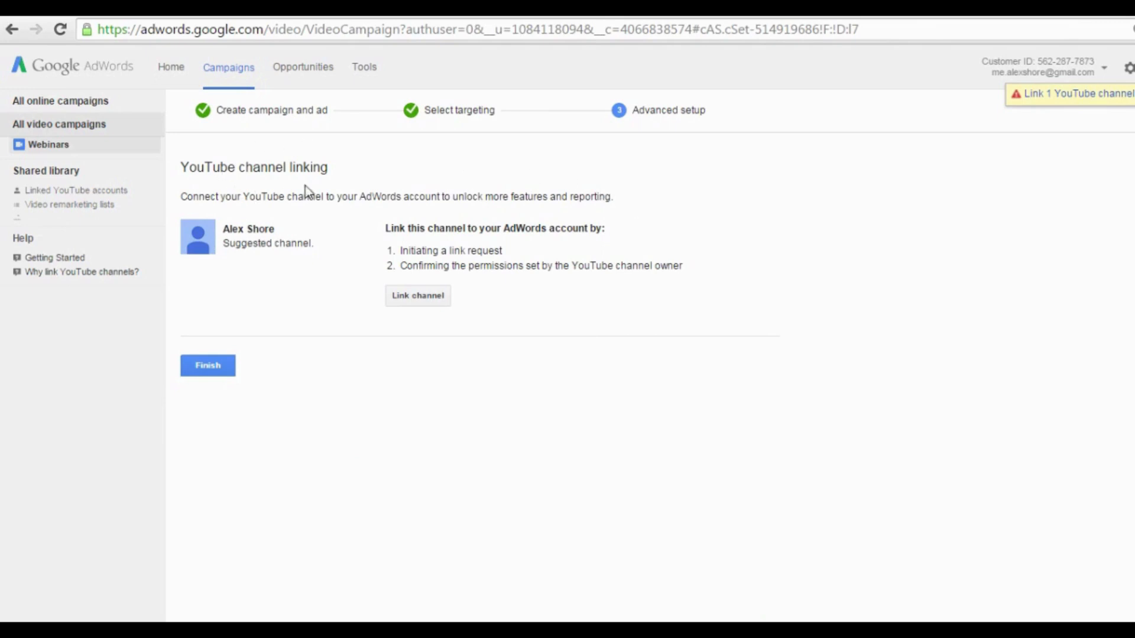
Skip linking a YouTube channel and finish the Webinars campaign setup.
{"action": "left_click", "coordinate": [427, 298]}
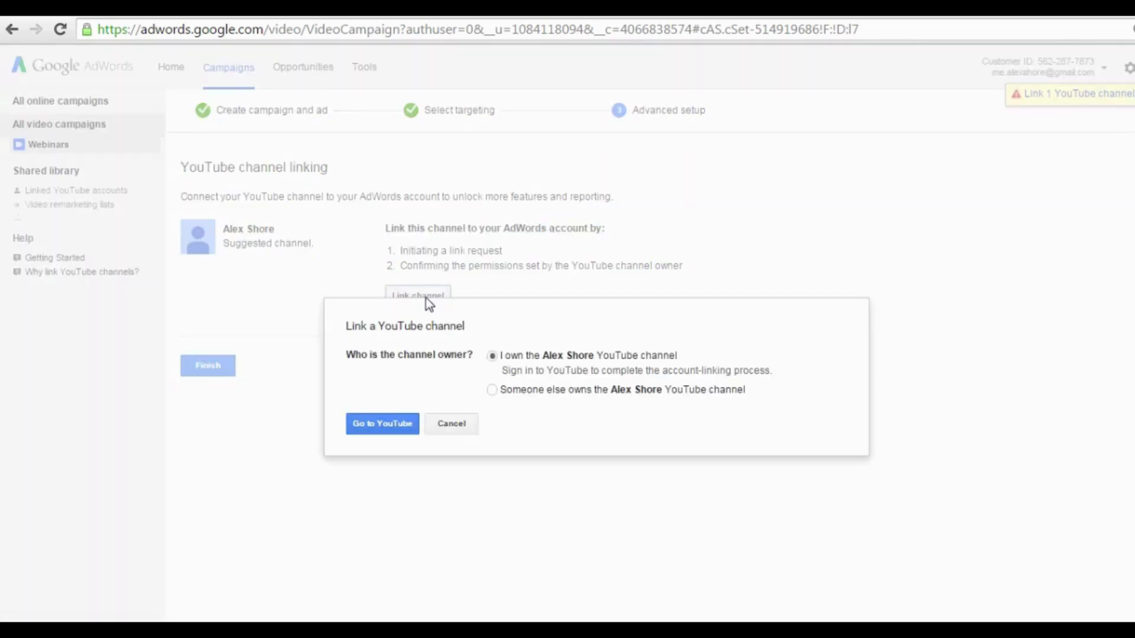
{"action": "left_click", "coordinate": [452, 425]}
{"action": "left_click", "coordinate": [197, 369]}
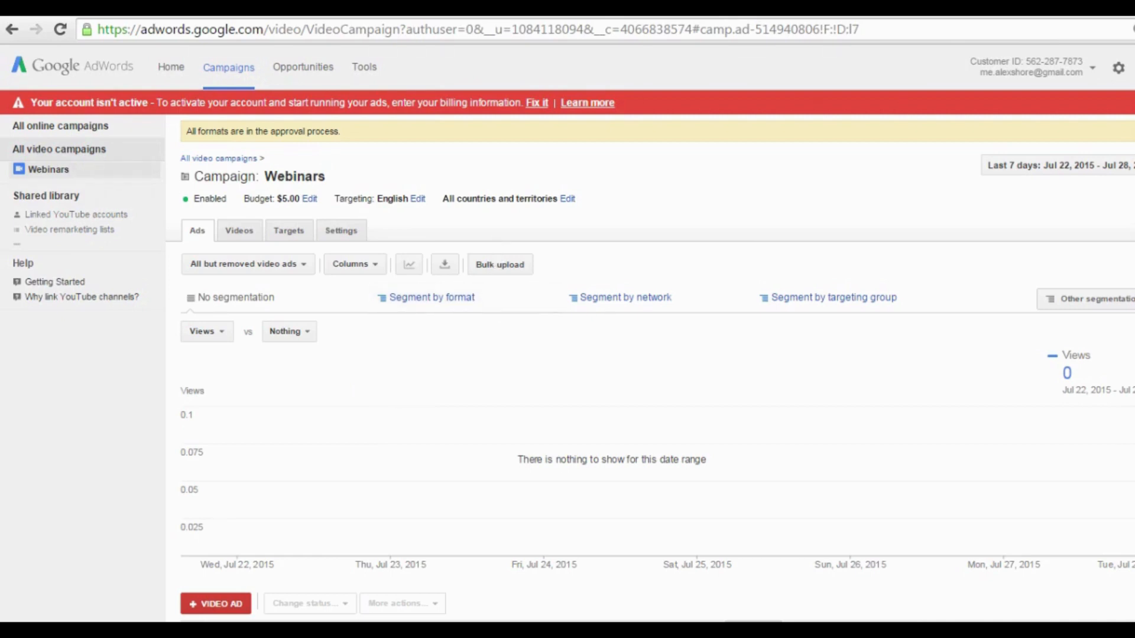
Scroll down to review the Webinars campaign's video ads table.
{"action": "scroll", "coordinate": [1103, 588], "scroll_direction": "down", "scroll_amount": 2}
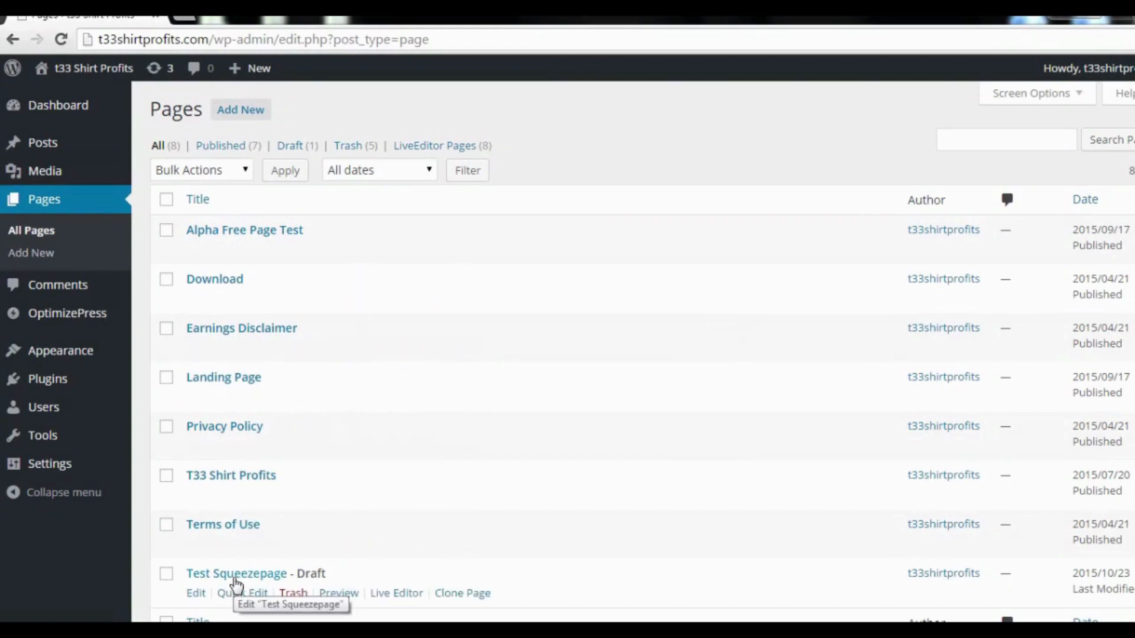
Launch the OptimizePress LiveEditor on the 'Test Squeezepage' draft.
{"action": "left_click", "coordinate": [236, 576]}
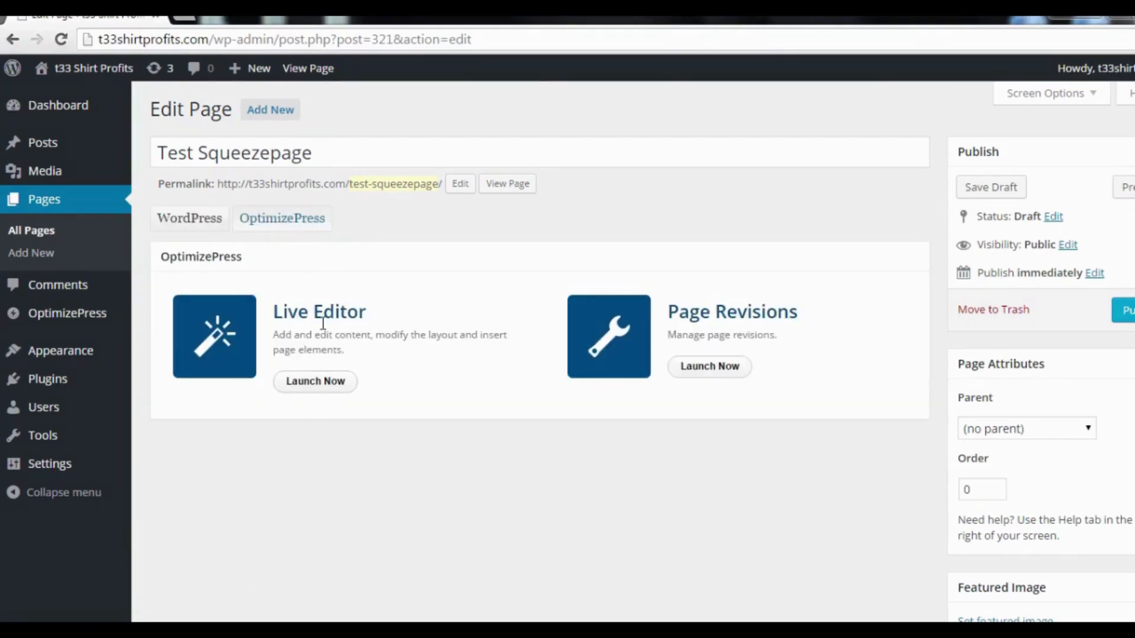
{"action": "left_click", "coordinate": [316, 383]}
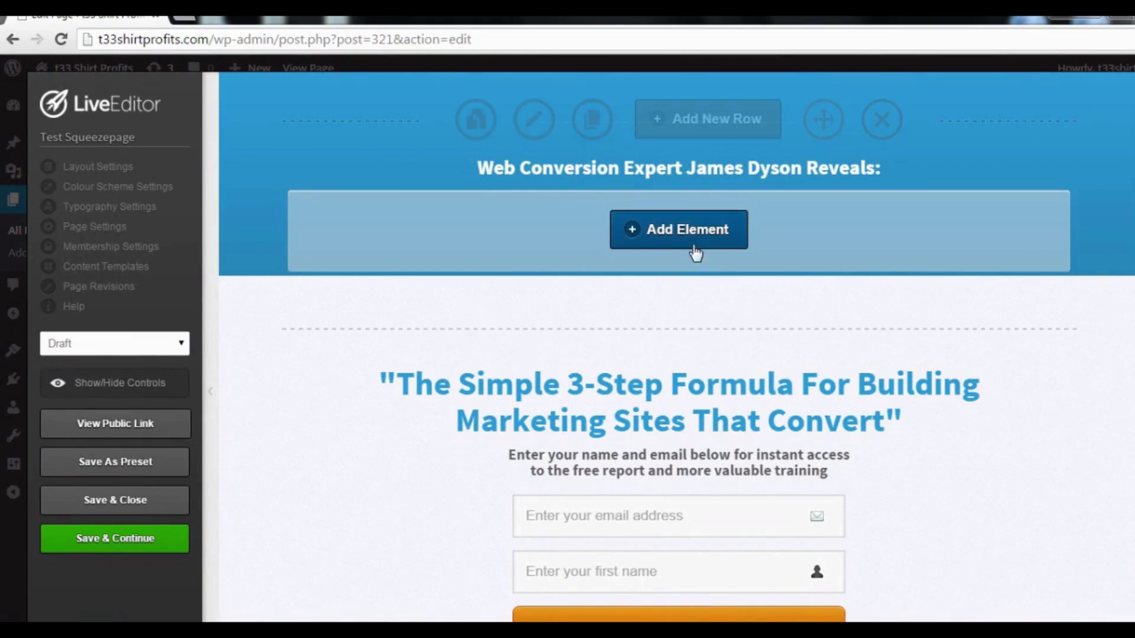
Add an OverlayOptimizer element to the blue header section using the No Style option.
{"action": "left_click", "coordinate": [684, 228]}
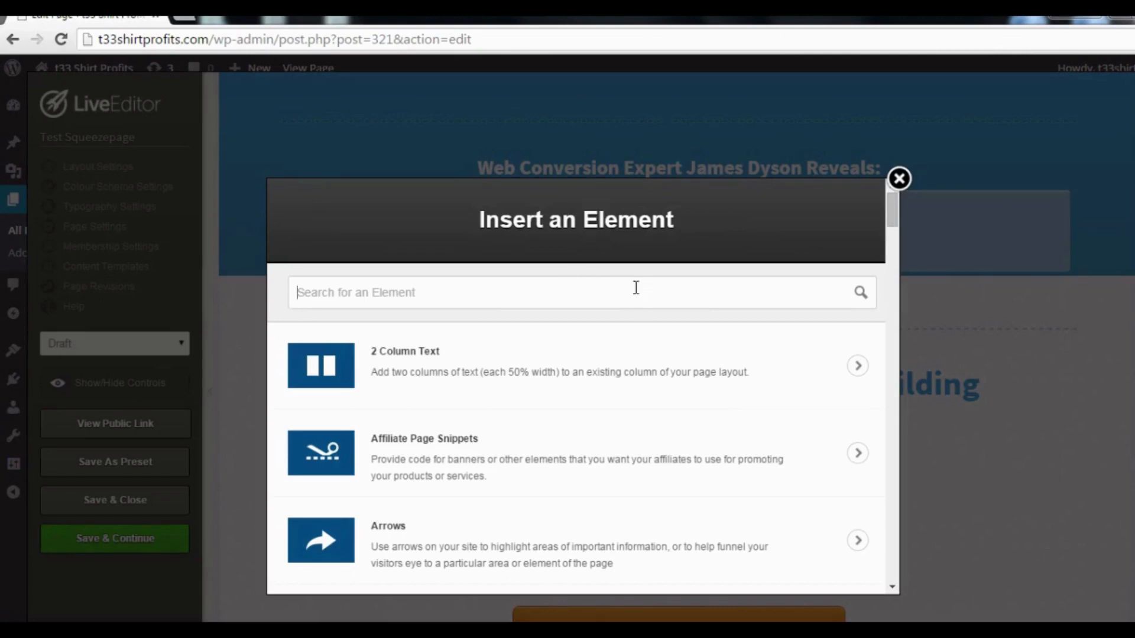
{"action": "type", "text": "overley"}
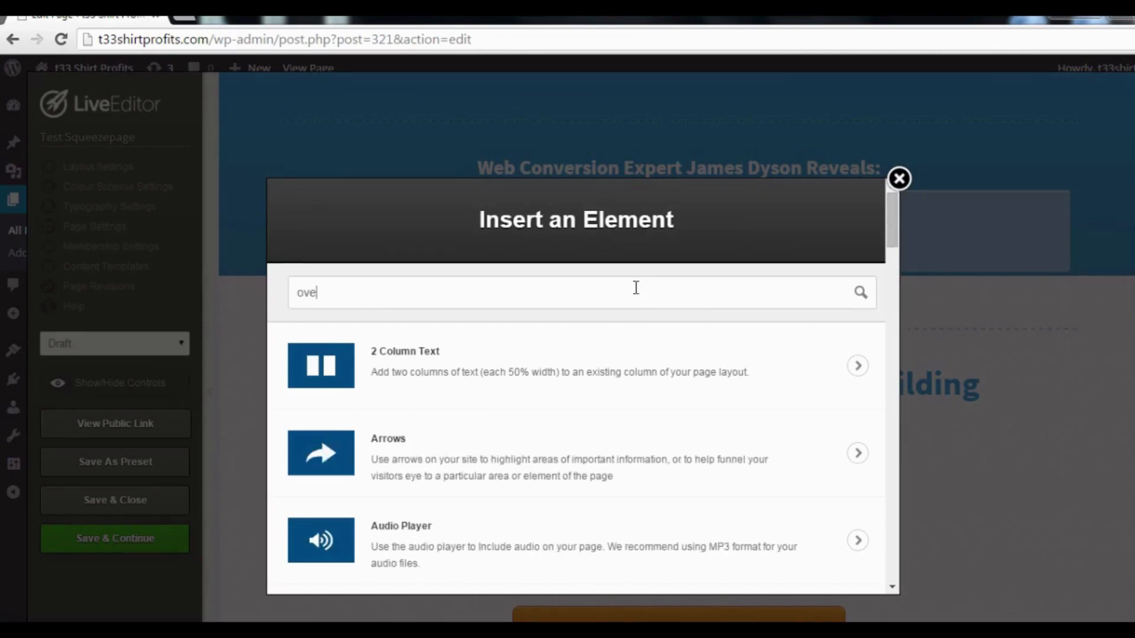
{"action": "key", "text": "BackSpace"}
{"action": "key", "text": "BackSpace"}
{"action": "key", "text": "BackSpace"}
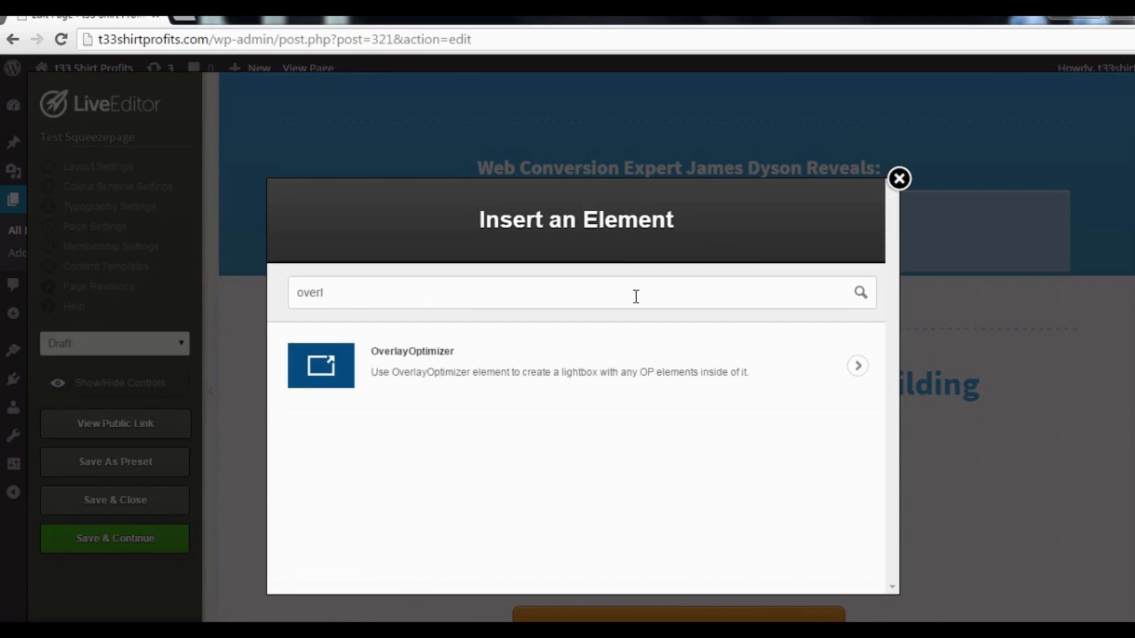
{"action": "left_click", "coordinate": [591, 363]}
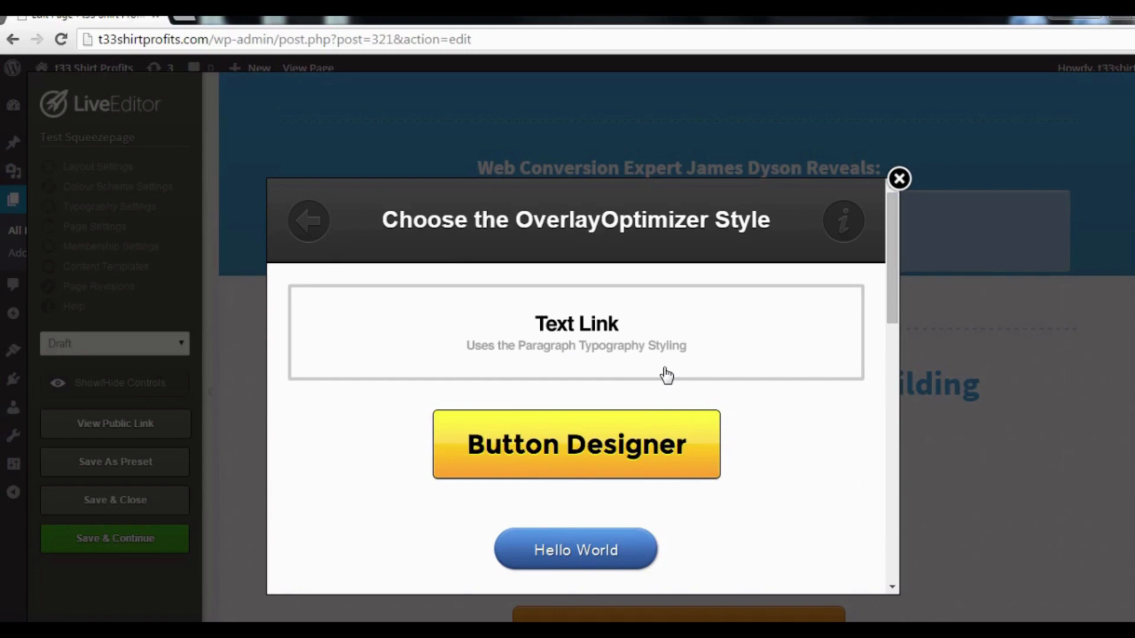
{"action": "scroll", "coordinate": [666, 375], "scroll_direction": "down", "scroll_amount": 13}
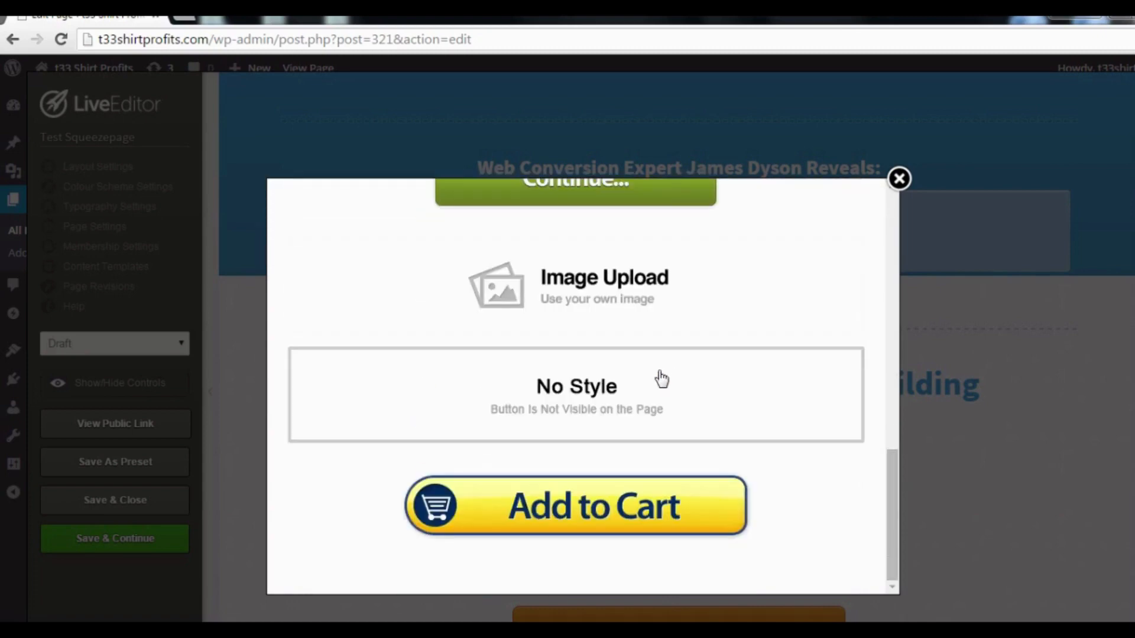
{"action": "left_click", "coordinate": [651, 392]}
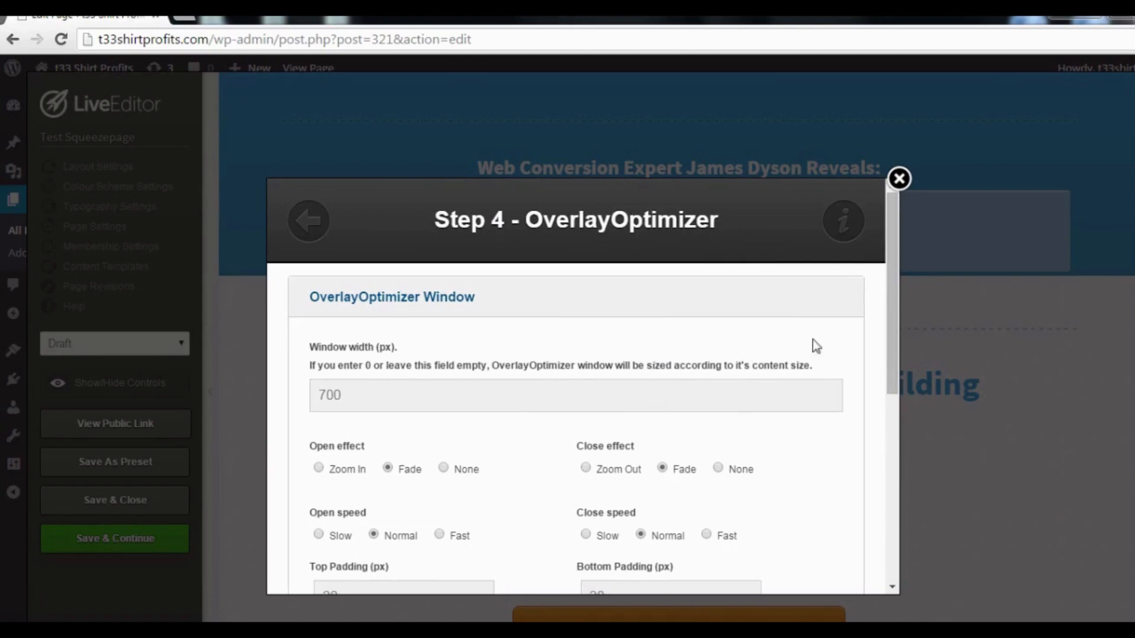
Enable Exit Intent under Overlay Pop and insert the OverlayOptimizer element.
{"action": "scroll", "coordinate": [889, 353], "scroll_direction": "down", "scroll_amount": 1}
{"action": "left_click_drag", "start_coordinate": [889, 354], "coordinate": [854, 517]}
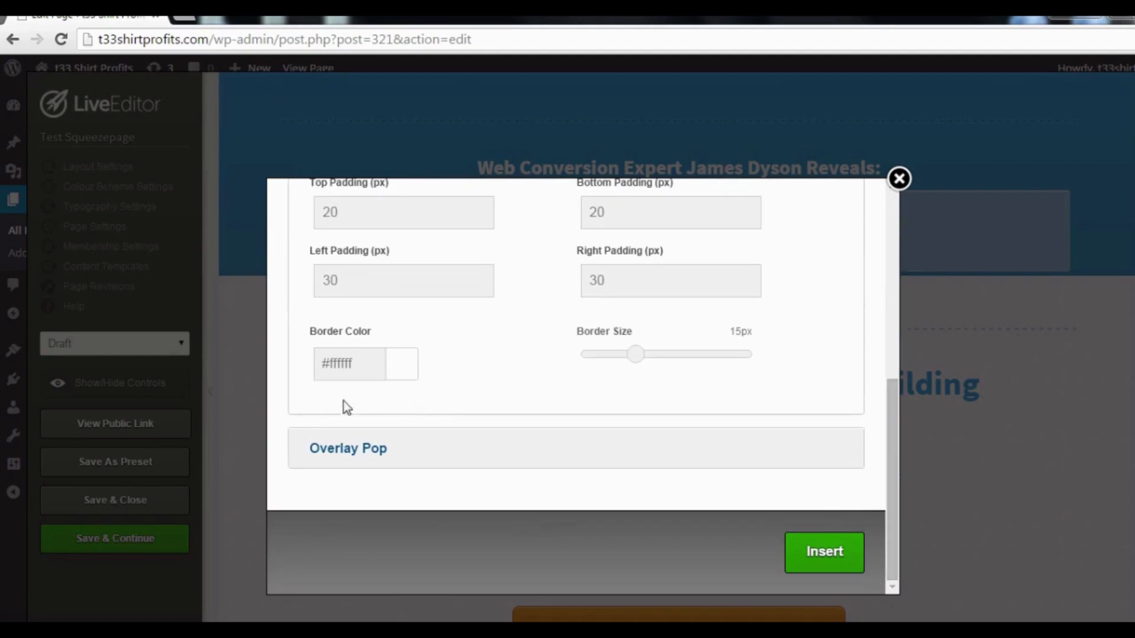
{"action": "left_click", "coordinate": [347, 451]}
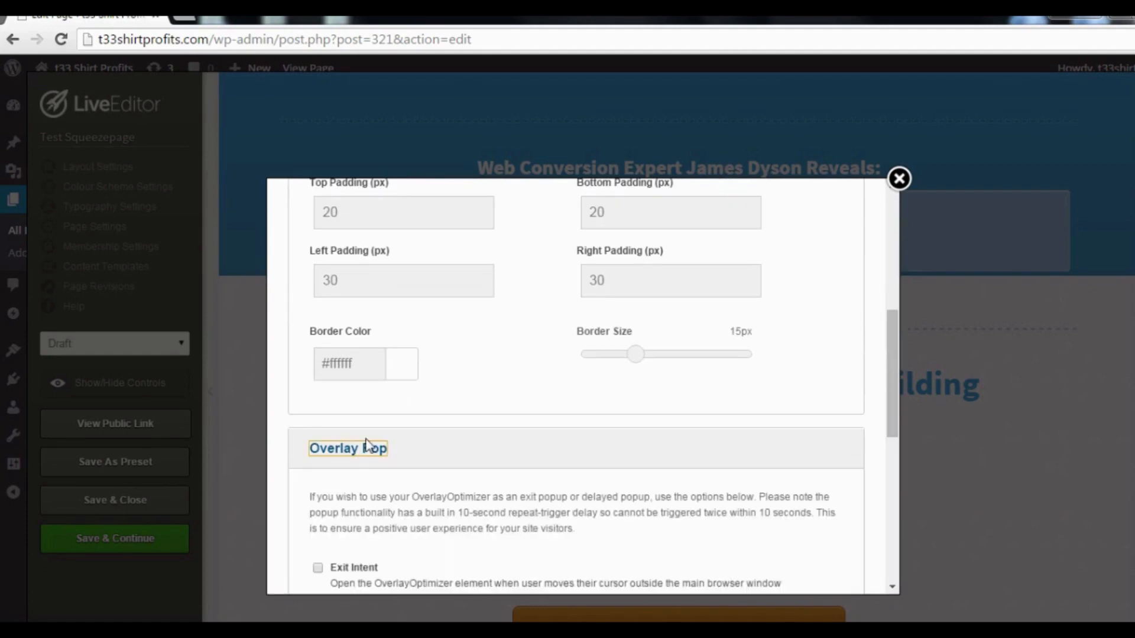
{"action": "scroll", "coordinate": [505, 412], "scroll_direction": "down", "scroll_amount": 4}
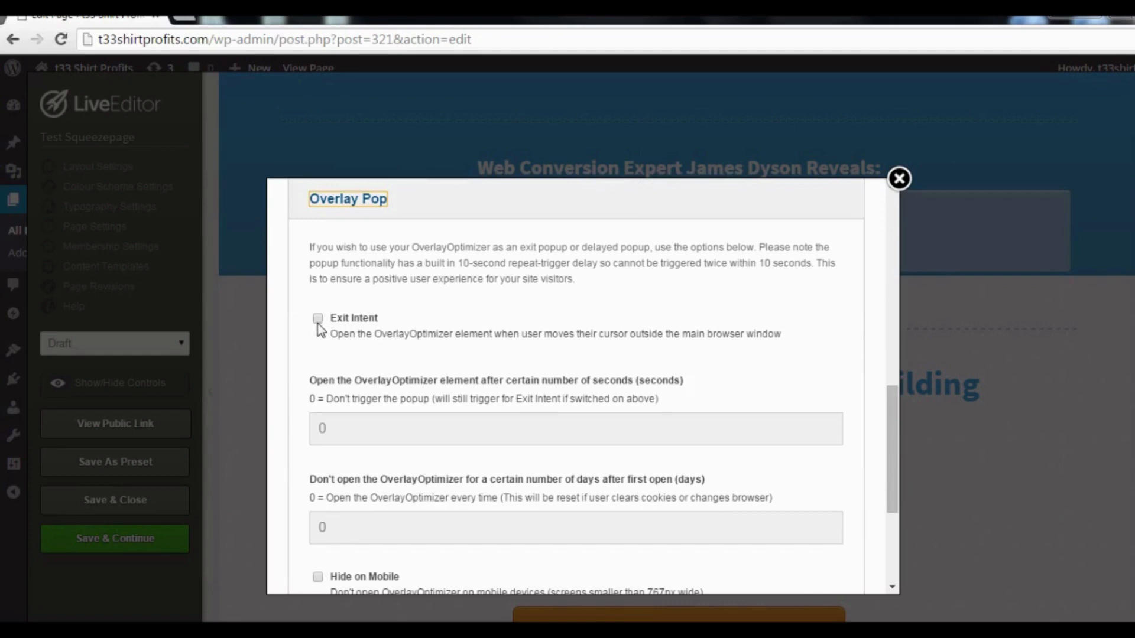
{"action": "left_click", "coordinate": [318, 321]}
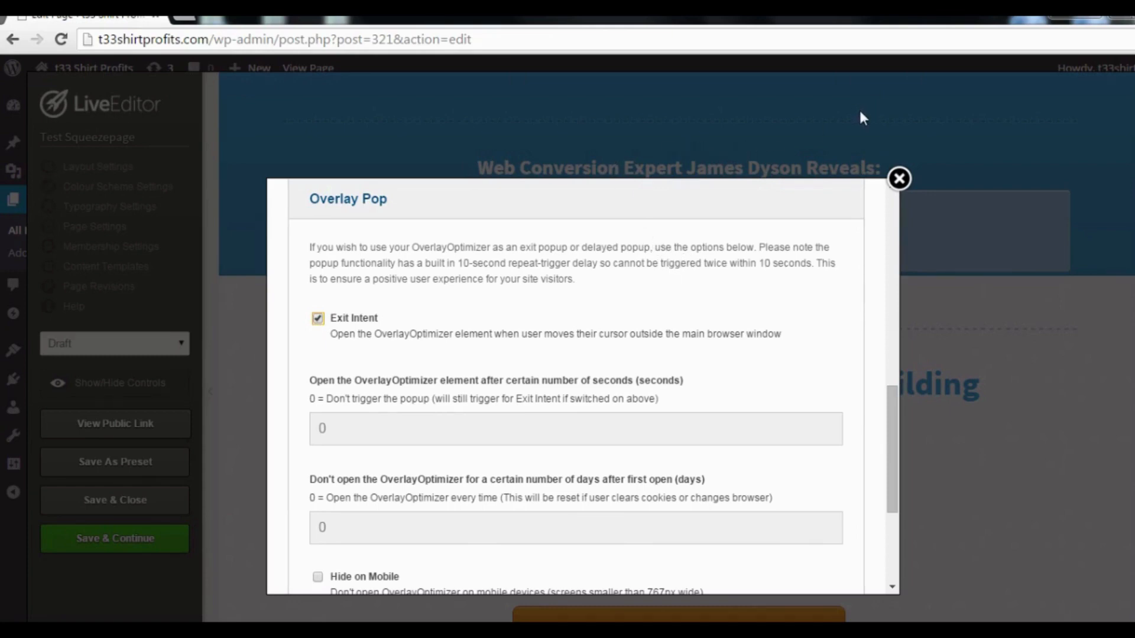
{"action": "left_click_drag", "start_coordinate": [894, 422], "coordinate": [887, 517]}
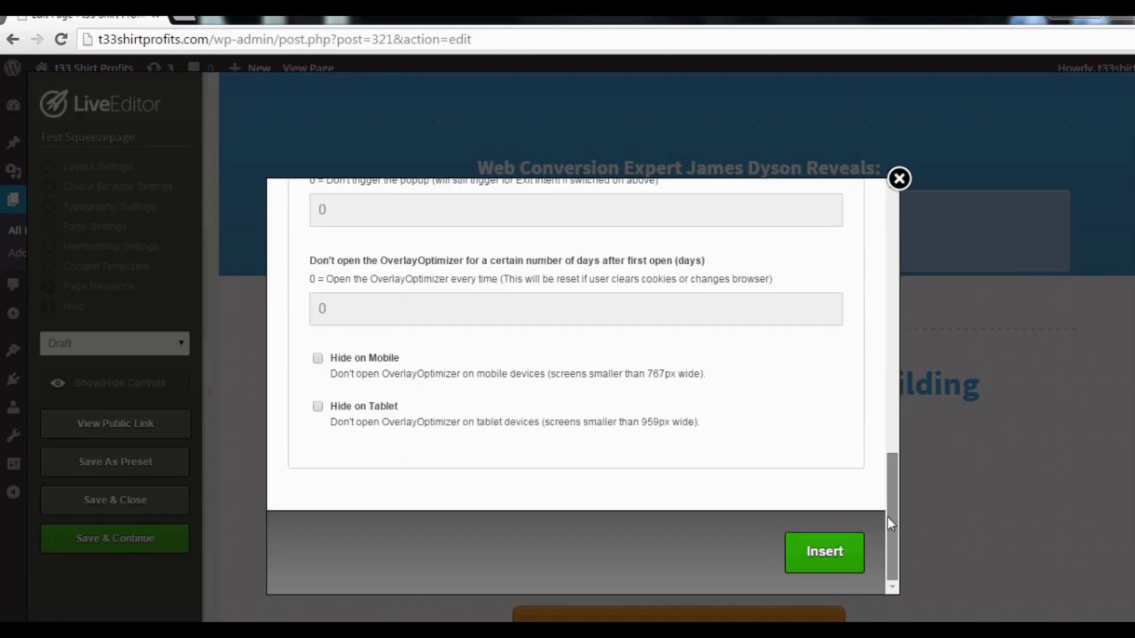
{"action": "left_click", "coordinate": [830, 554]}
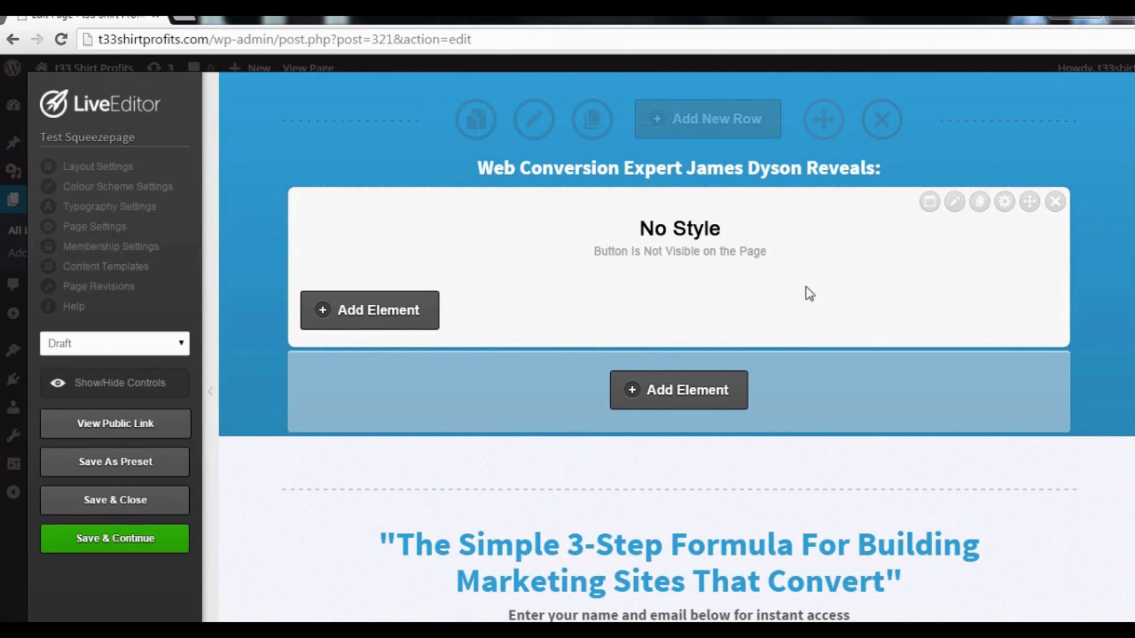
Add a Text Block element inside the exit-intent popup's content.
{"action": "left_click", "coordinate": [416, 322]}
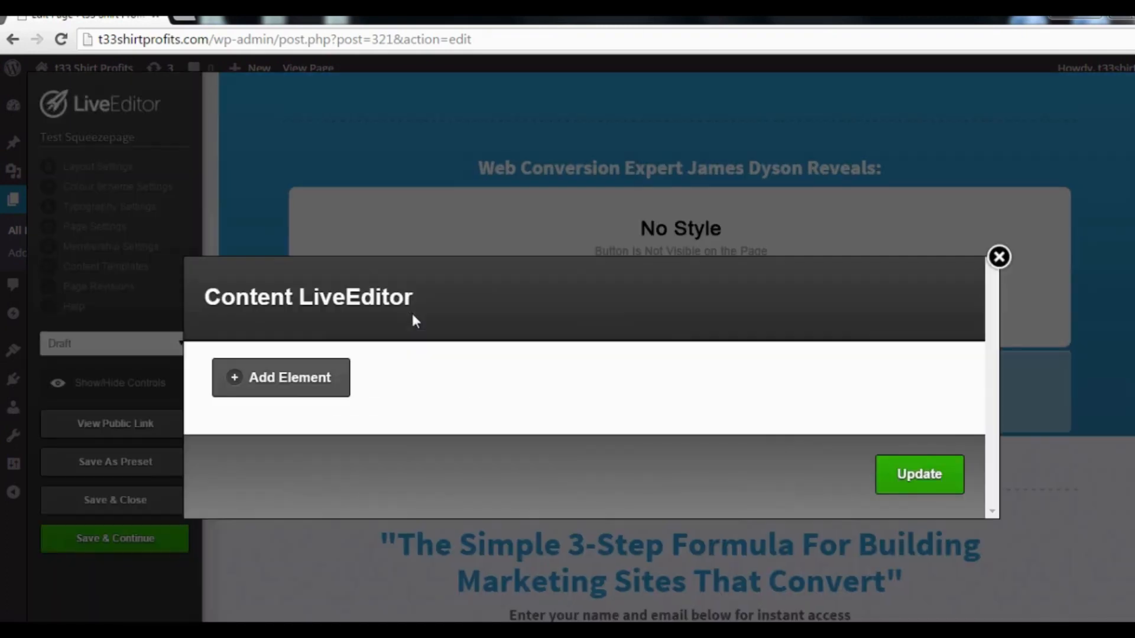
{"action": "left_click", "coordinate": [302, 381]}
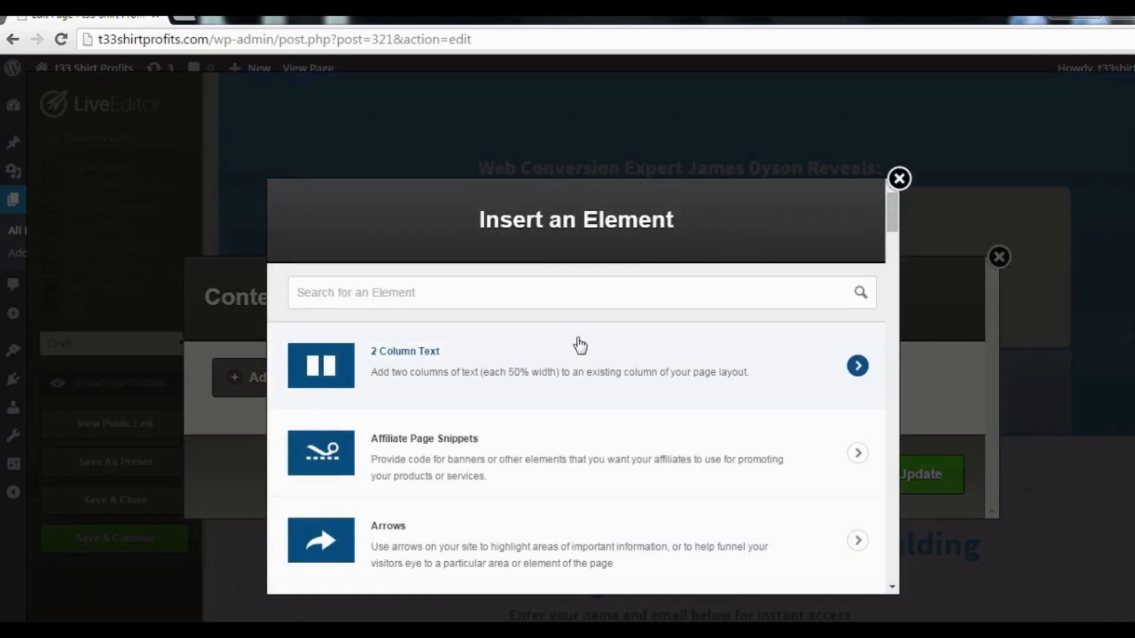
{"action": "scroll", "coordinate": [618, 355], "scroll_direction": "down", "scroll_amount": 15}
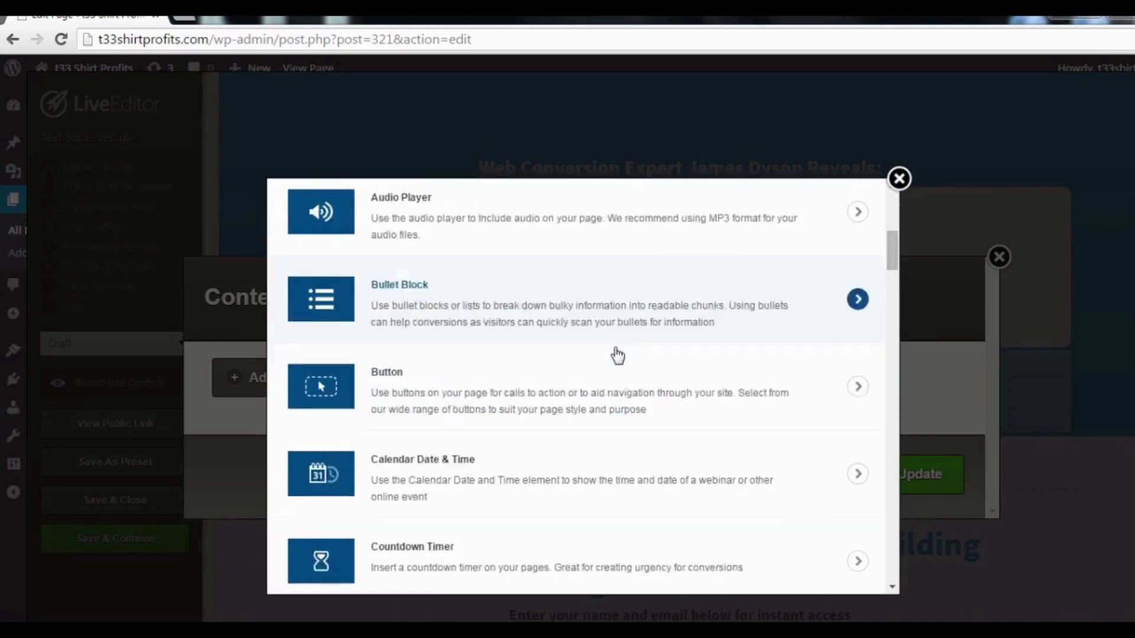
{"action": "scroll", "coordinate": [618, 355], "scroll_direction": "down", "scroll_amount": 15}
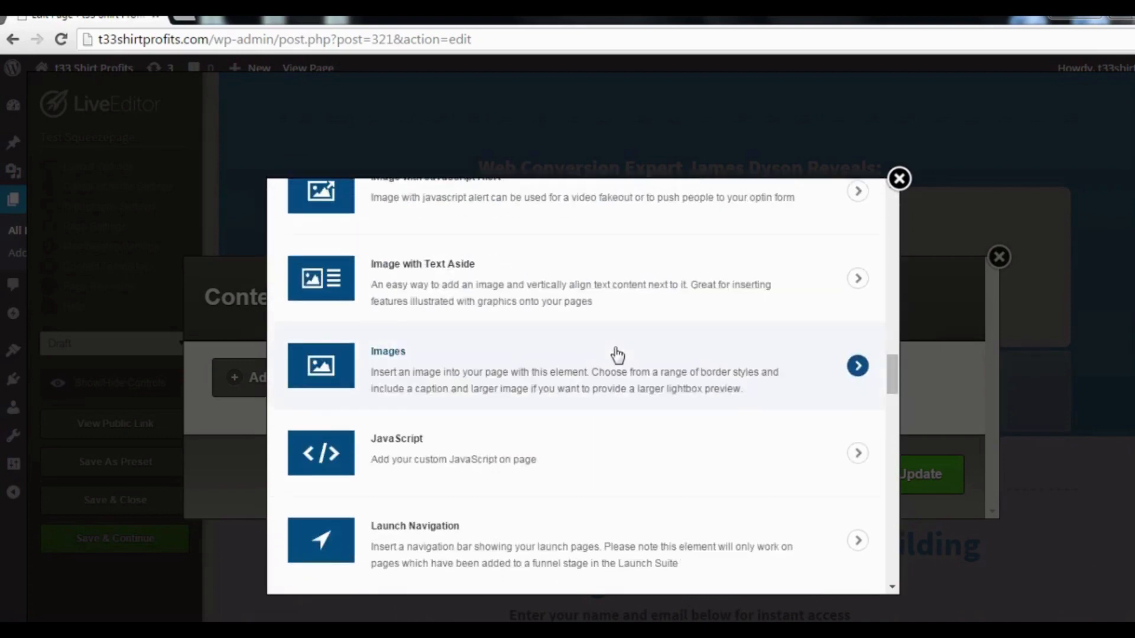
{"action": "scroll", "coordinate": [618, 355], "scroll_direction": "down", "scroll_amount": 2}
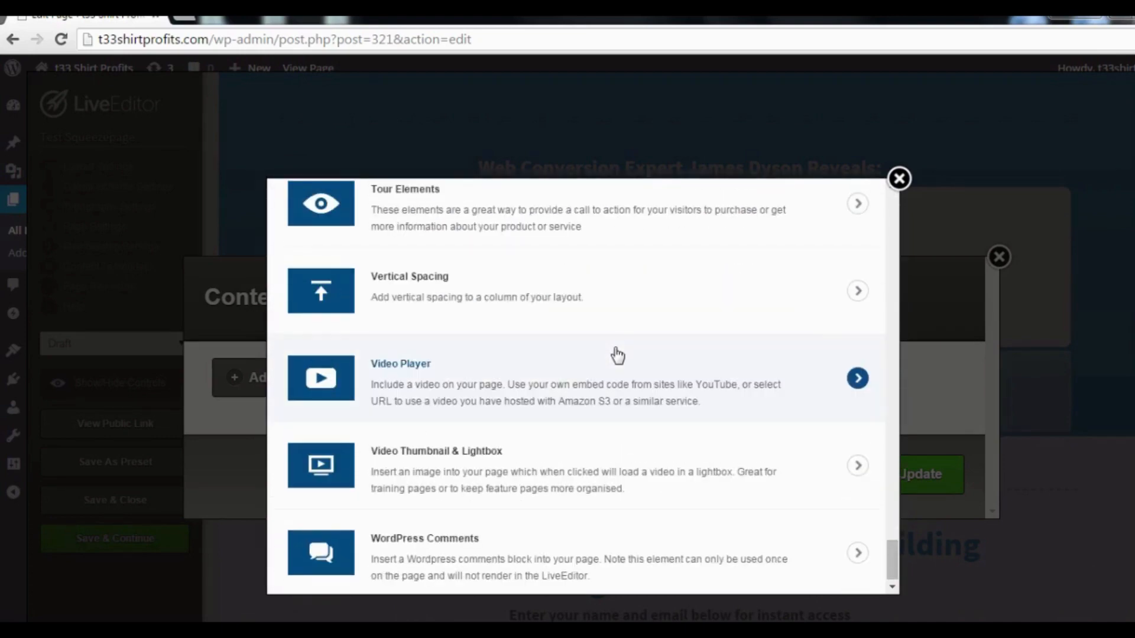
{"action": "scroll", "coordinate": [588, 367], "scroll_direction": "up", "scroll_amount": 15}
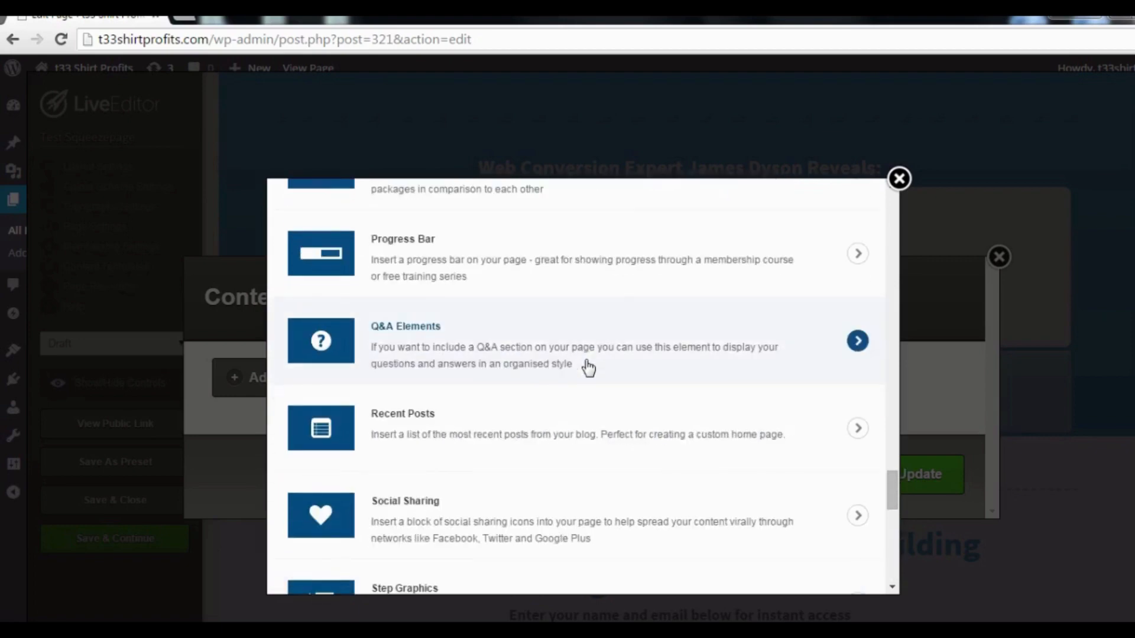
{"action": "scroll", "coordinate": [588, 368], "scroll_direction": "up", "scroll_amount": 7}
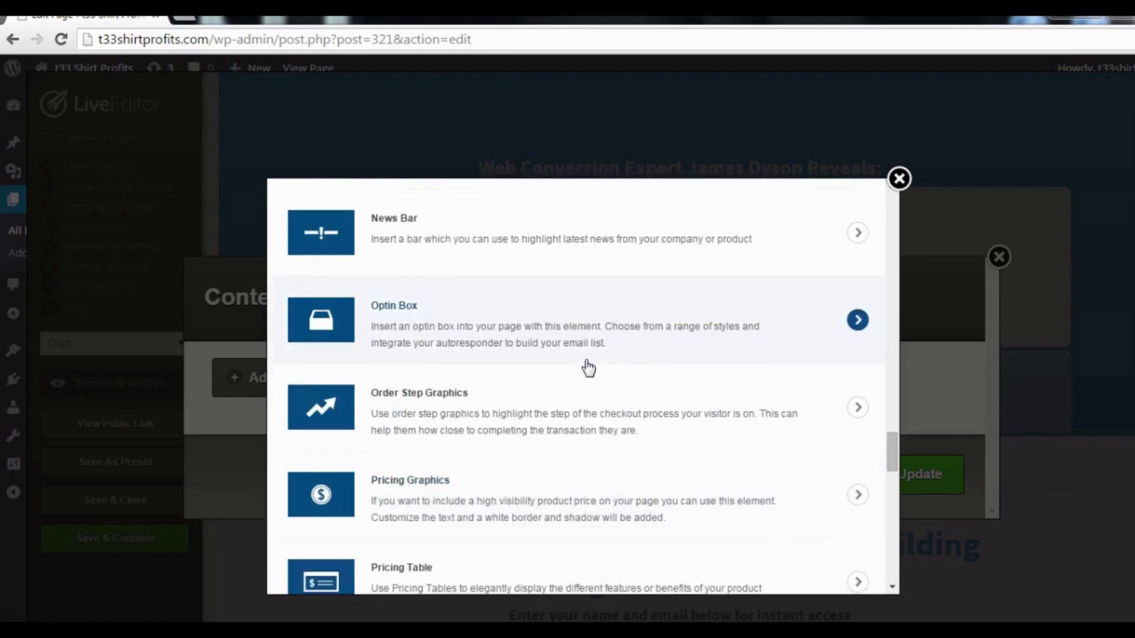
{"action": "scroll", "coordinate": [588, 368], "scroll_direction": "up", "scroll_amount": 15}
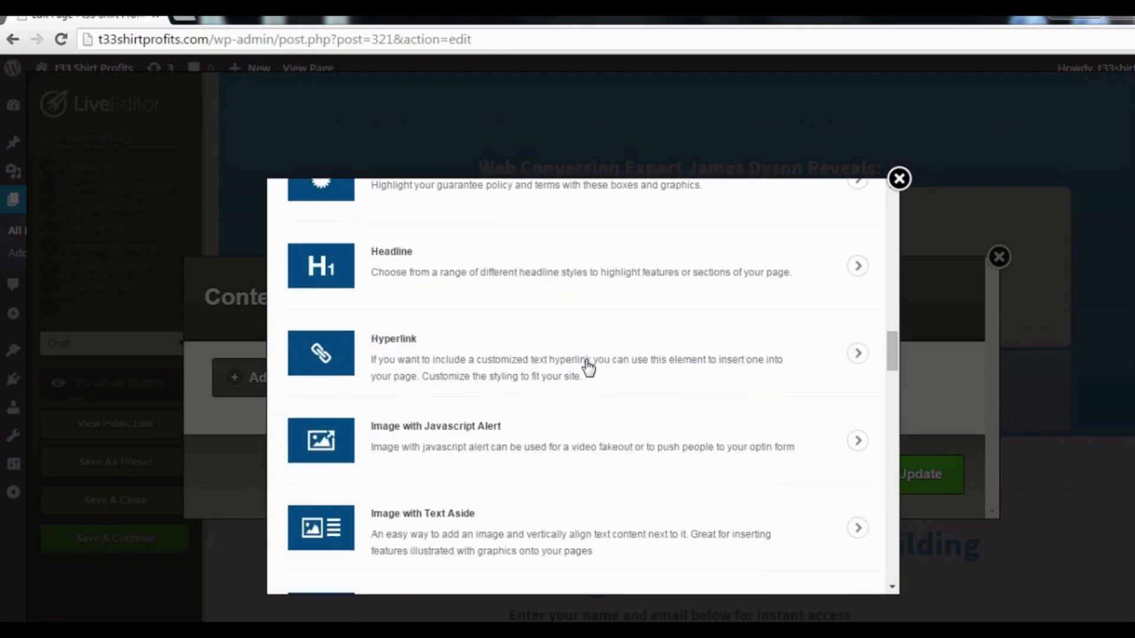
{"action": "scroll", "coordinate": [587, 369], "scroll_direction": "up", "scroll_amount": 10}
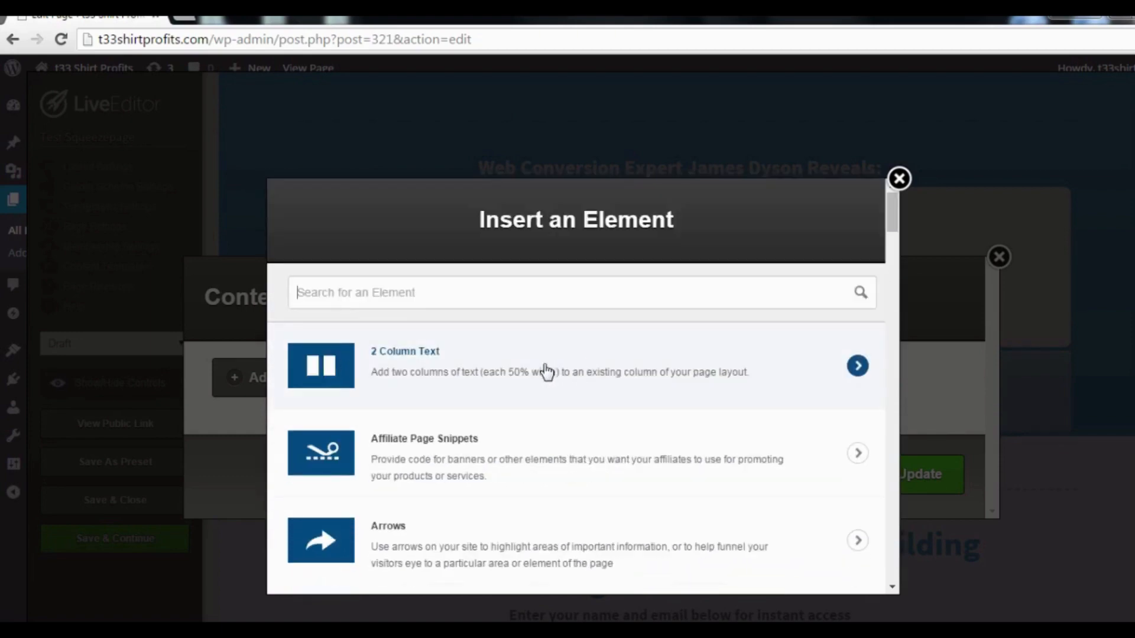
{"action": "scroll", "coordinate": [545, 372], "scroll_direction": "down", "scroll_amount": 8}
{"action": "scroll", "coordinate": [538, 348], "scroll_direction": "up", "scroll_amount": 8}
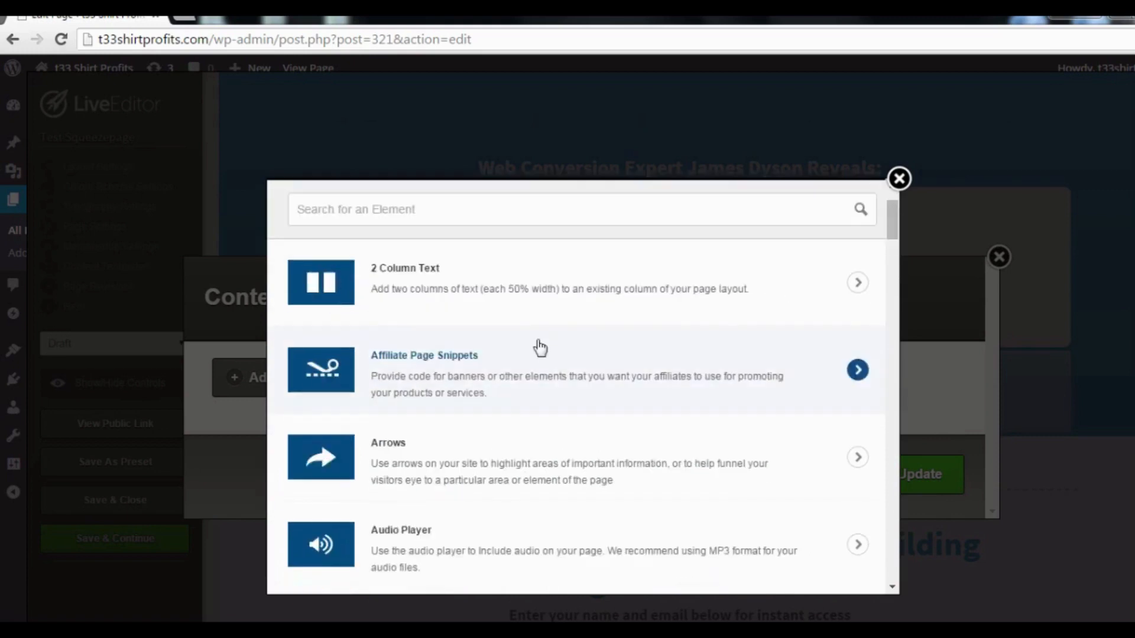
{"action": "type", "text": "text"}
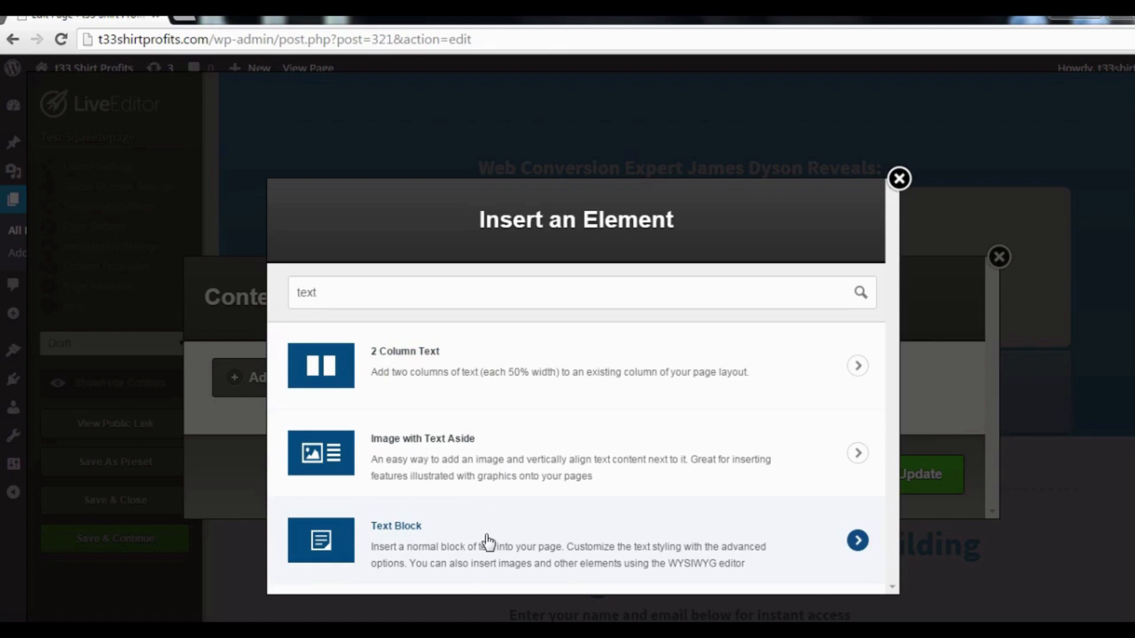
{"action": "left_click", "coordinate": [488, 541]}
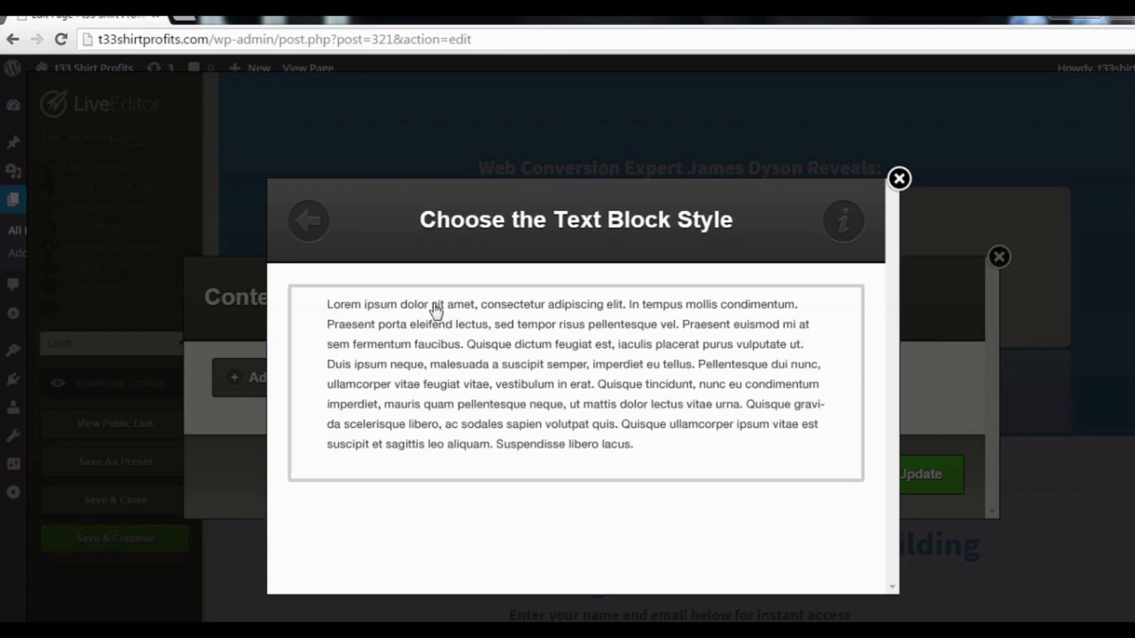
Enter 'test' in a plain-style text block and insert it into the popup.
{"action": "left_click", "coordinate": [628, 365]}
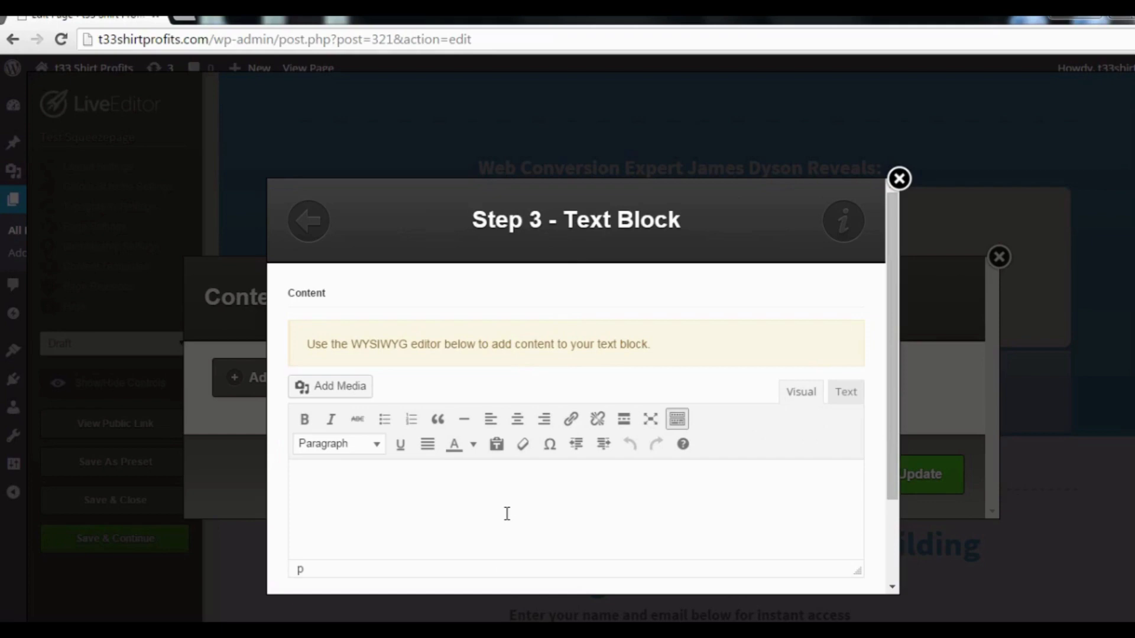
{"action": "type", "text": "test"}
{"action": "scroll", "coordinate": [418, 503], "scroll_direction": "down", "scroll_amount": 2}
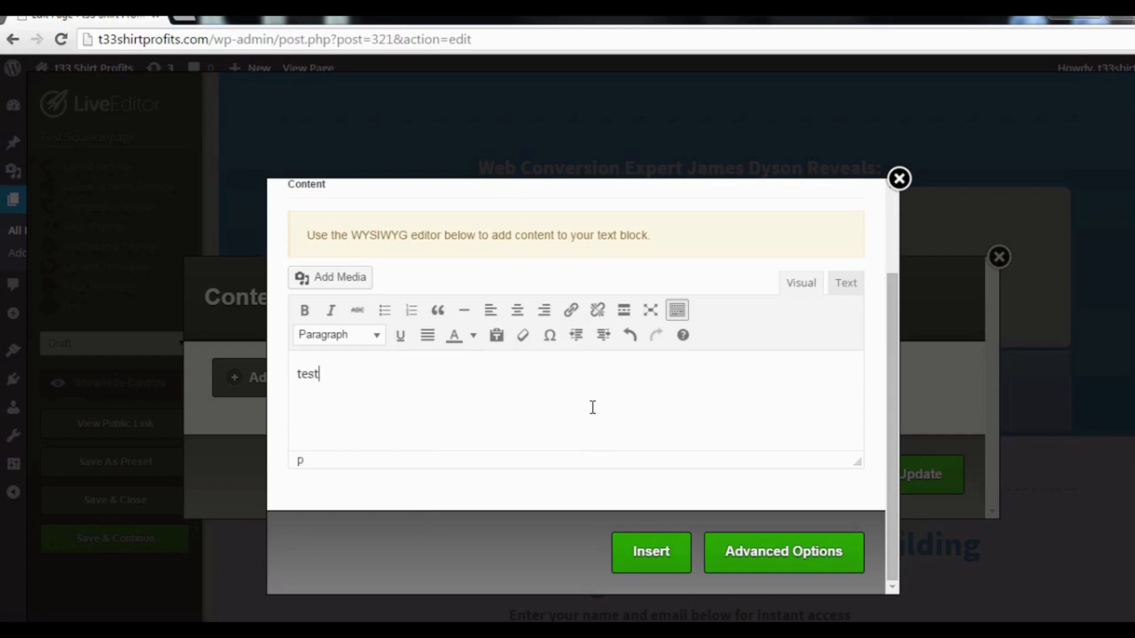
{"action": "left_click", "coordinate": [661, 556]}
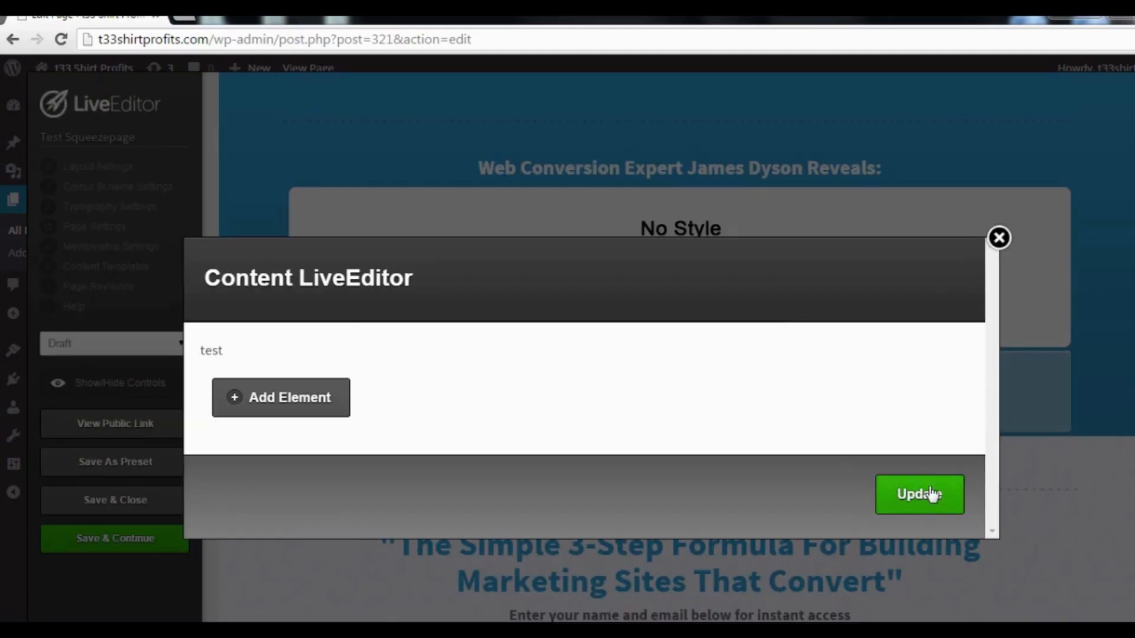
Save the popup content, then save and close the live editor.
{"action": "left_click", "coordinate": [931, 495]}
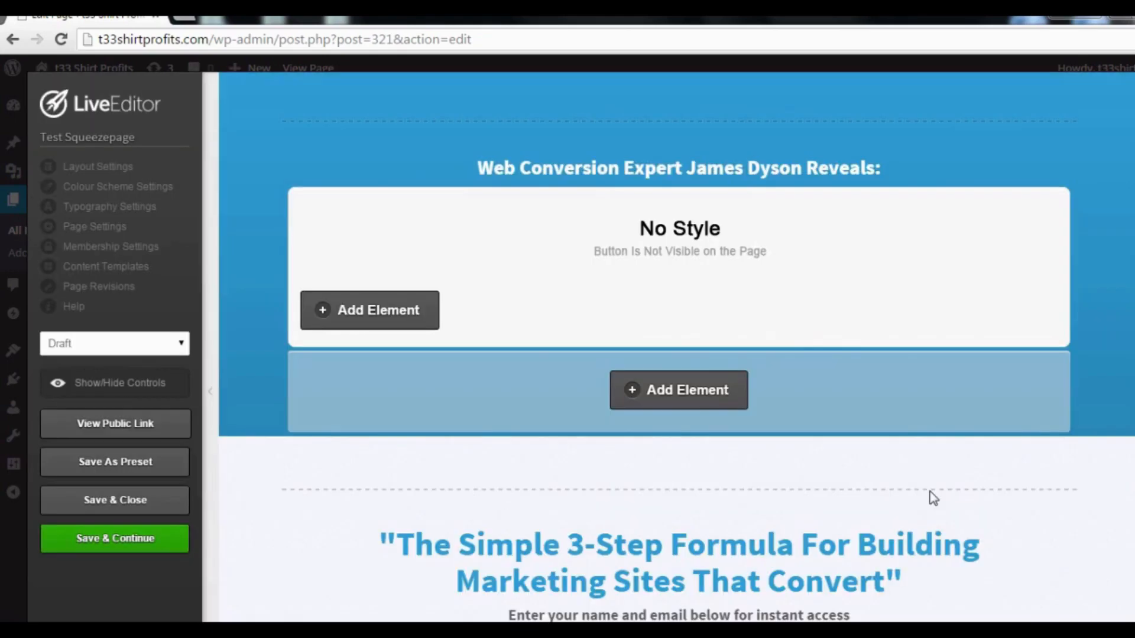
{"action": "mouse_move", "coordinate": [762, 258]}
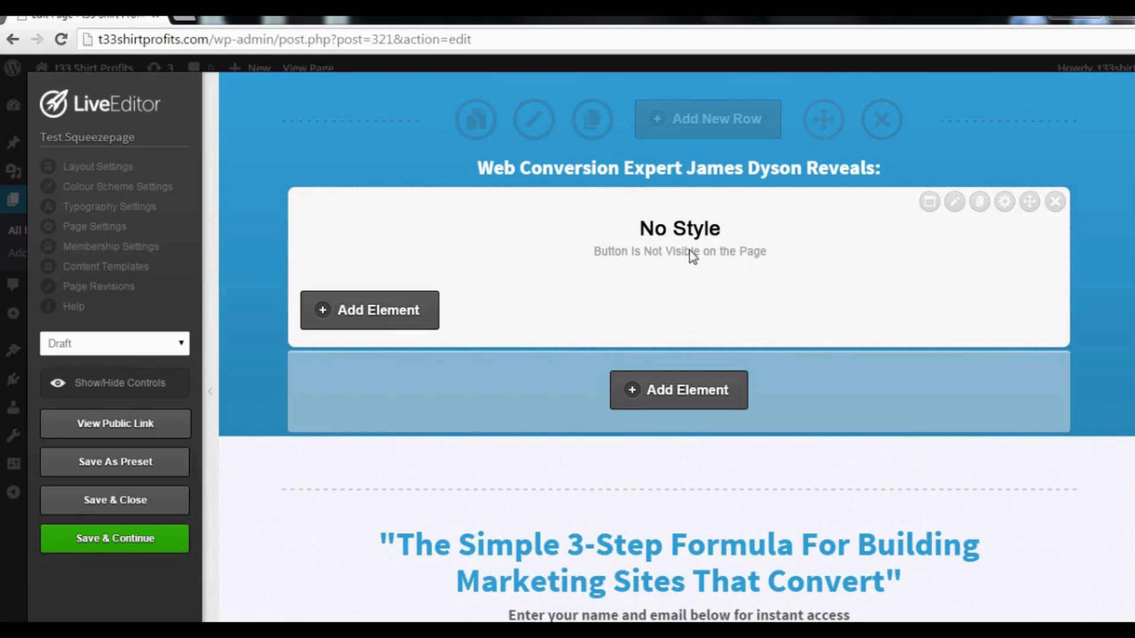
{"action": "left_click", "coordinate": [136, 509]}
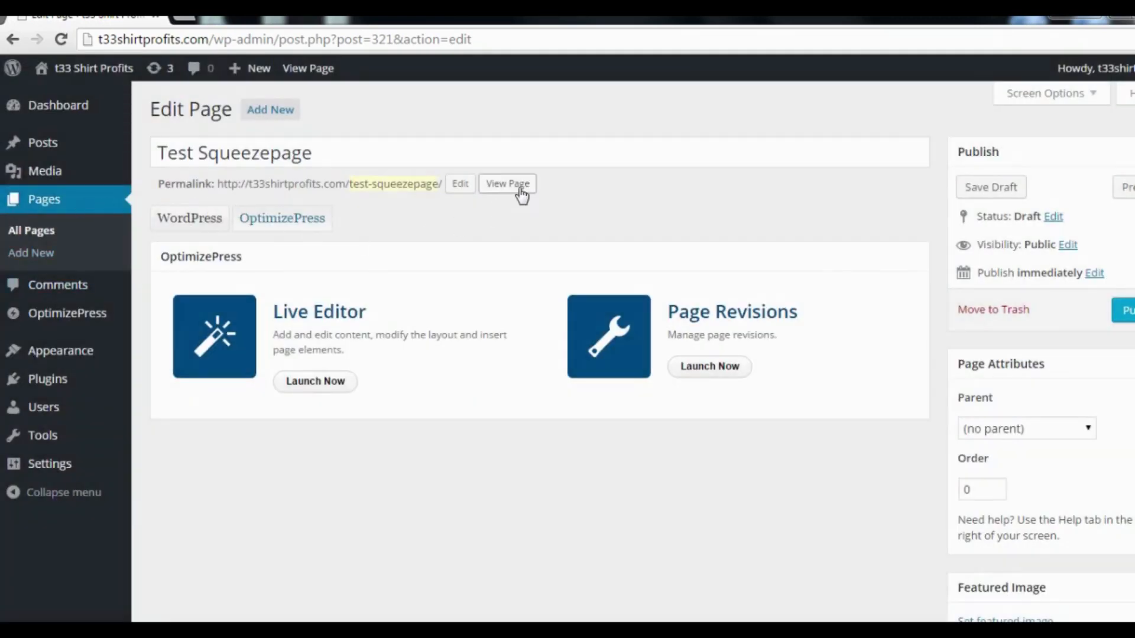
Preview the squeeze page, trigger the exit-intent 'test' popup, and dismiss it.
{"action": "left_click", "coordinate": [520, 188]}
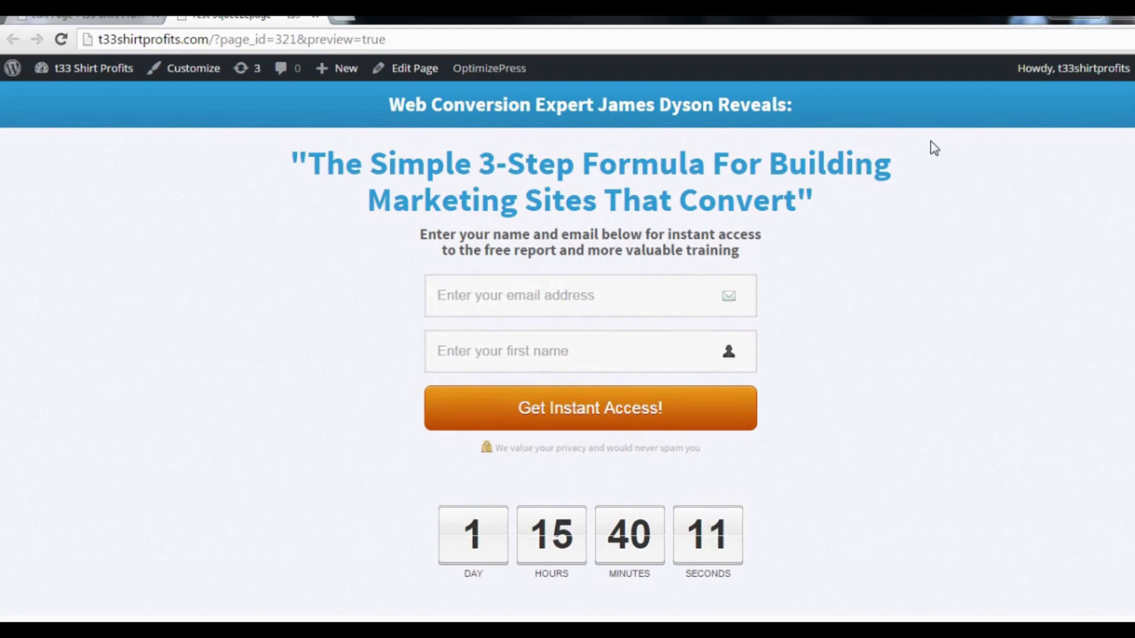
{"action": "mouse_move", "coordinate": [1054, 23]}
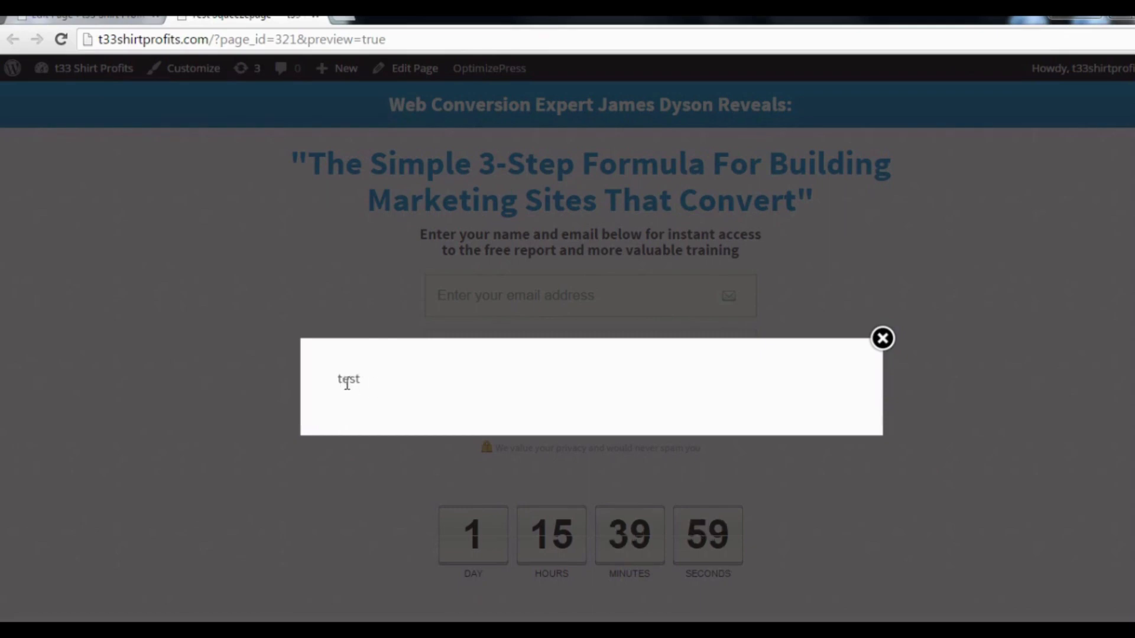
{"action": "left_click", "coordinate": [882, 339]}
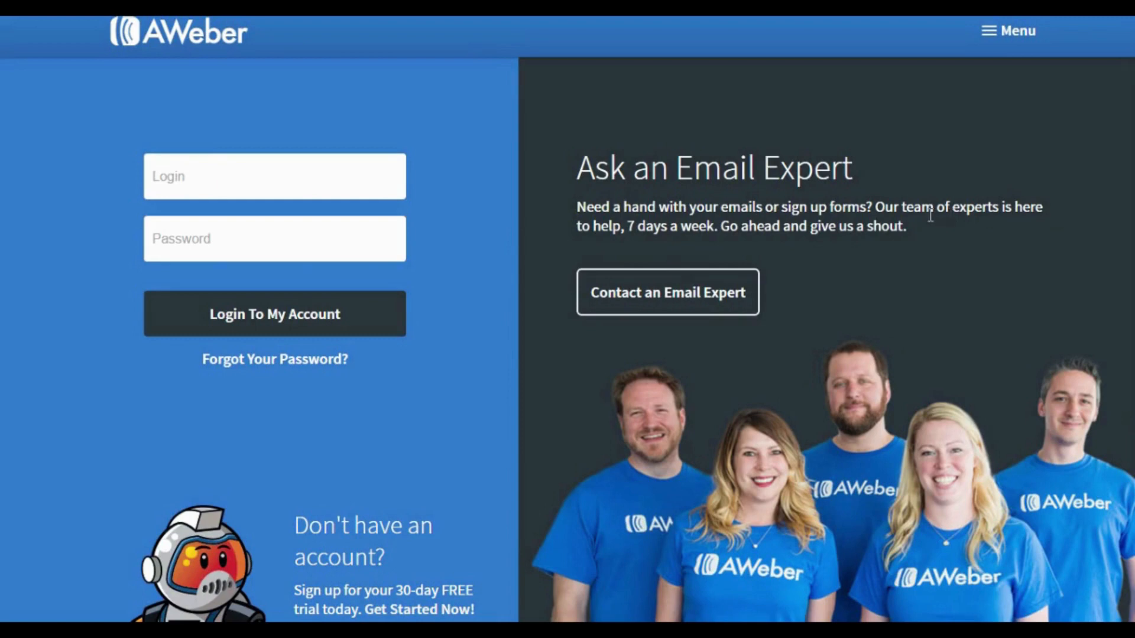
Visit AWeber's Getting Started resources, then scroll through the free-trial billing sign-up form.
{"action": "left_click", "coordinate": [1024, 50]}
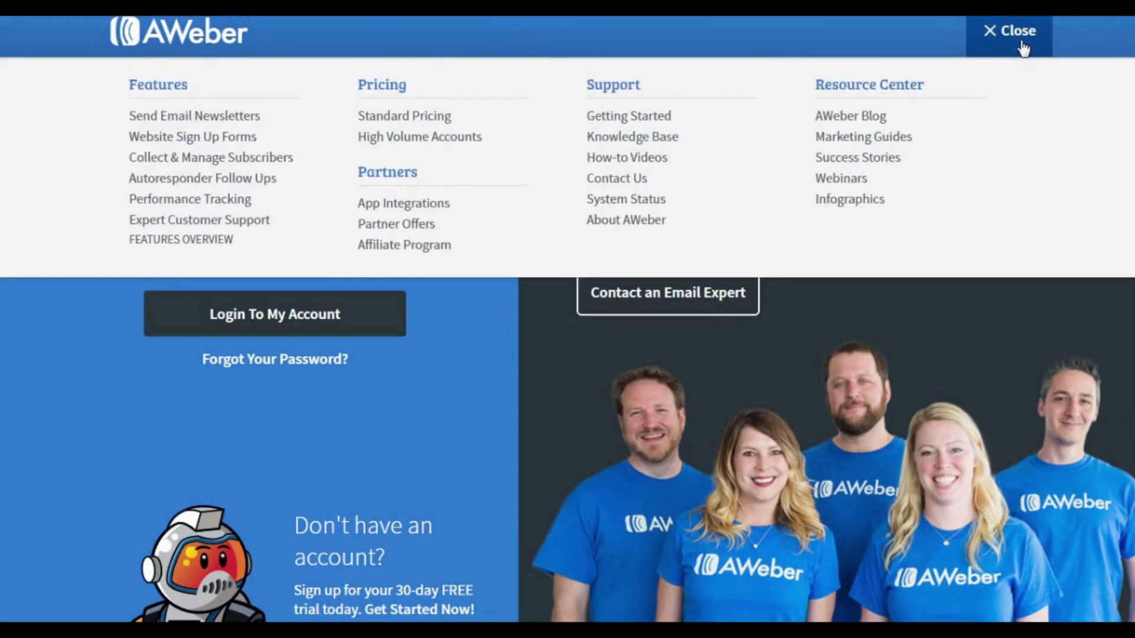
{"action": "left_click", "coordinate": [644, 120]}
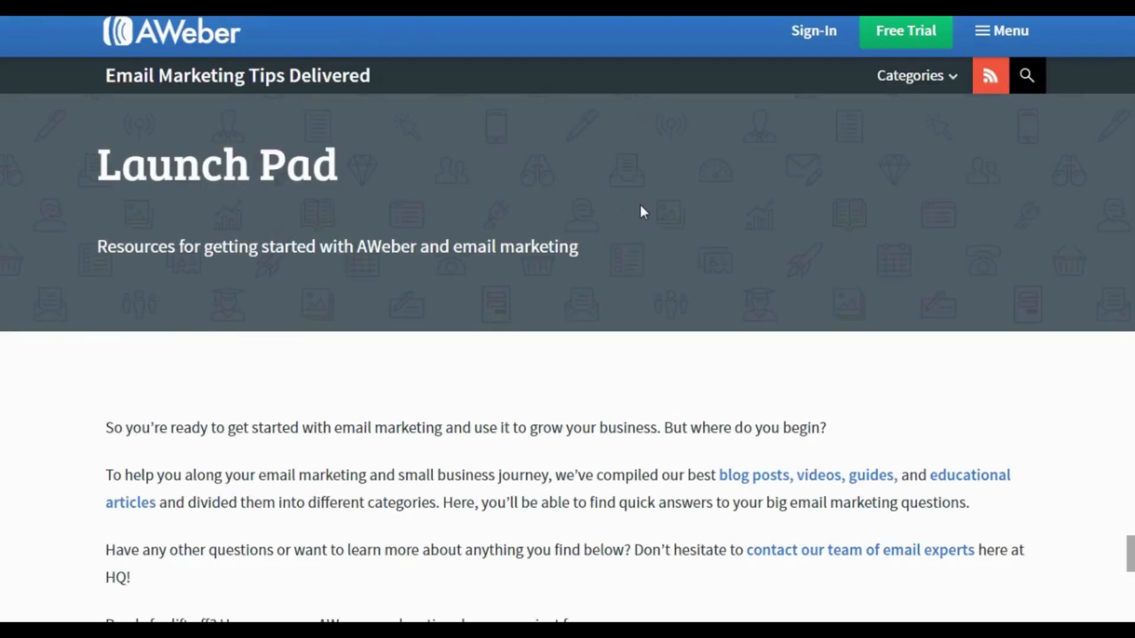
{"action": "left_click", "coordinate": [892, 39]}
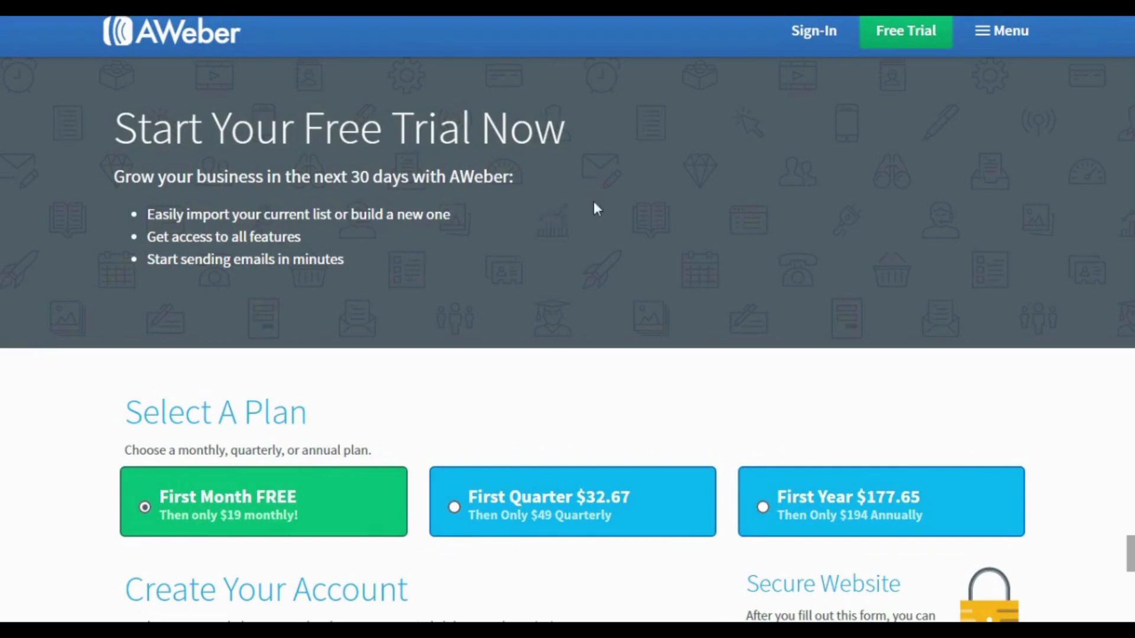
{"action": "scroll", "coordinate": [595, 204], "scroll_direction": "down", "scroll_amount": 3}
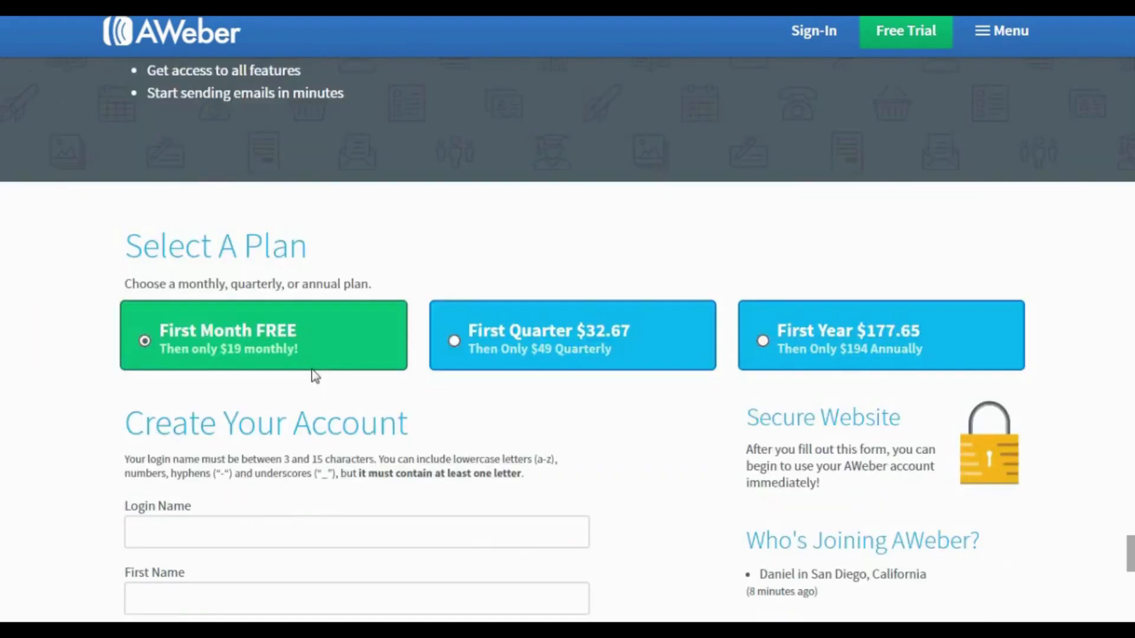
{"action": "scroll", "coordinate": [312, 369], "scroll_direction": "down", "scroll_amount": 3}
{"action": "scroll", "coordinate": [313, 369], "scroll_direction": "down", "scroll_amount": 3}
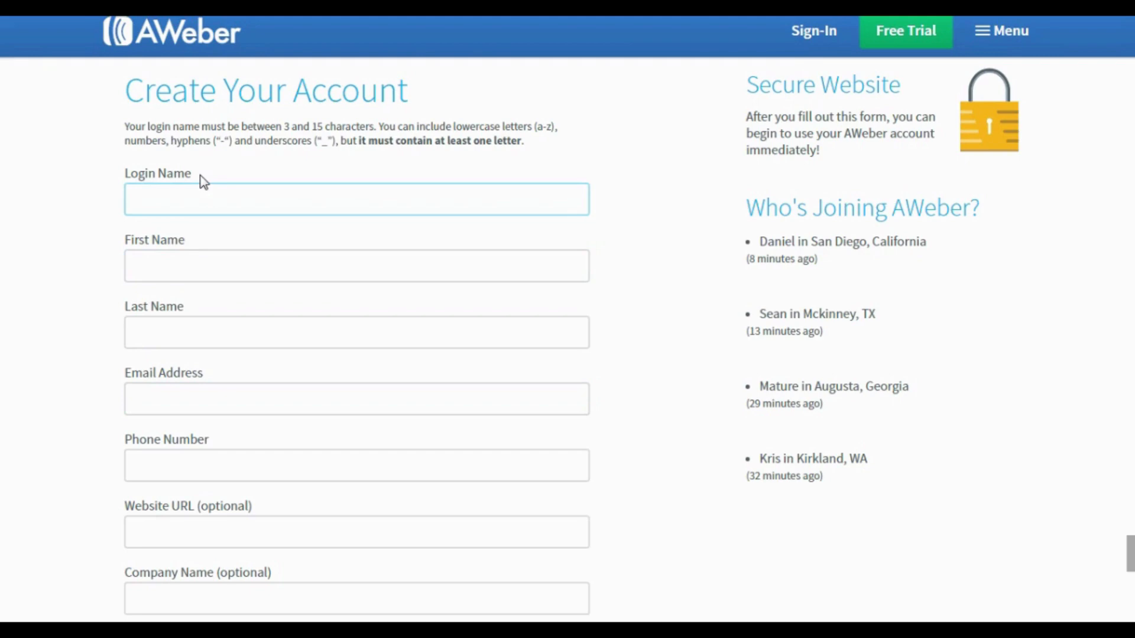
{"action": "scroll", "coordinate": [206, 184], "scroll_direction": "down", "scroll_amount": 8}
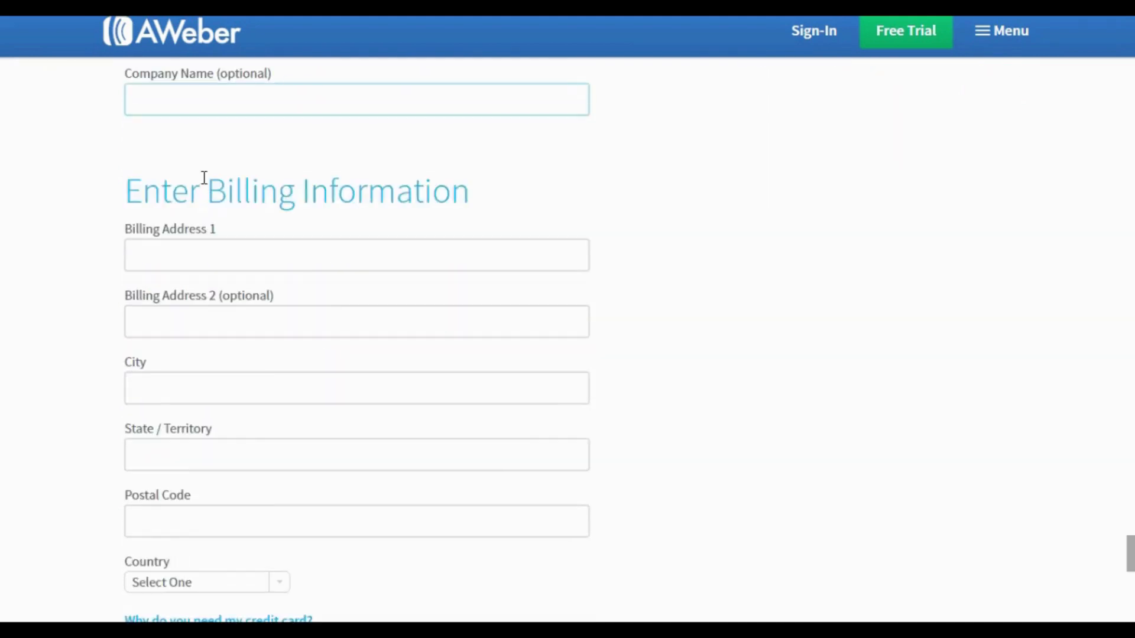
{"action": "scroll", "coordinate": [204, 177], "scroll_direction": "down", "scroll_amount": 1}
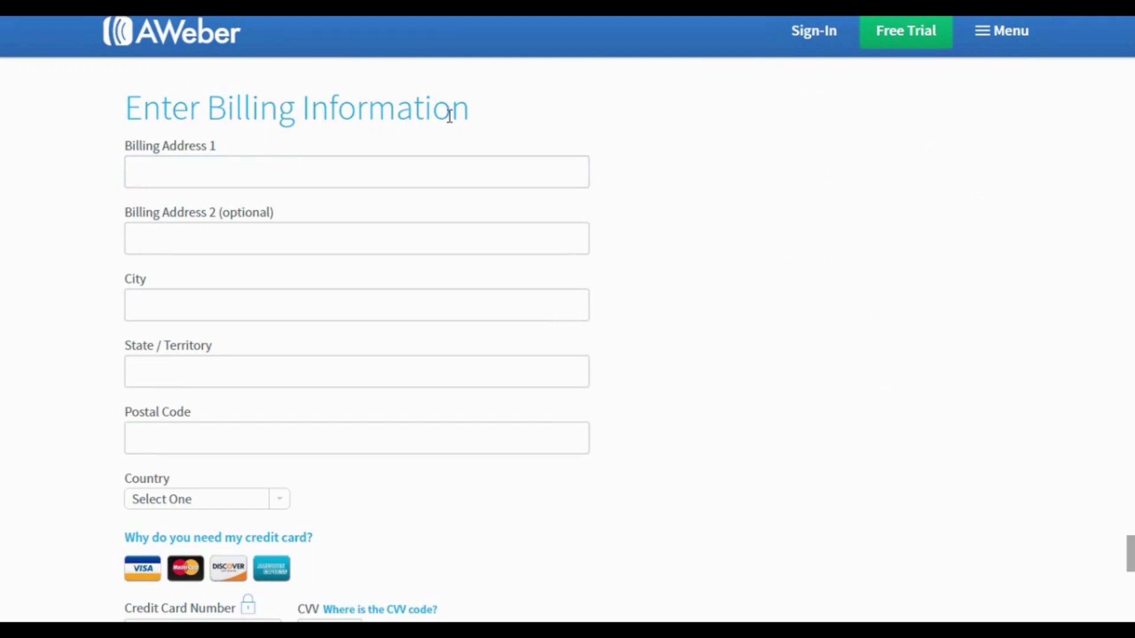
{"action": "scroll", "coordinate": [449, 115], "scroll_direction": "down", "scroll_amount": 8}
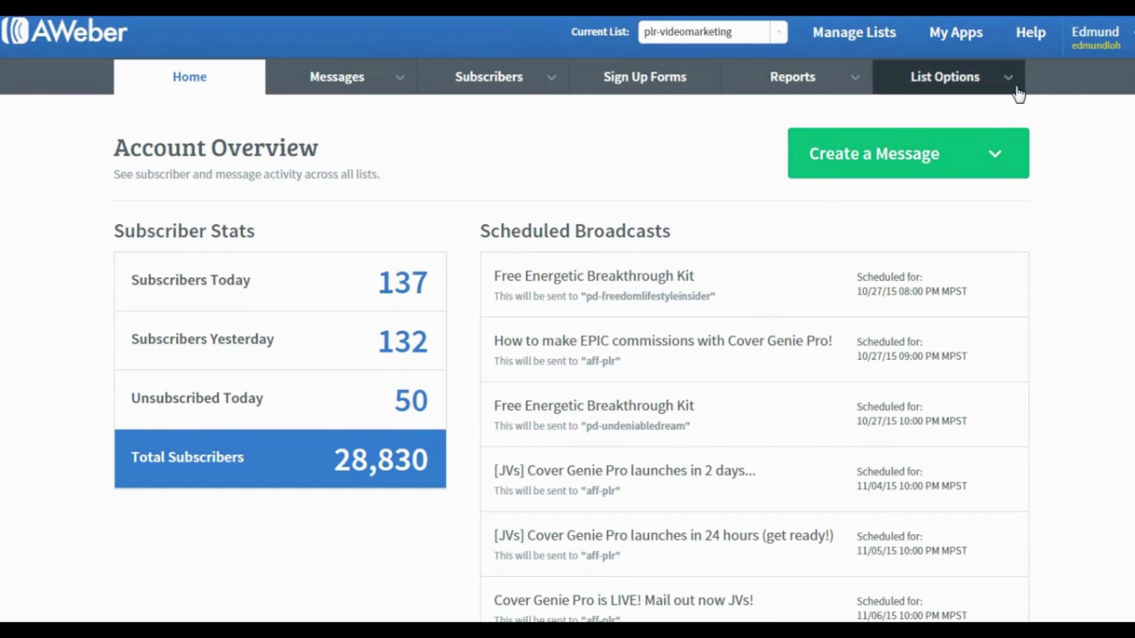
Review the My Account profile, address and password fields, then open the Billing page.
{"action": "mouse_move", "coordinate": [1095, 57]}
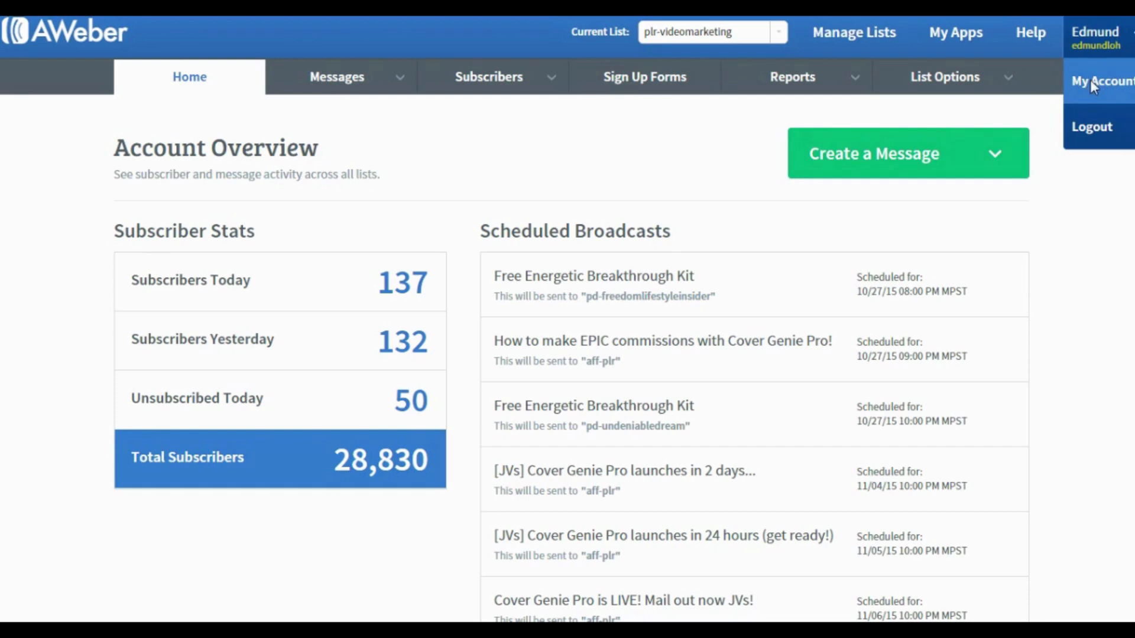
{"action": "left_click", "coordinate": [1090, 81]}
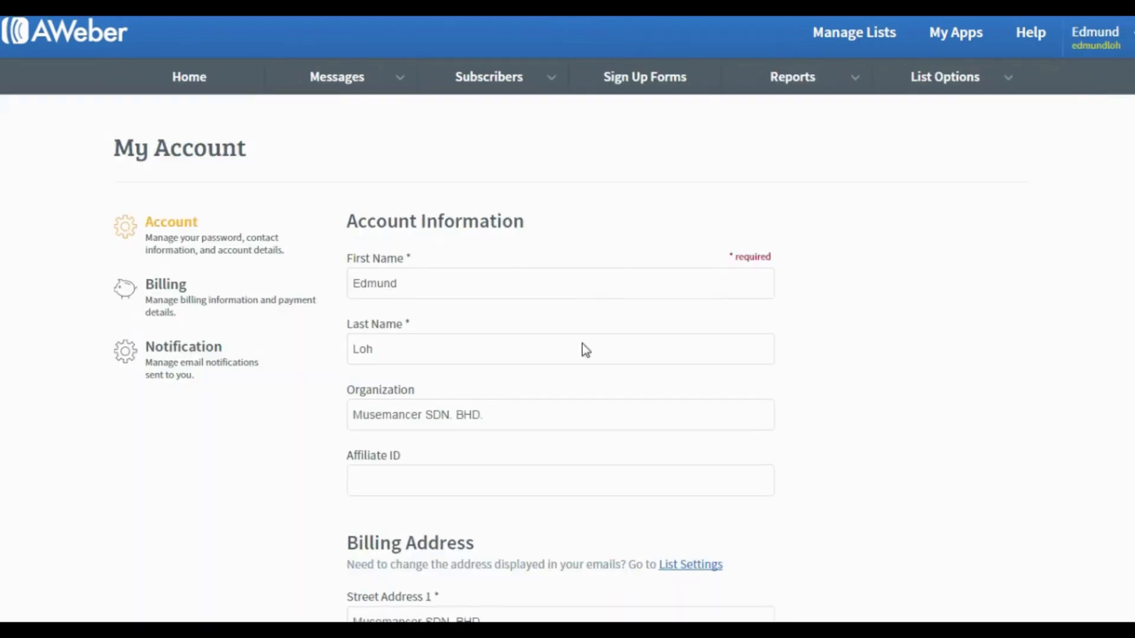
{"action": "left_click", "coordinate": [585, 349]}
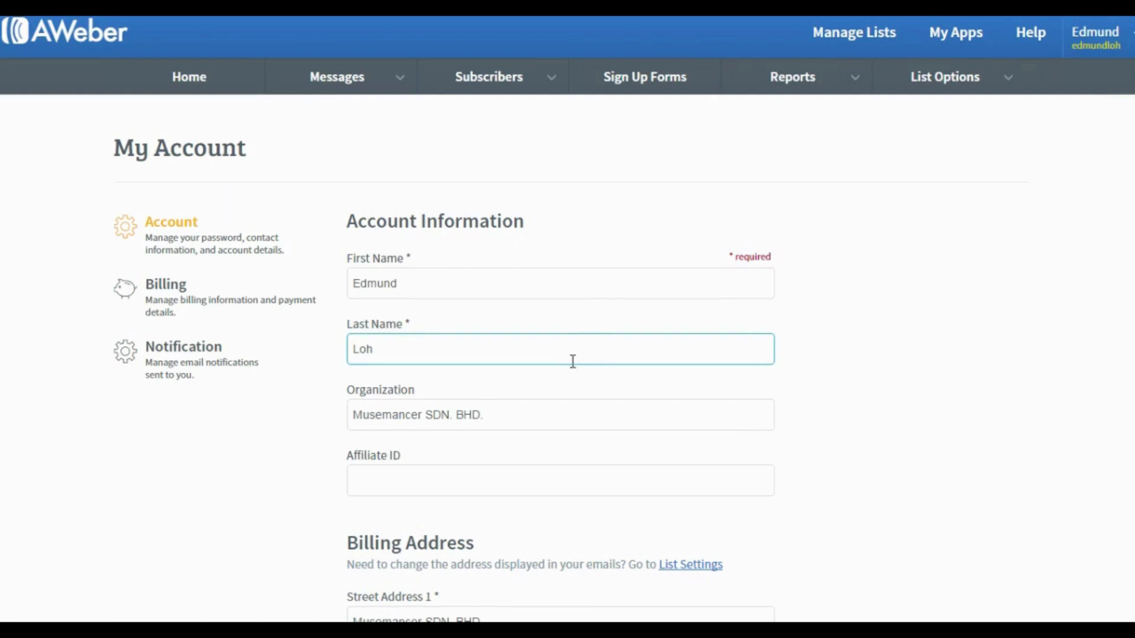
{"action": "left_click", "coordinate": [565, 383]}
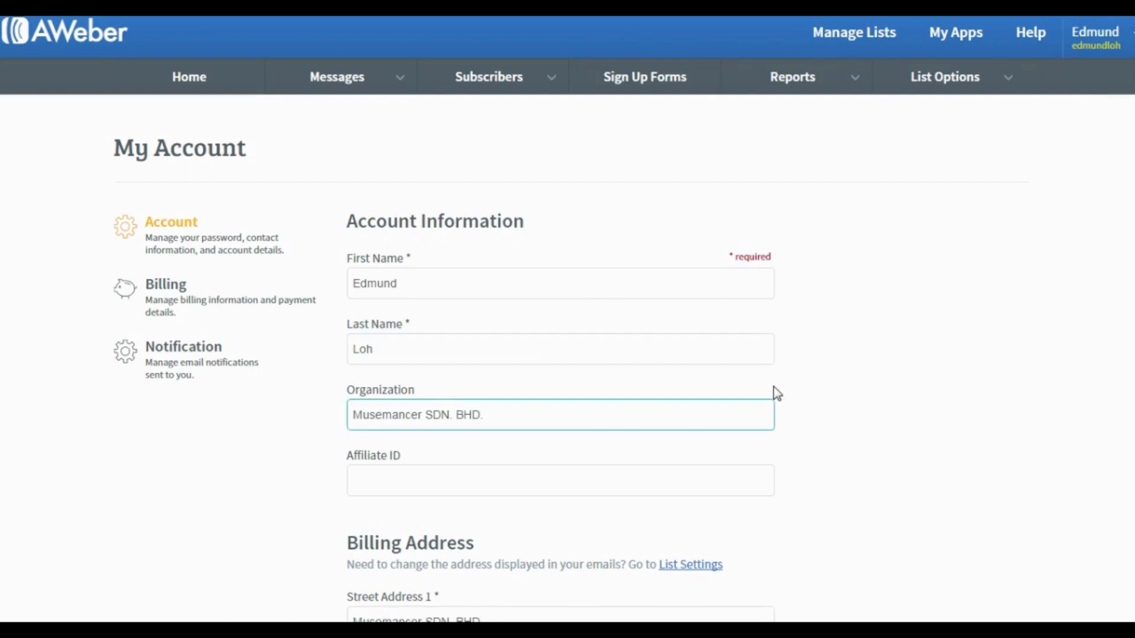
{"action": "scroll", "coordinate": [775, 394], "scroll_direction": "down", "scroll_amount": 10}
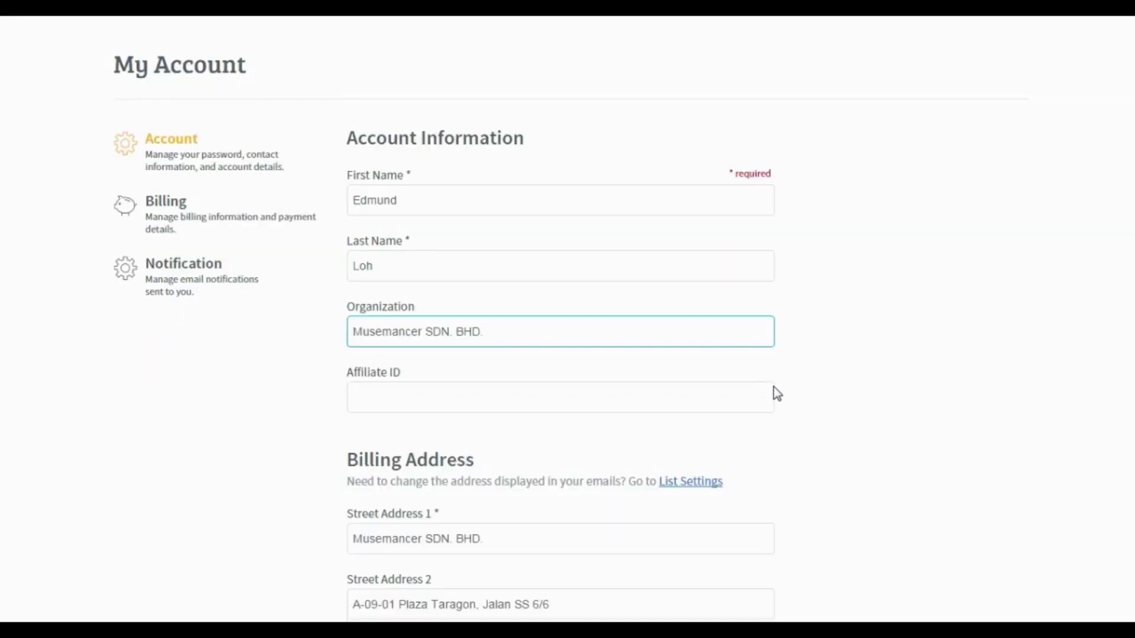
{"action": "key", "text": "Tab"}
{"action": "key", "text": "Tab"}
{"action": "key", "text": "Tab"}
{"action": "key", "text": "Tab"}
{"action": "key", "text": "Tab"}
{"action": "scroll", "coordinate": [777, 394], "scroll_direction": "down", "scroll_amount": 7}
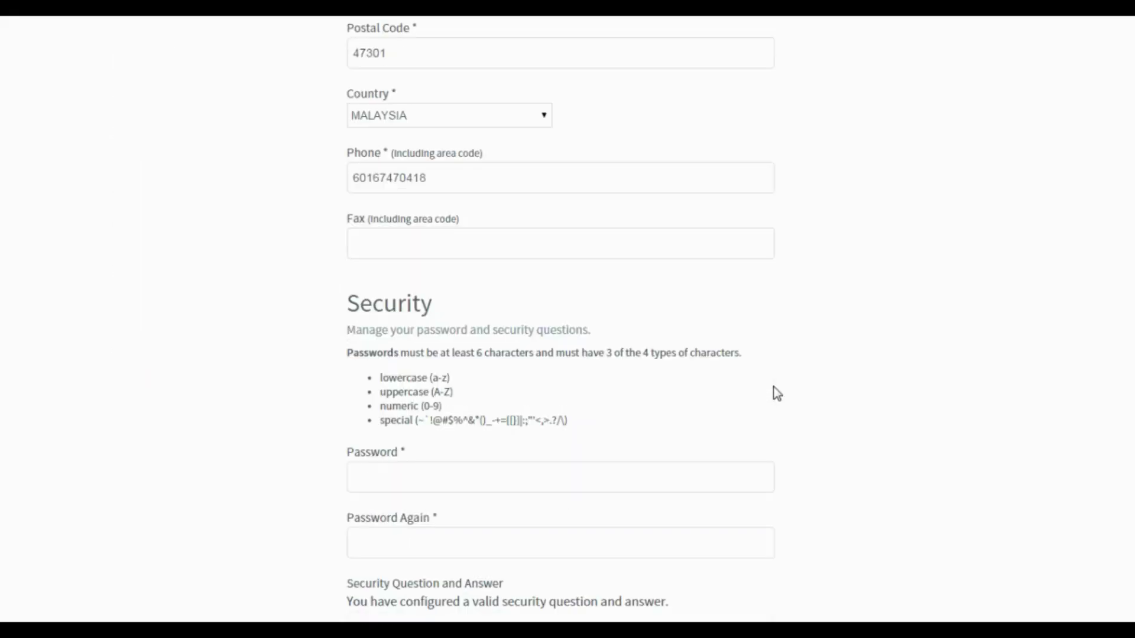
{"action": "left_click", "coordinate": [772, 390]}
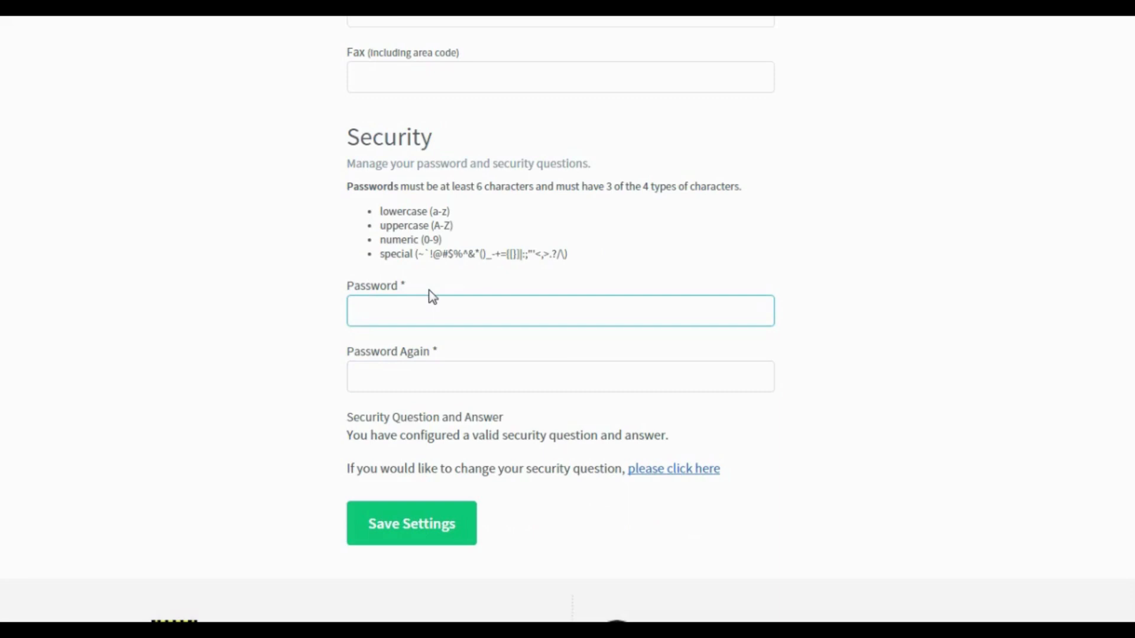
{"action": "scroll", "coordinate": [432, 296], "scroll_direction": "up", "scroll_amount": 18}
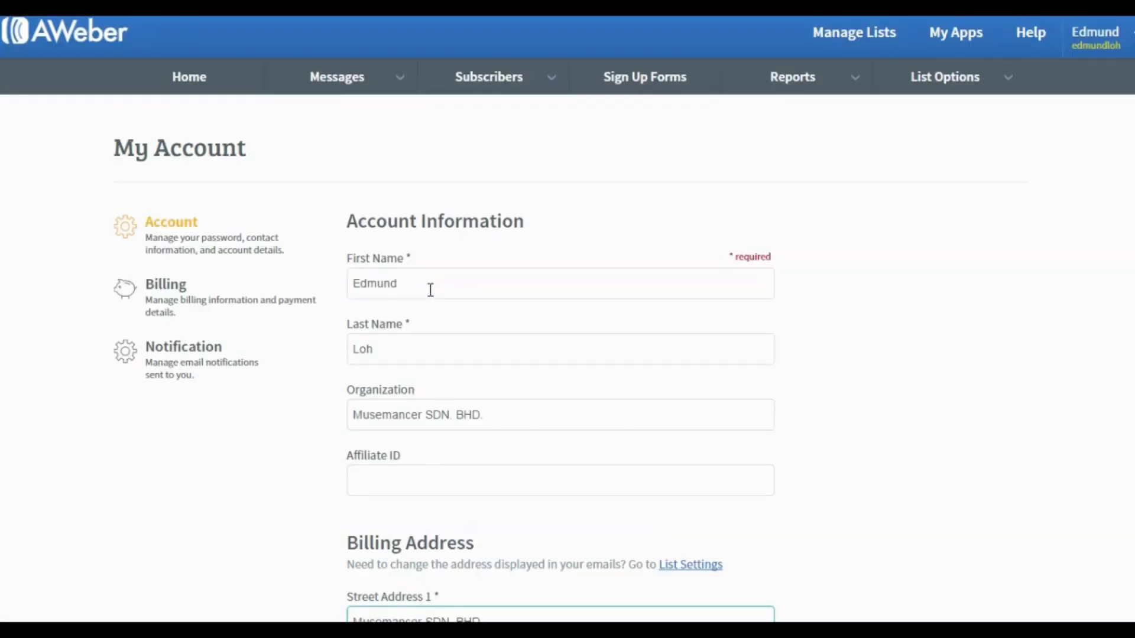
{"action": "left_click", "coordinate": [179, 292]}
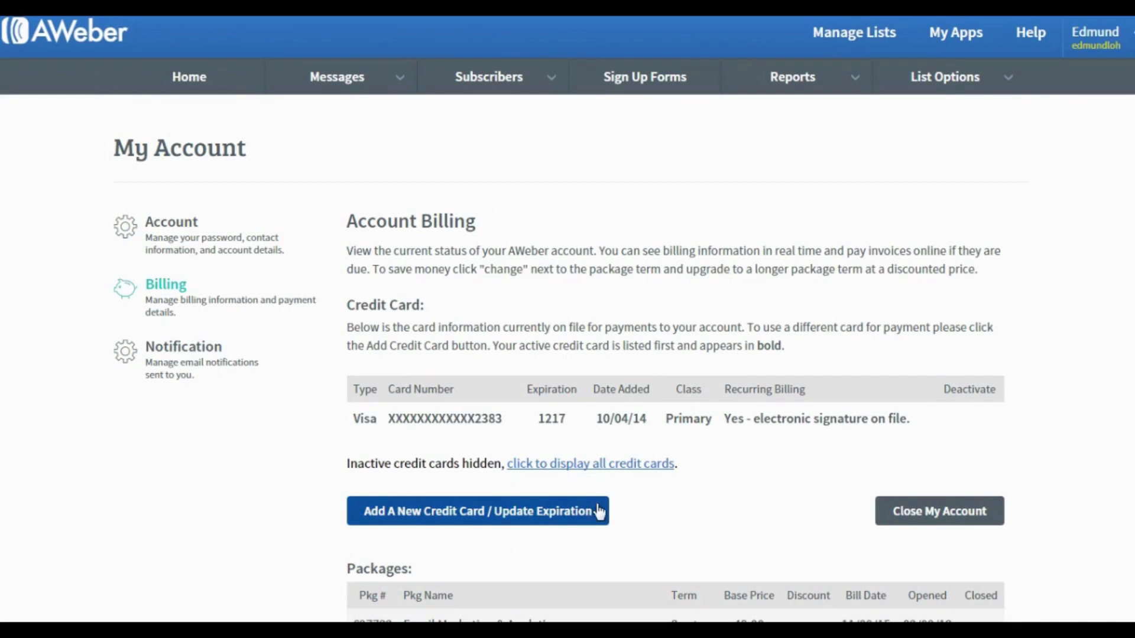
Open the account Notification settings from the My Account sidebar.
{"action": "scroll", "coordinate": [601, 507], "scroll_direction": "down", "scroll_amount": 3}
{"action": "scroll", "coordinate": [602, 507], "scroll_direction": "up", "scroll_amount": 3}
{"action": "left_click", "coordinate": [156, 358]}
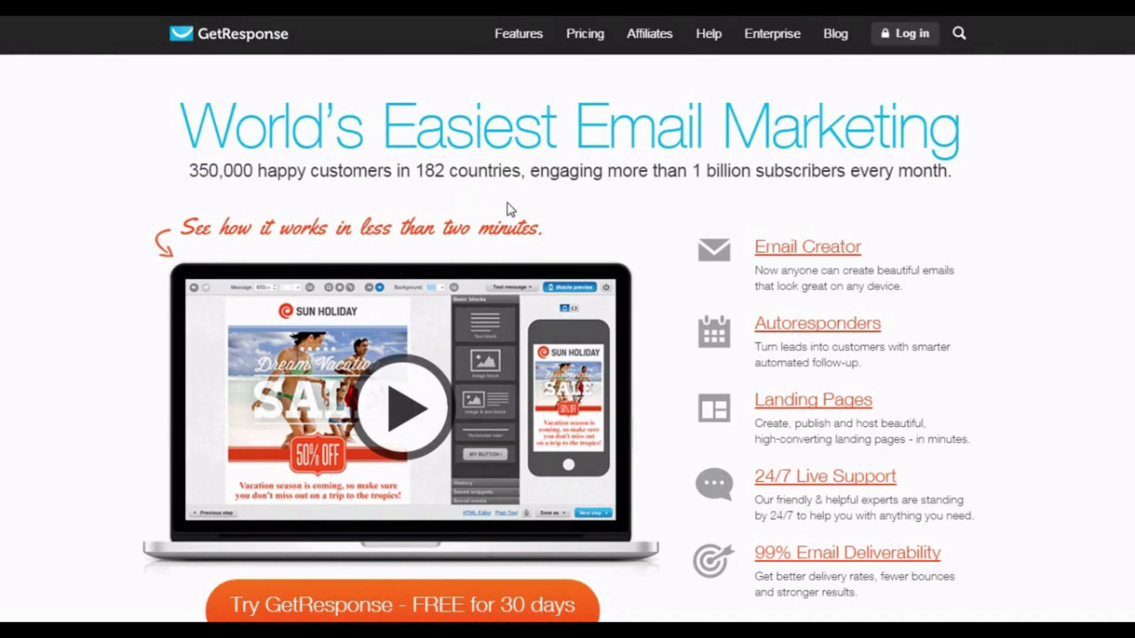
Open and then close GetResponse's free 30-day trial sign-up form on the homepage.
{"action": "scroll", "coordinate": [1091, 301], "scroll_direction": "down", "scroll_amount": 4}
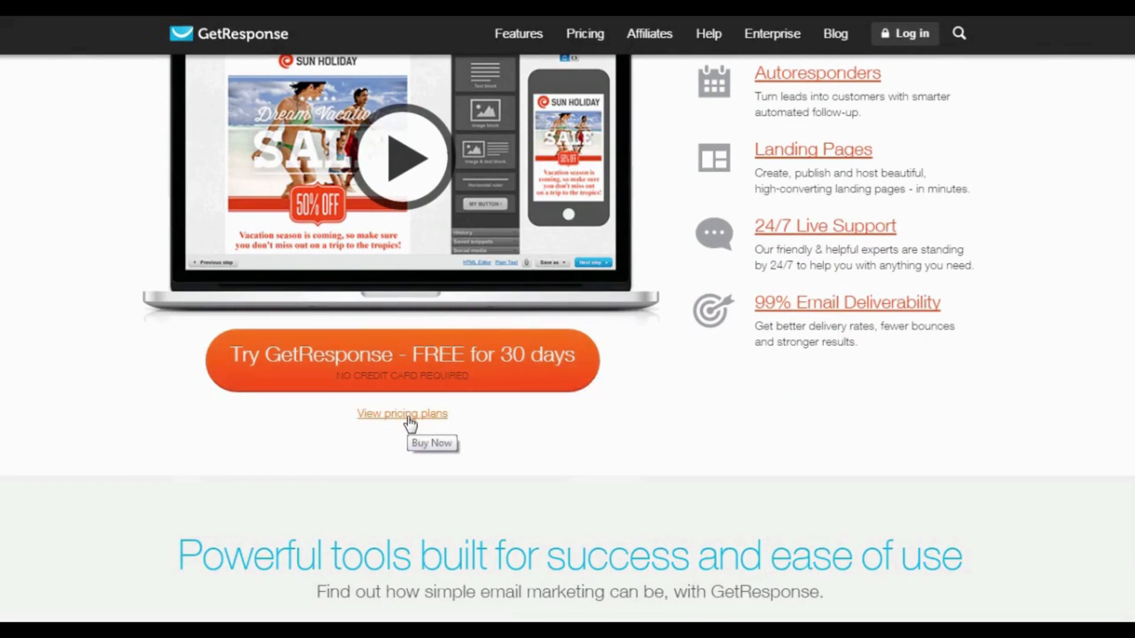
{"action": "left_click", "coordinate": [432, 362]}
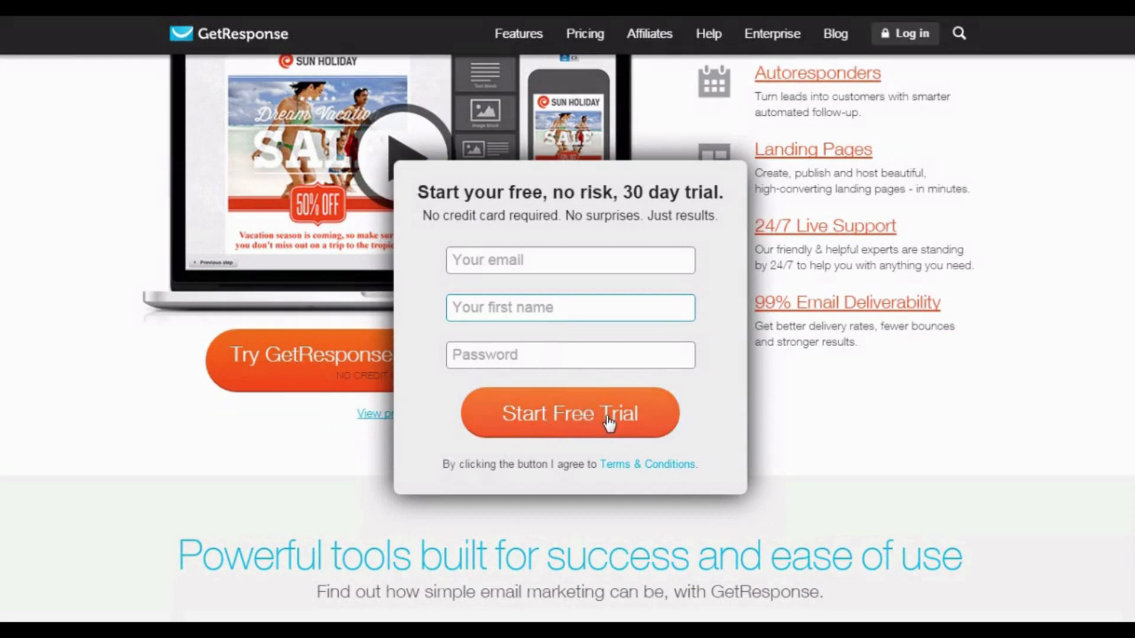
{"action": "left_click", "coordinate": [842, 404]}
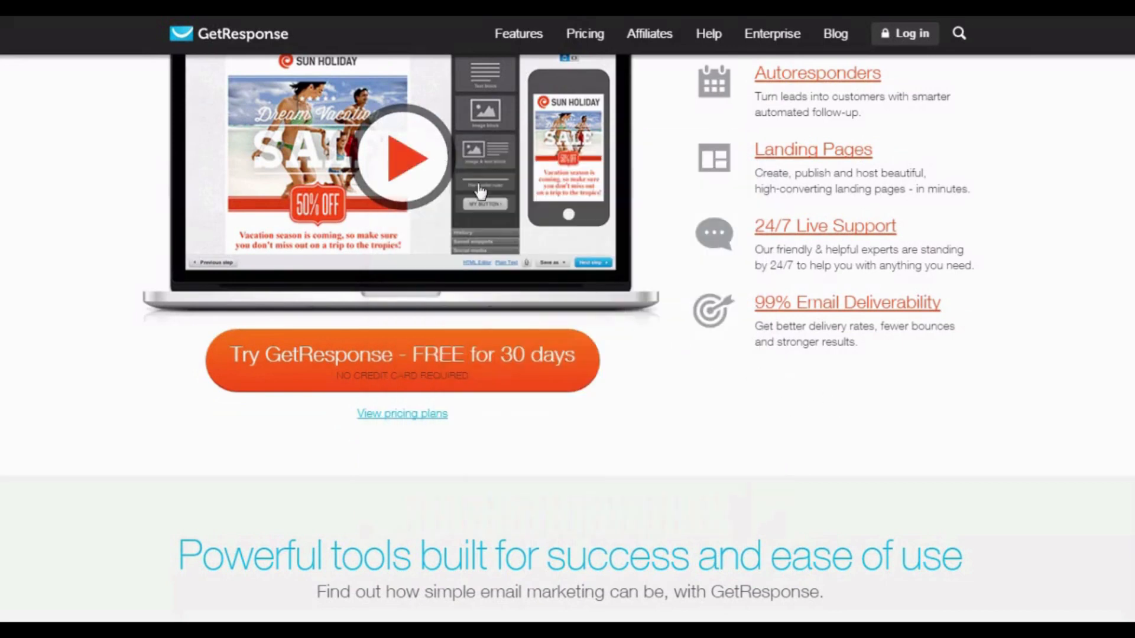
{"action": "scroll", "coordinate": [480, 190], "scroll_direction": "up", "scroll_amount": 4}
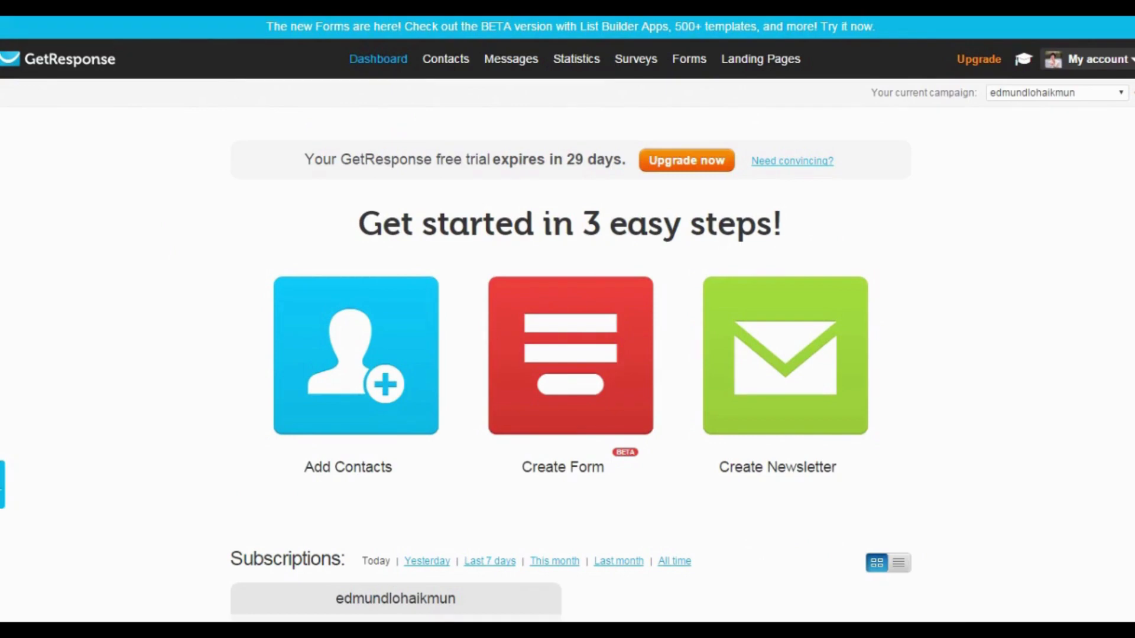
Open the account menu to reach the campaign's General settings, with notifications and postal address.
{"action": "left_click", "coordinate": [1103, 61]}
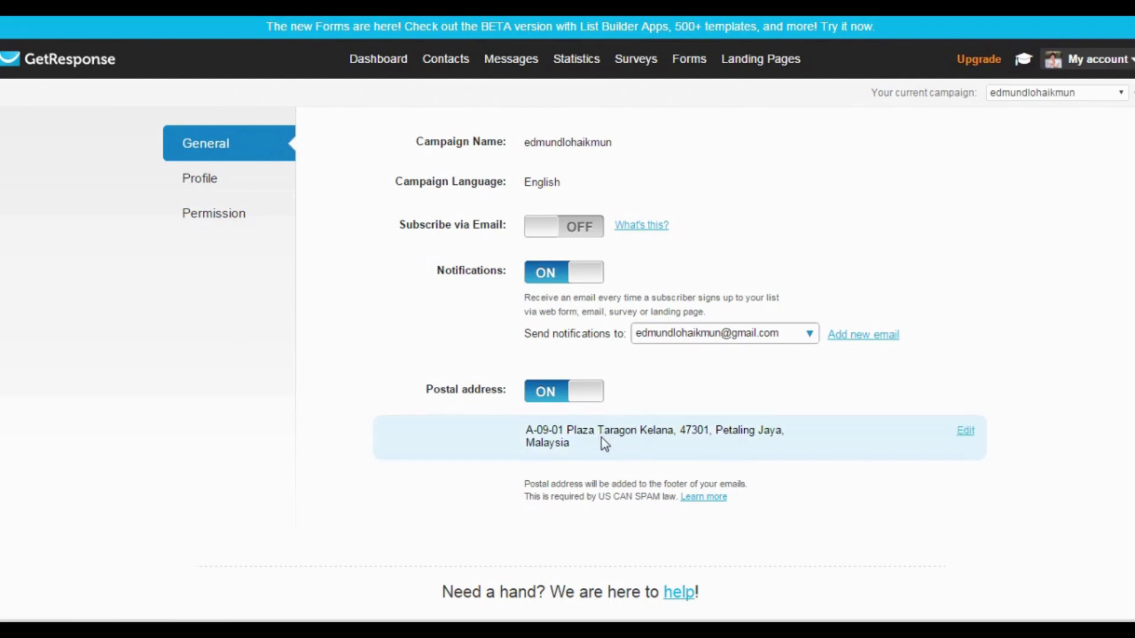
Open the campaign Profile and cancel edits to its title and description, leaving both unchanged.
{"action": "left_click", "coordinate": [193, 181]}
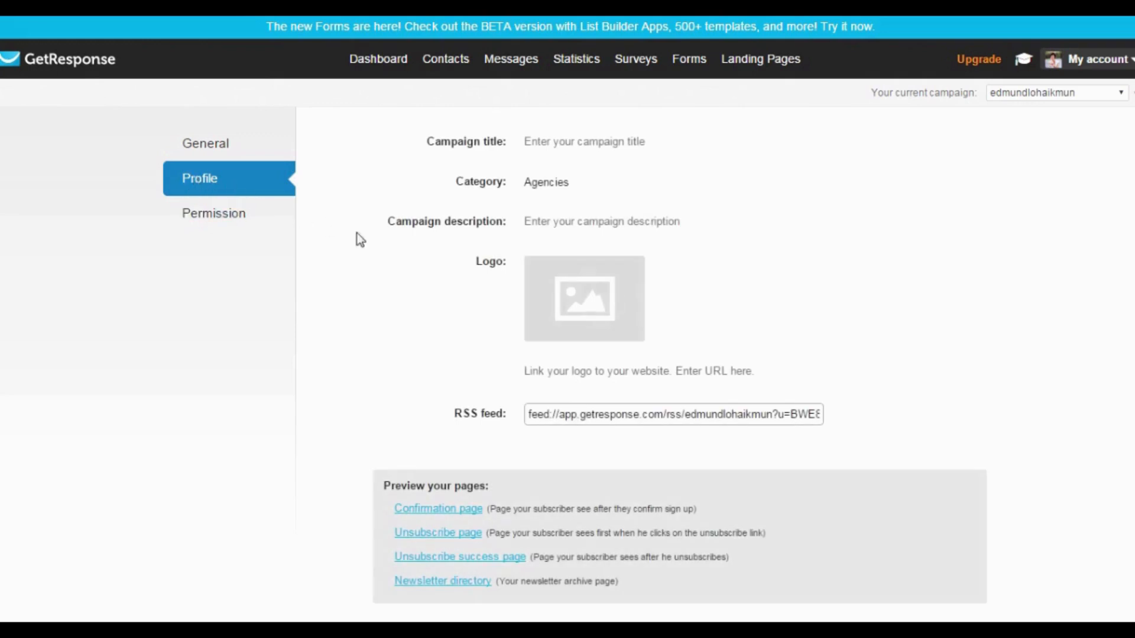
{"action": "left_click", "coordinate": [558, 141]}
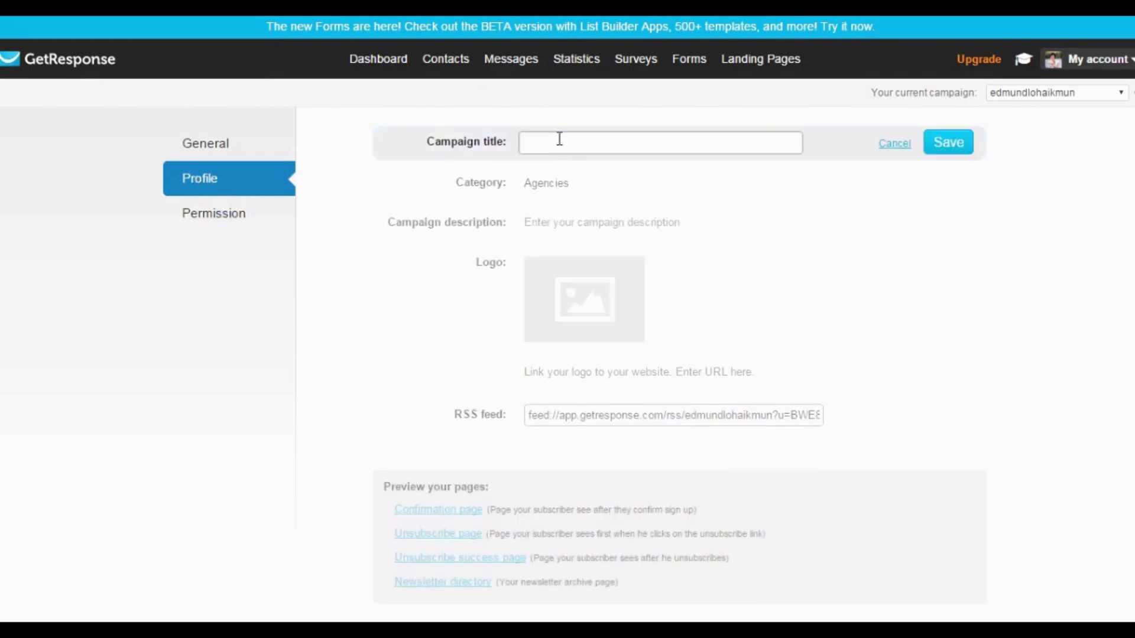
{"action": "left_click", "coordinate": [911, 148]}
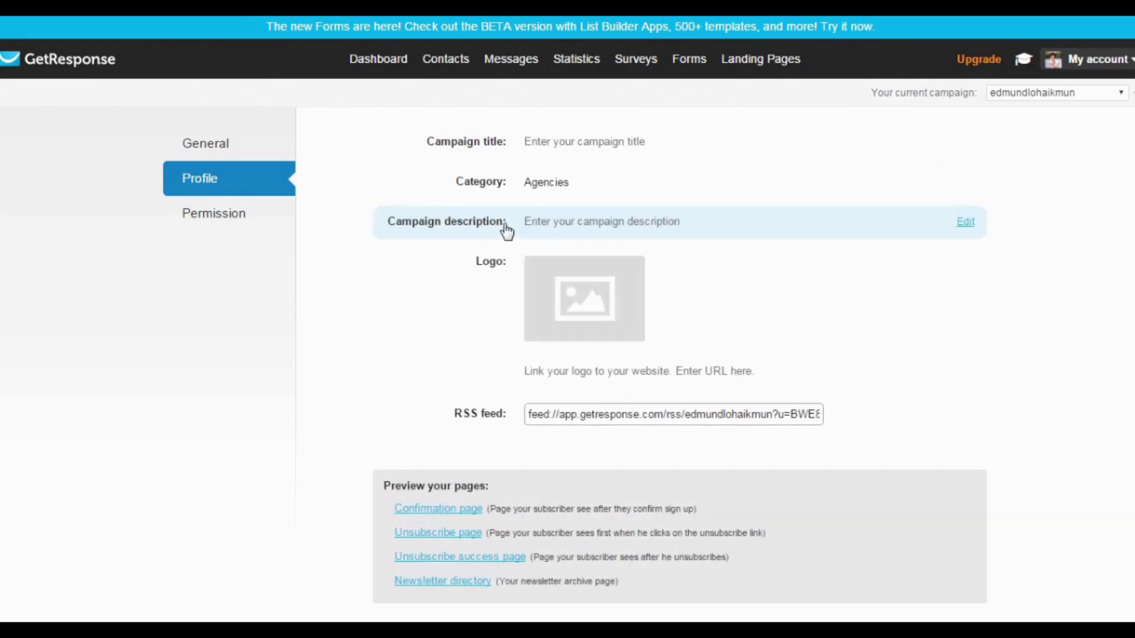
{"action": "left_click", "coordinate": [579, 228]}
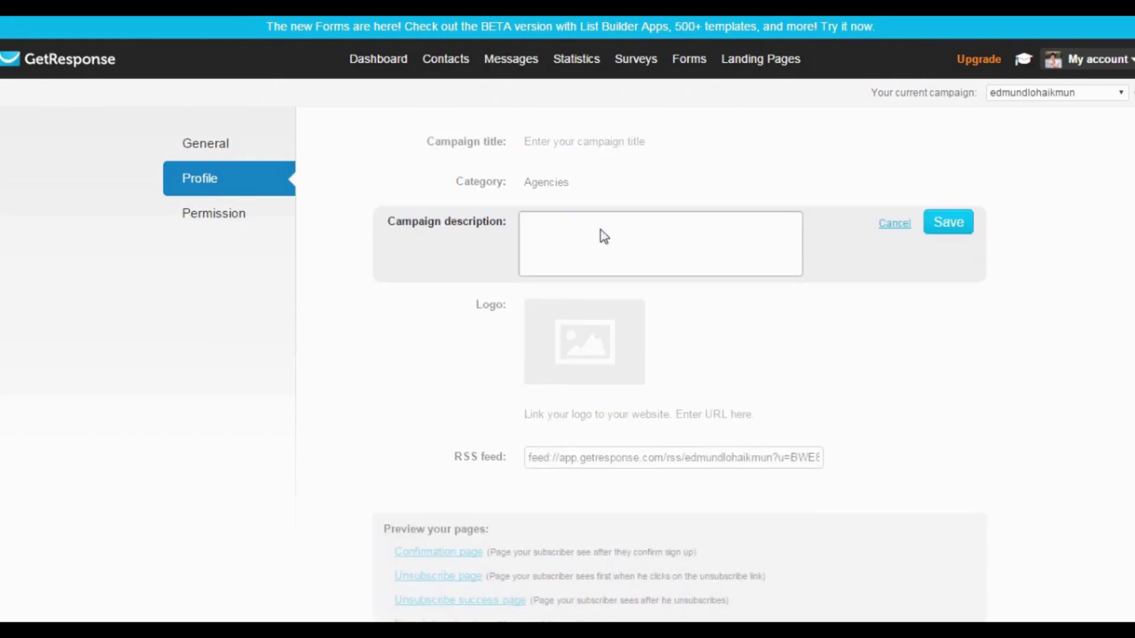
{"action": "left_click", "coordinate": [894, 225]}
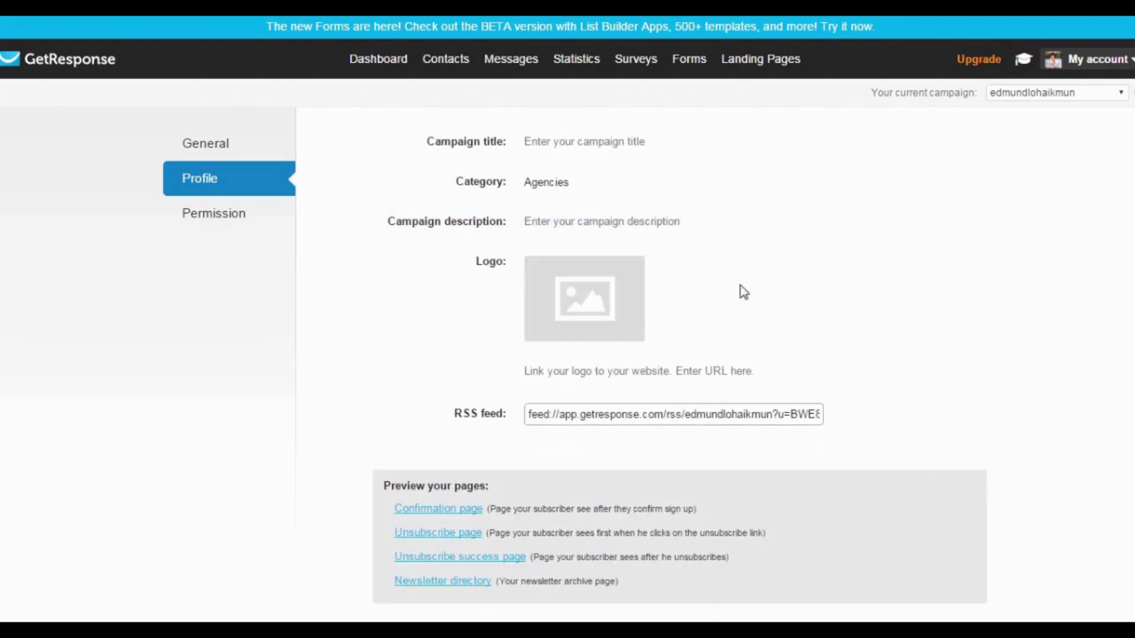
Bring up the Permission settings showing confirmed opt-in for email, web and API subscriptions.
{"action": "scroll", "coordinate": [744, 292], "scroll_direction": "down", "scroll_amount": 2}
{"action": "mouse_move", "coordinate": [580, 223]}
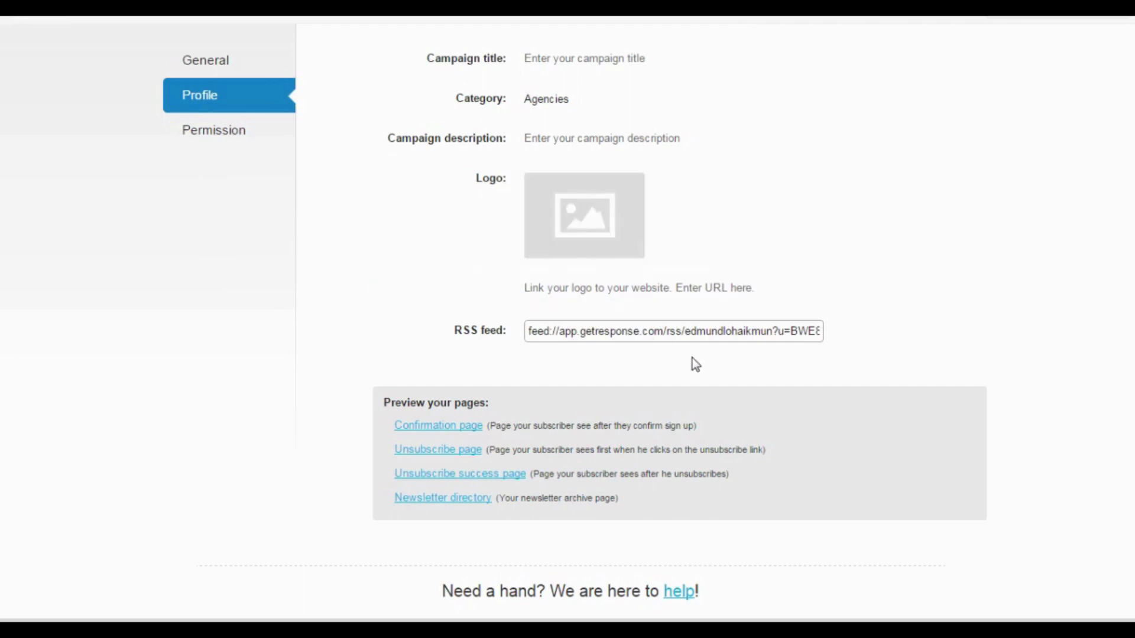
{"action": "scroll", "coordinate": [696, 365], "scroll_direction": "down", "scroll_amount": 1}
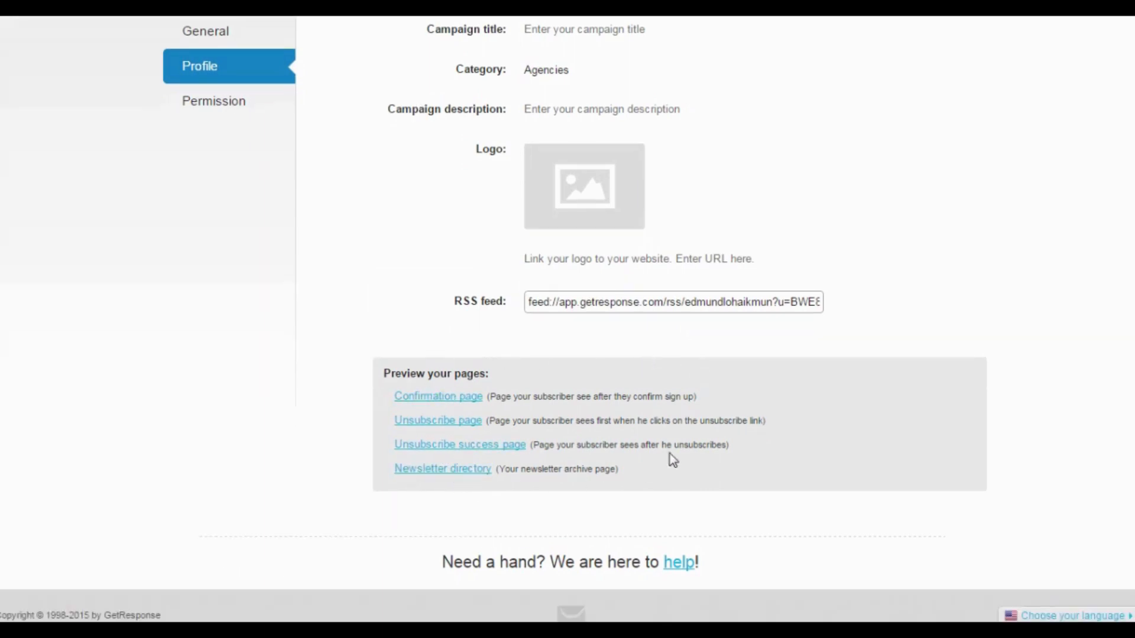
{"action": "scroll", "coordinate": [705, 398], "scroll_direction": "up", "scroll_amount": 3}
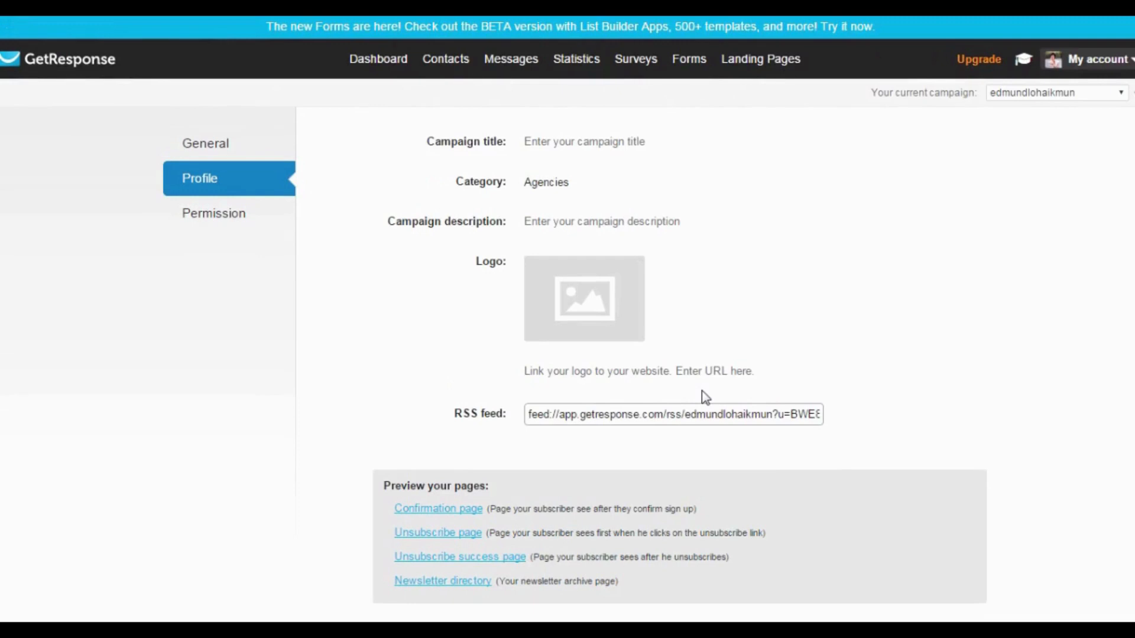
{"action": "left_click", "coordinate": [219, 220]}
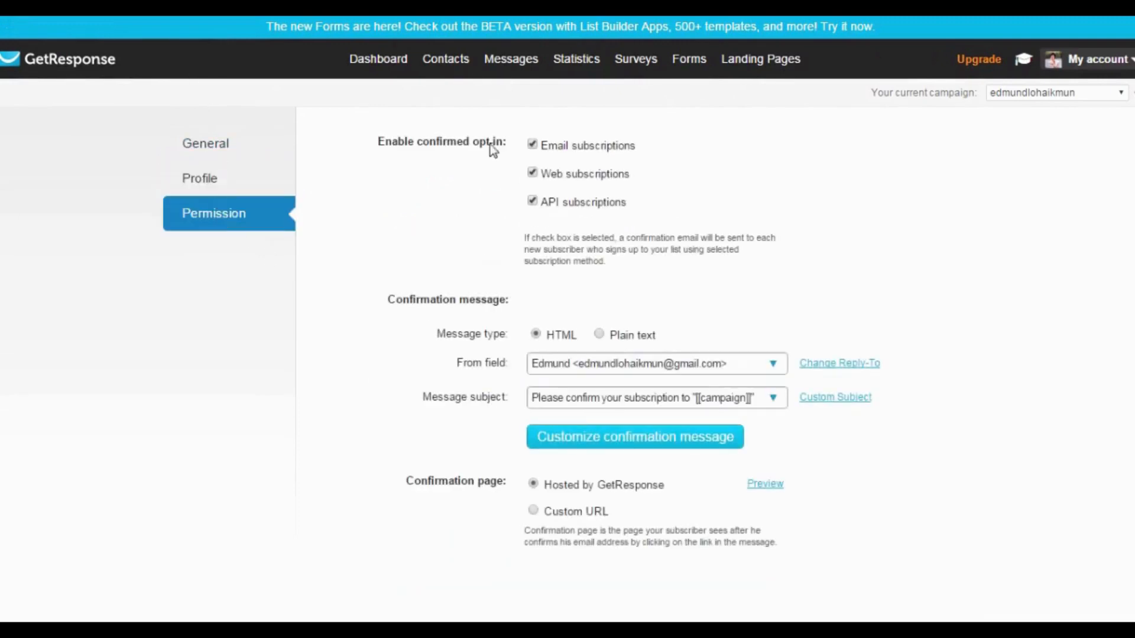
Highlight the Enable confirmed opt-in label, then deselect it, leaving the setting unchanged.
{"action": "left_click_drag", "start_coordinate": [379, 141], "coordinate": [505, 147]}
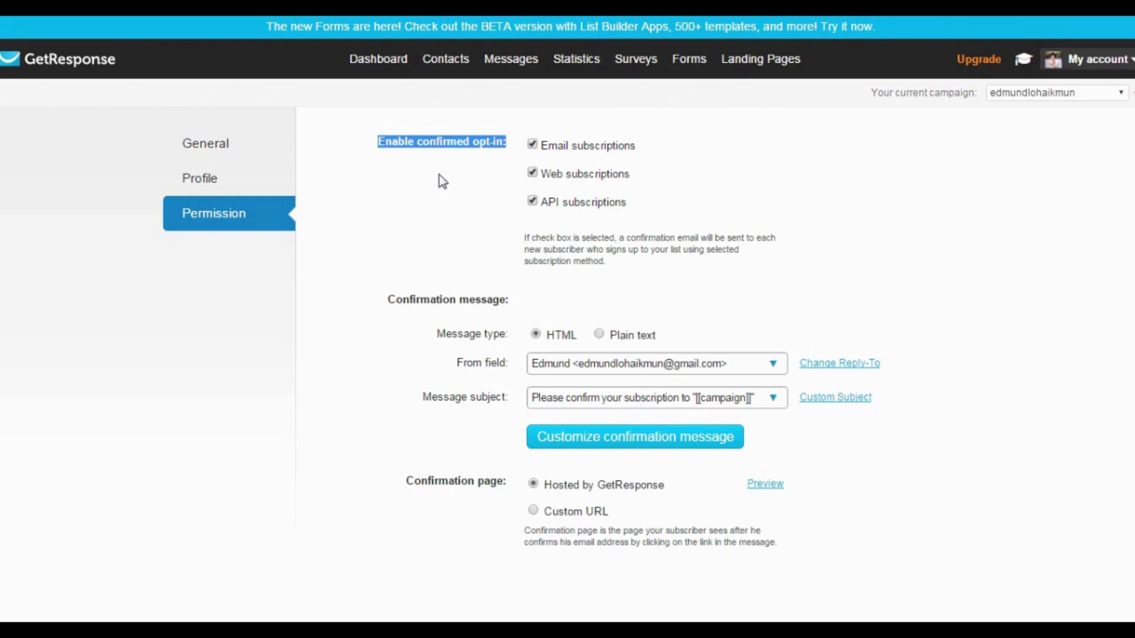
{"action": "left_click", "coordinate": [484, 178]}
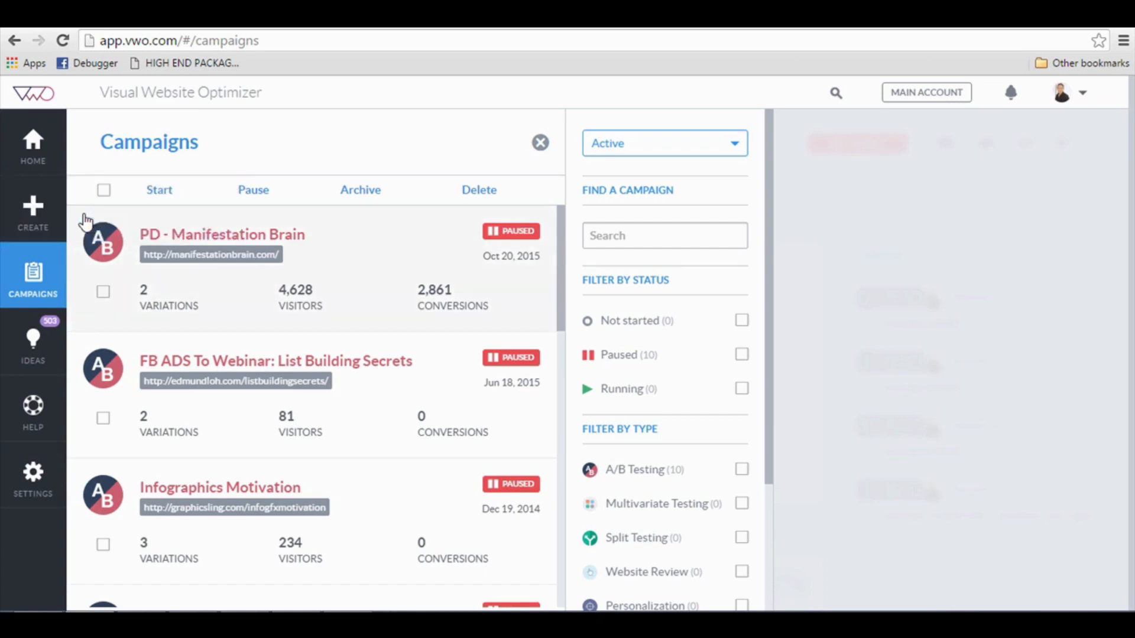
Start a new website campaign to see the A/B, Split URL and Multivariate test options.
{"action": "left_click", "coordinate": [46, 229]}
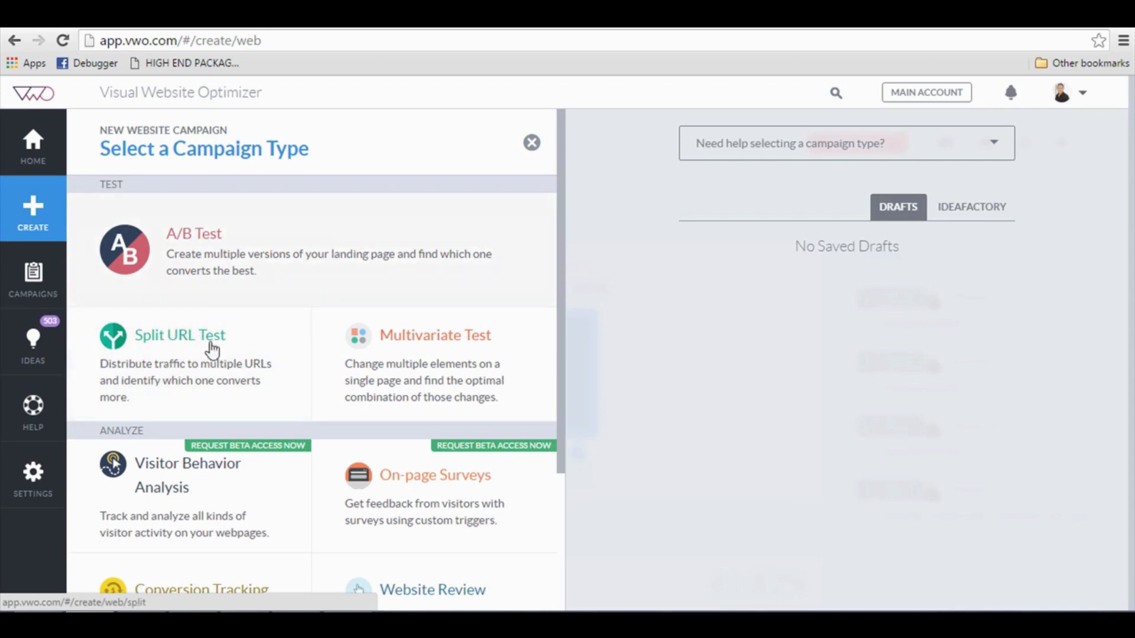
Create a Split URL Test with control manifestationbrain.com and variation manifestationbrain.com/index2.htm.
{"action": "left_click", "coordinate": [201, 379]}
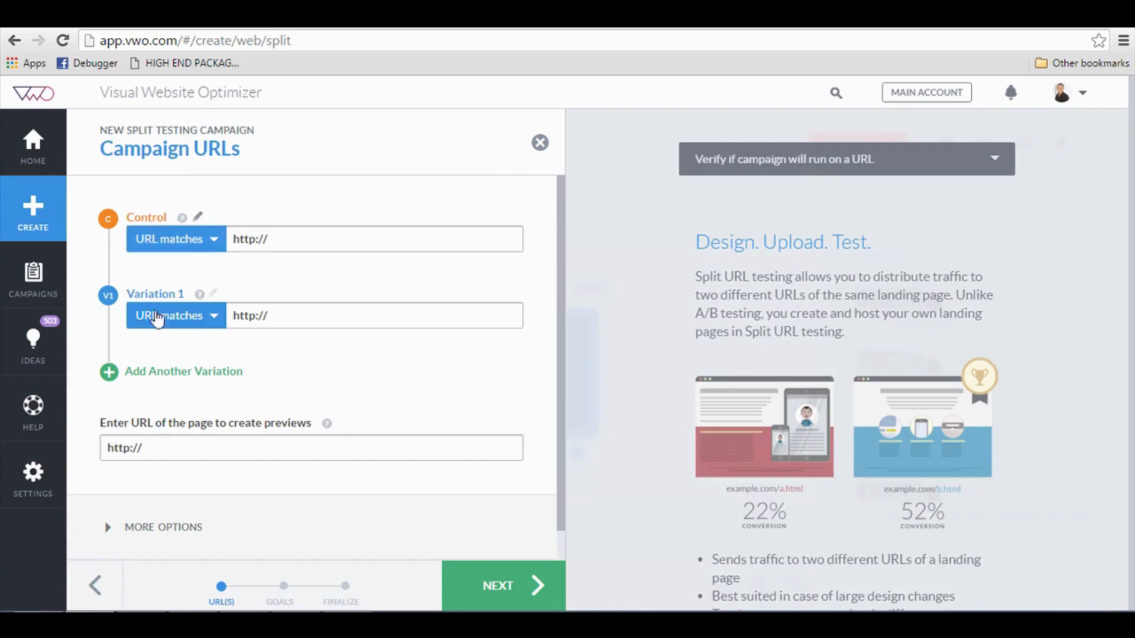
{"action": "left_click", "coordinate": [292, 236]}
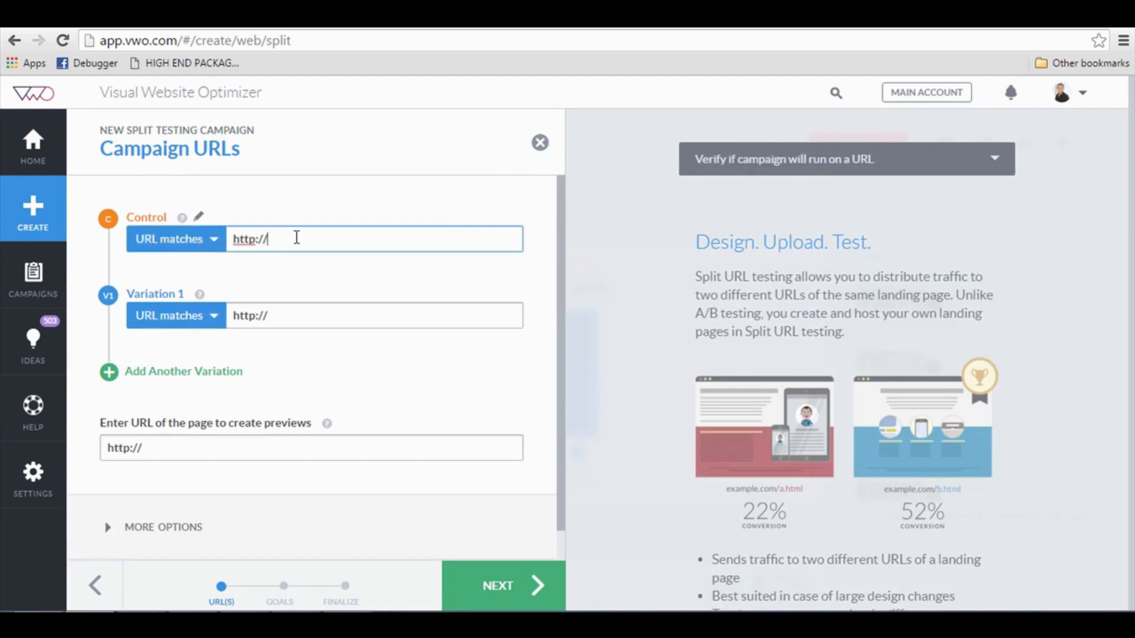
{"action": "type", "text": "ma"}
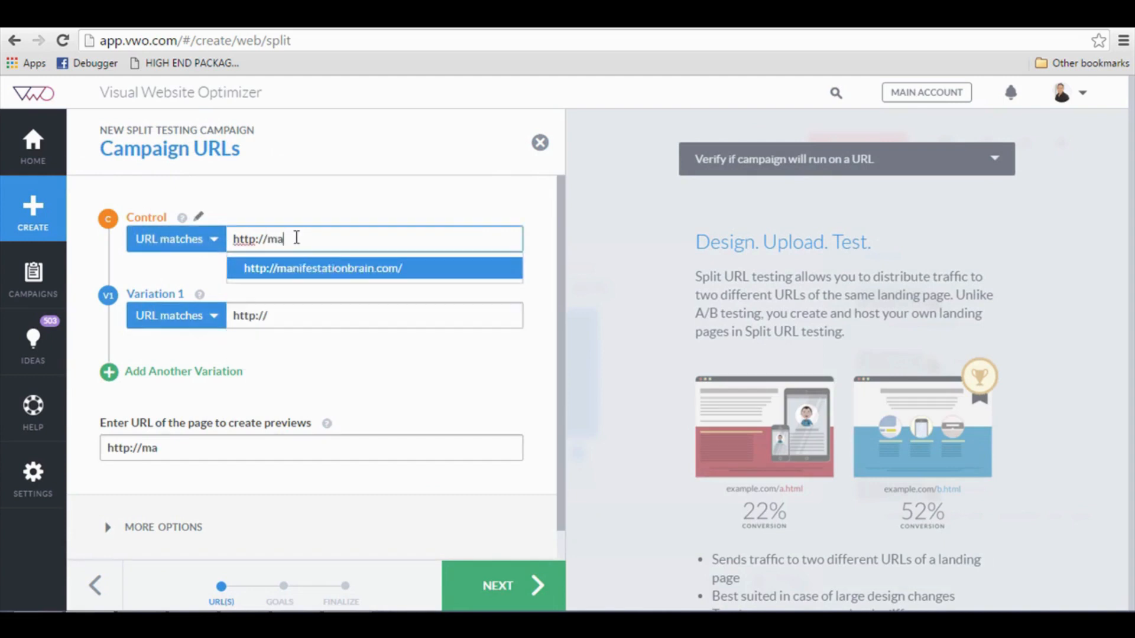
{"action": "left_click", "coordinate": [347, 268]}
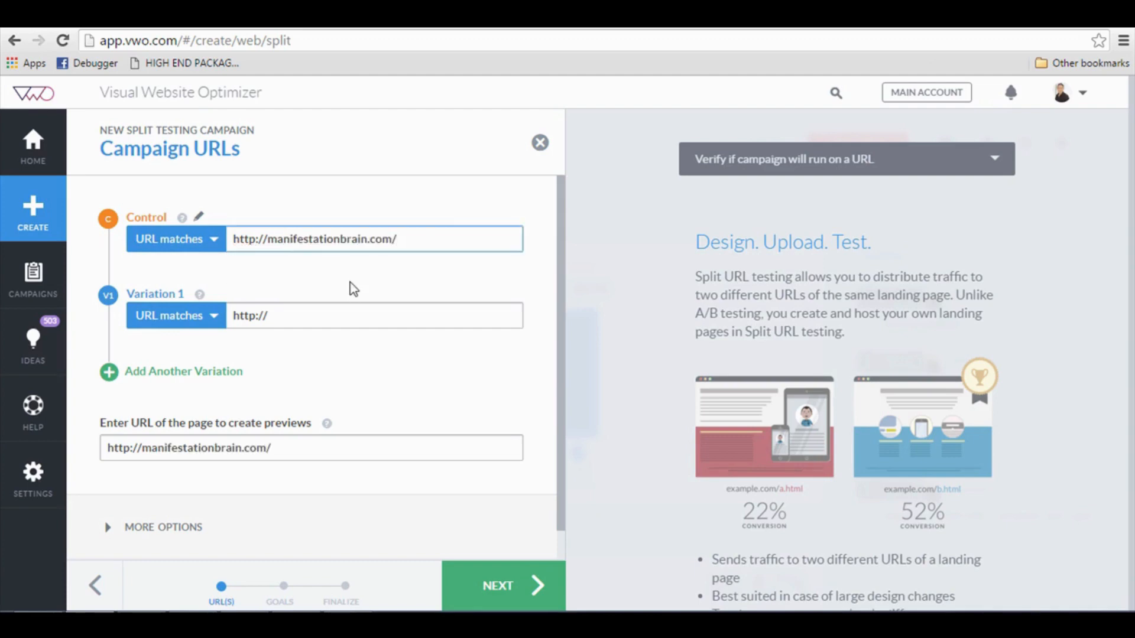
{"action": "left_click", "coordinate": [385, 235]}
{"action": "key", "text": "ctrl+c"}
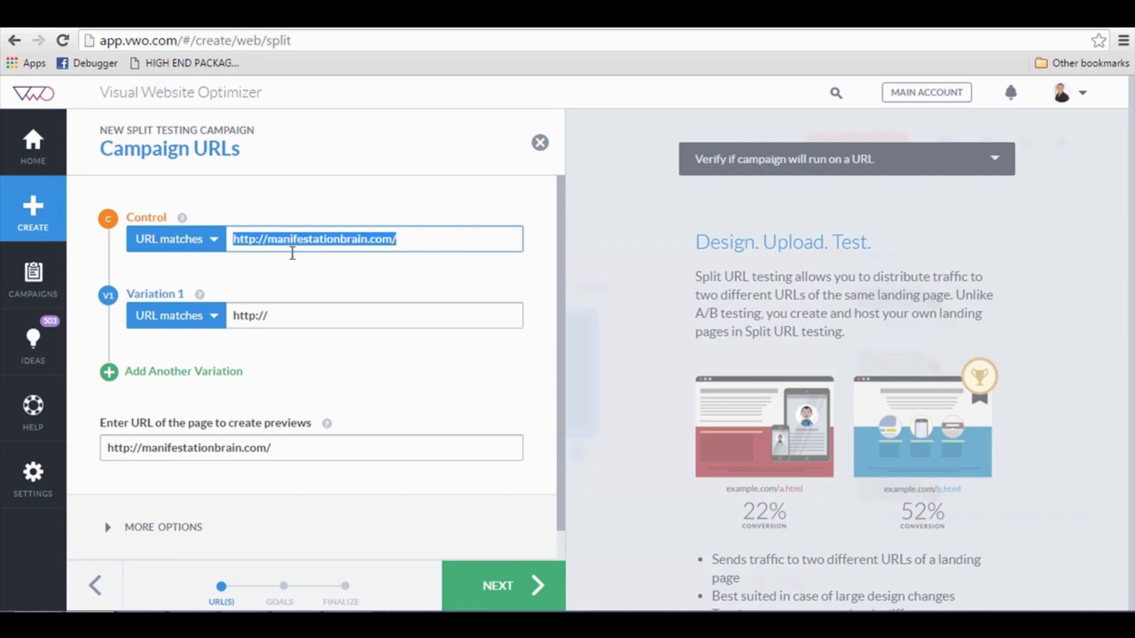
{"action": "left_click", "coordinate": [275, 309]}
{"action": "key", "text": "ctrl+v"}
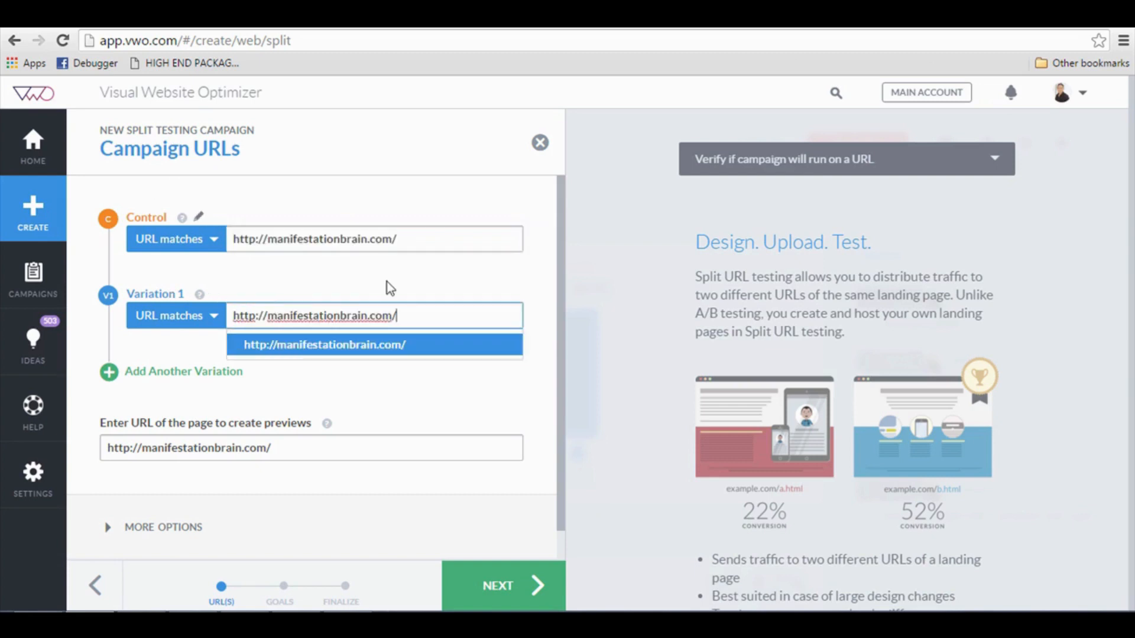
{"action": "type", "text": "inde"}
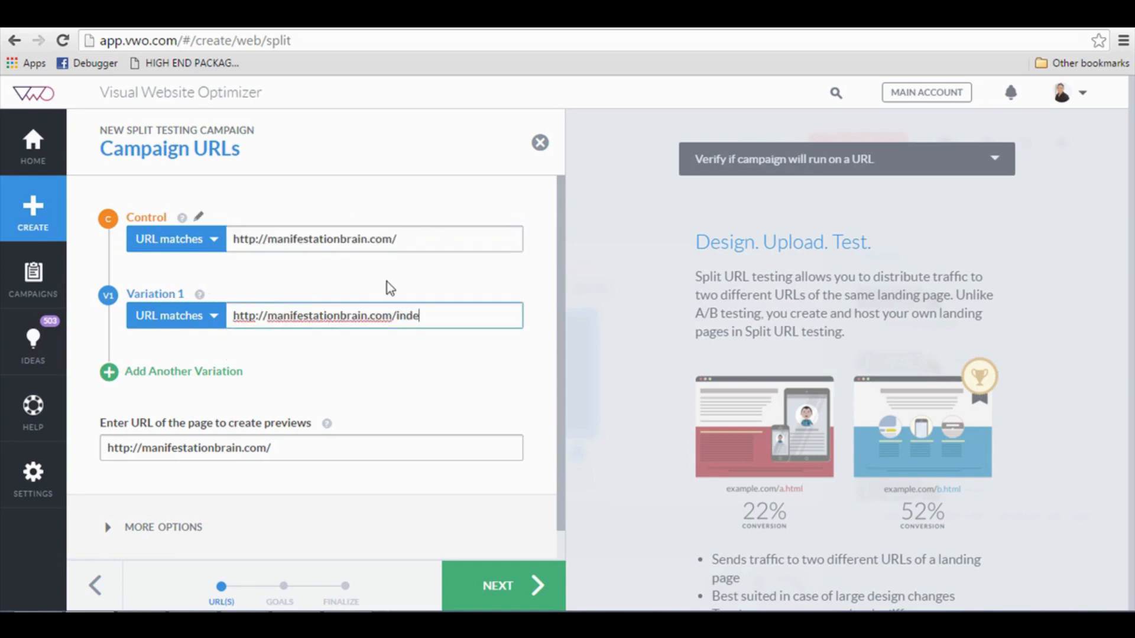
{"action": "type", "text": "x2.htm"}
{"action": "left_click", "coordinate": [428, 360]}
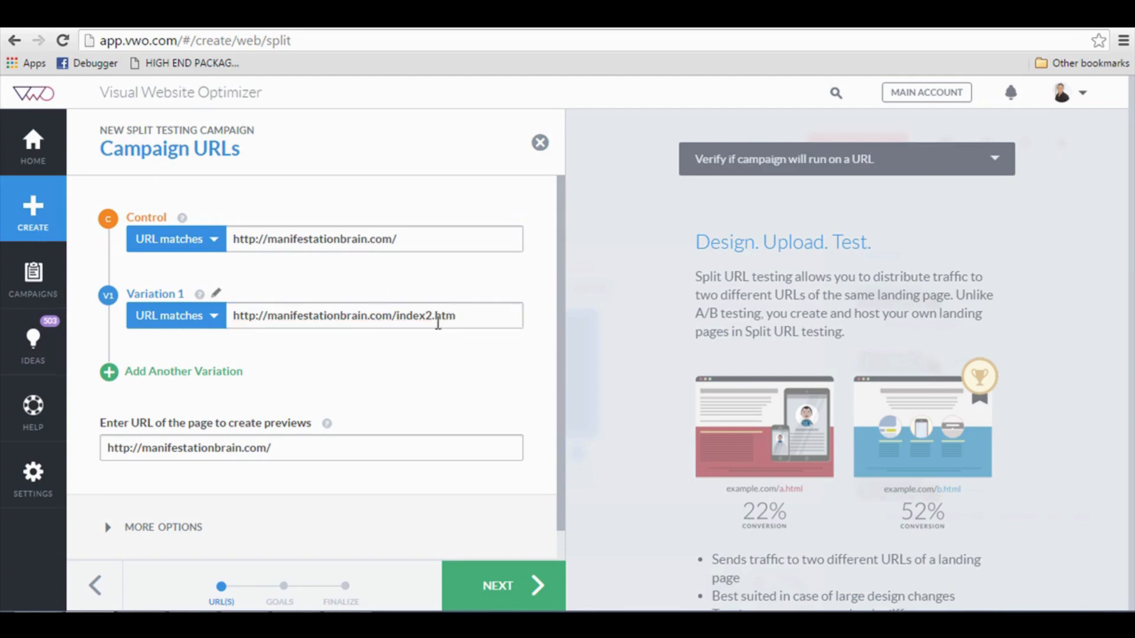
Expand More Options and advance to the Conversion Goals step.
{"action": "scroll", "coordinate": [320, 375], "scroll_direction": "down", "scroll_amount": 1}
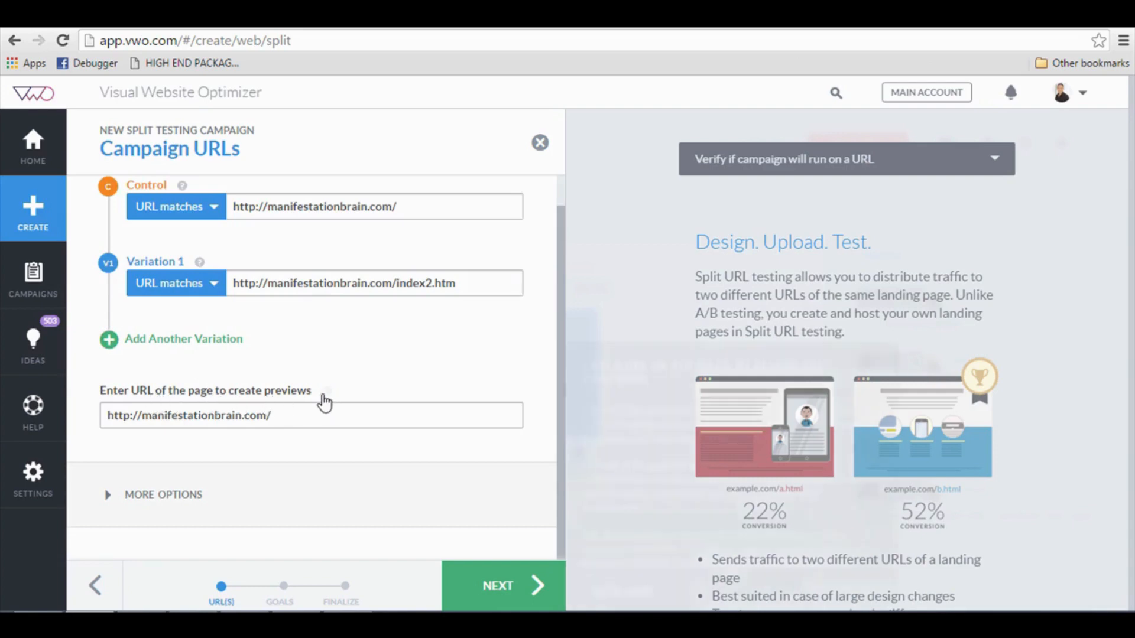
{"action": "mouse_move", "coordinate": [324, 404]}
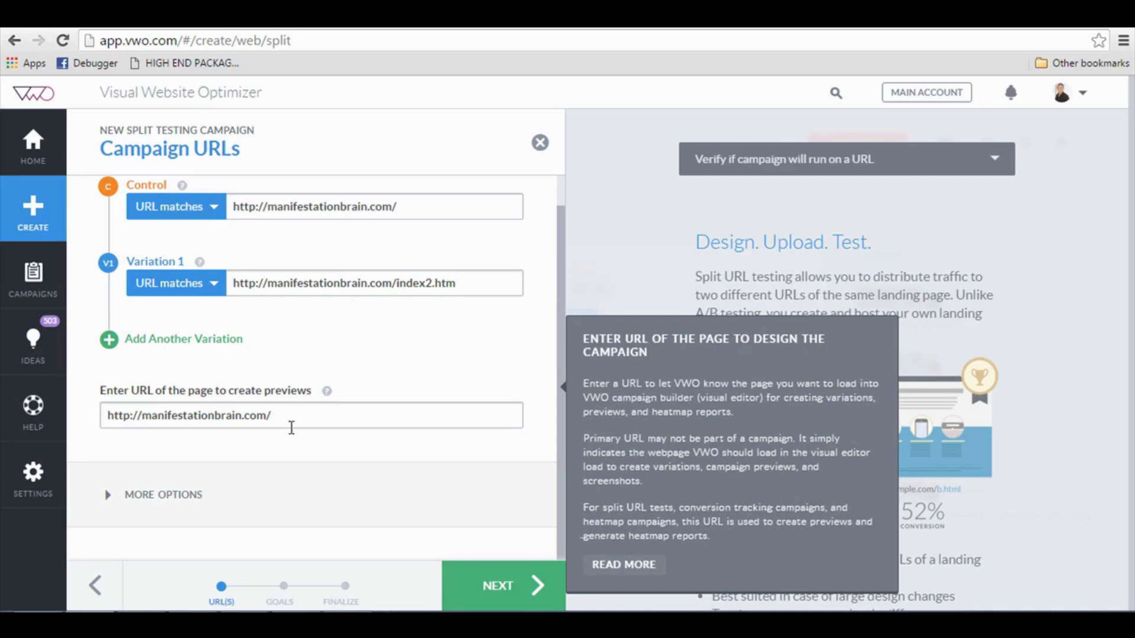
{"action": "left_click", "coordinate": [163, 500]}
{"action": "scroll", "coordinate": [272, 447], "scroll_direction": "down", "scroll_amount": 3}
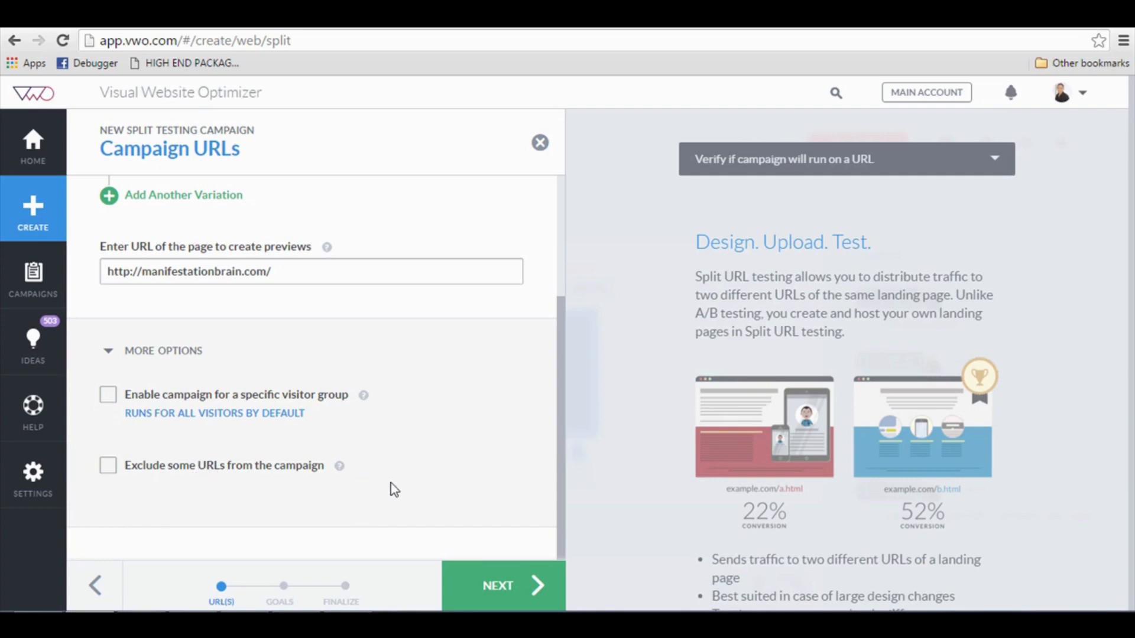
{"action": "left_click", "coordinate": [509, 591]}
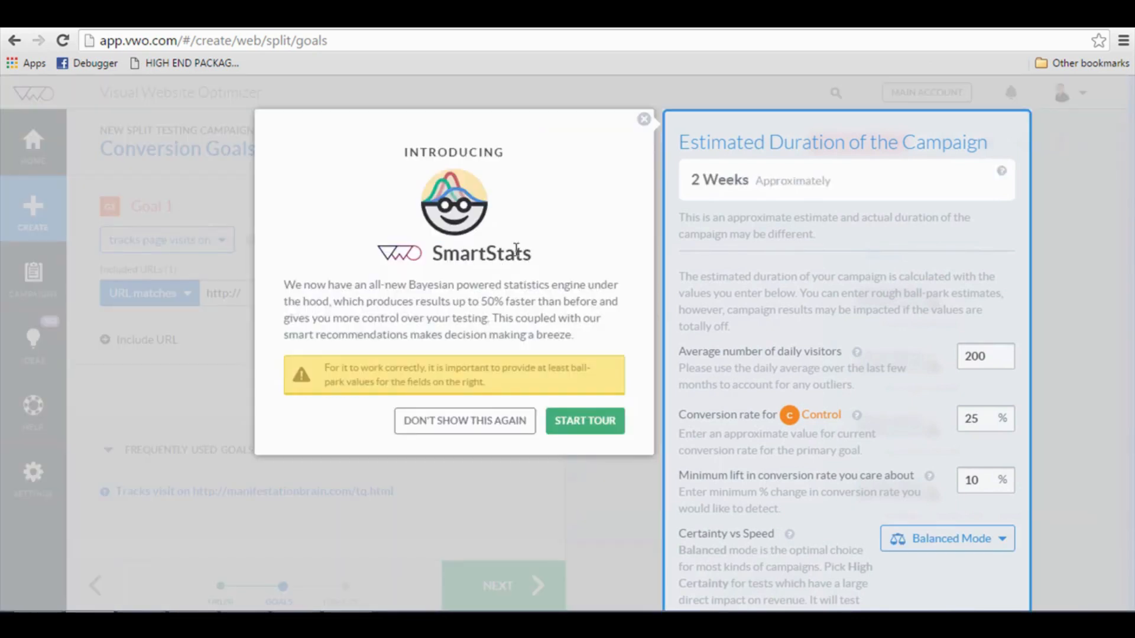
Dismiss the SmartStats notice and set Goal 1 to track page visits to tq.html.
{"action": "left_click", "coordinate": [531, 426]}
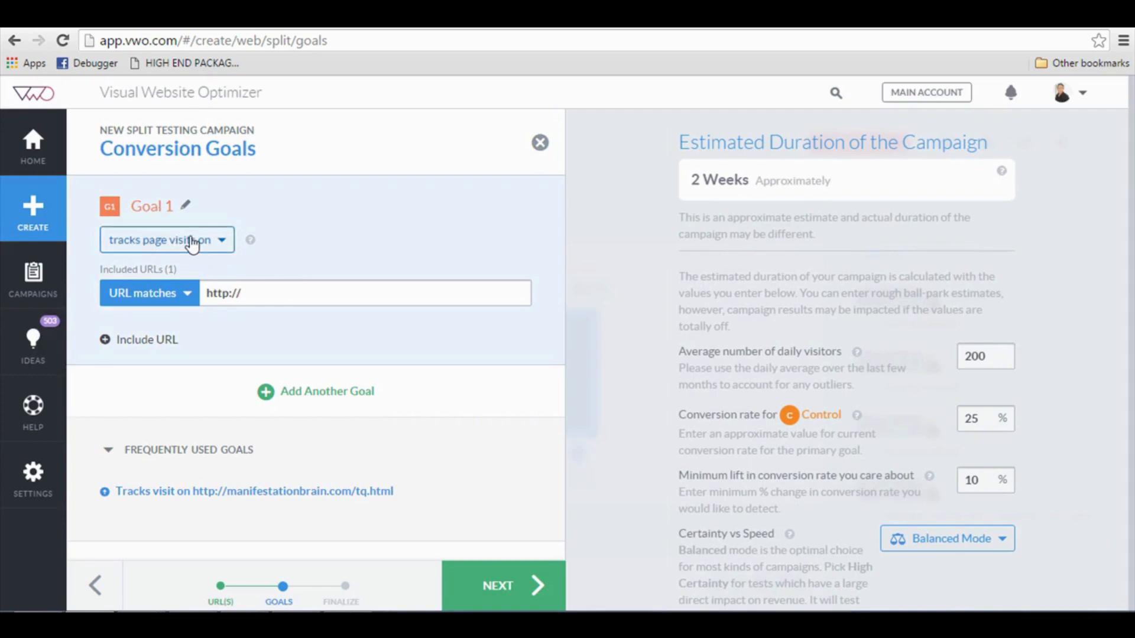
{"action": "left_click", "coordinate": [192, 245]}
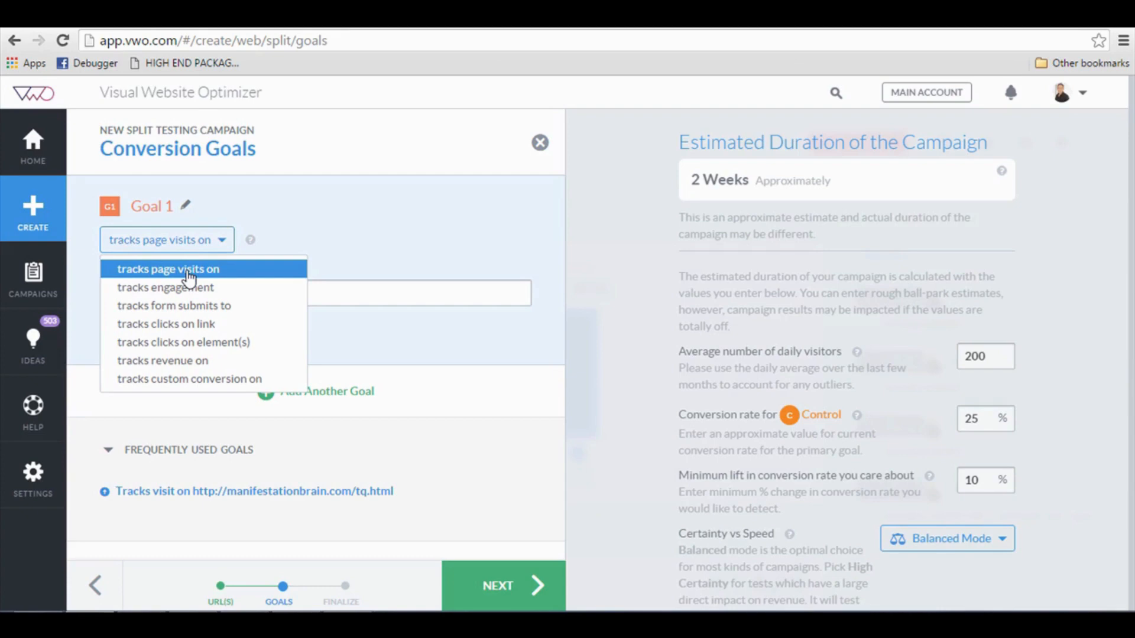
{"action": "left_click", "coordinate": [189, 277]}
{"action": "left_click", "coordinate": [288, 298]}
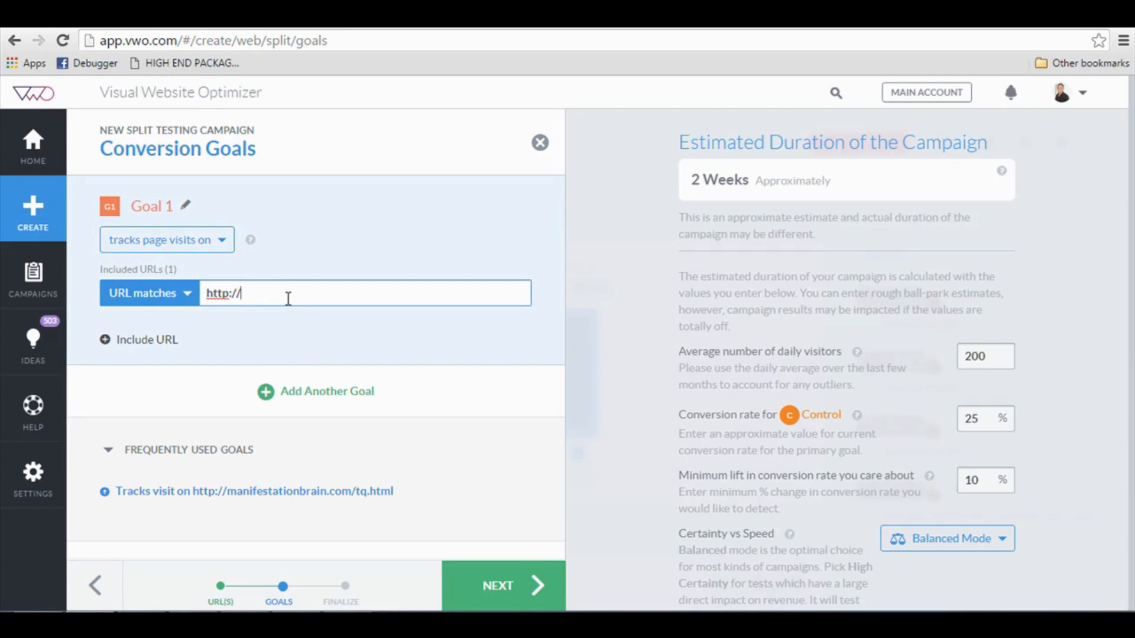
{"action": "left_click", "coordinate": [235, 492]}
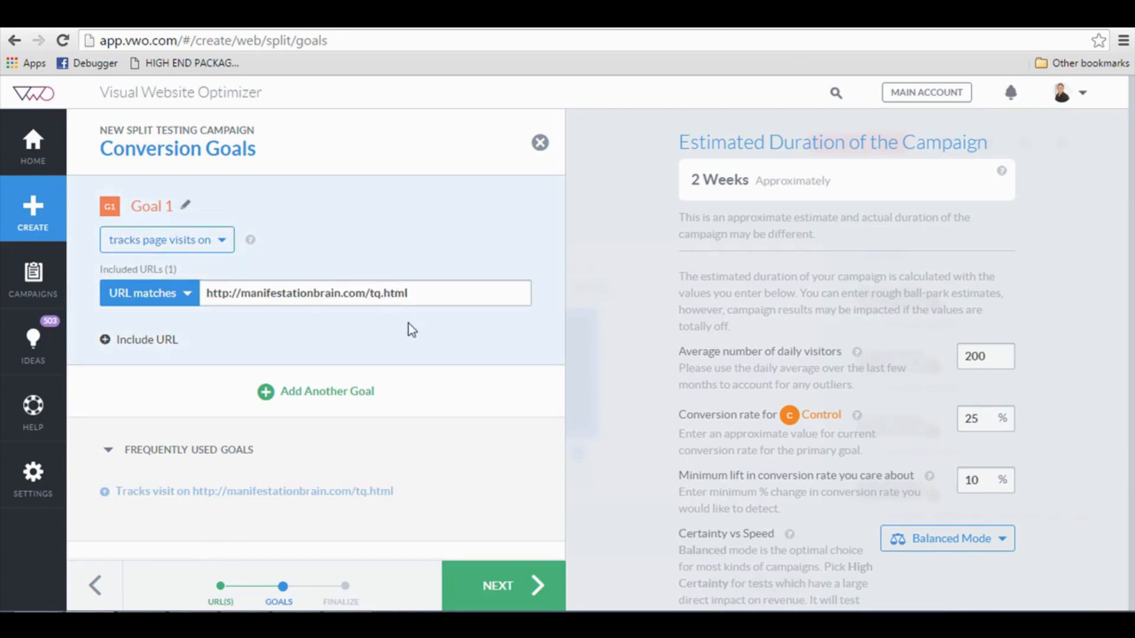
{"action": "left_click", "coordinate": [418, 291]}
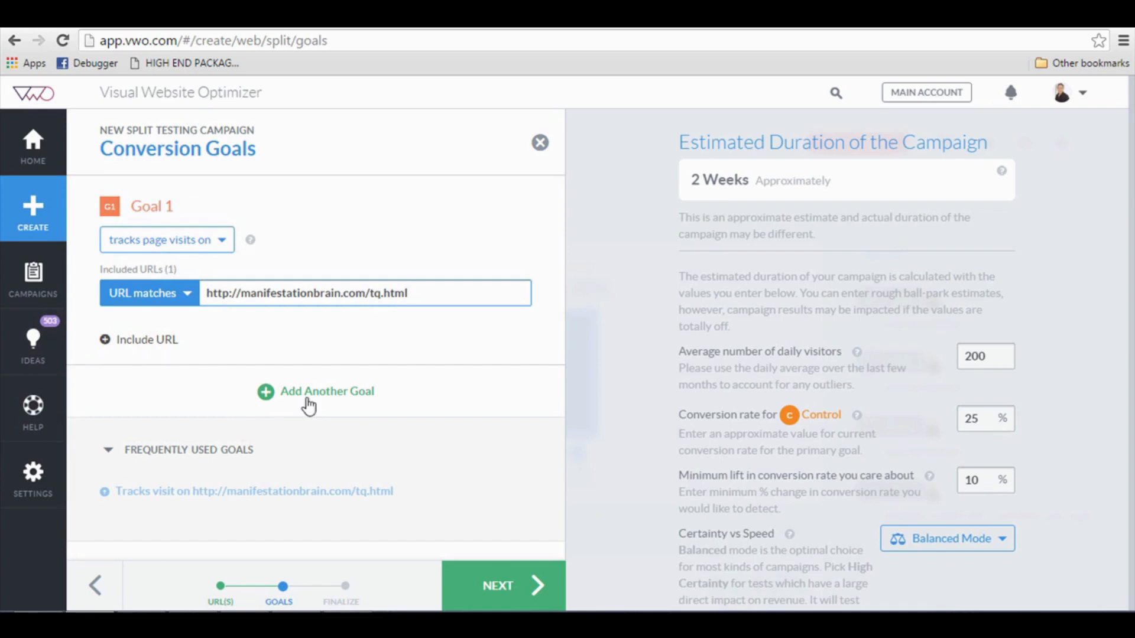
Add a second goal, remove it again, and proceed to Campaign Settings.
{"action": "left_click", "coordinate": [309, 407]}
{"action": "left_click", "coordinate": [183, 429]}
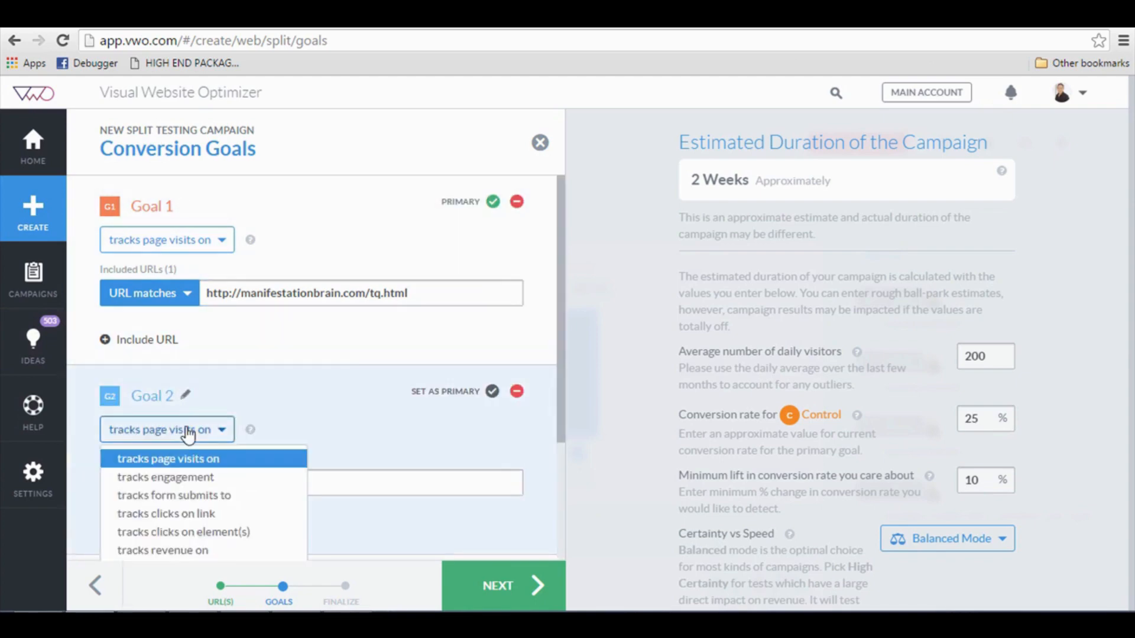
{"action": "scroll", "coordinate": [182, 482], "scroll_direction": "down", "scroll_amount": 1}
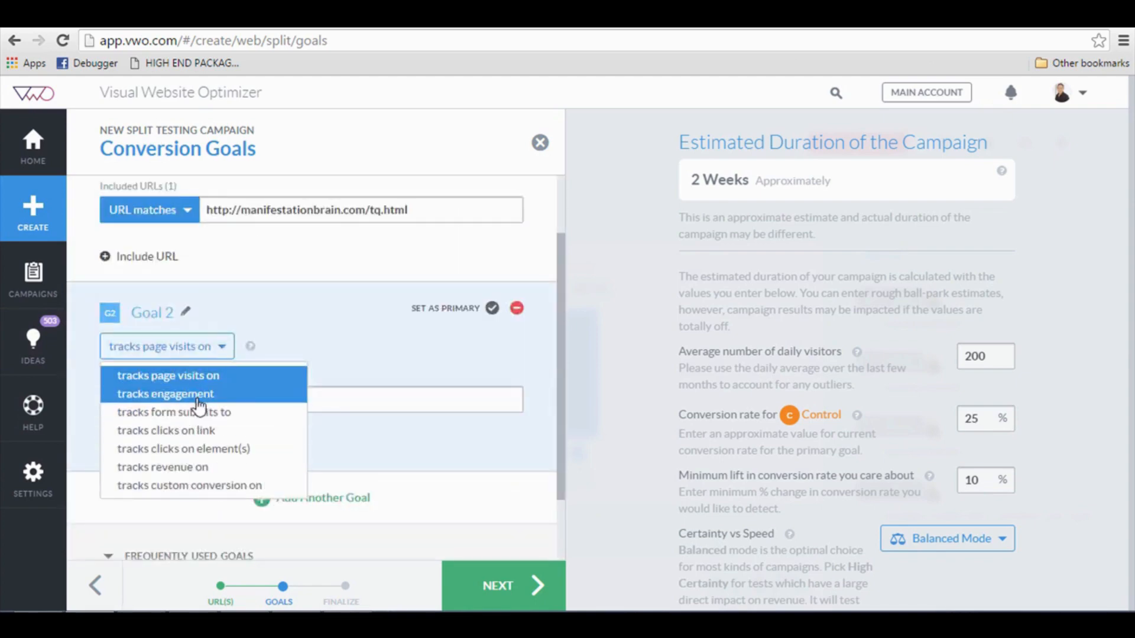
{"action": "left_click", "coordinate": [431, 348]}
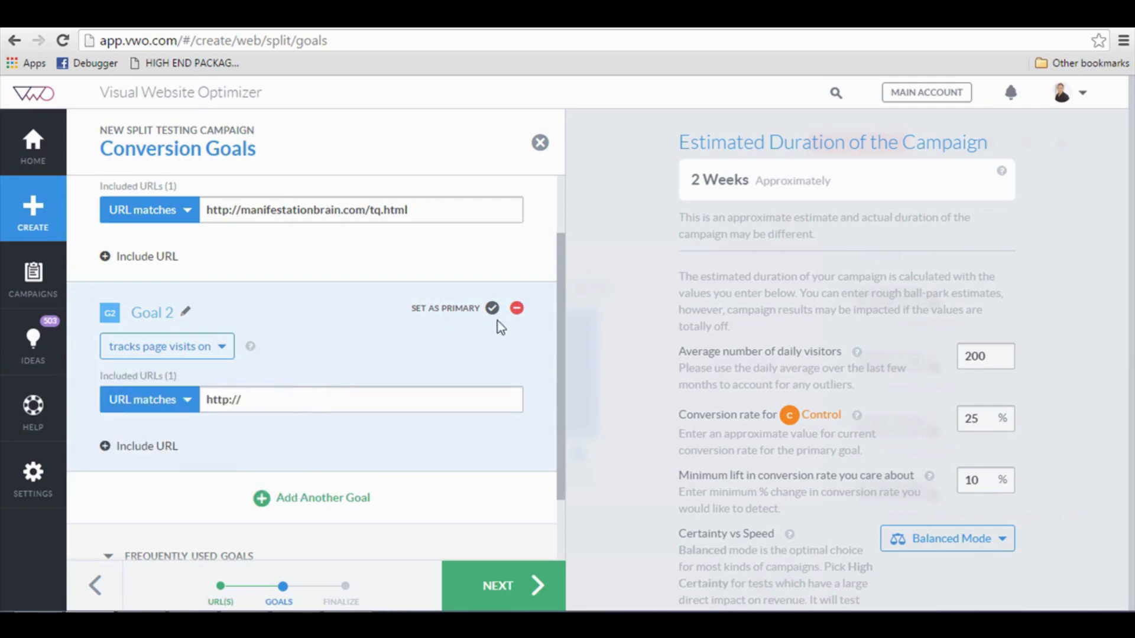
{"action": "left_click", "coordinate": [516, 309]}
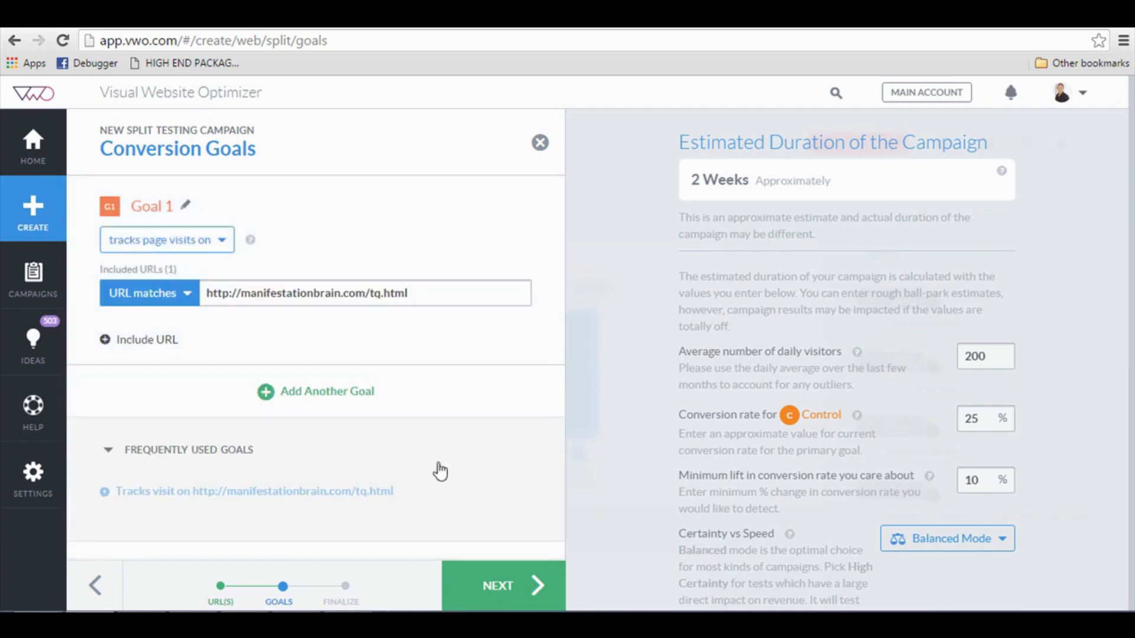
{"action": "left_click", "coordinate": [507, 585]}
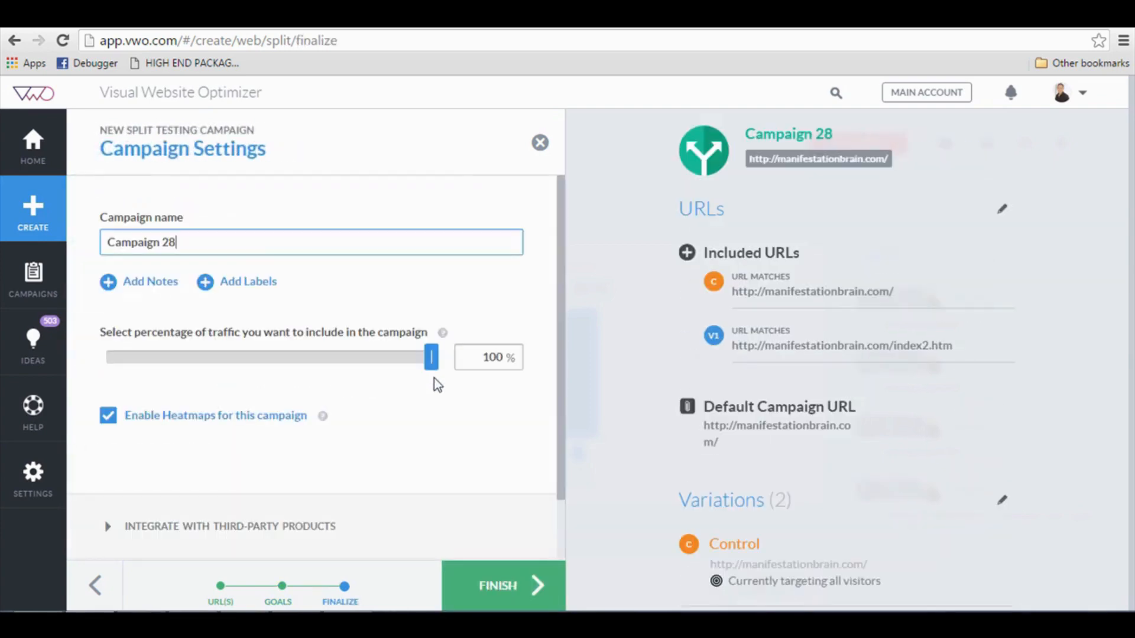
Replace the default 'Campaign 28' name with a Manifestation Brain split test name.
{"action": "triple_click", "coordinate": [269, 244]}
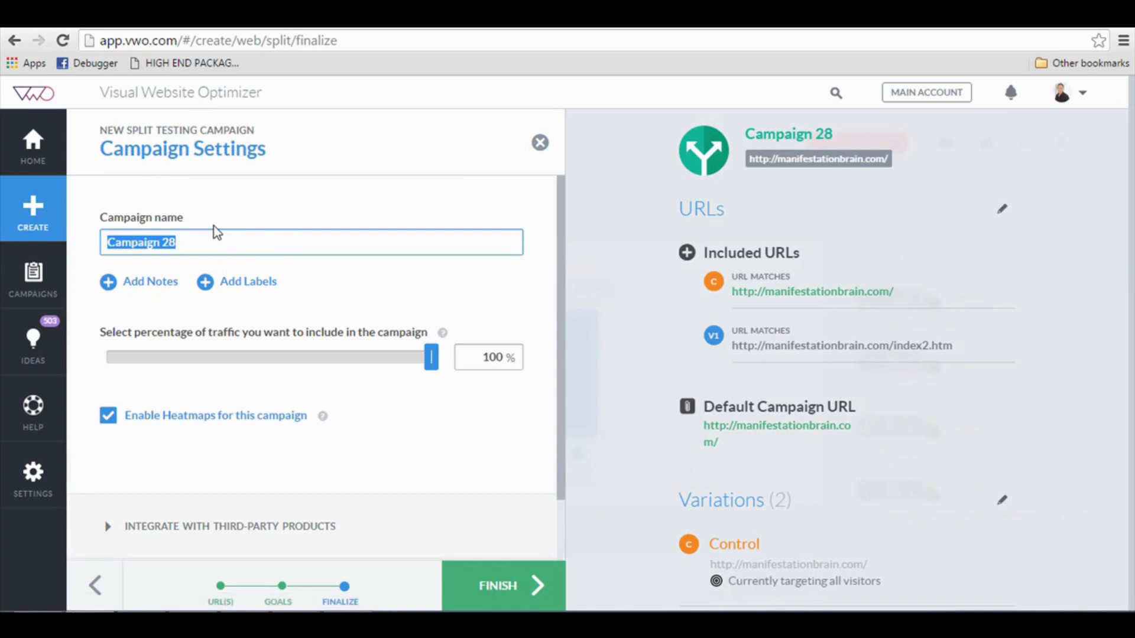
{"action": "type", "text": "PD -"}
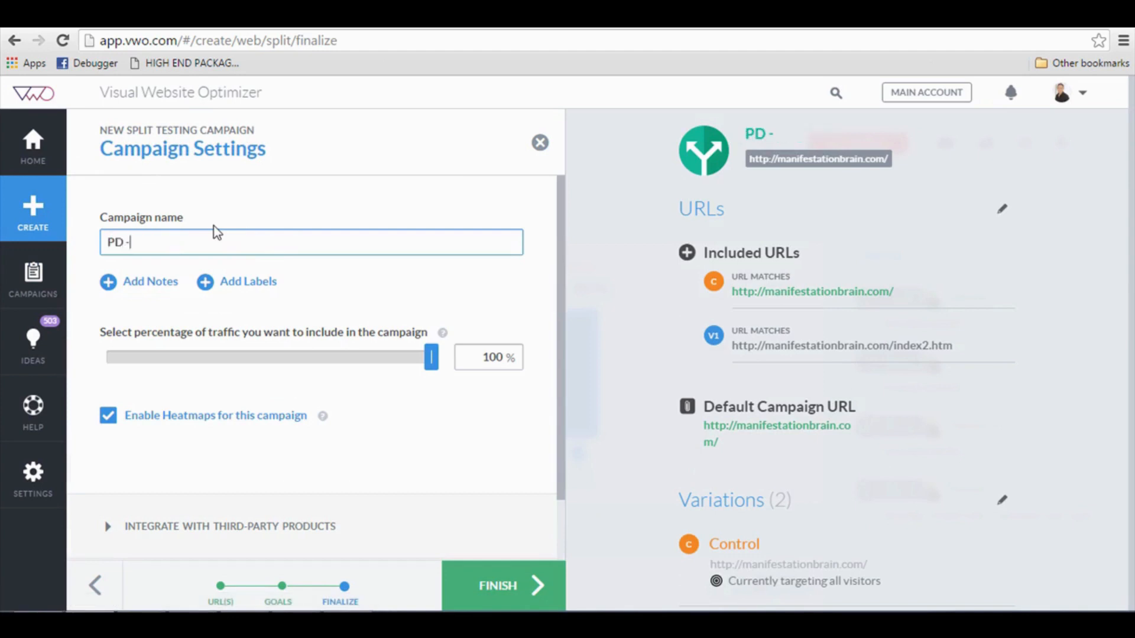
{"action": "key", "text": "BackSpace"}
{"action": "key", "text": "BackSpace"}
{"action": "key", "text": "BackSpace"}
{"action": "key", "text": "BackSpace"}
{"action": "type", "text": "Mn"}
{"action": "key", "text": "BackSpace"}
{"action": "type", "text": "anifes"}
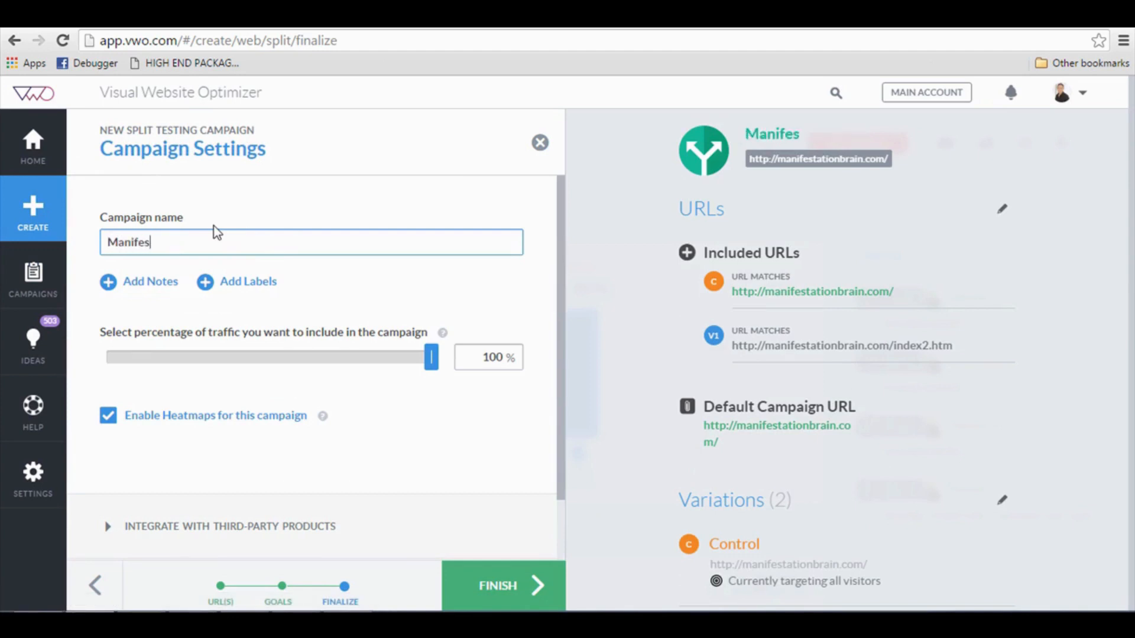
{"action": "type", "text": "tation Brain - Sp"}
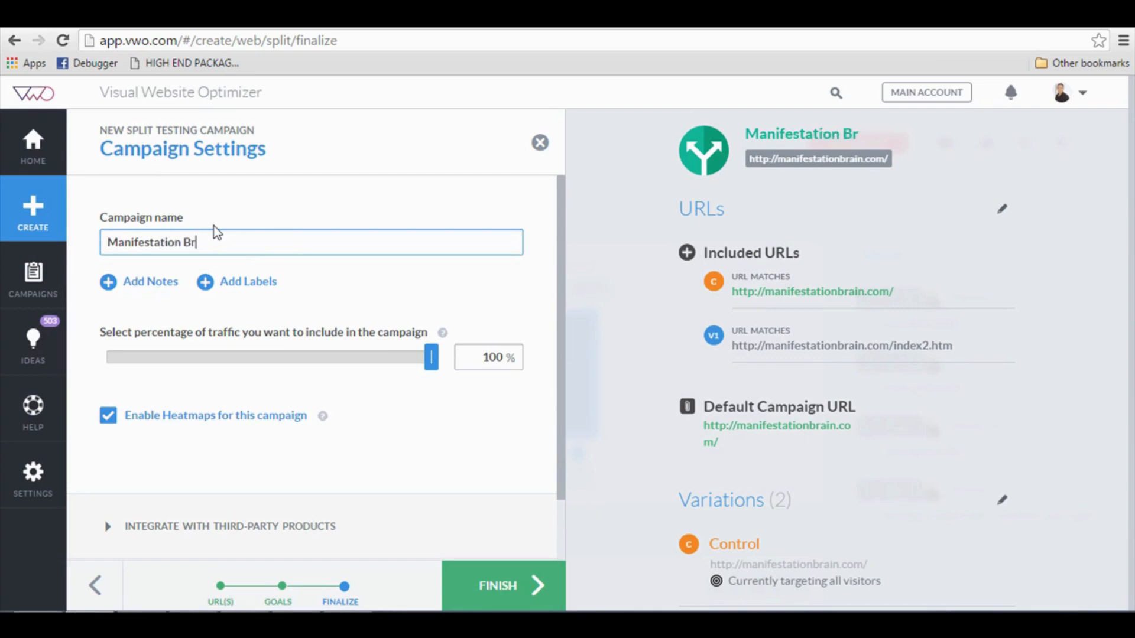
{"action": "type", "text": "t Test"}
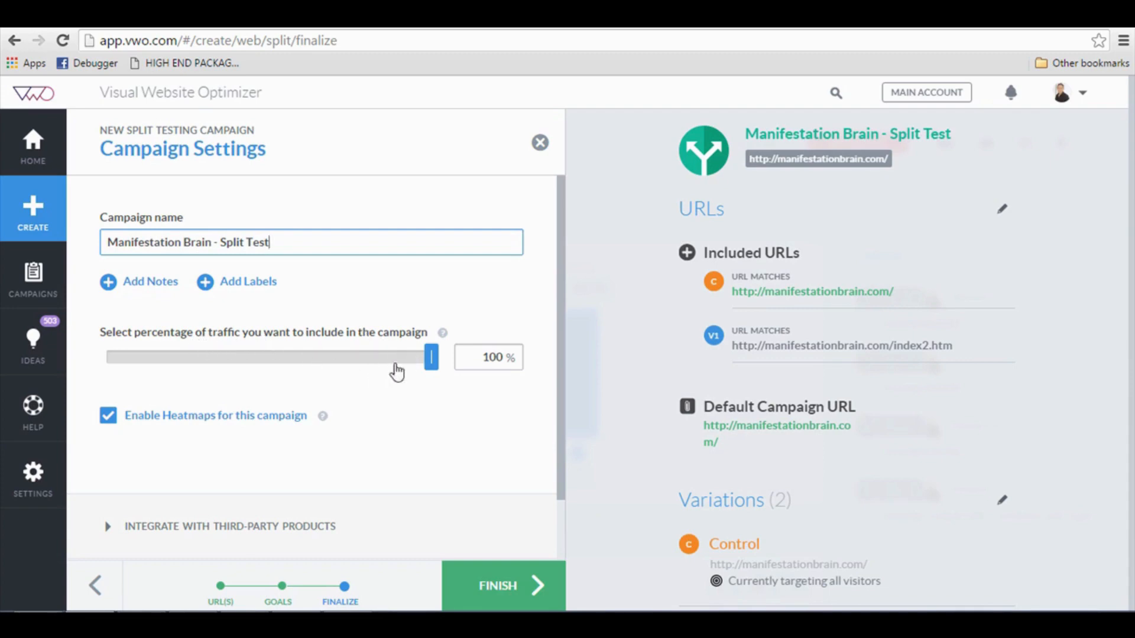
Leave Enable Scheduling off under Advanced Options and create the campaign.
{"action": "scroll", "coordinate": [402, 381], "scroll_direction": "down", "scroll_amount": 2}
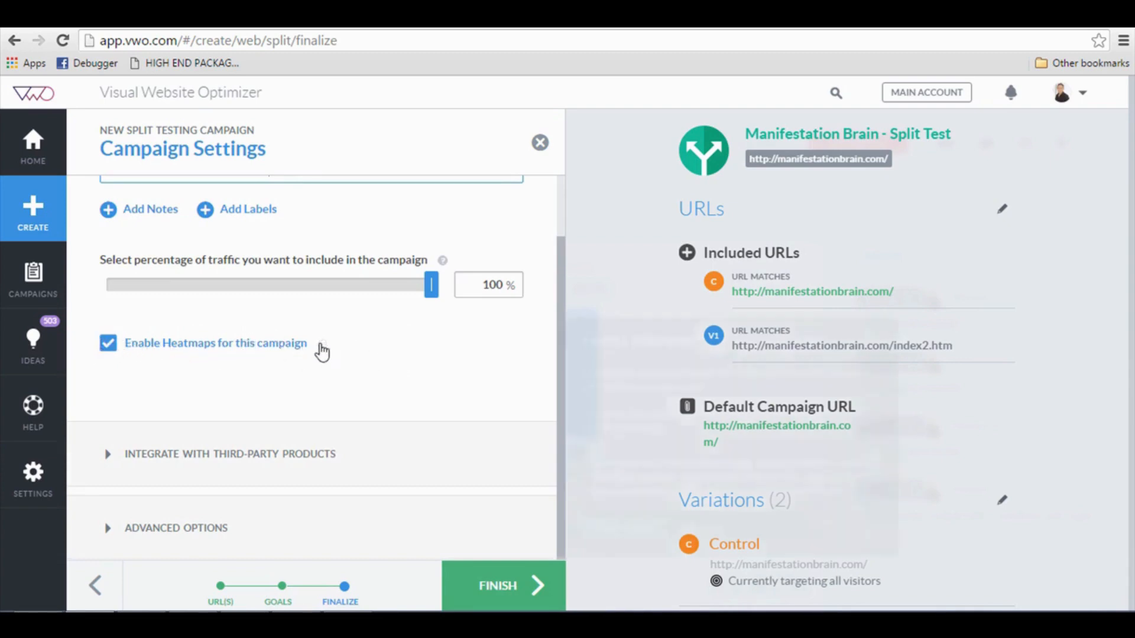
{"action": "mouse_move", "coordinate": [322, 348]}
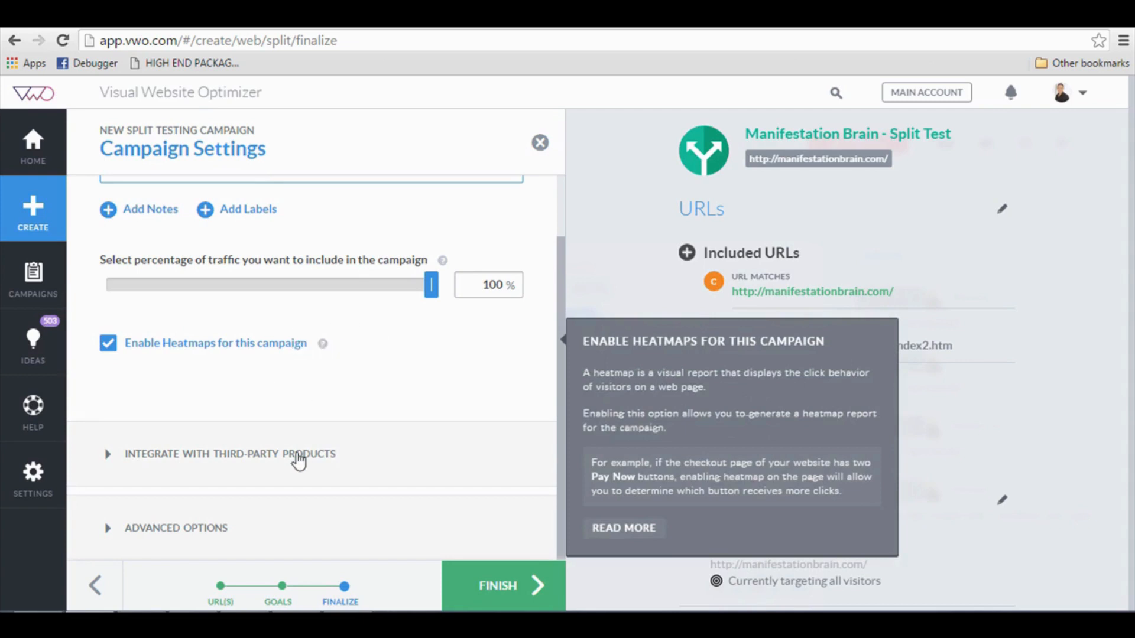
{"action": "left_click", "coordinate": [218, 528]}
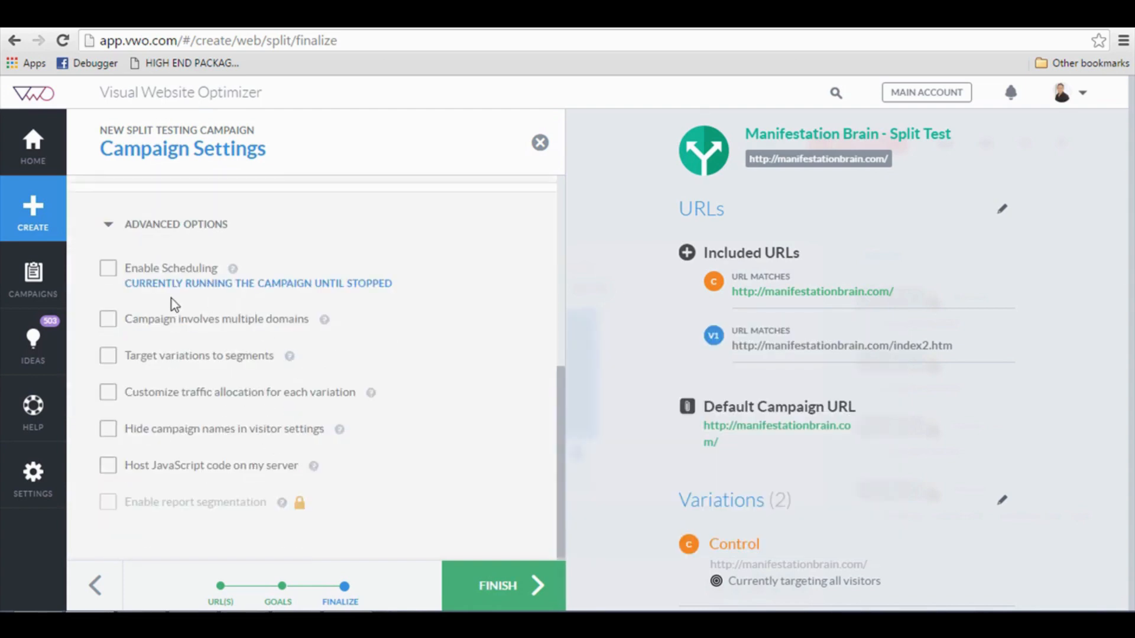
{"action": "left_click", "coordinate": [109, 271]}
{"action": "left_click", "coordinate": [108, 270]}
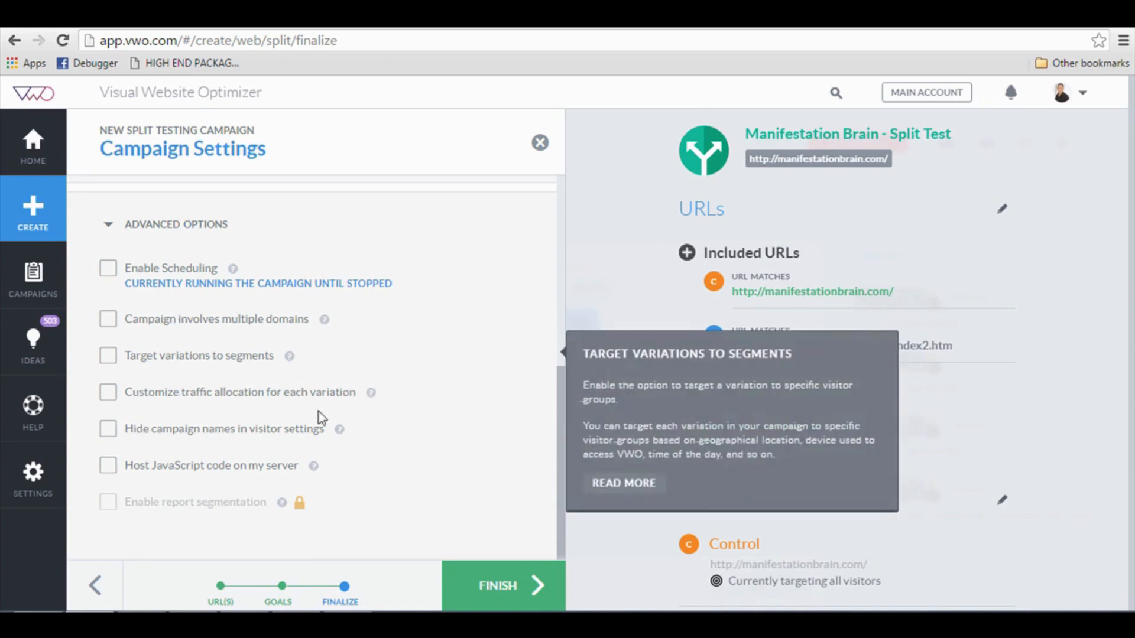
{"action": "left_click", "coordinate": [519, 588]}
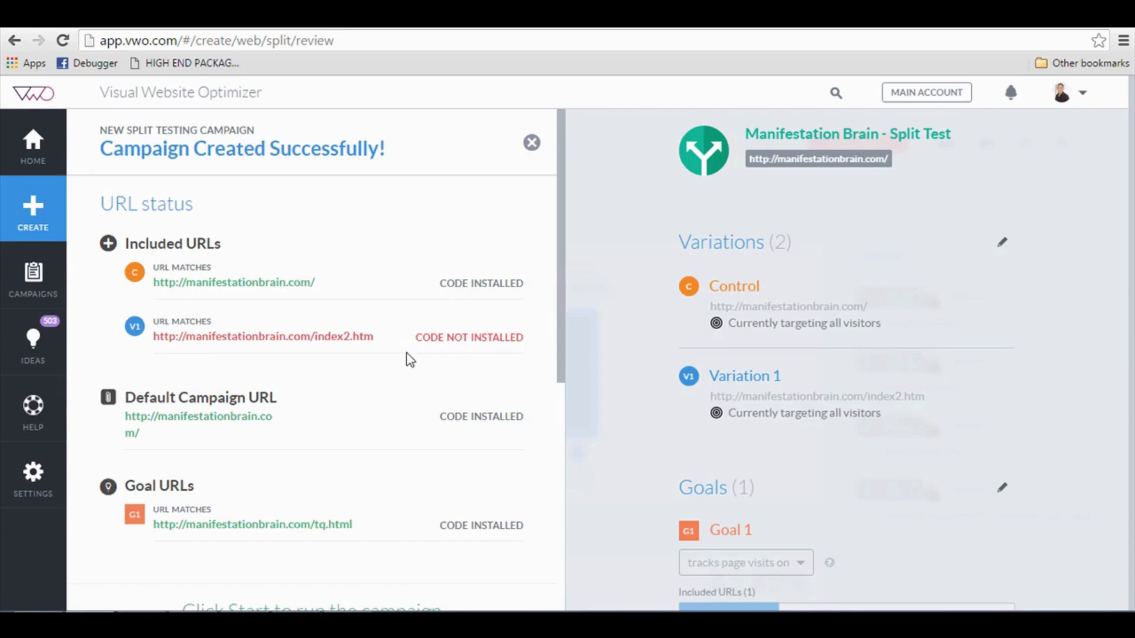
Copy the asynchronous VWO smart code and bring up the index page source in Dreamweaver.
{"action": "scroll", "coordinate": [412, 352], "scroll_direction": "down", "scroll_amount": 4}
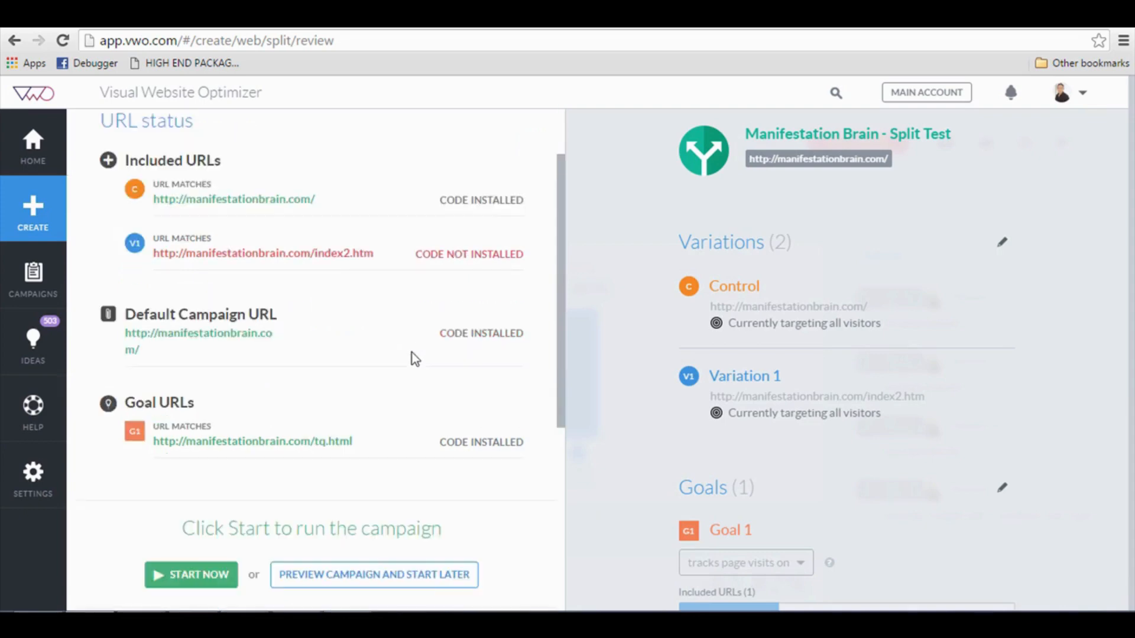
{"action": "scroll", "coordinate": [414, 358], "scroll_direction": "down", "scroll_amount": 3}
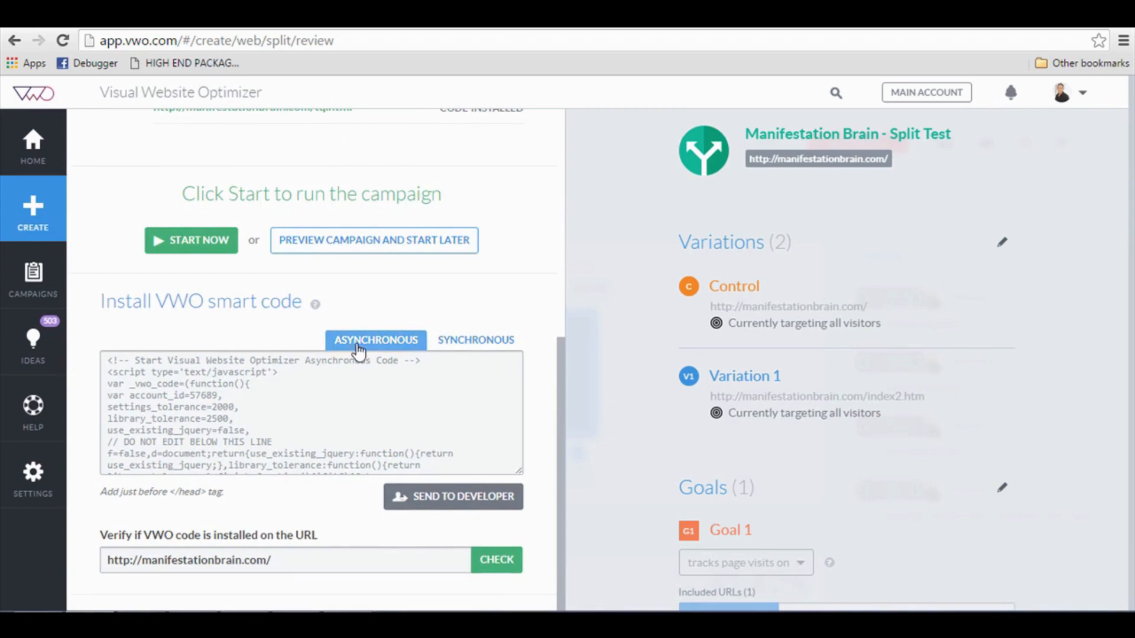
{"action": "left_click", "coordinate": [326, 387]}
{"action": "key", "text": "ctrl+c"}
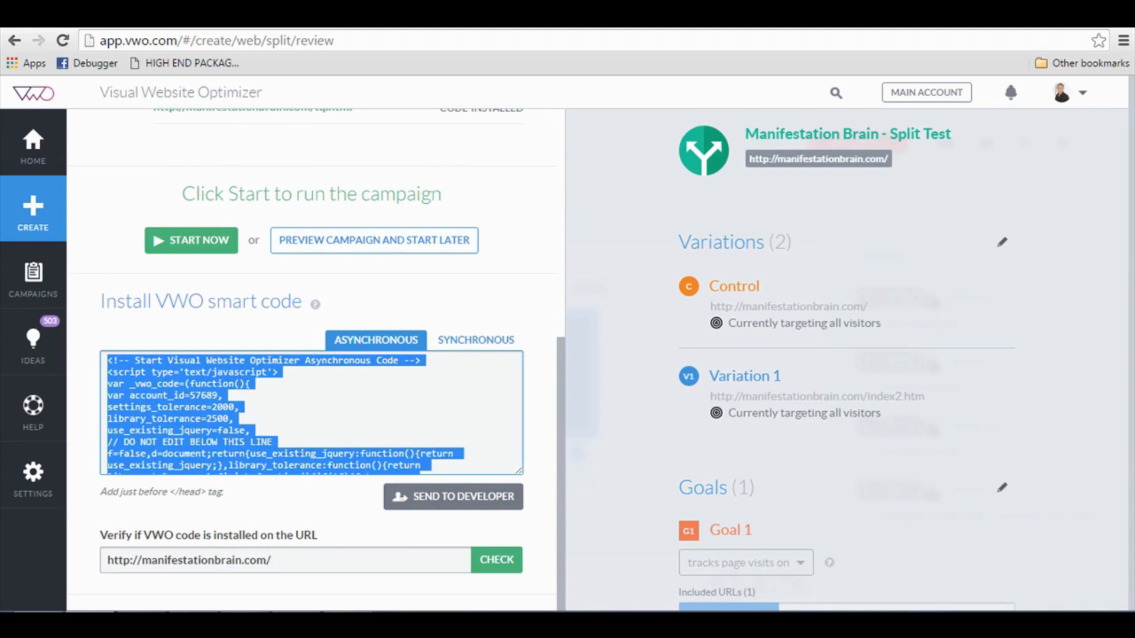
{"action": "left_click", "coordinate": [193, 621]}
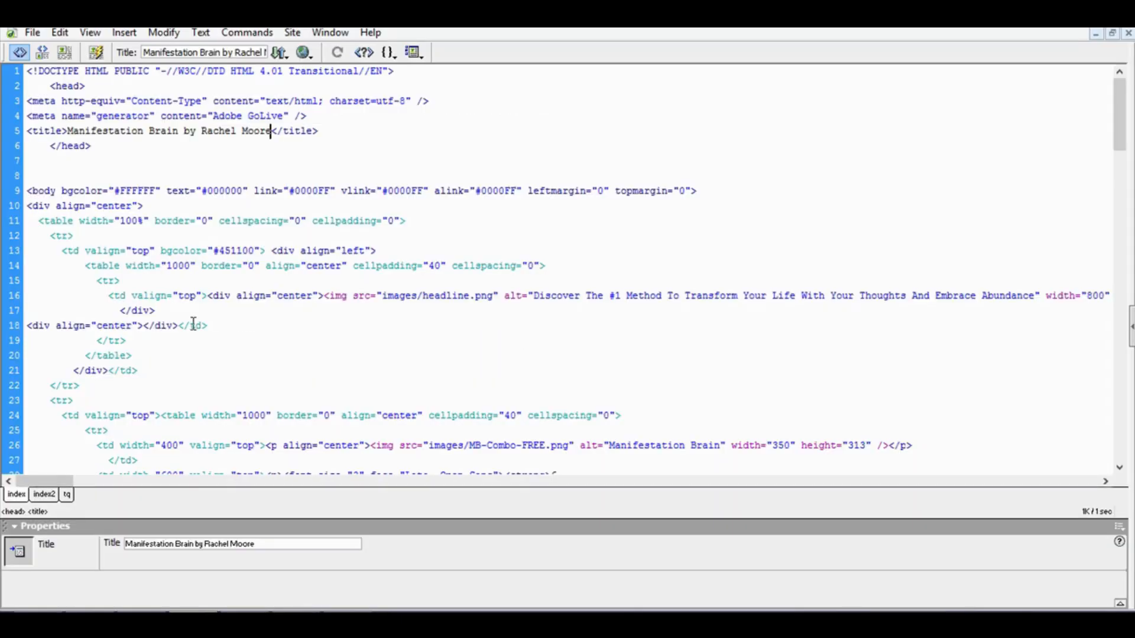
Paste the VWO smart code into the index page's head and save it.
{"action": "left_click", "coordinate": [205, 229]}
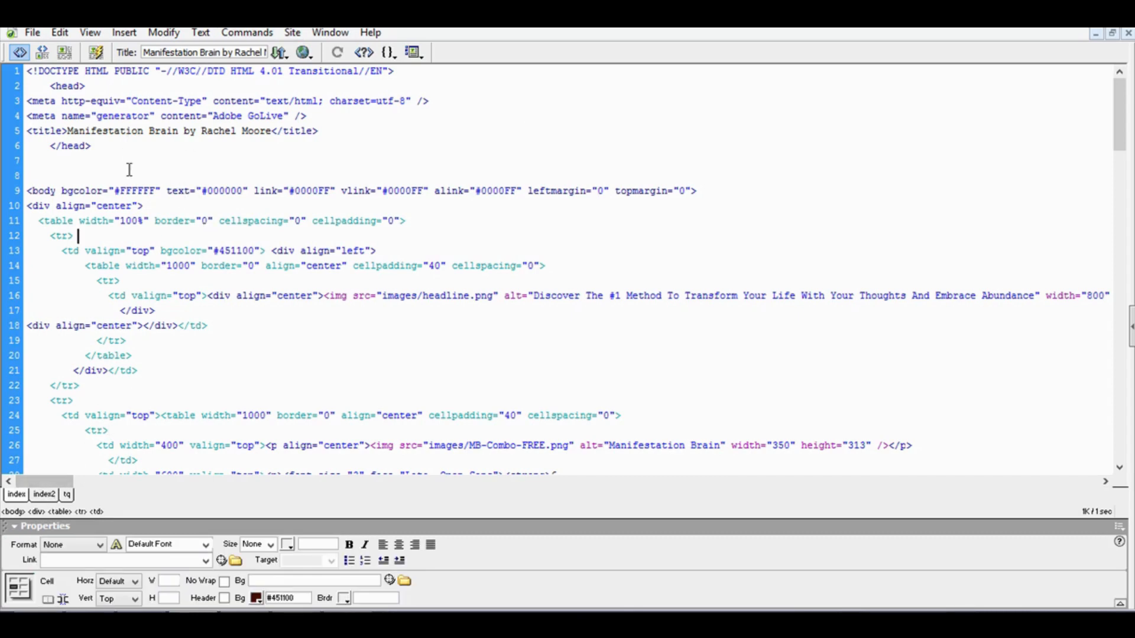
{"action": "left_click", "coordinate": [136, 91]}
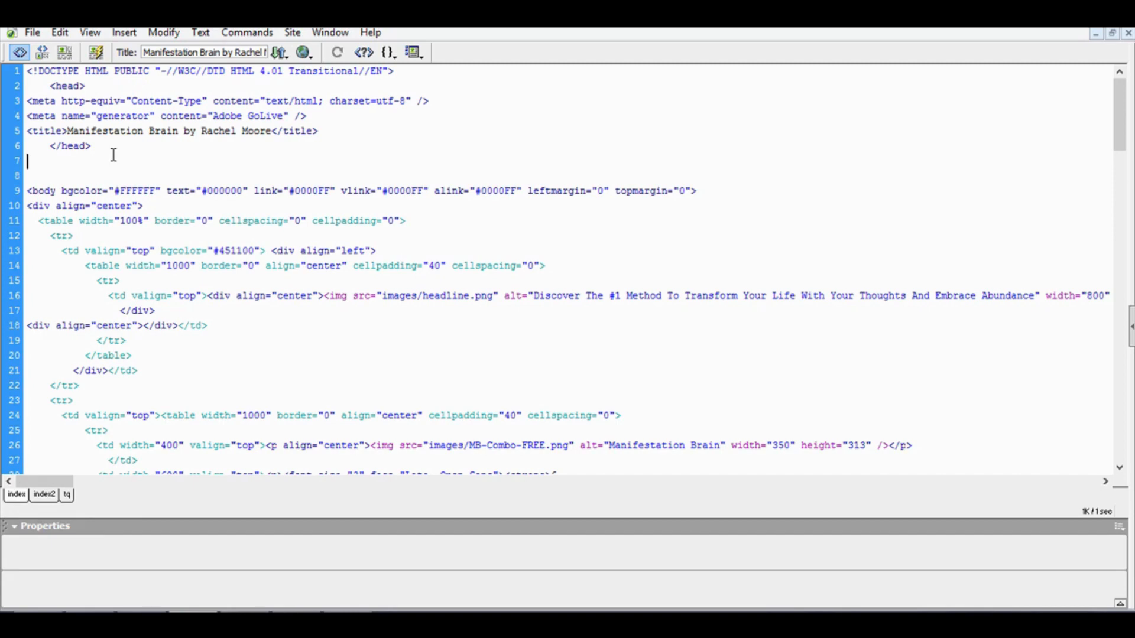
{"action": "key", "text": "Return"}
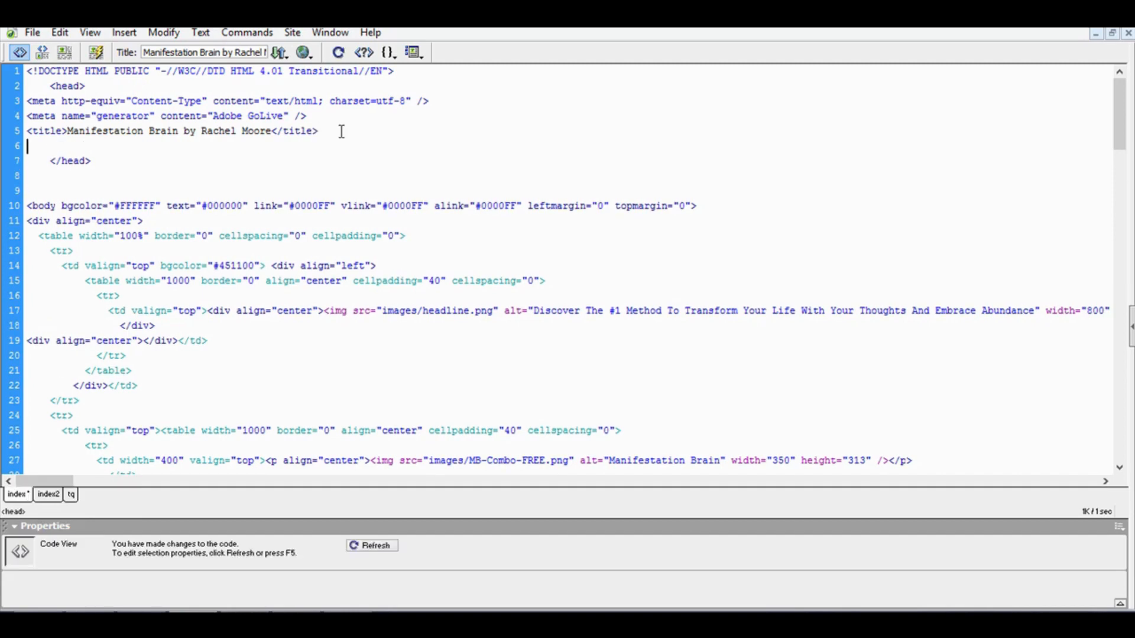
{"action": "key", "text": "ctrl+v"}
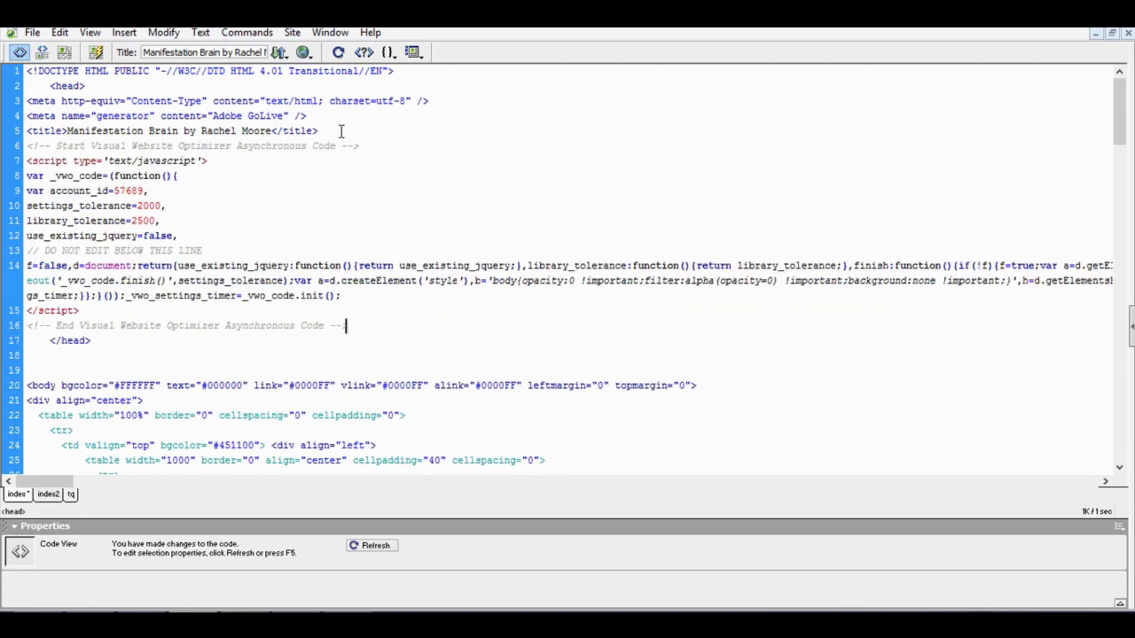
{"action": "key", "text": "ctrl+s"}
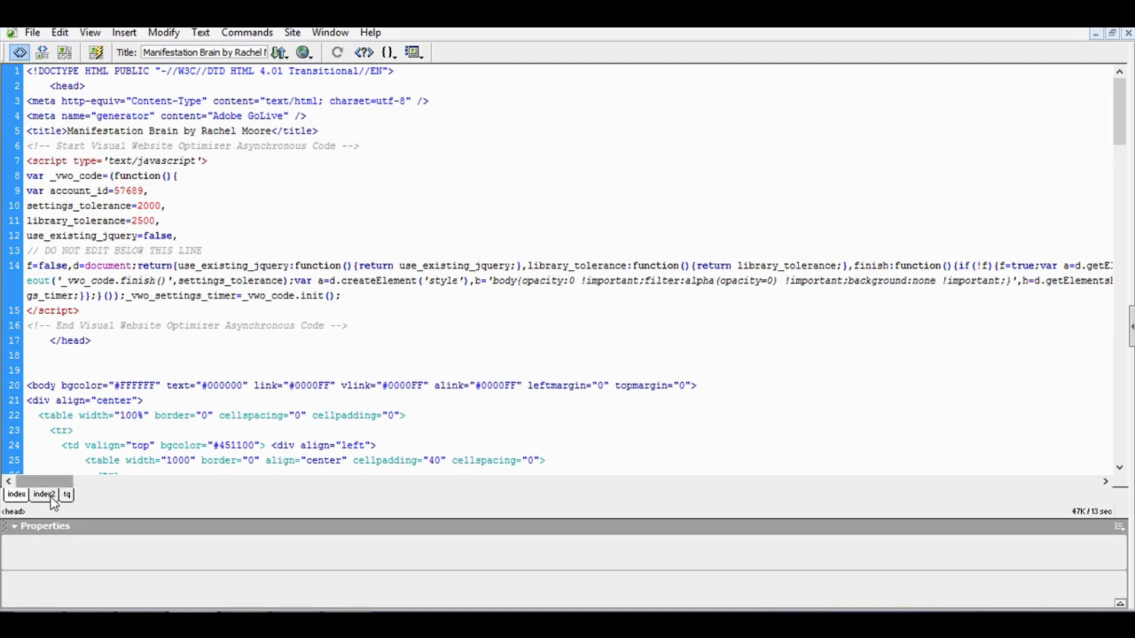
Paste the VWO smart code into index2's head after the title line.
{"action": "left_click", "coordinate": [47, 495]}
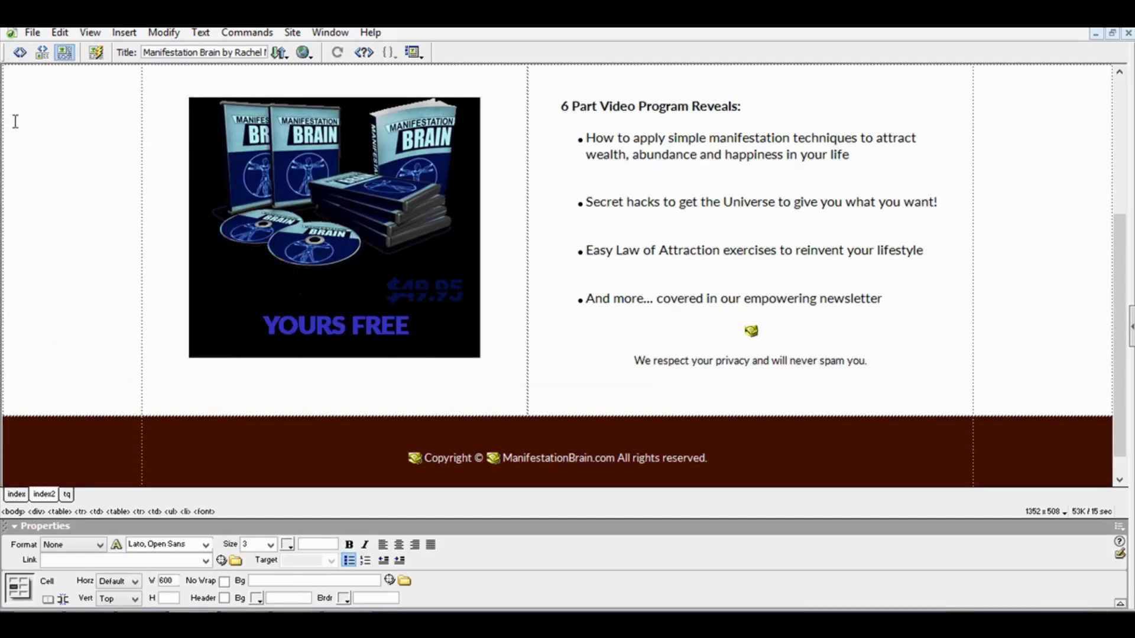
{"action": "scroll", "coordinate": [17, 107], "scroll_direction": "up", "scroll_amount": 3}
{"action": "left_click", "coordinate": [20, 52]}
{"action": "scroll", "coordinate": [185, 202], "scroll_direction": "up", "scroll_amount": 5}
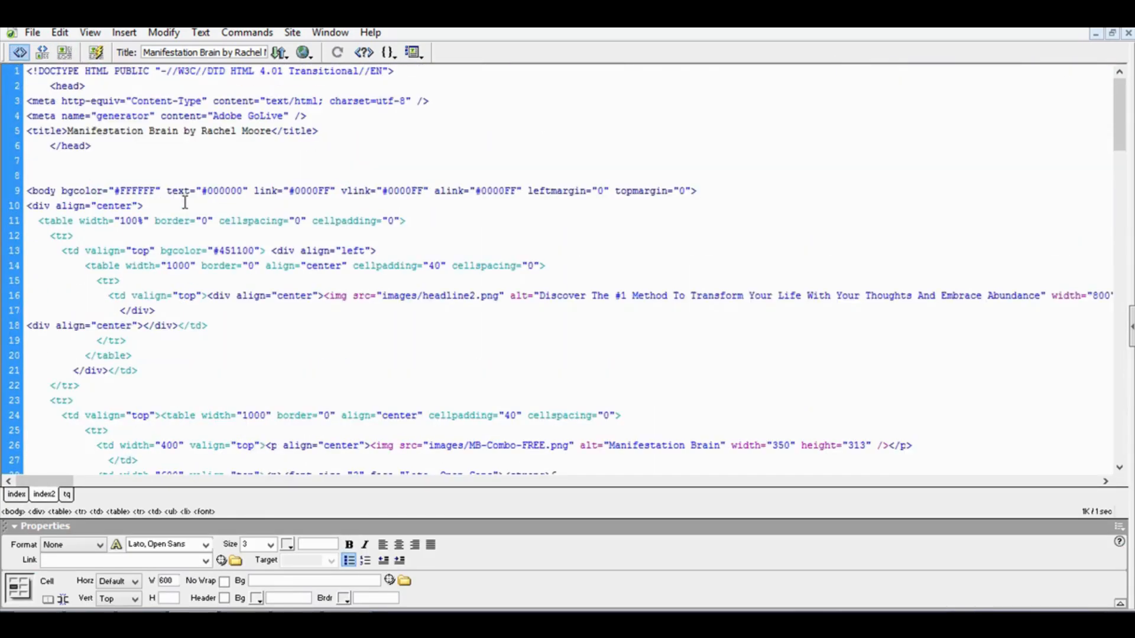
{"action": "left_click", "coordinate": [342, 124]}
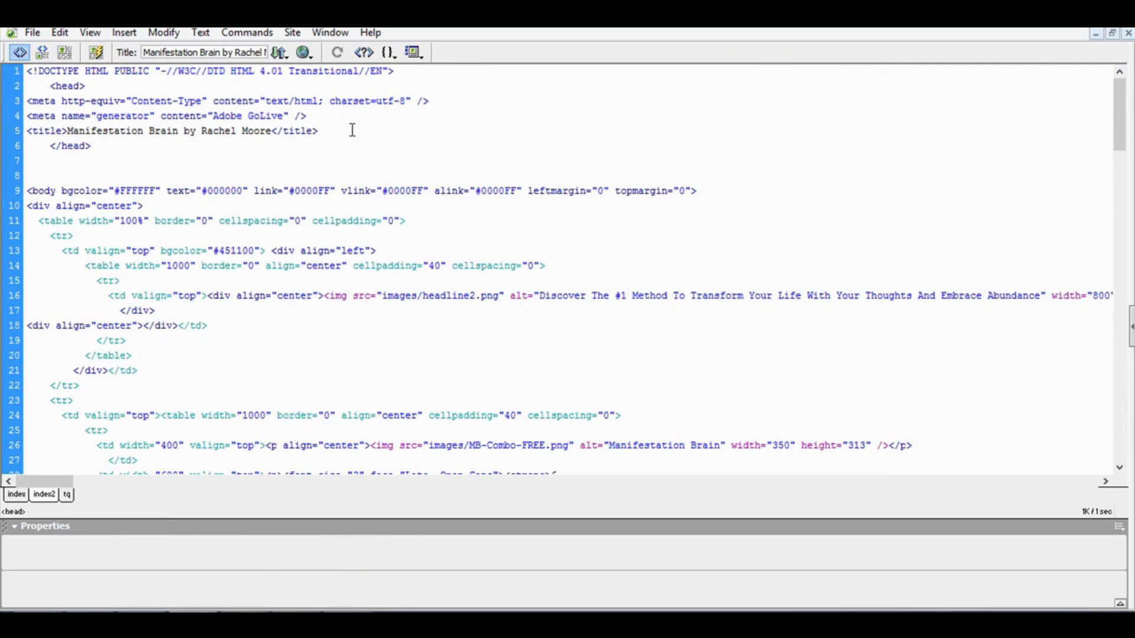
{"action": "key", "text": "Return"}
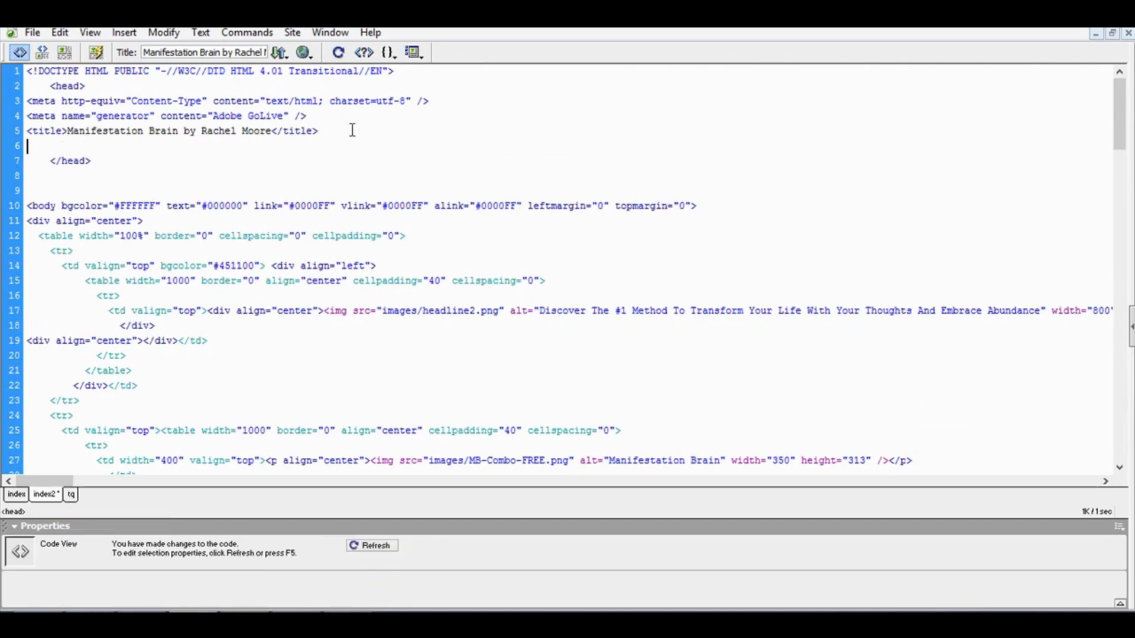
{"action": "key", "text": "ctrl+v"}
Paste the smart code into the tq page's head, then minimise Dreamweaver and Chrome.
{"action": "left_click", "coordinate": [67, 495]}
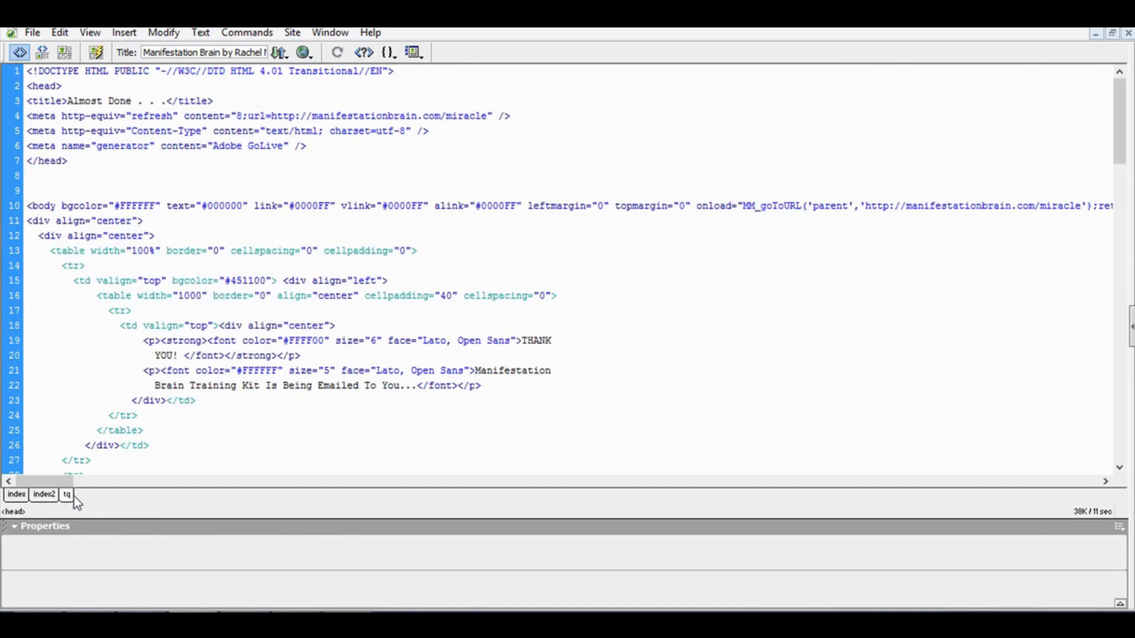
{"action": "left_click", "coordinate": [266, 104]}
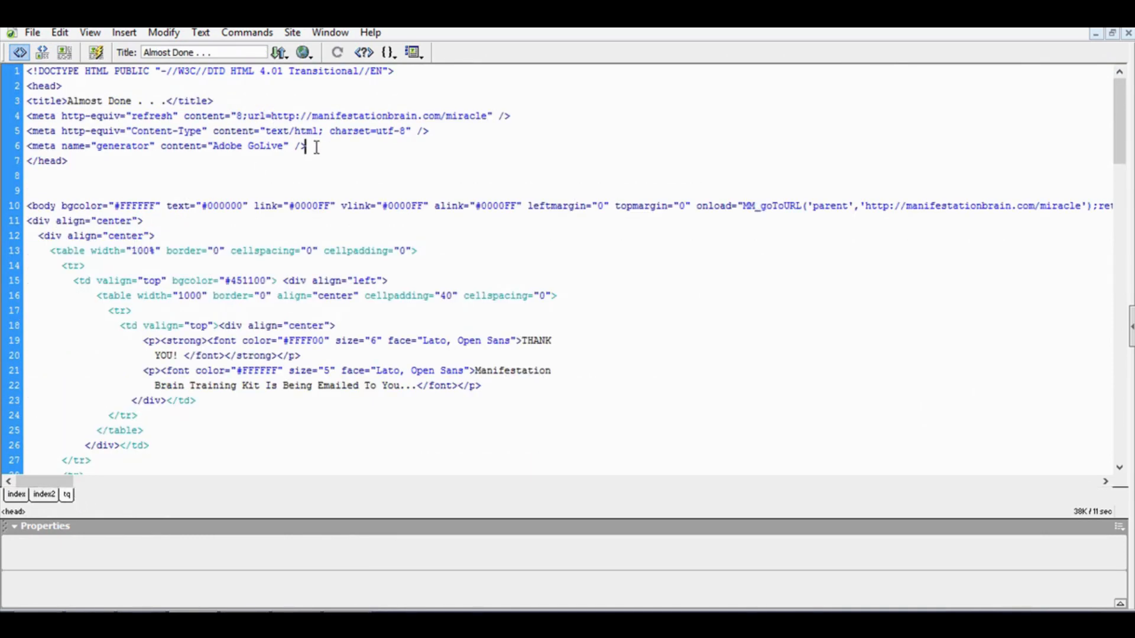
{"action": "key", "text": "Return"}
{"action": "key", "text": "ctrl+v"}
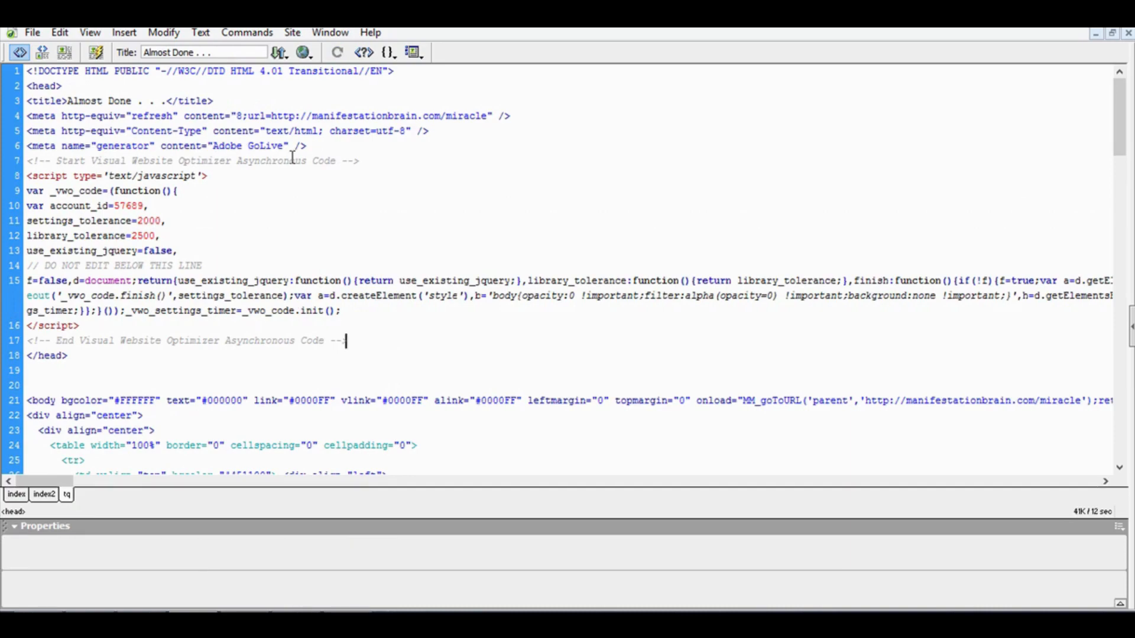
{"action": "left_click", "coordinate": [1062, 19]}
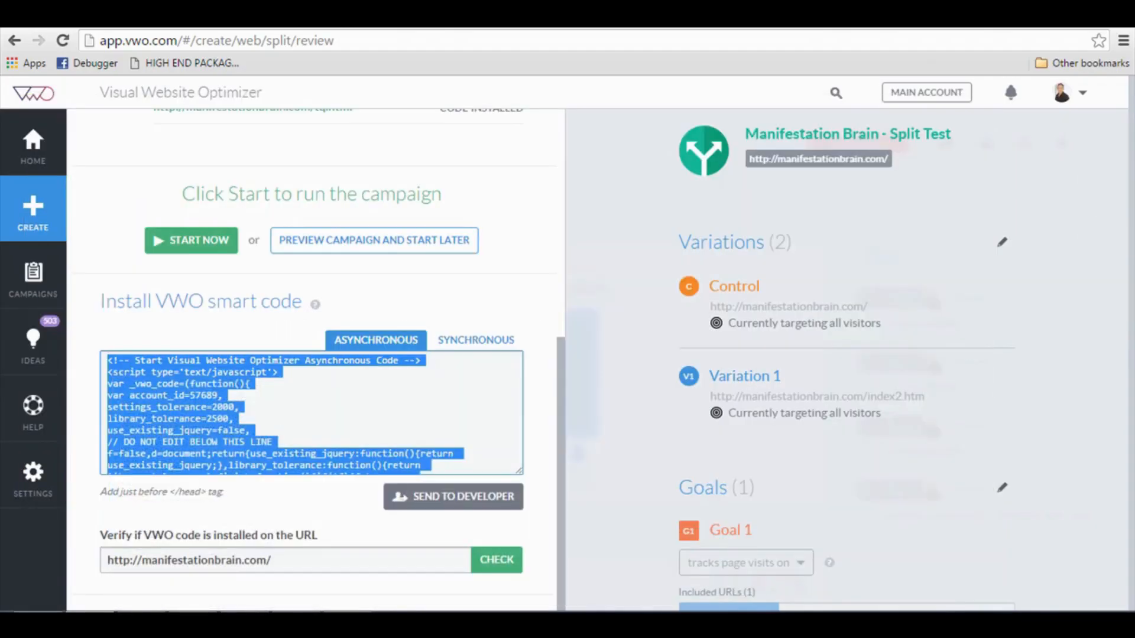
{"action": "left_click", "coordinate": [1062, 19]}
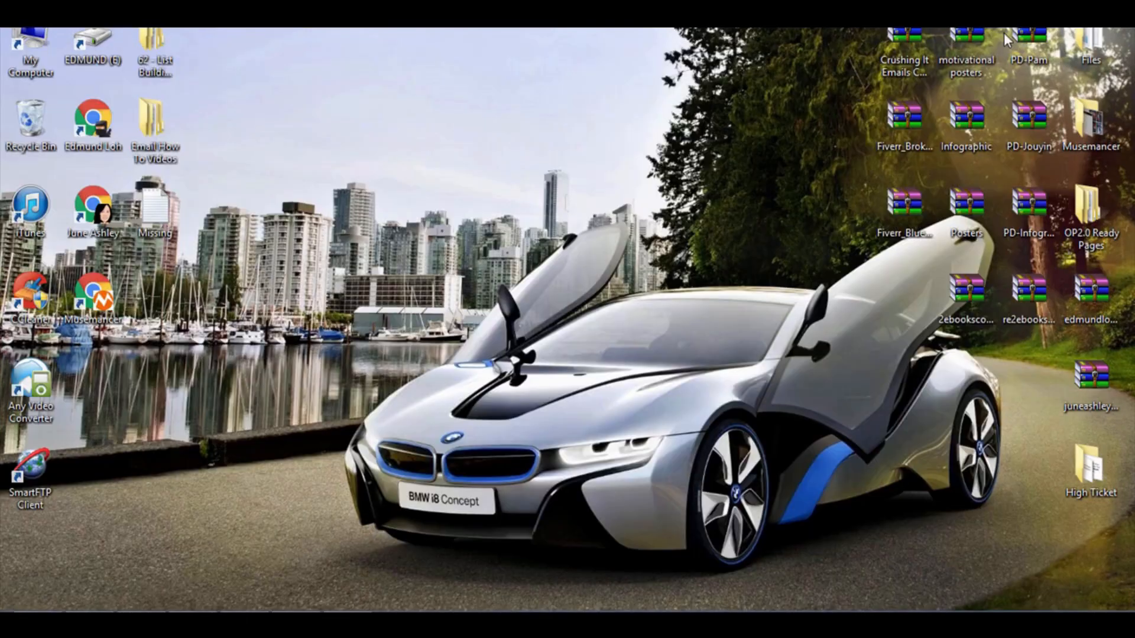
In the local www folder, select the index, index2 and tq files for upload.
{"action": "left_click", "coordinate": [245, 622]}
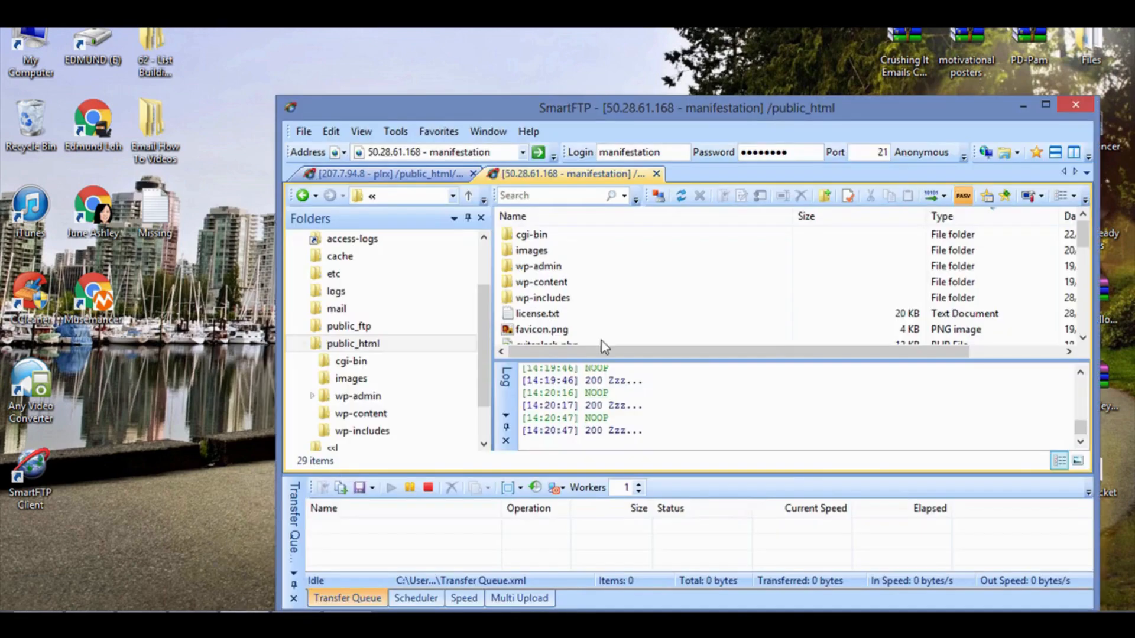
{"action": "left_click", "coordinate": [142, 621]}
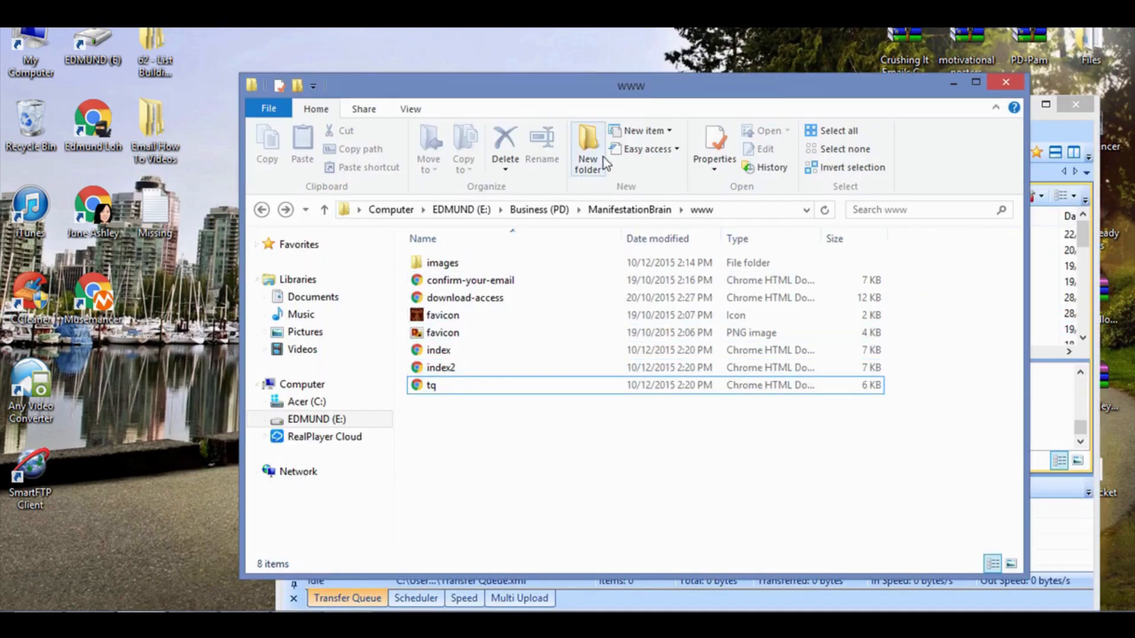
{"action": "left_click", "coordinate": [757, 242]}
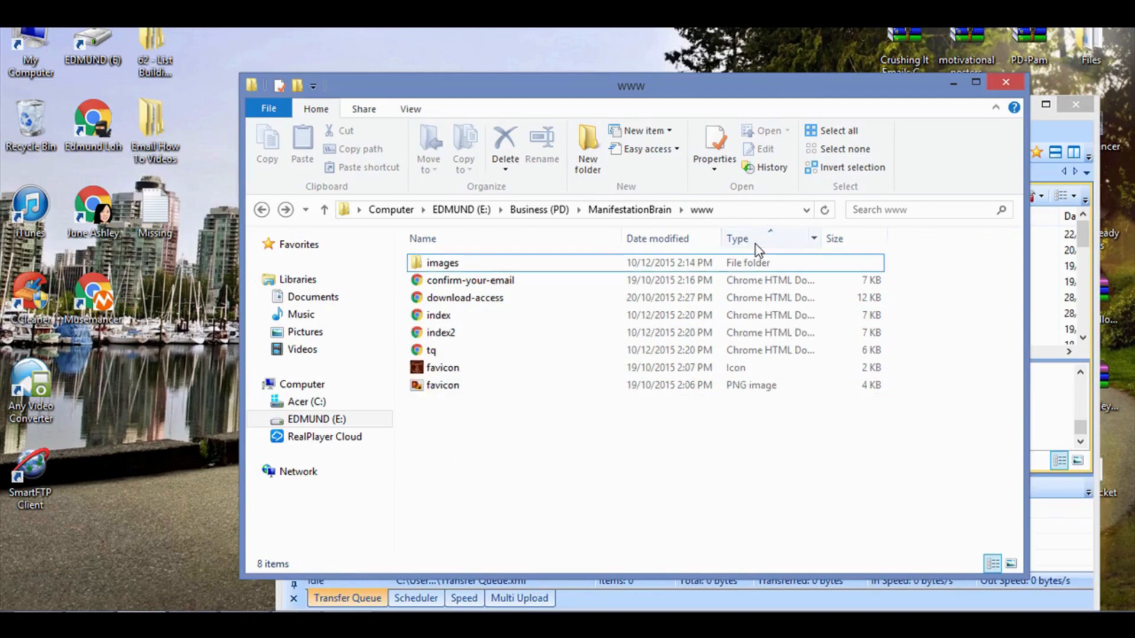
{"action": "left_click_drag", "start_coordinate": [664, 81], "coordinate": [455, 53]}
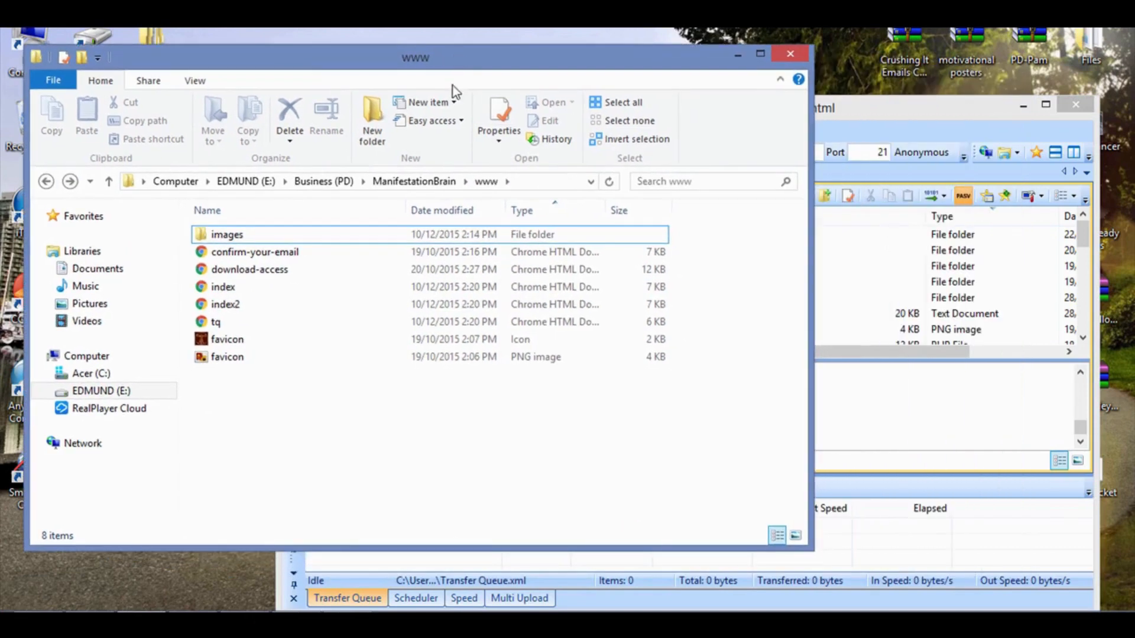
{"action": "left_click", "coordinate": [559, 287]}
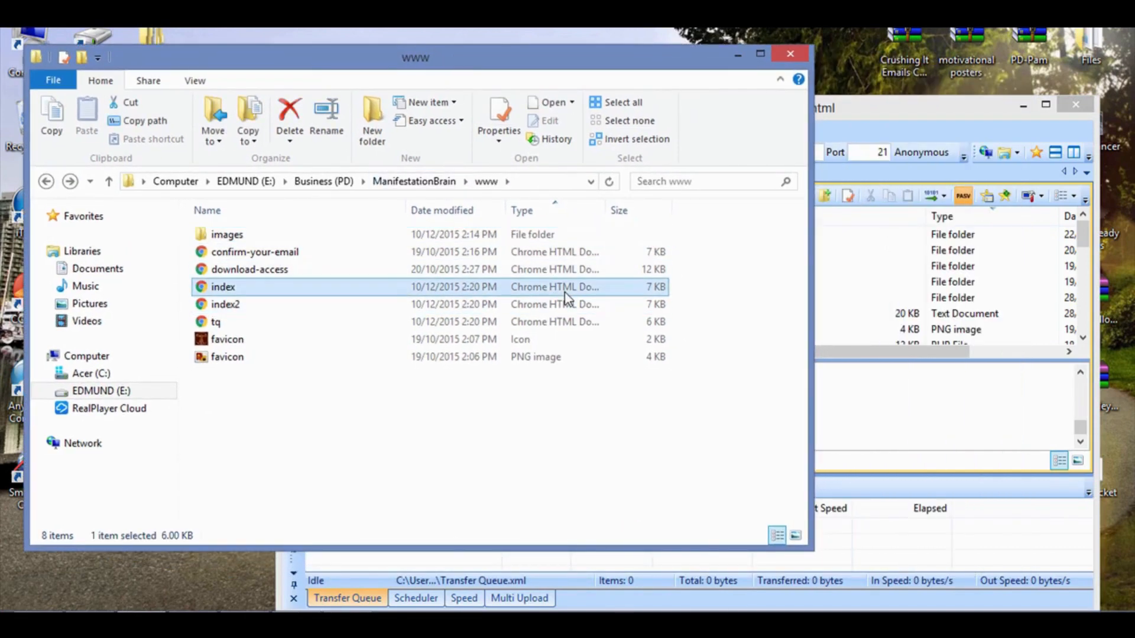
{"action": "left_click", "coordinate": [567, 304], "text": "shift"}
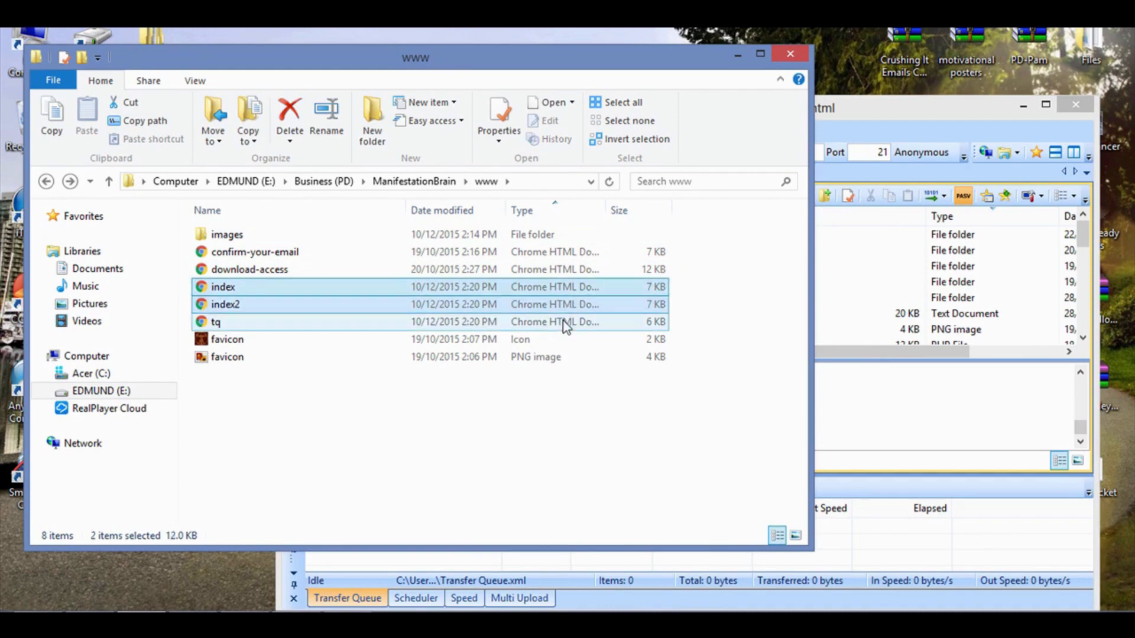
{"action": "left_click", "coordinate": [562, 324], "text": "shift"}
Upload index, index2 and tq into public_html via SmartFTP, then minimise the FTP window.
{"action": "left_click", "coordinate": [865, 121]}
{"action": "left_click_drag", "start_coordinate": [897, 115], "coordinate": [916, 113]}
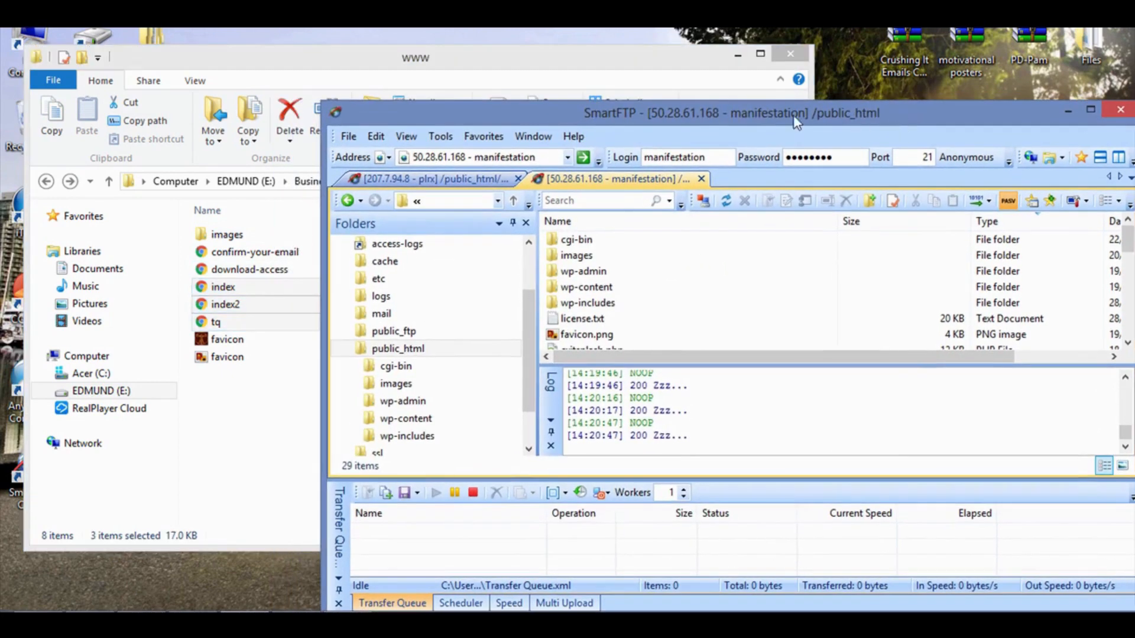
{"action": "left_click", "coordinate": [689, 88]}
{"action": "left_click_drag", "start_coordinate": [650, 311], "coordinate": [843, 331]}
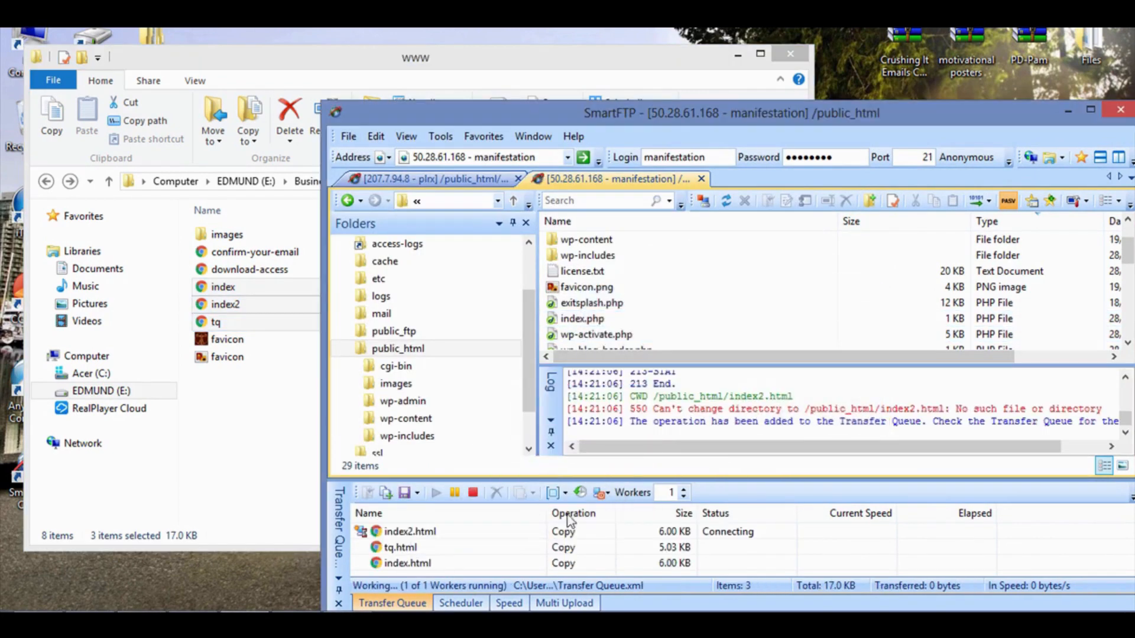
{"action": "left_click", "coordinate": [699, 319]}
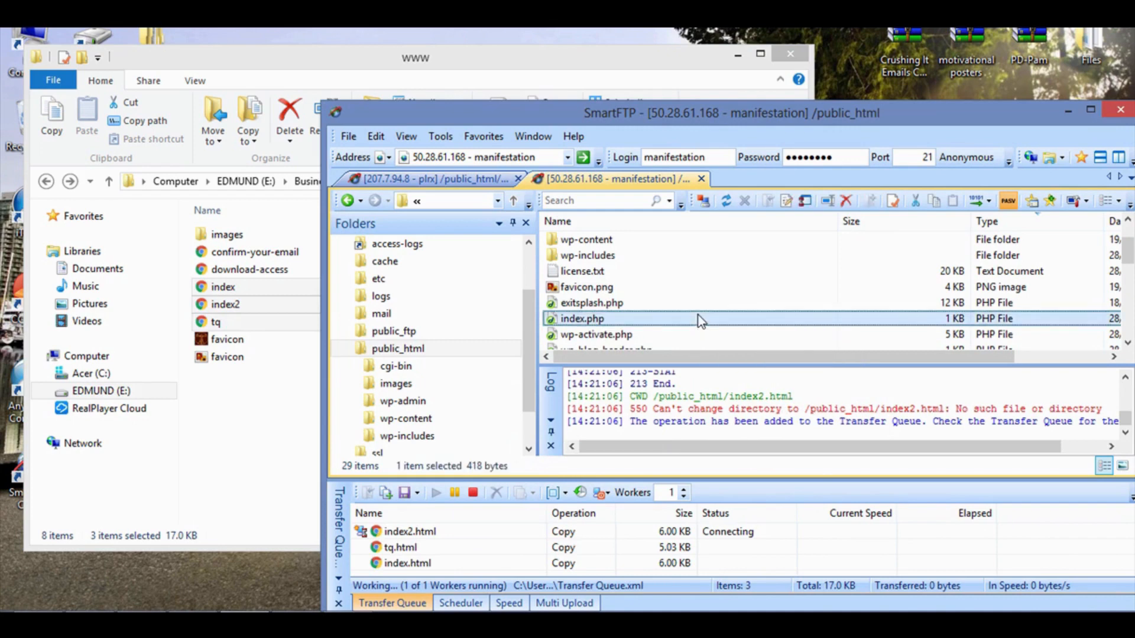
{"action": "scroll", "coordinate": [697, 313], "scroll_direction": "down", "scroll_amount": 6}
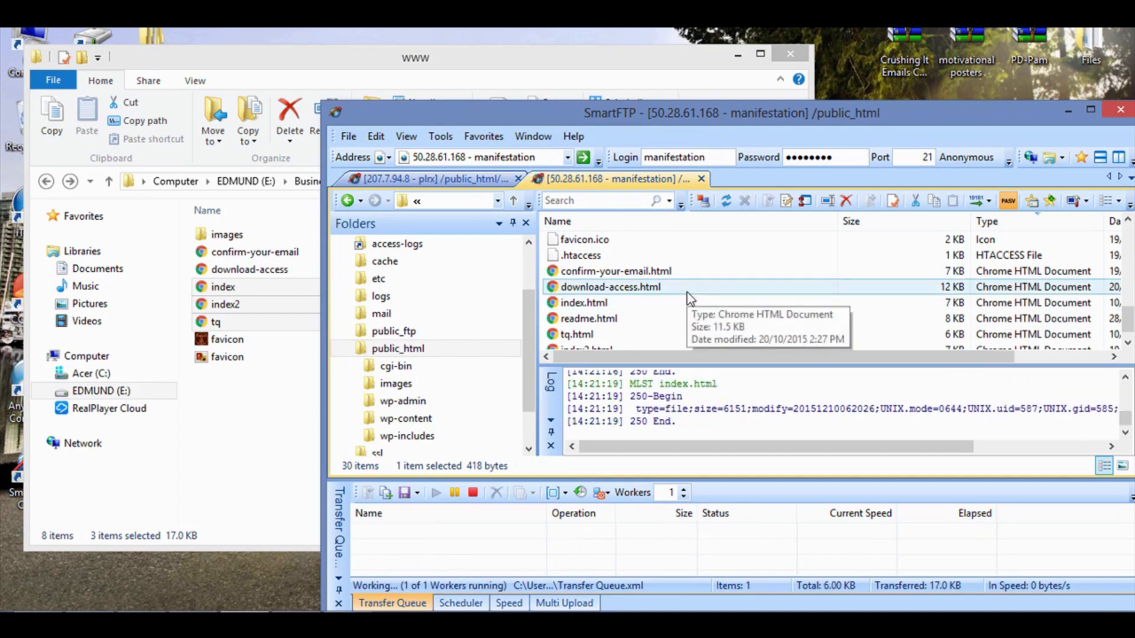
{"action": "left_click_drag", "start_coordinate": [725, 120], "coordinate": [565, 77]}
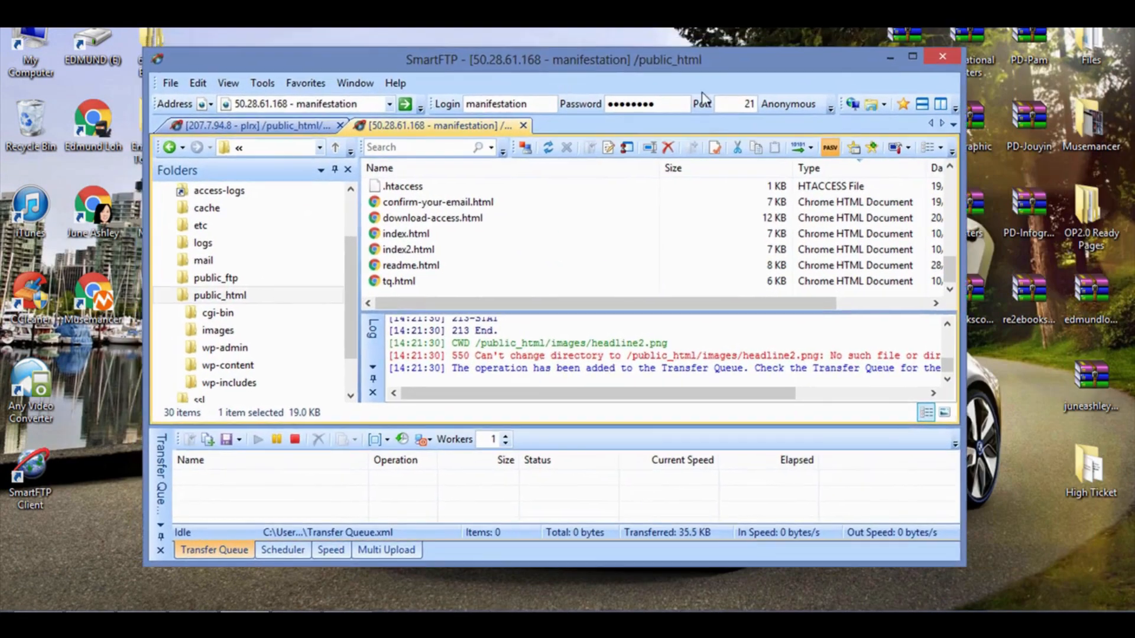
{"action": "left_click", "coordinate": [890, 56]}
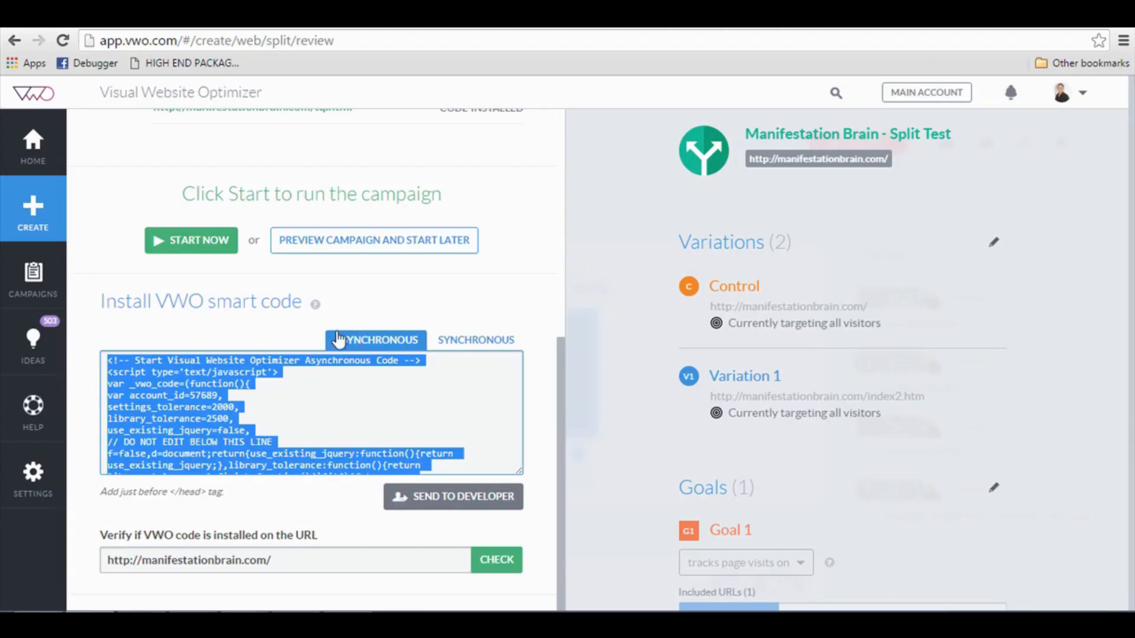
Run the smart code installation check for the manifestationbrain.com home page.
{"action": "scroll", "coordinate": [451, 385], "scroll_direction": "down", "scroll_amount": 5}
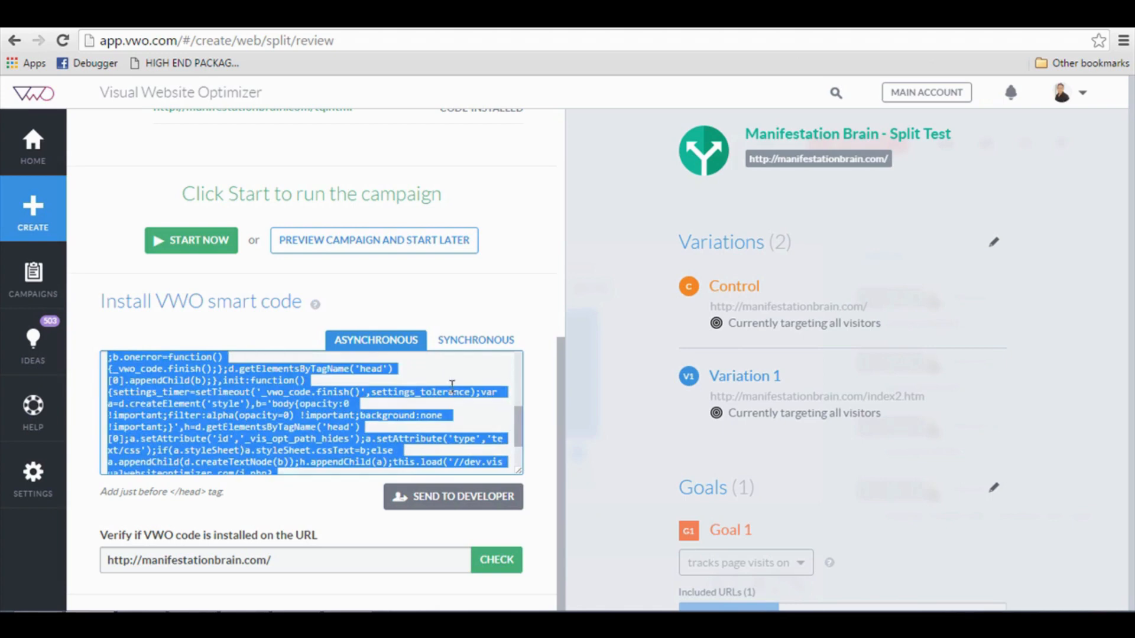
{"action": "left_click", "coordinate": [541, 409]}
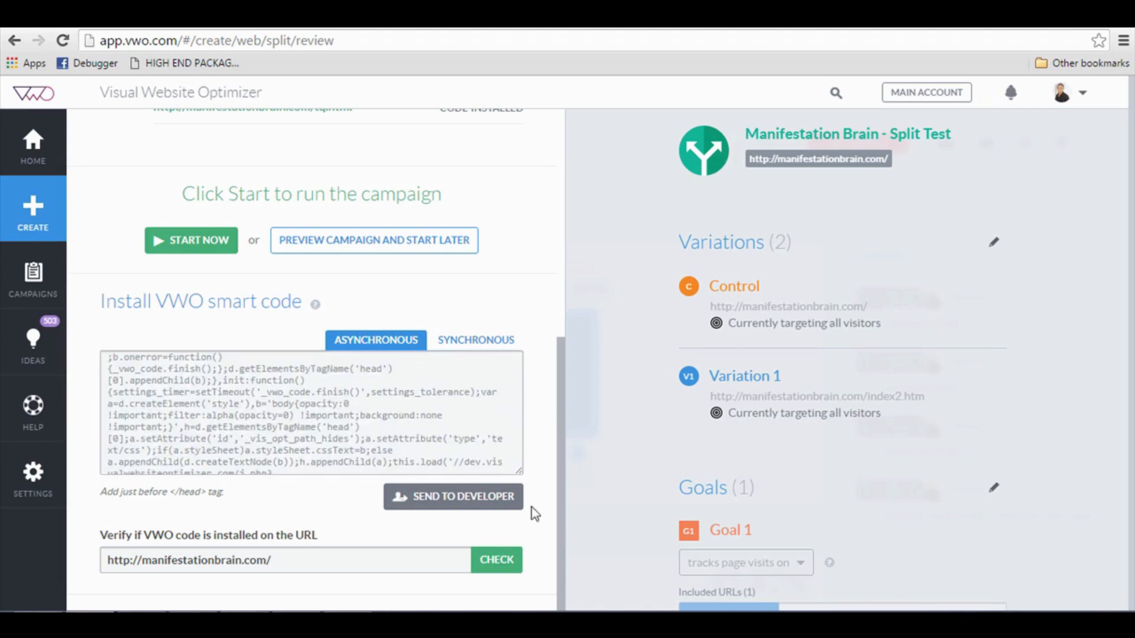
{"action": "left_click", "coordinate": [517, 567]}
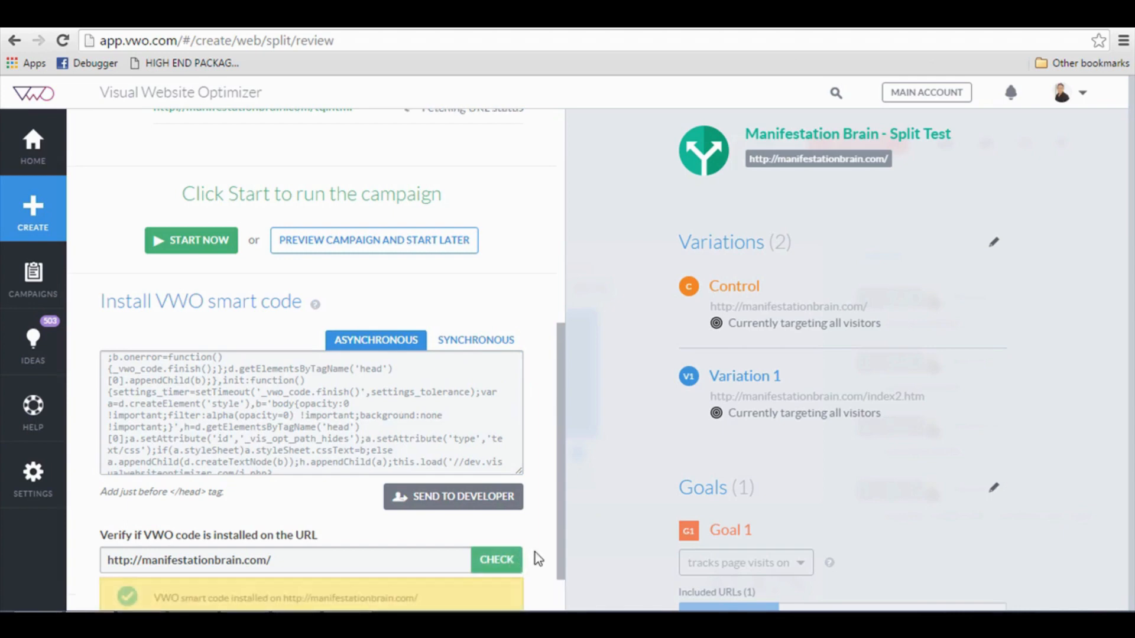
Re-run the check and confirm index2.htm and tq.html also report the code installed.
{"action": "scroll", "coordinate": [522, 538], "scroll_direction": "up", "scroll_amount": 7}
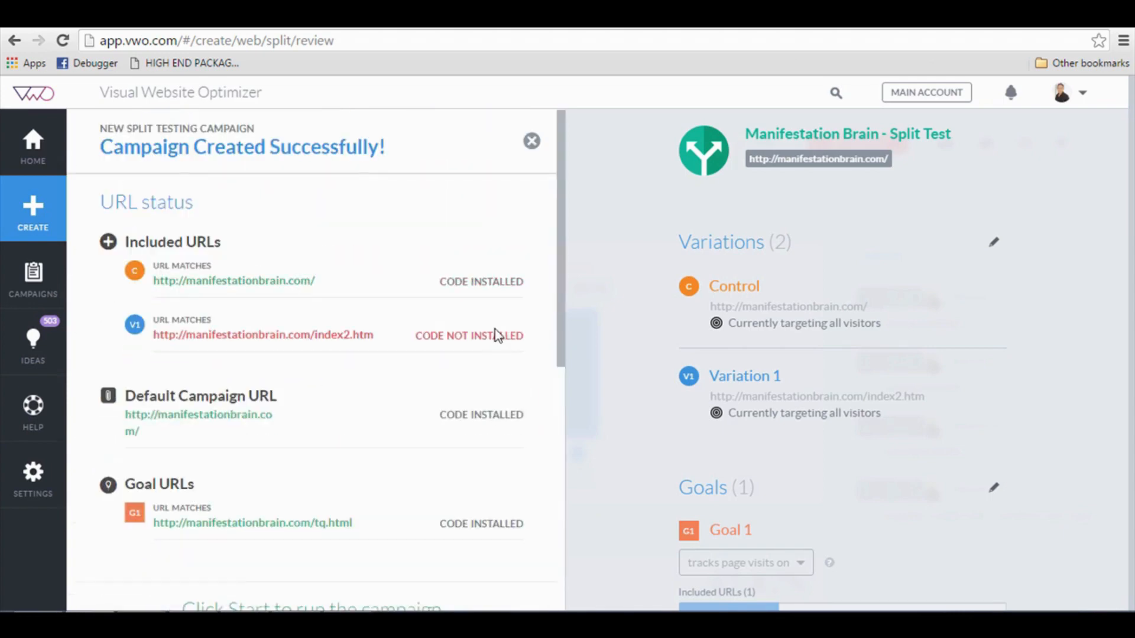
{"action": "scroll", "coordinate": [464, 331], "scroll_direction": "down", "scroll_amount": 8}
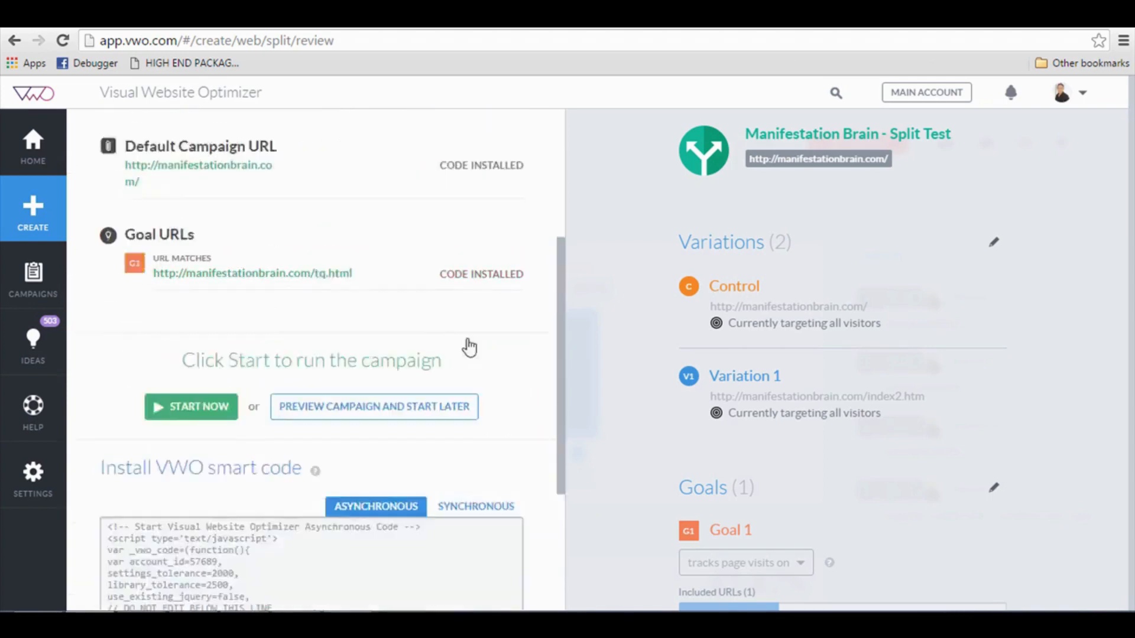
{"action": "left_click", "coordinate": [496, 501]}
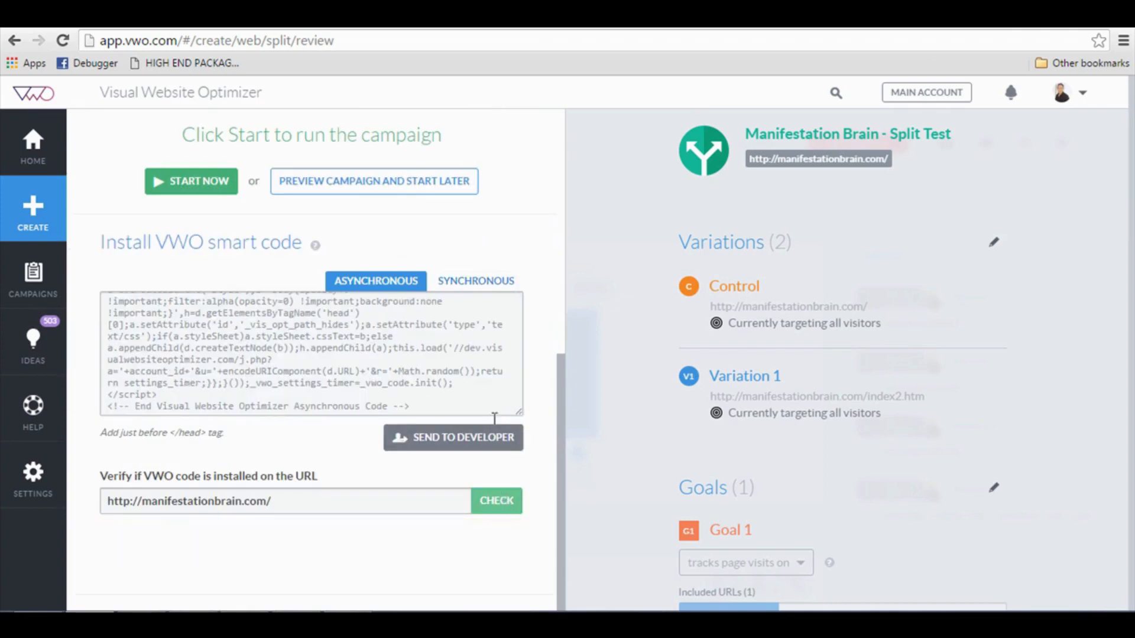
{"action": "scroll", "coordinate": [466, 354], "scroll_direction": "up", "scroll_amount": 8}
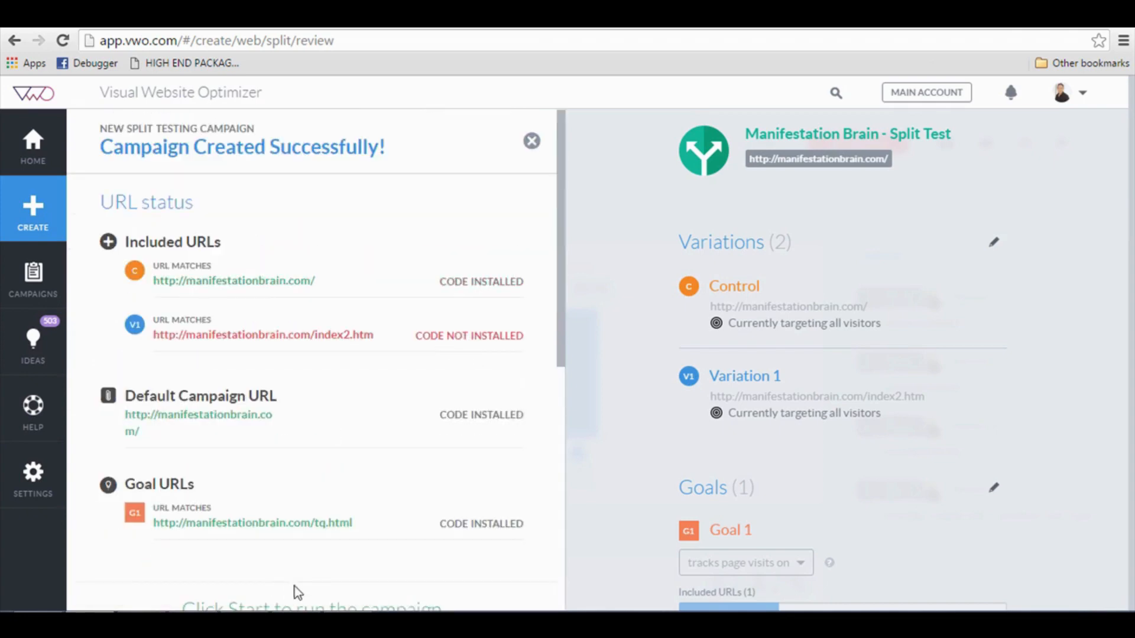
{"action": "scroll", "coordinate": [481, 507], "scroll_direction": "down", "scroll_amount": 8}
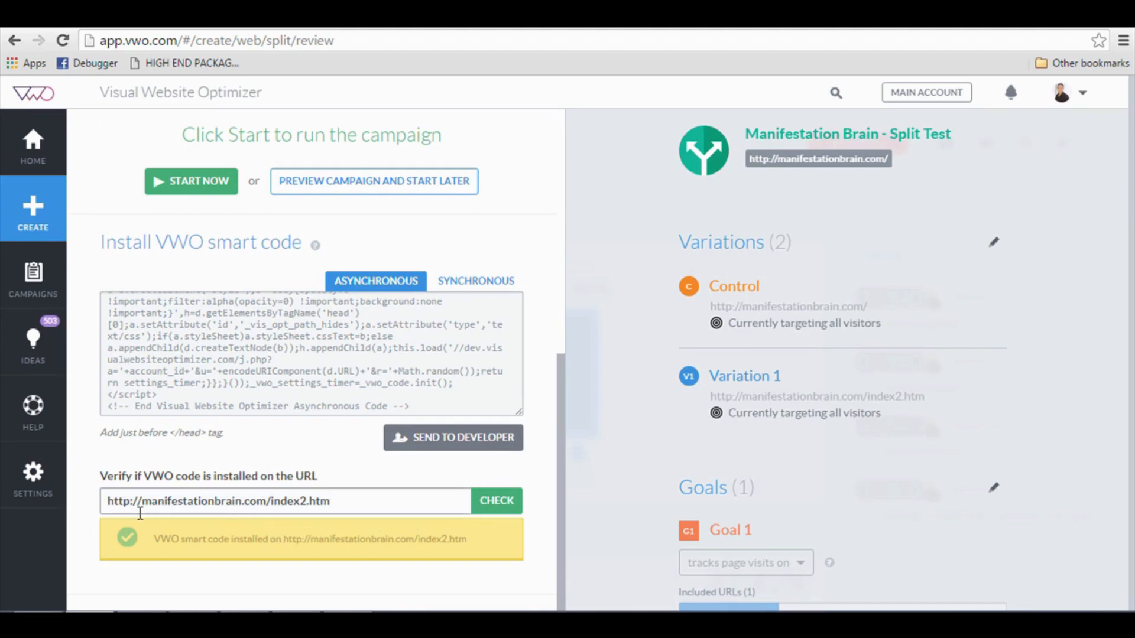
{"action": "scroll", "coordinate": [282, 253], "scroll_direction": "up", "scroll_amount": 3}
{"action": "scroll", "coordinate": [282, 253], "scroll_direction": "down", "scroll_amount": 3}
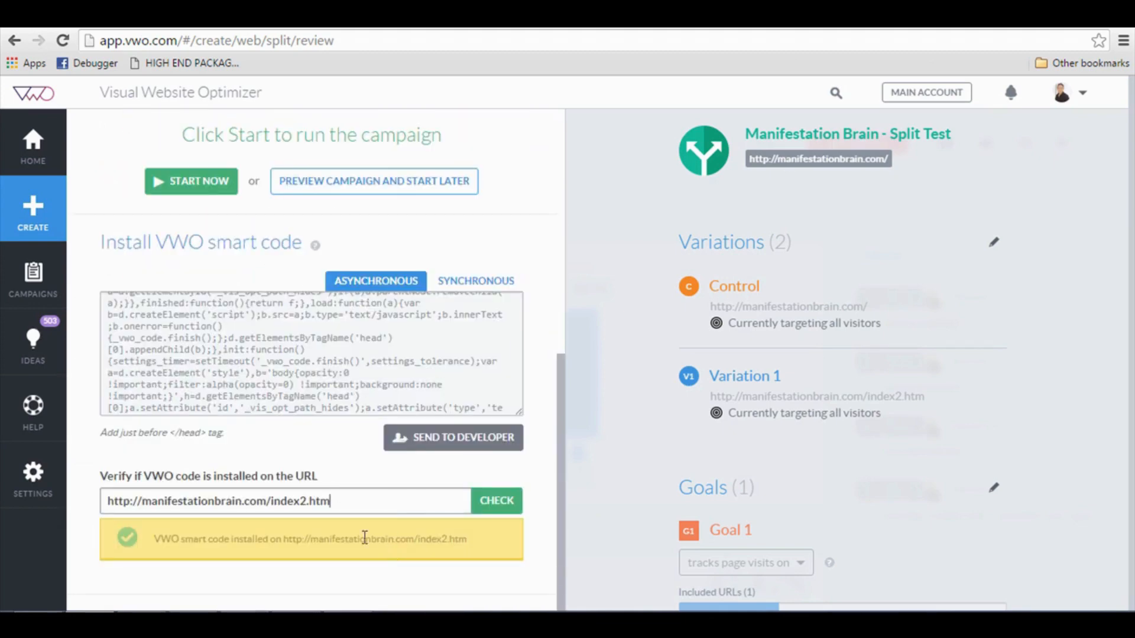
{"action": "scroll", "coordinate": [307, 544], "scroll_direction": "up", "scroll_amount": 3}
{"action": "scroll", "coordinate": [313, 548], "scroll_direction": "up", "scroll_amount": 5}
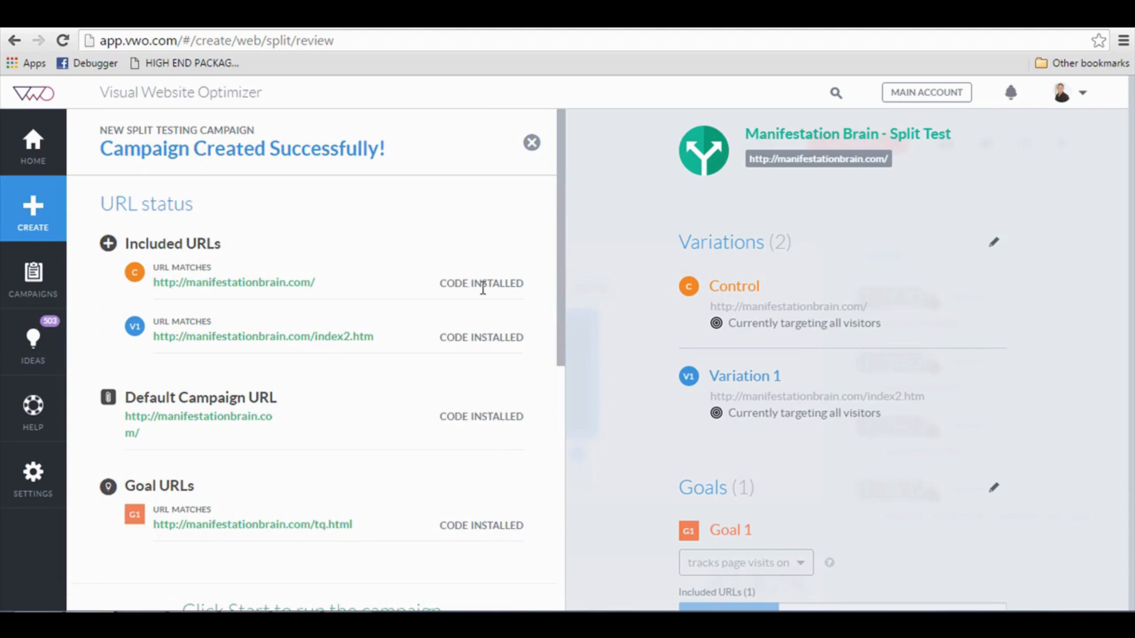
{"action": "scroll", "coordinate": [471, 395], "scroll_direction": "down", "scroll_amount": 8}
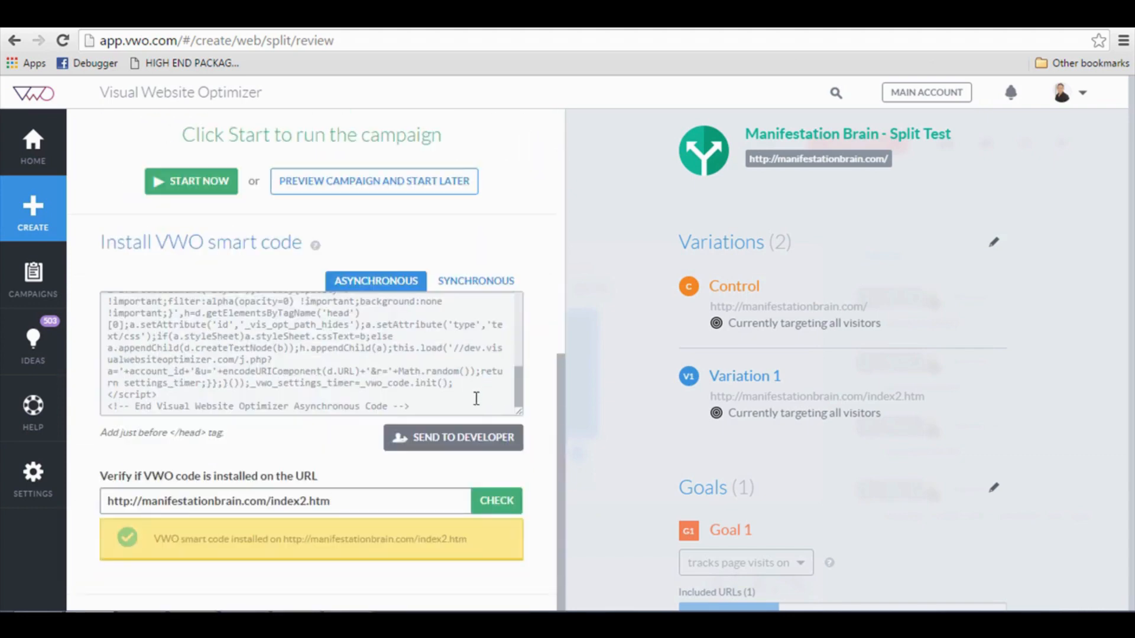
{"action": "scroll", "coordinate": [449, 496], "scroll_direction": "up", "scroll_amount": 8}
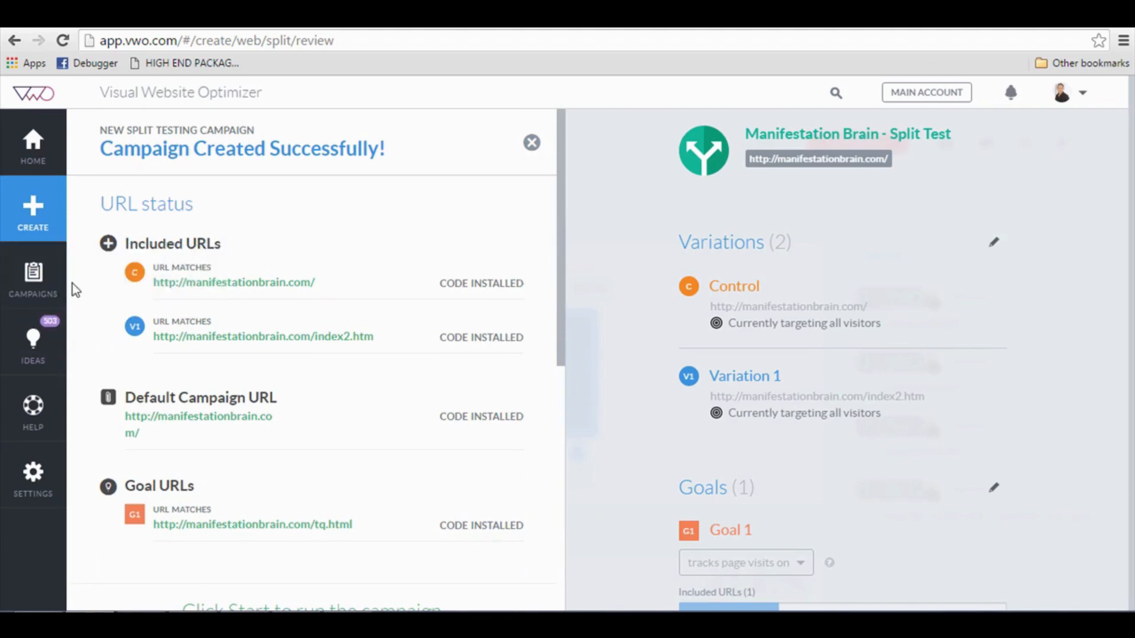
Start the Manifestation Brain - Split Test campaign from its summary page.
{"action": "left_click", "coordinate": [57, 289]}
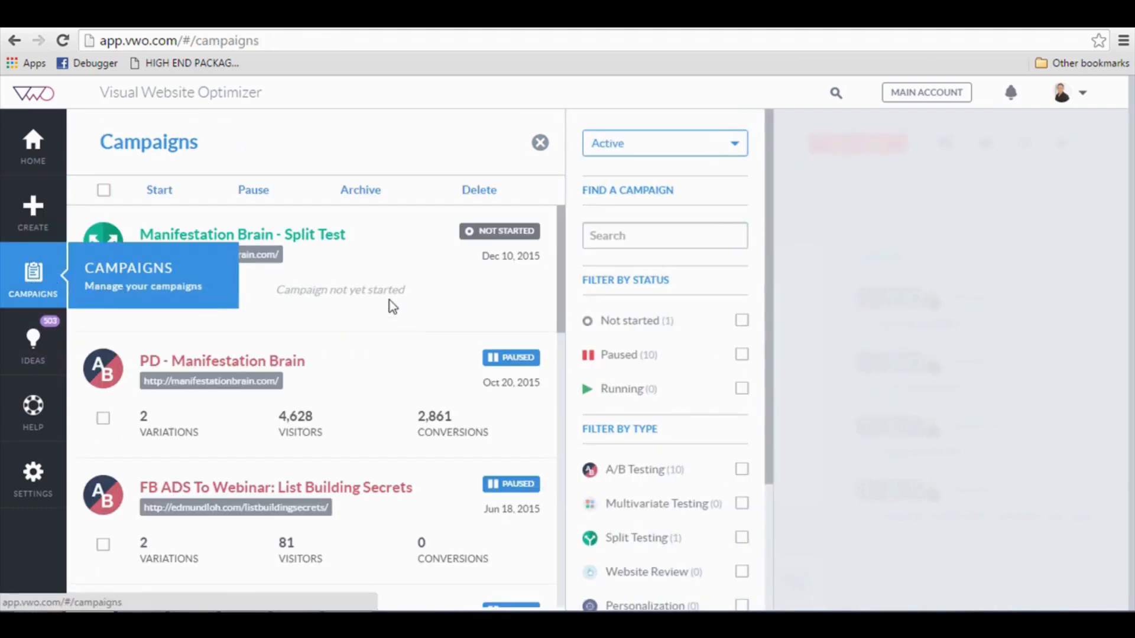
{"action": "left_click", "coordinate": [484, 256]}
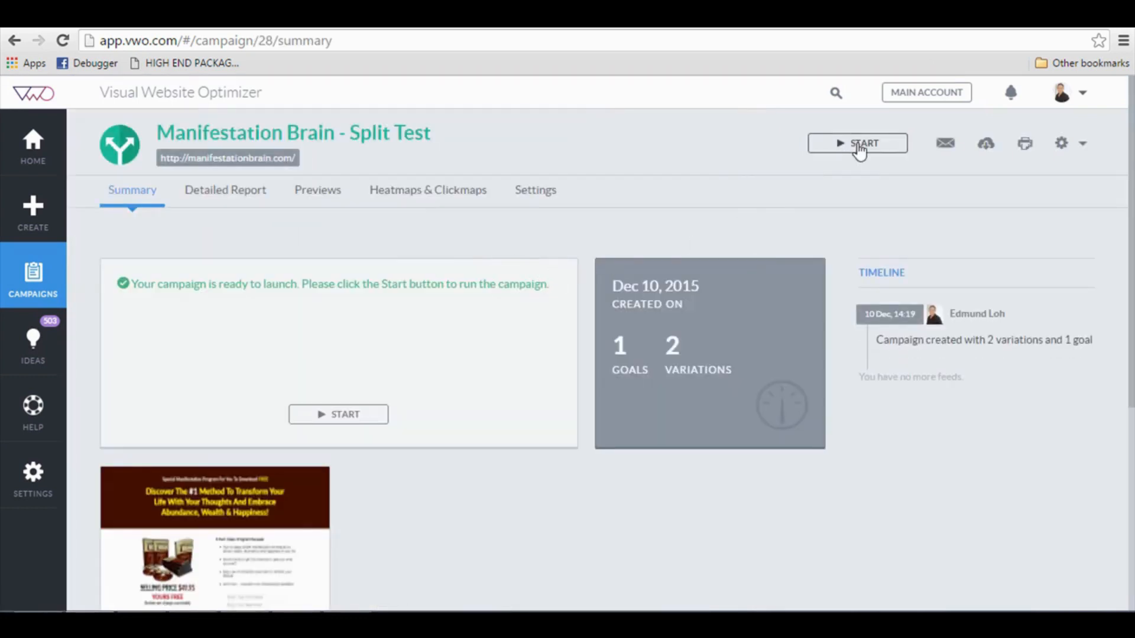
{"action": "left_click", "coordinate": [349, 414]}
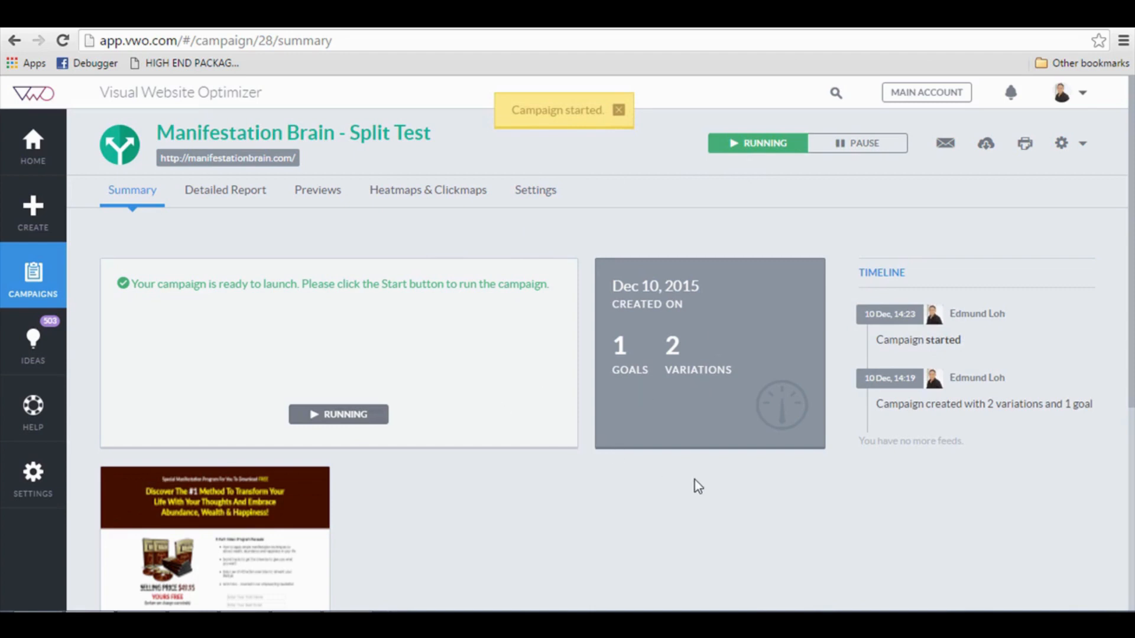
{"action": "scroll", "coordinate": [672, 488], "scroll_direction": "down", "scroll_amount": 3}
{"action": "scroll", "coordinate": [672, 486], "scroll_direction": "up", "scroll_amount": 3}
Open the manifestationbrain.com home page in a new tab using the index2.htm address minus the page name.
{"action": "key", "text": "ctrl+Tab"}
{"action": "left_click", "coordinate": [268, 43]}
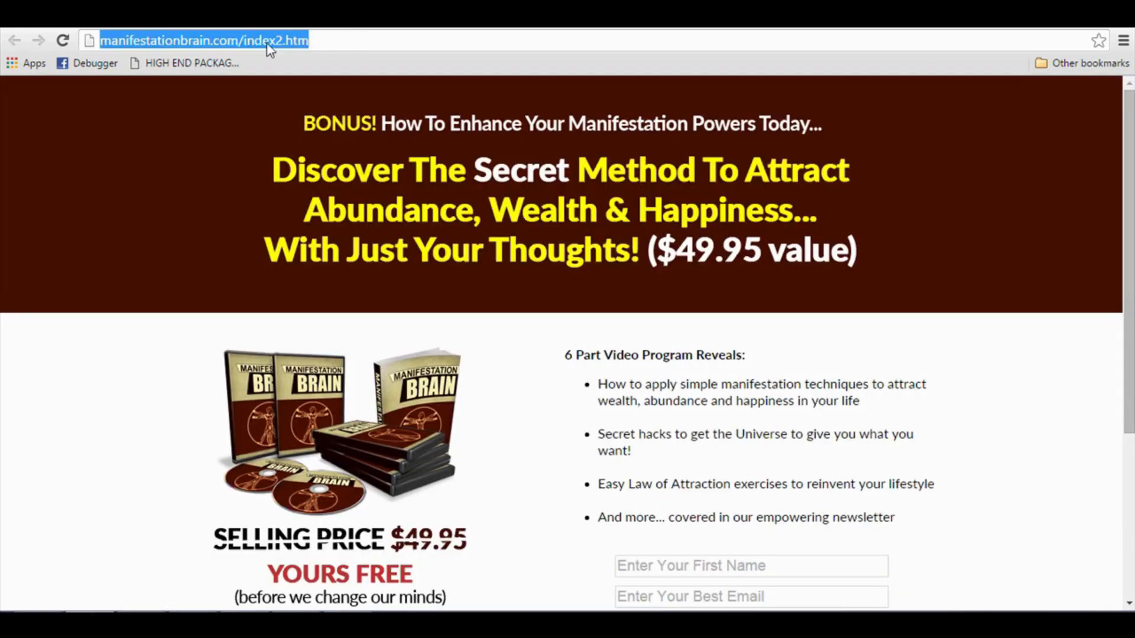
{"action": "key", "text": "ctrl+c"}
{"action": "key", "text": "ctrl+t"}
{"action": "key", "text": "ctrl+v"}
{"action": "left_click_drag", "start_coordinate": [286, 40], "coordinate": [461, 40]}
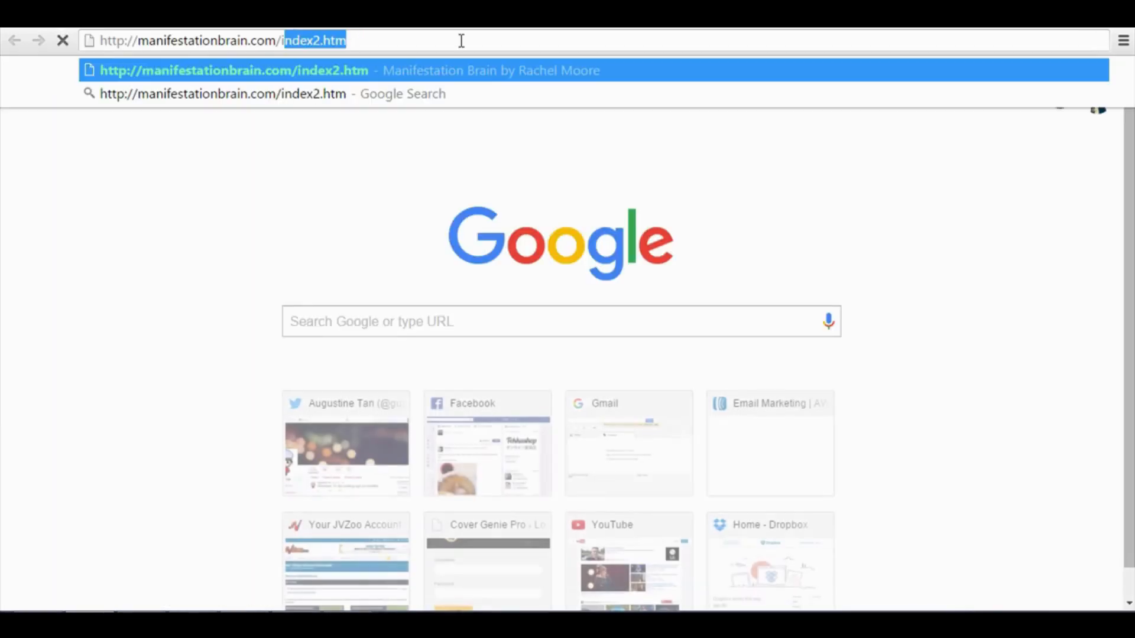
{"action": "key", "text": "BackSpace"}
{"action": "key", "text": "Return"}
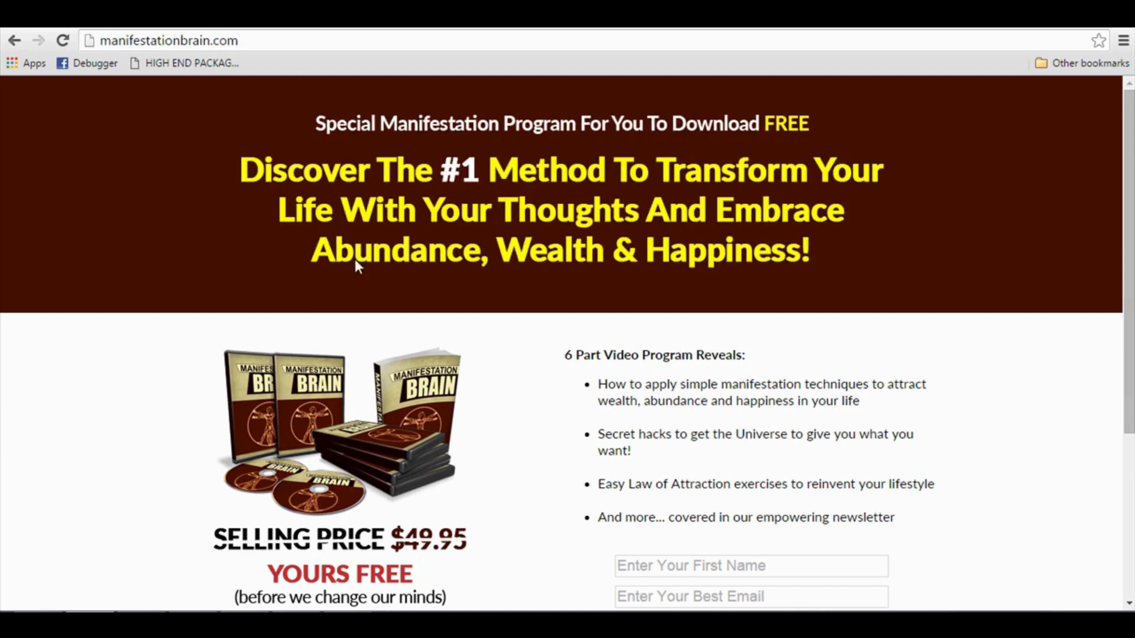
{"action": "scroll", "coordinate": [355, 260], "scroll_direction": "down", "scroll_amount": 4}
{"action": "scroll", "coordinate": [400, 278], "scroll_direction": "up", "scroll_amount": 4}
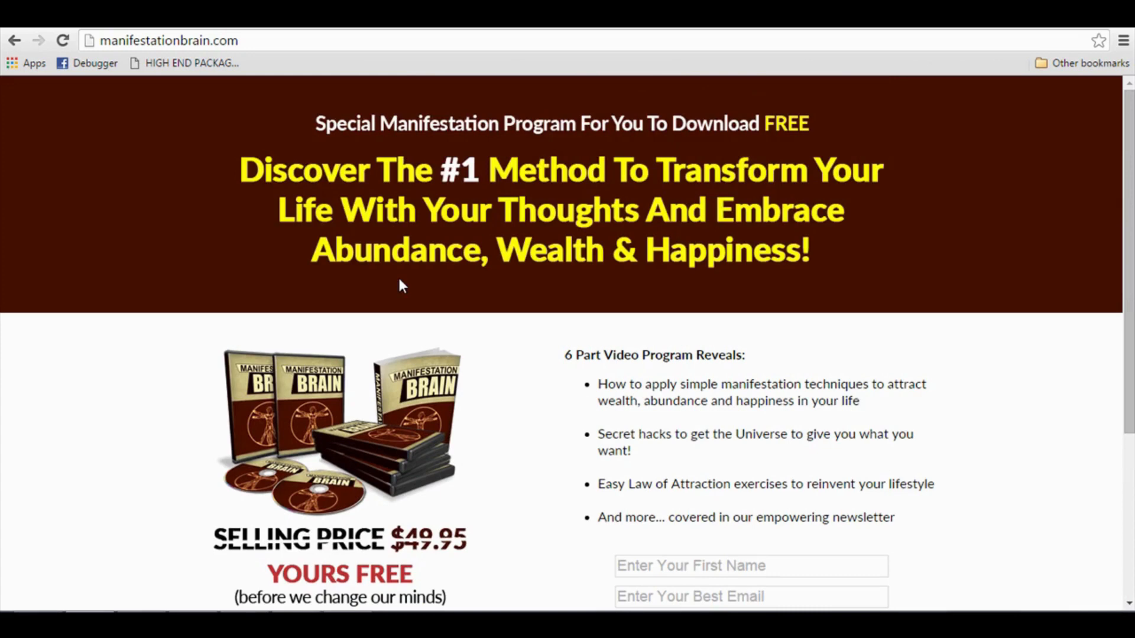
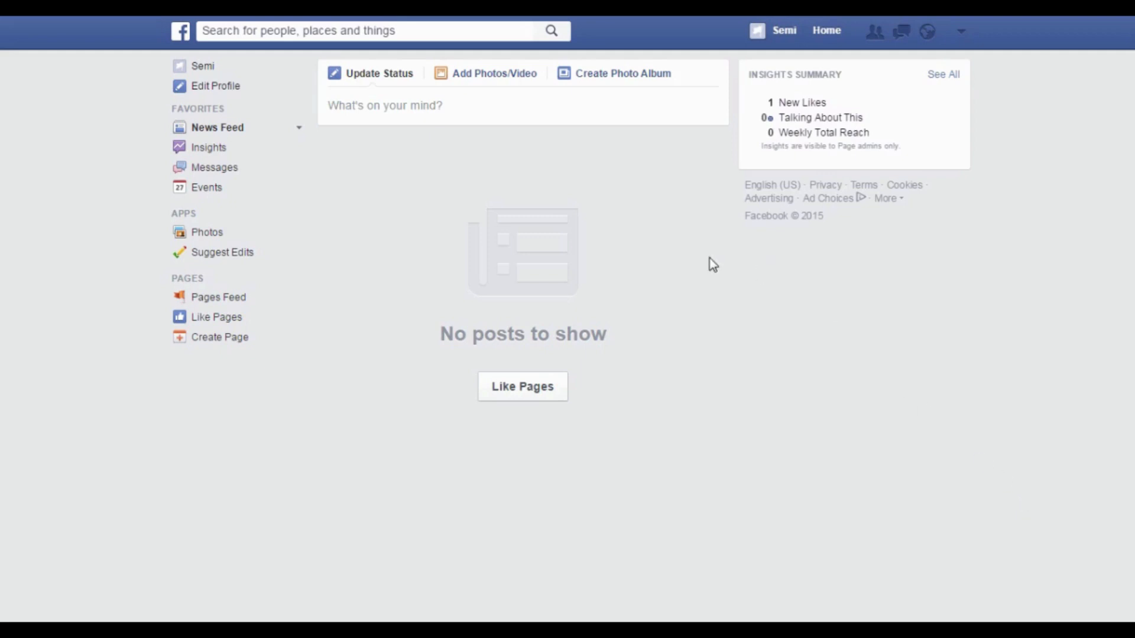
Choose Create Ads from the account dropdown in Facebook's top bar.
{"action": "left_click", "coordinate": [960, 36]}
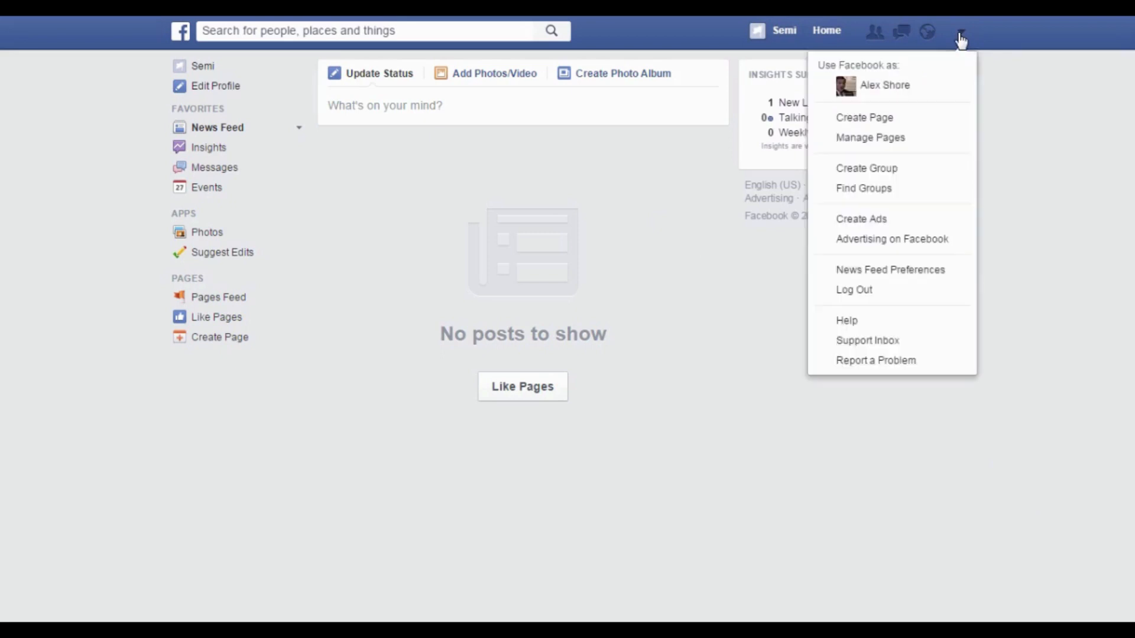
{"action": "left_click", "coordinate": [888, 221]}
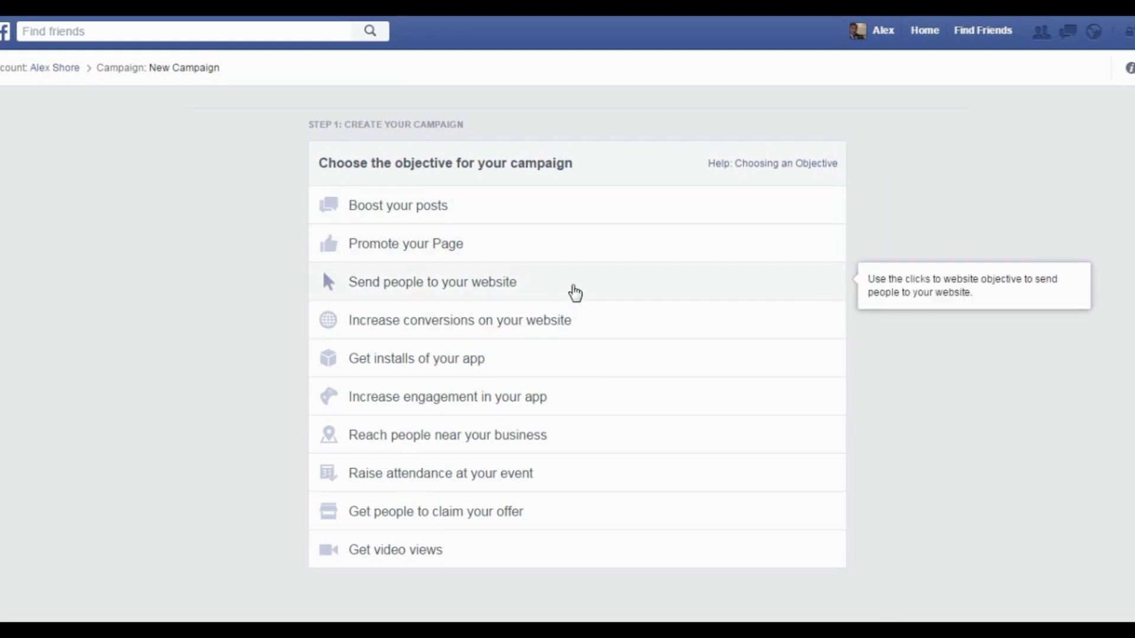
Choose the 'Send people to your website' objective for t33shirtprofits.com, with no pixel, and continue.
{"action": "left_click", "coordinate": [574, 293]}
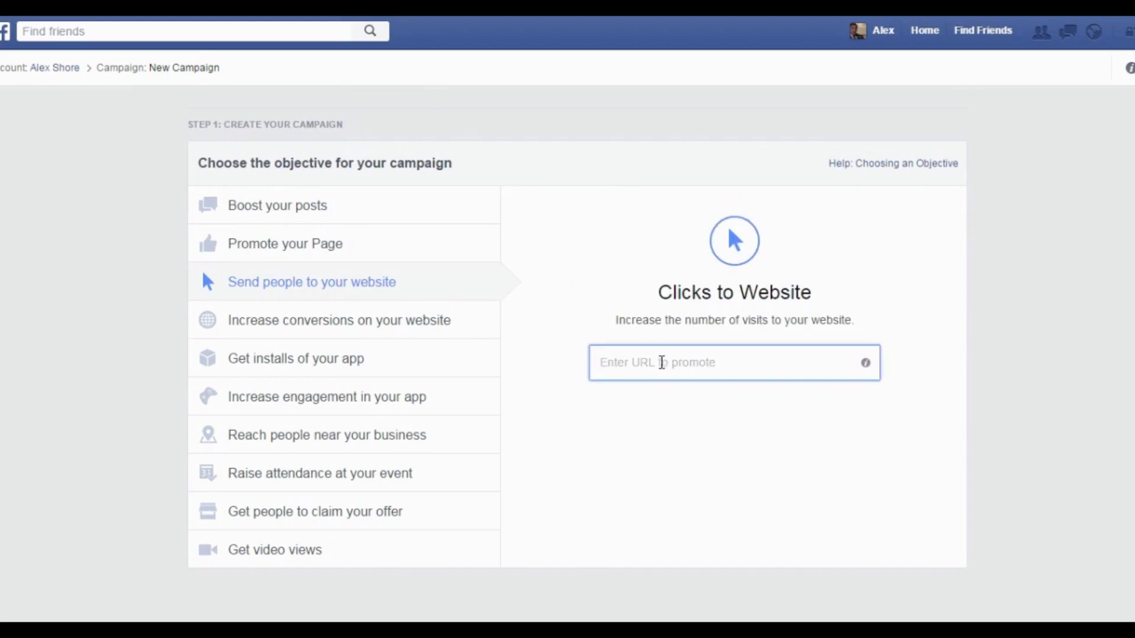
{"action": "type", "text": "t33"}
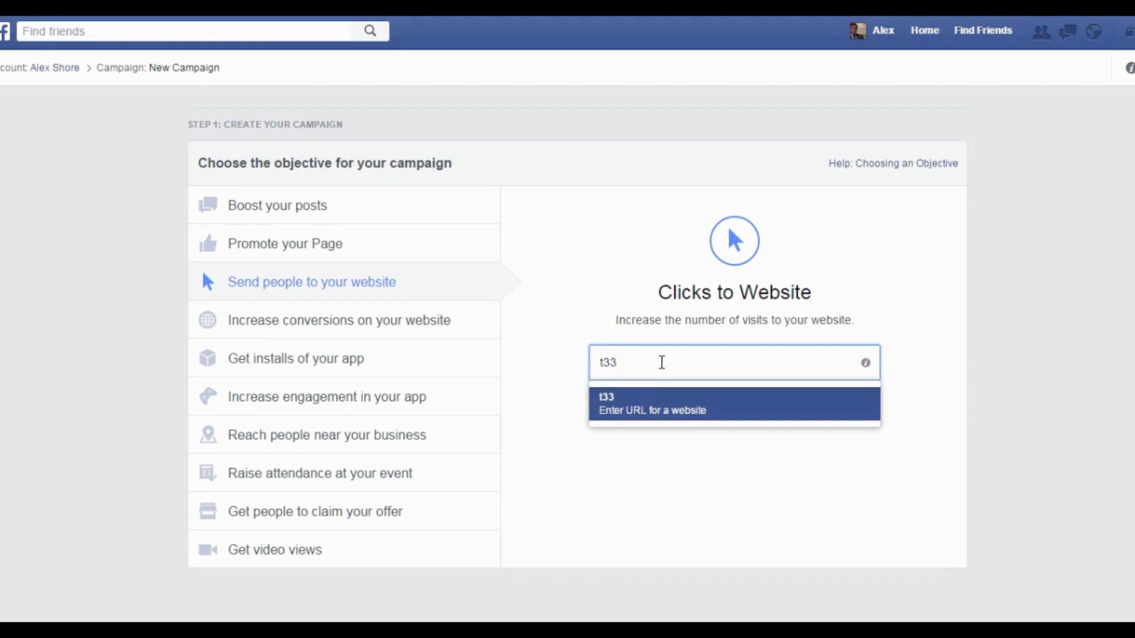
{"action": "type", "text": "shirtprofi"}
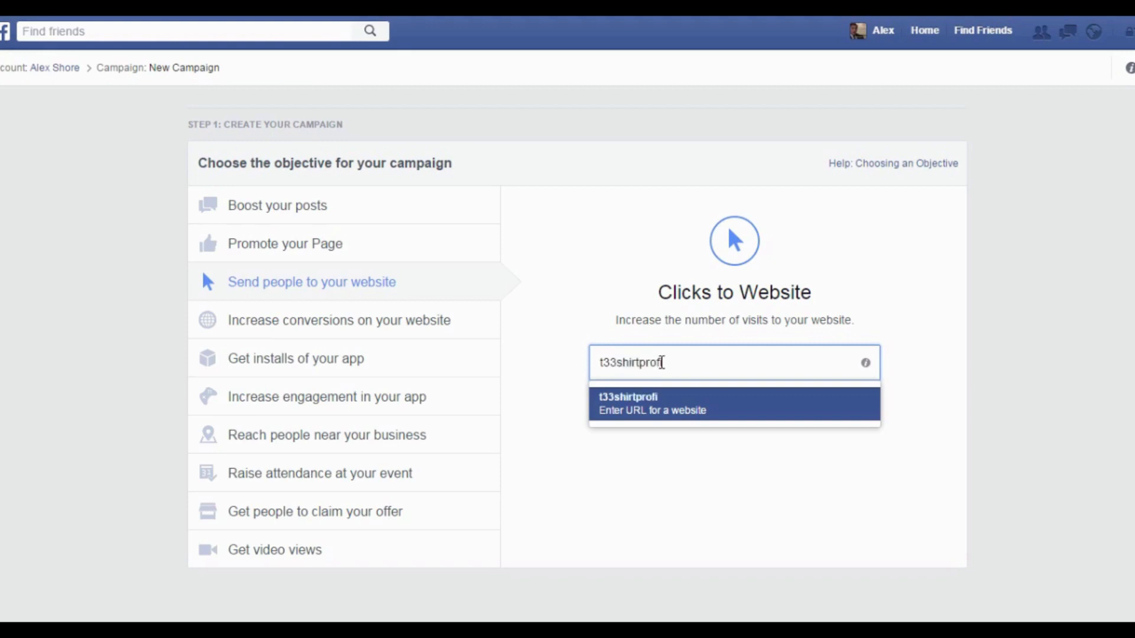
{"action": "type", "text": "ts.com"}
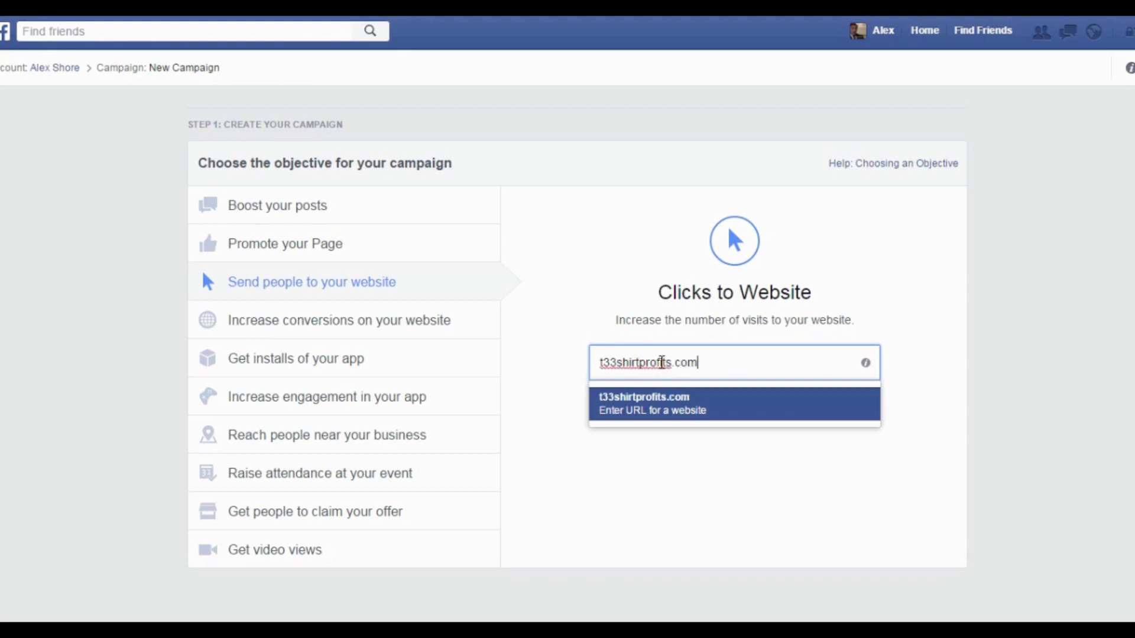
{"action": "left_click", "coordinate": [746, 407]}
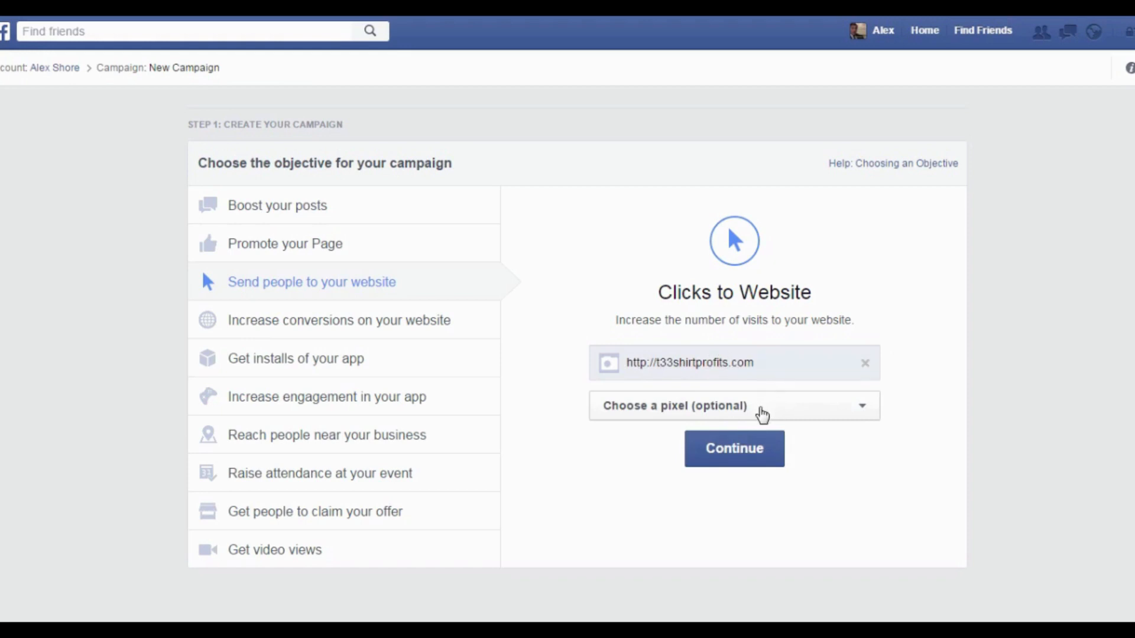
{"action": "left_click", "coordinate": [761, 414]}
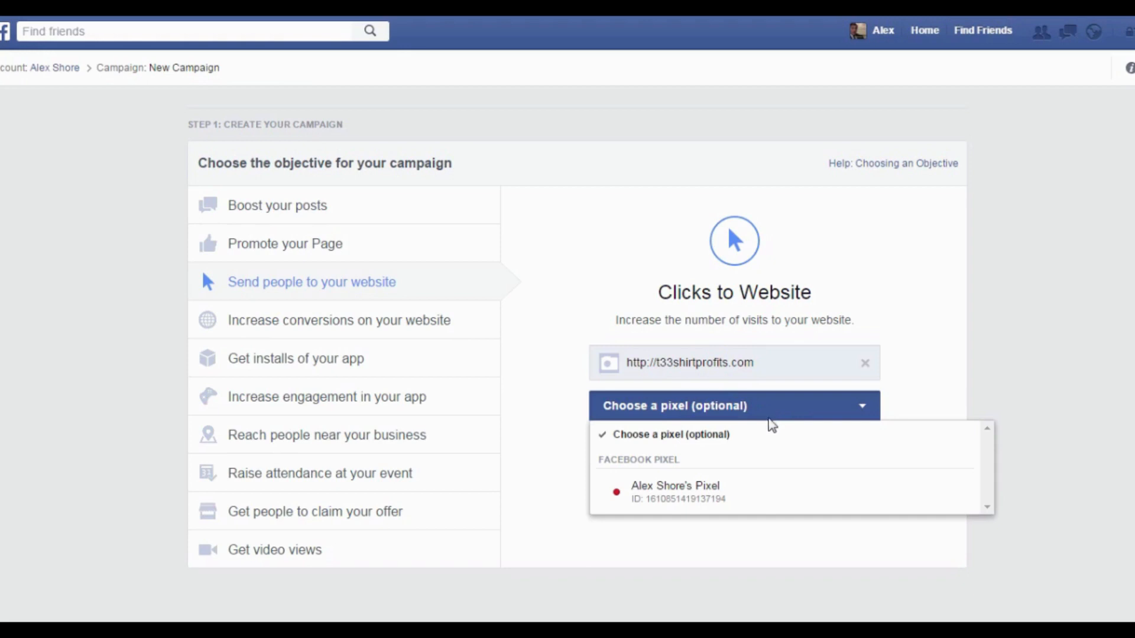
{"action": "left_click", "coordinate": [860, 412]}
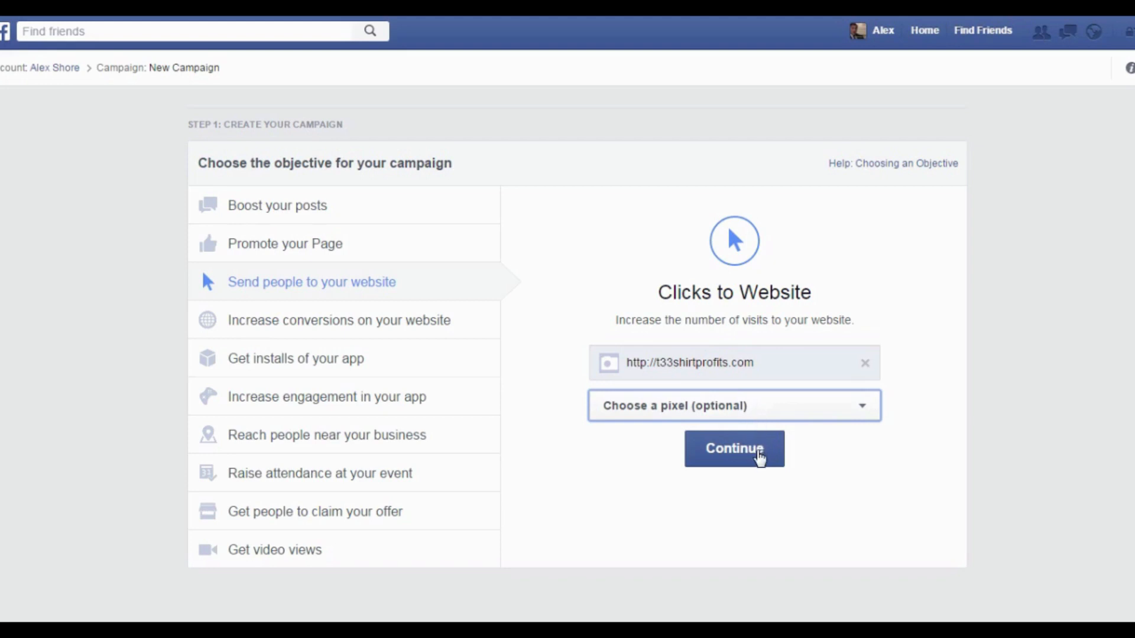
{"action": "left_click", "coordinate": [760, 455]}
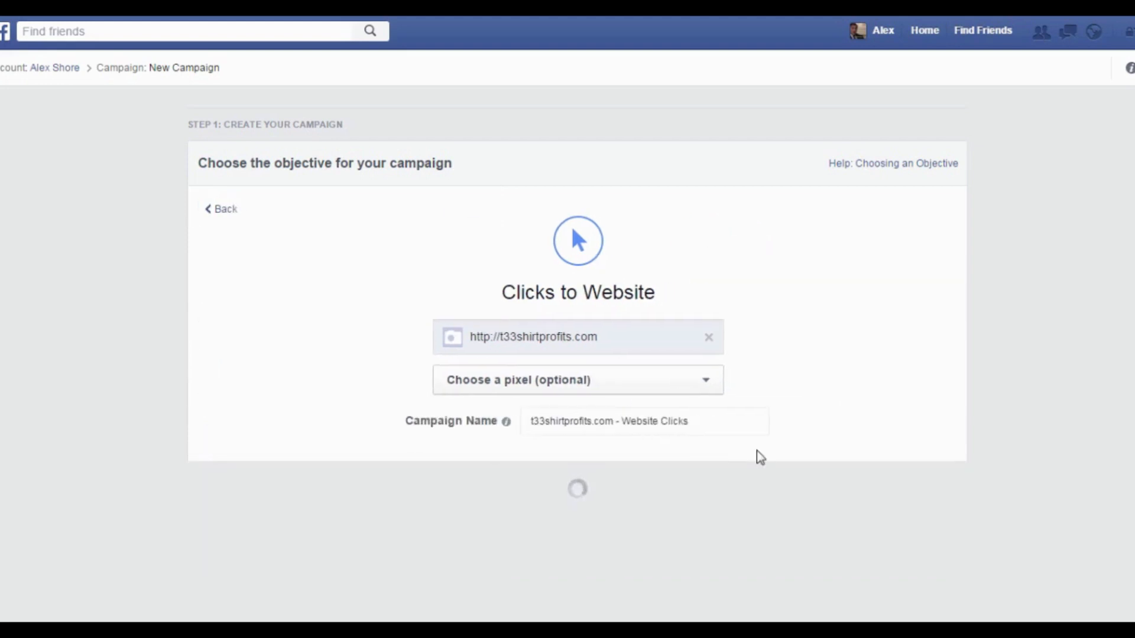
Change the Account Country from Malaysia to United States.
{"action": "scroll", "coordinate": [628, 430], "scroll_direction": "down", "scroll_amount": 1}
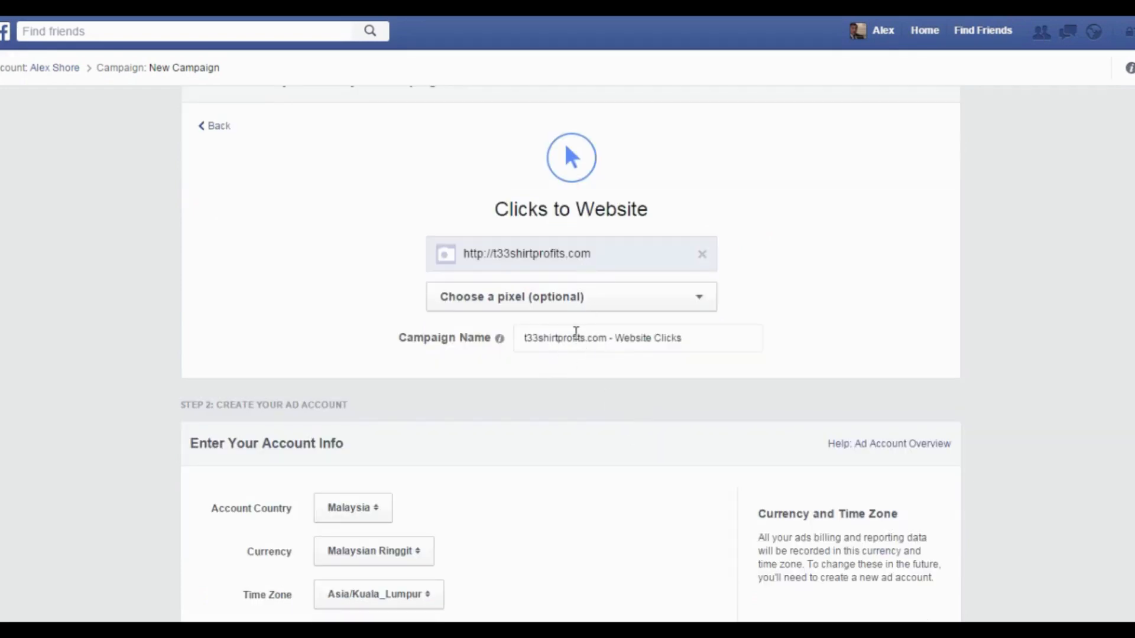
{"action": "scroll", "coordinate": [576, 332], "scroll_direction": "down", "scroll_amount": 1}
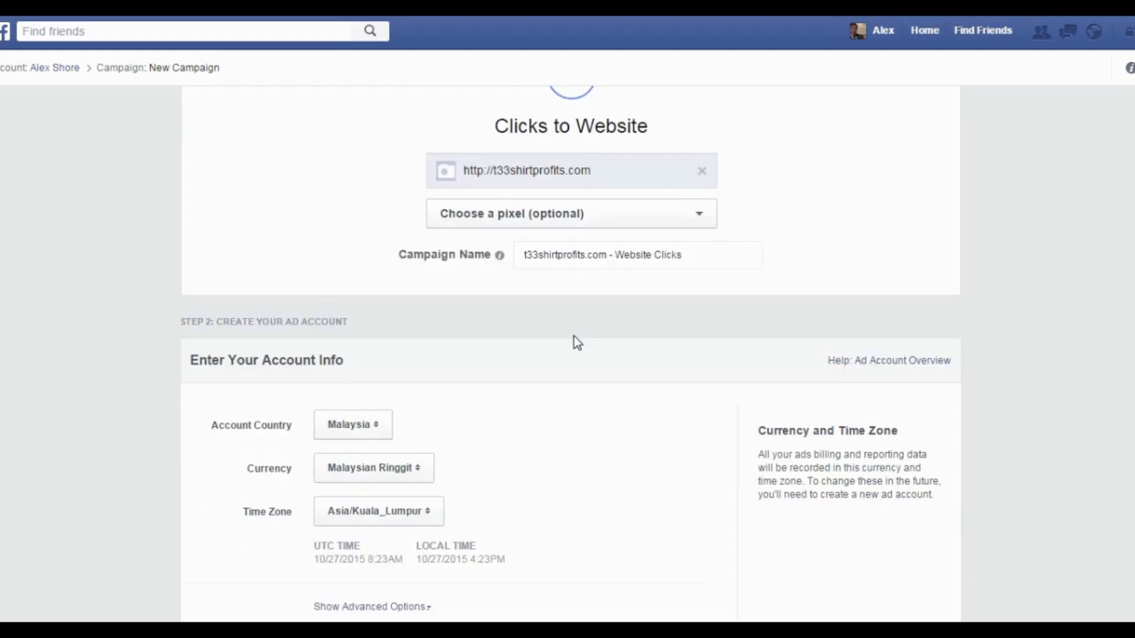
{"action": "scroll", "coordinate": [574, 336], "scroll_direction": "down", "scroll_amount": 1}
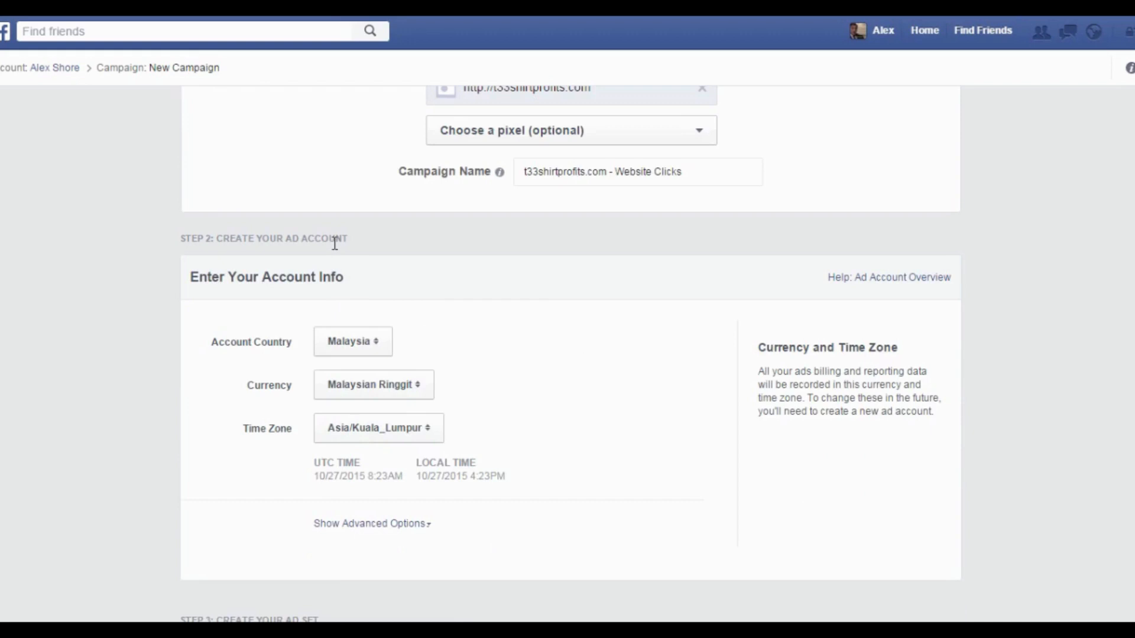
{"action": "left_click", "coordinate": [388, 353]}
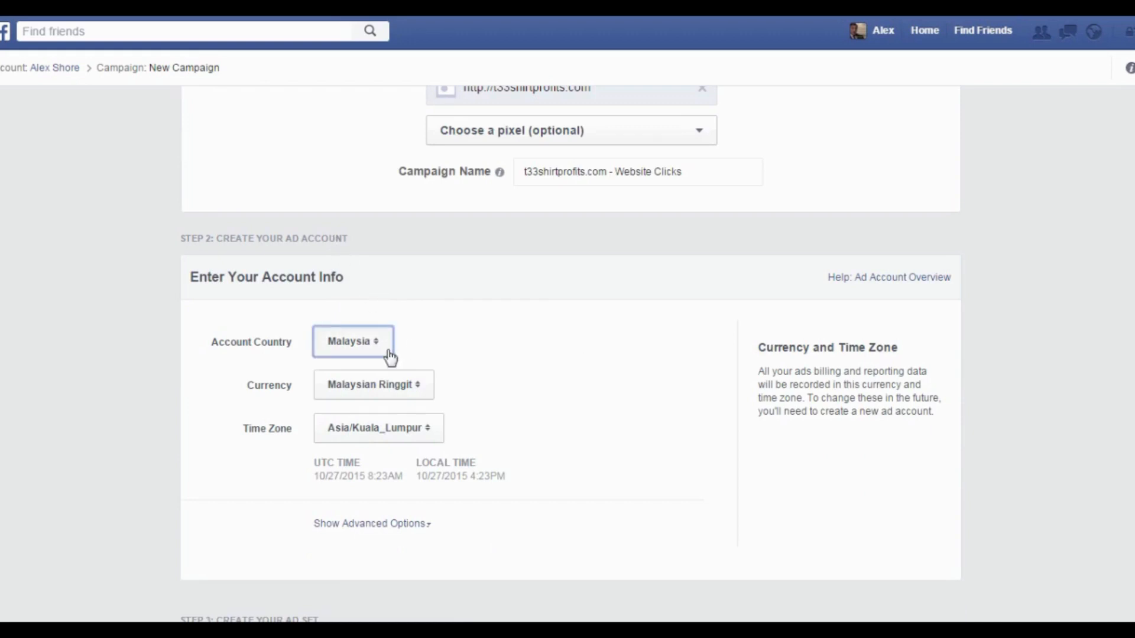
{"action": "key", "text": "u"}
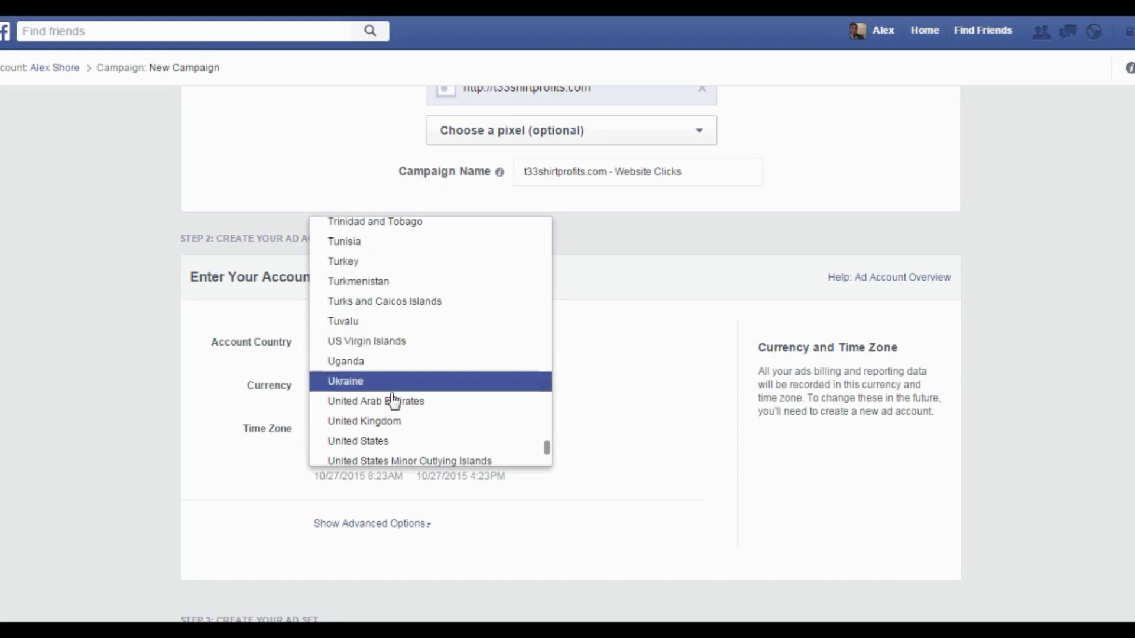
{"action": "left_click", "coordinate": [390, 440]}
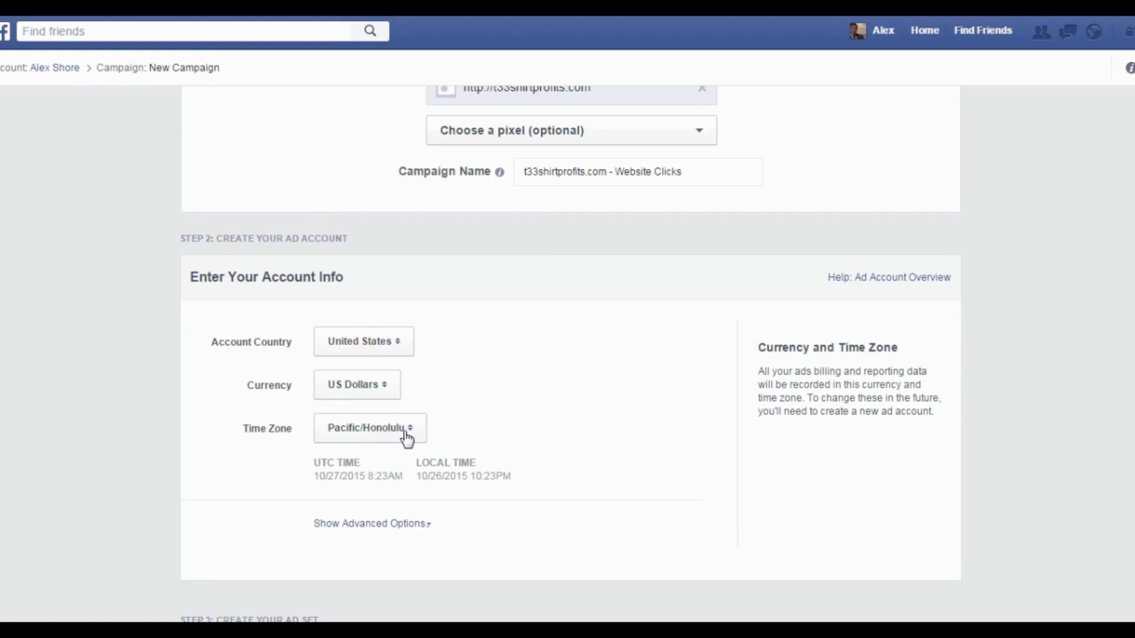
Review the advanced ad account options, including the account name, then hide them again.
{"action": "scroll", "coordinate": [502, 422], "scroll_direction": "down", "scroll_amount": 1}
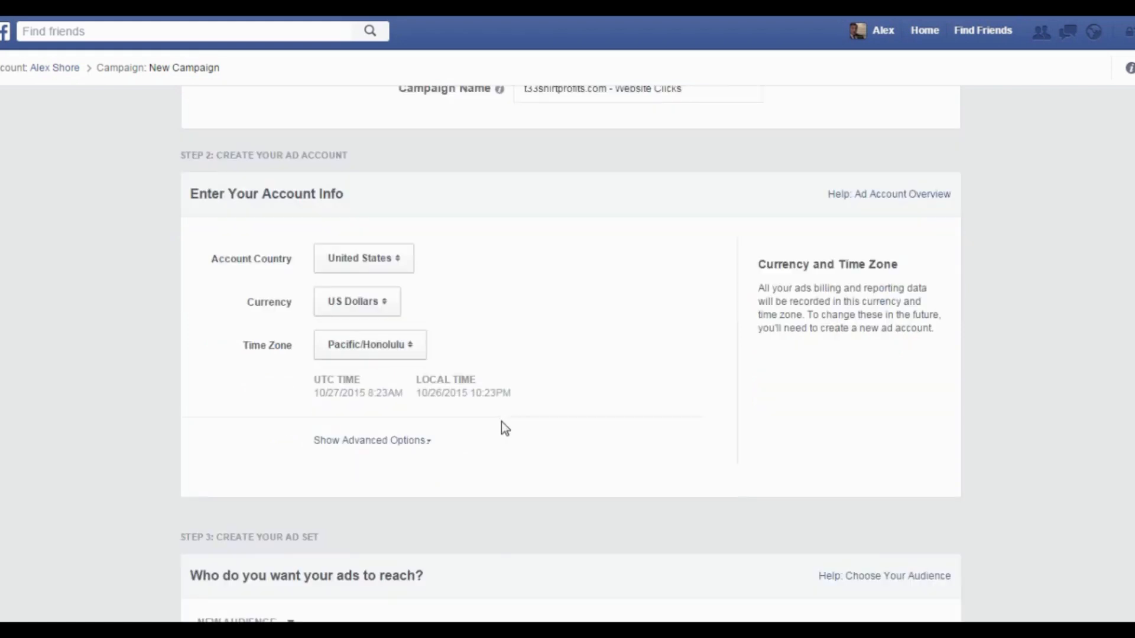
{"action": "left_click", "coordinate": [391, 443]}
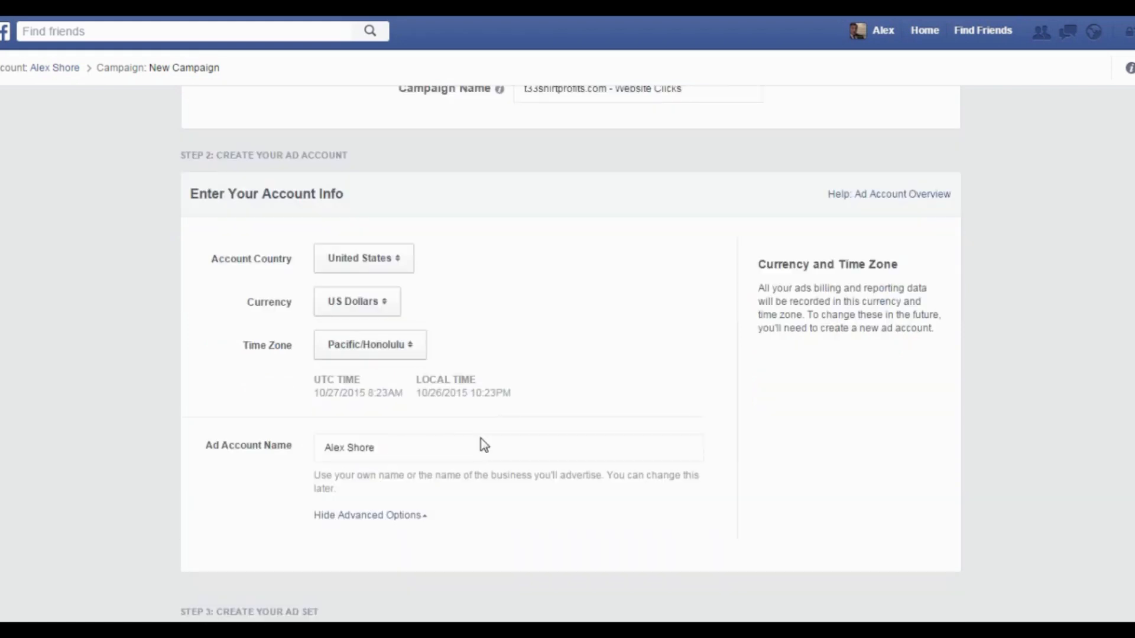
{"action": "scroll", "coordinate": [484, 446], "scroll_direction": "down", "scroll_amount": 2}
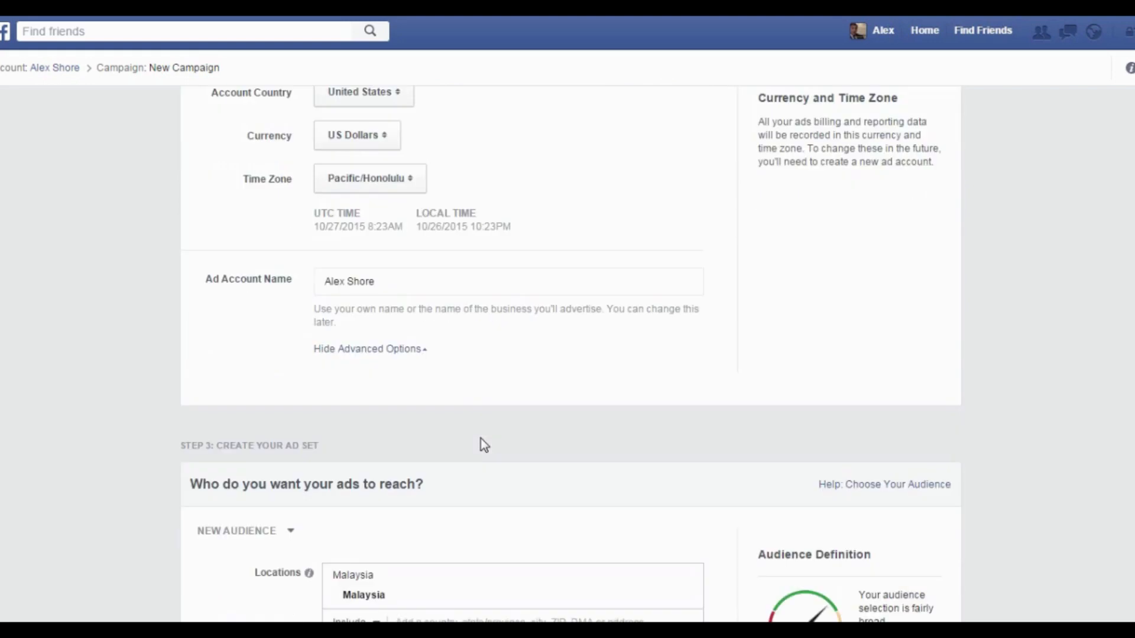
{"action": "left_click", "coordinate": [387, 278]}
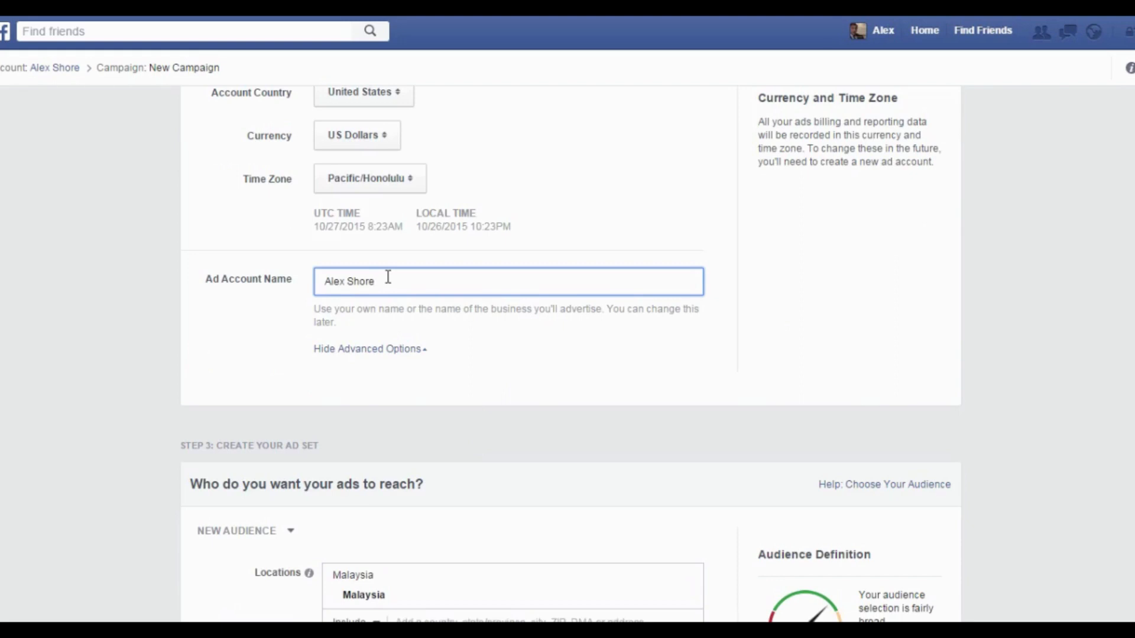
{"action": "left_click", "coordinate": [414, 349]}
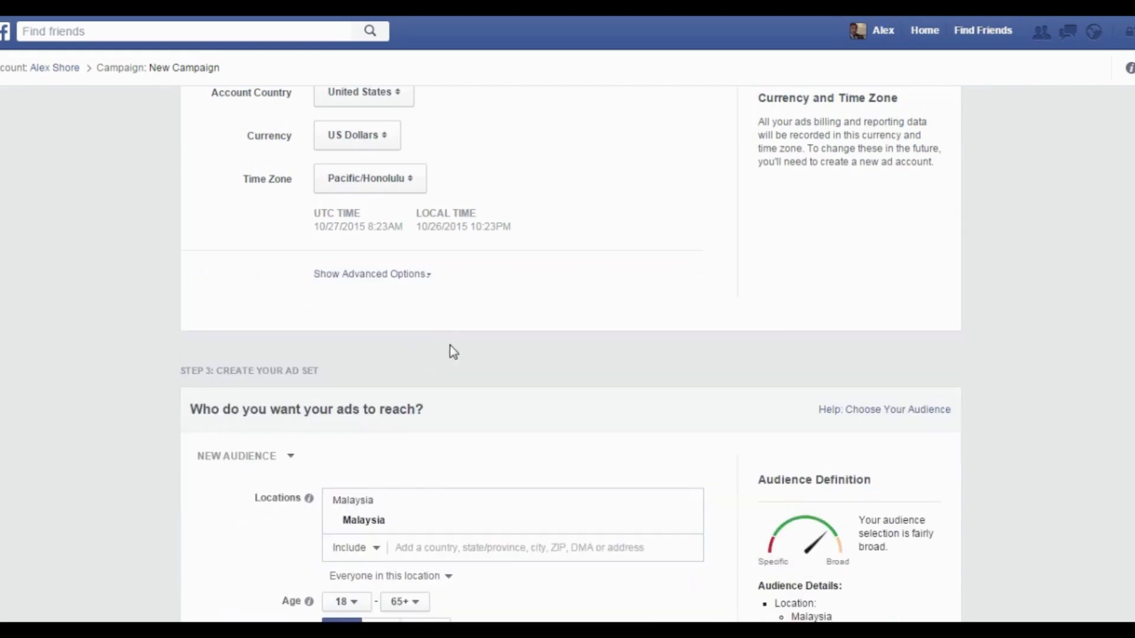
Replace Malaysia with United States as the included target location.
{"action": "scroll", "coordinate": [464, 274], "scroll_direction": "down", "scroll_amount": 4}
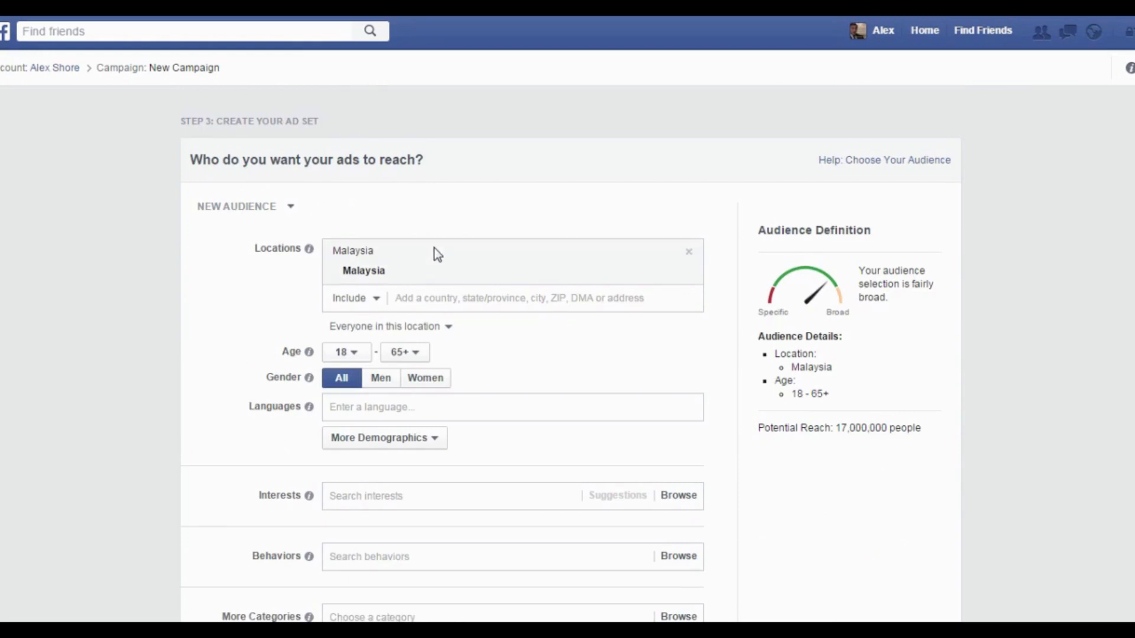
{"action": "left_click", "coordinate": [688, 252]}
{"action": "left_click", "coordinate": [467, 253]}
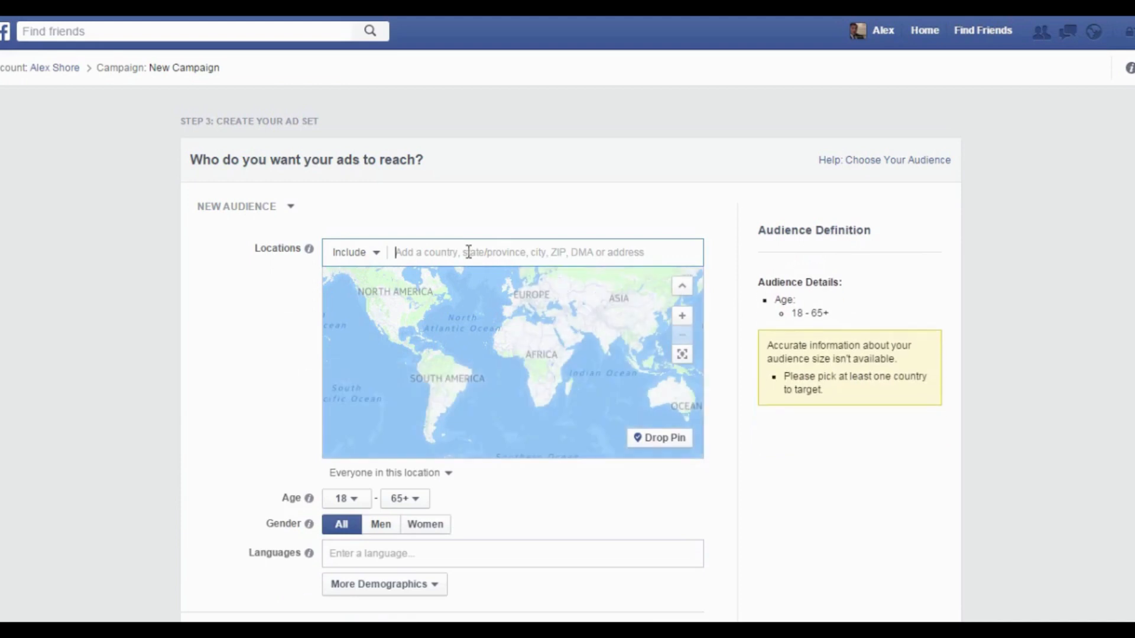
{"action": "left_click", "coordinate": [365, 253]}
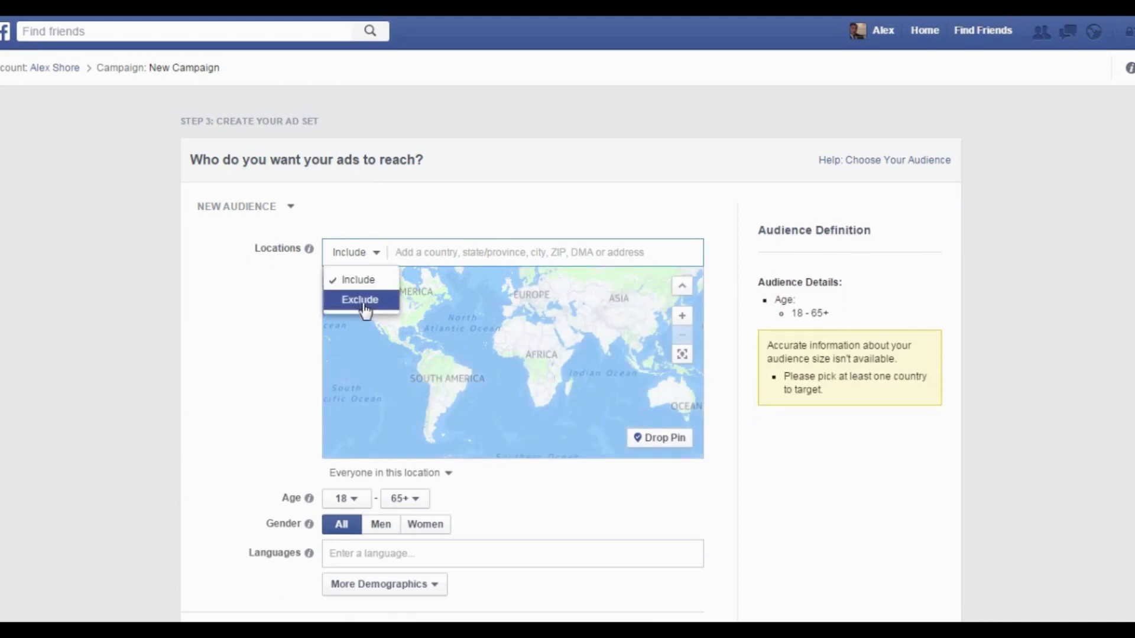
{"action": "left_click", "coordinate": [414, 252]}
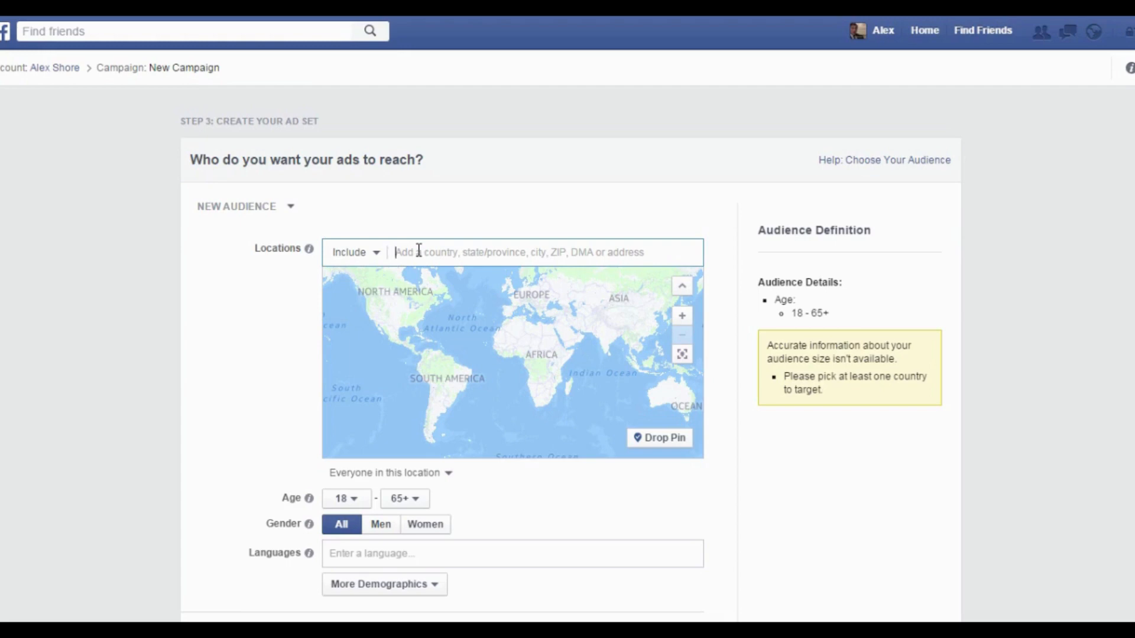
{"action": "type", "text": "unite"}
{"action": "type", "text": "d"}
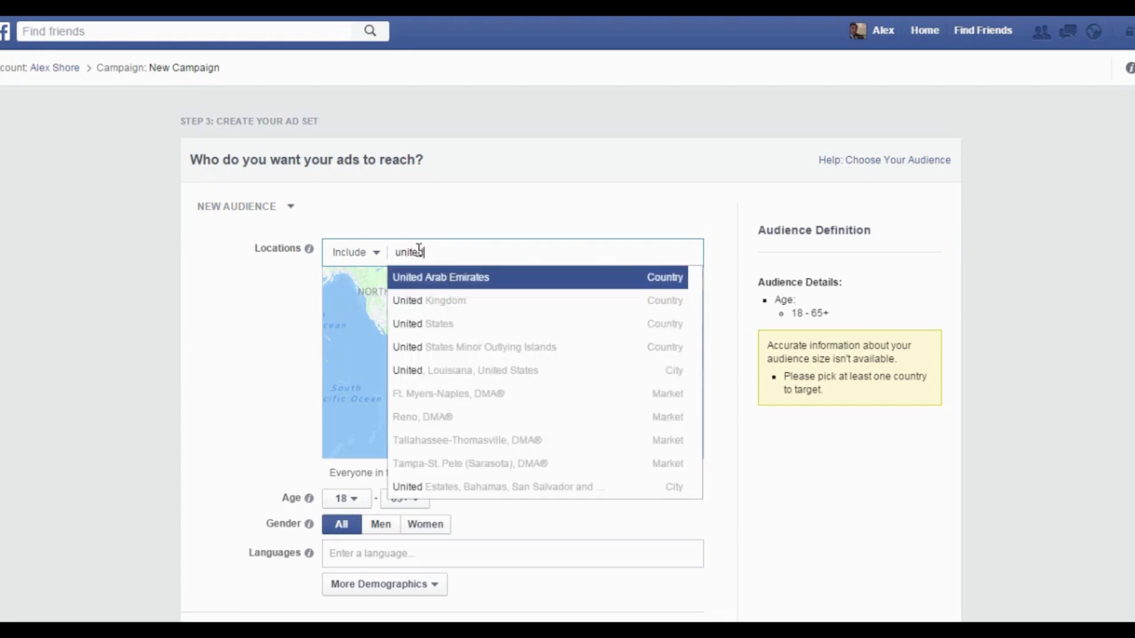
{"action": "left_click", "coordinate": [447, 325]}
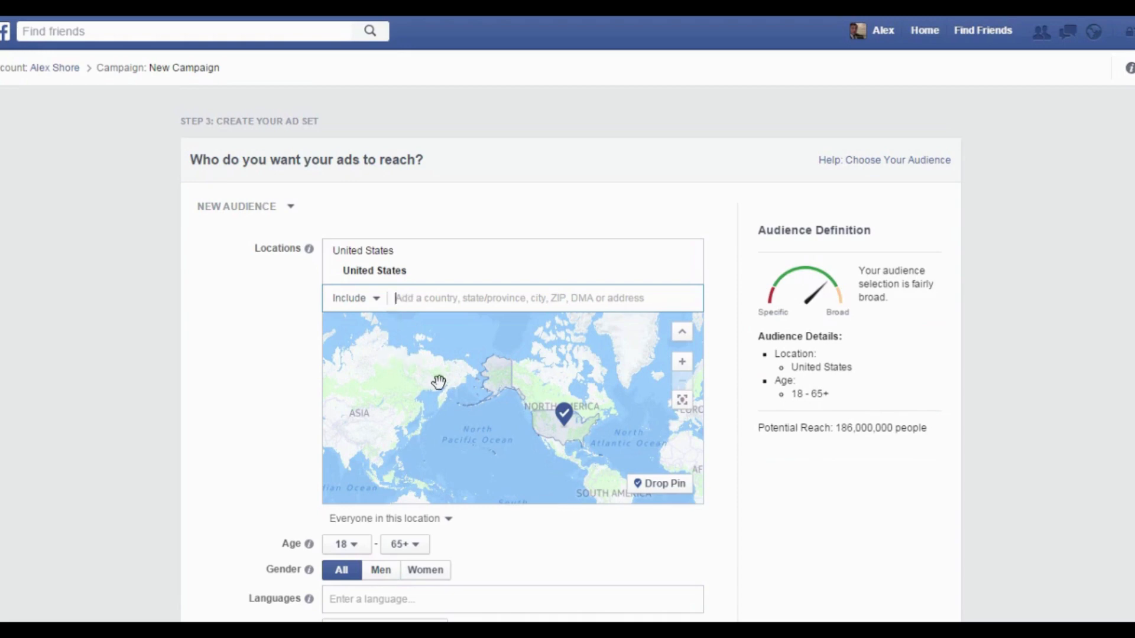
Keep location targeting set to 'Everyone in this location'.
{"action": "left_click", "coordinate": [449, 520]}
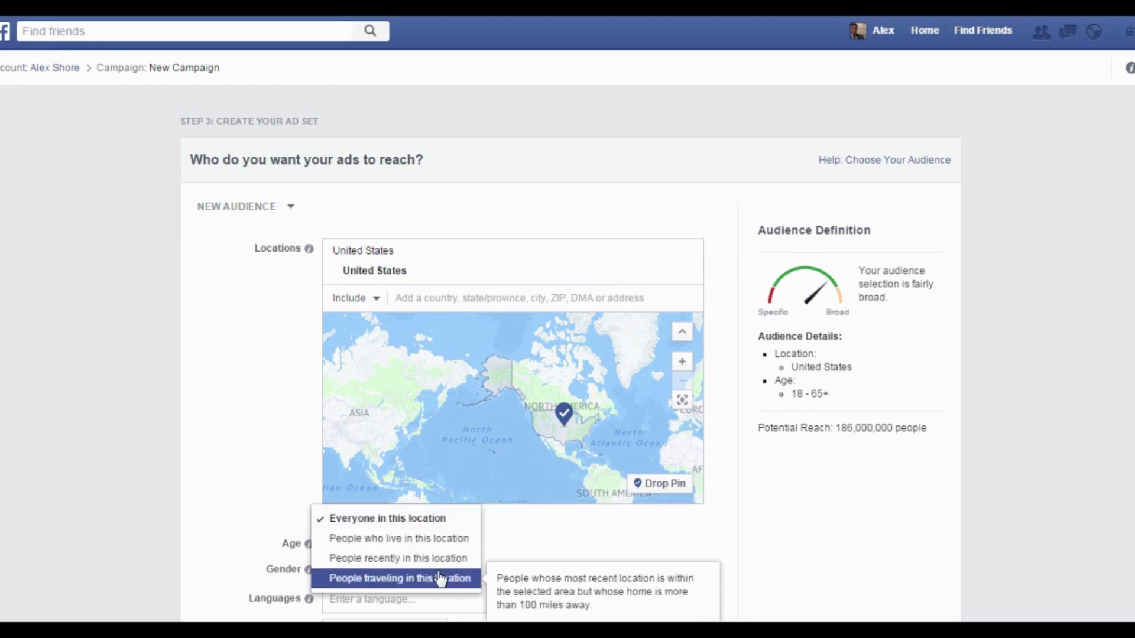
{"action": "left_click", "coordinate": [418, 520]}
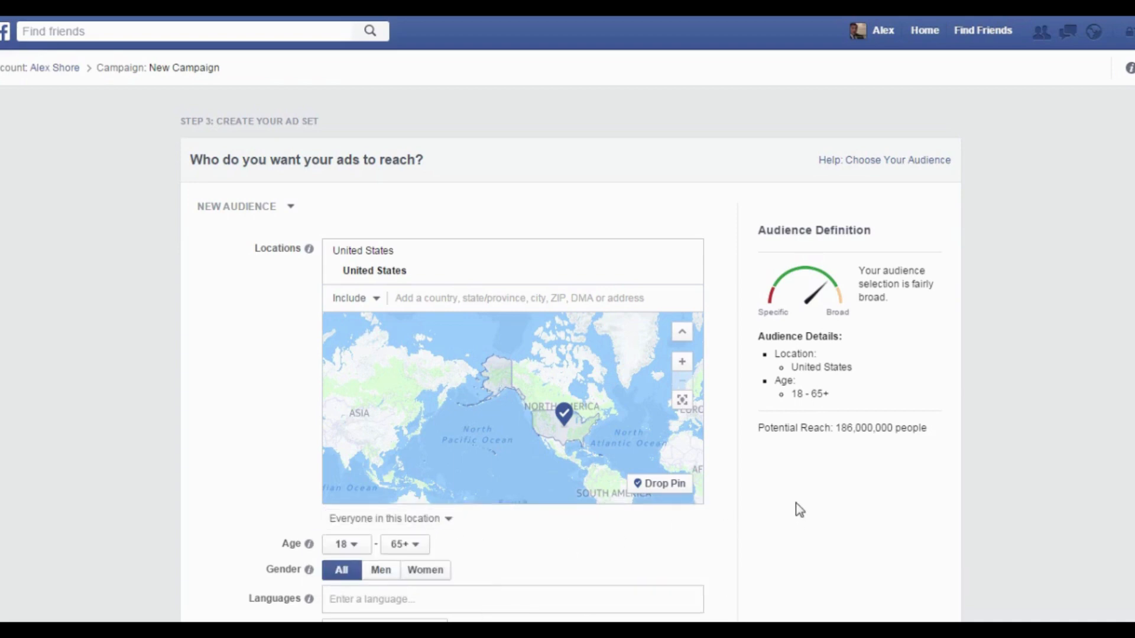
{"action": "scroll", "coordinate": [786, 499], "scroll_direction": "down", "scroll_amount": 4}
Add English (All) as the audience language.
{"action": "scroll", "coordinate": [715, 436], "scroll_direction": "down", "scroll_amount": 1}
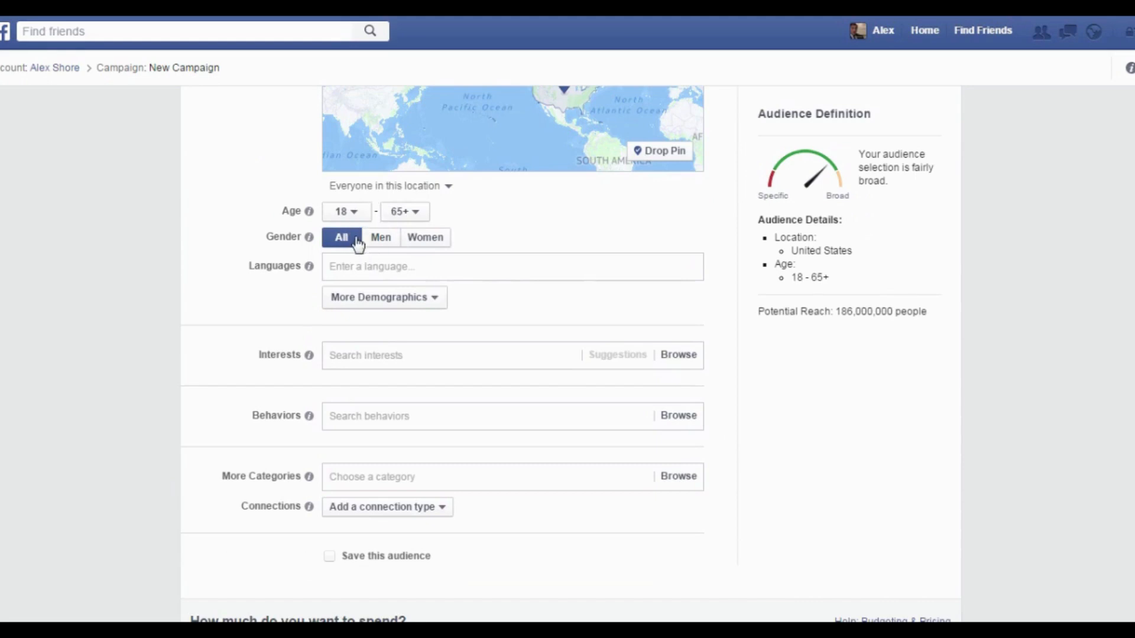
{"action": "left_click", "coordinate": [387, 265]}
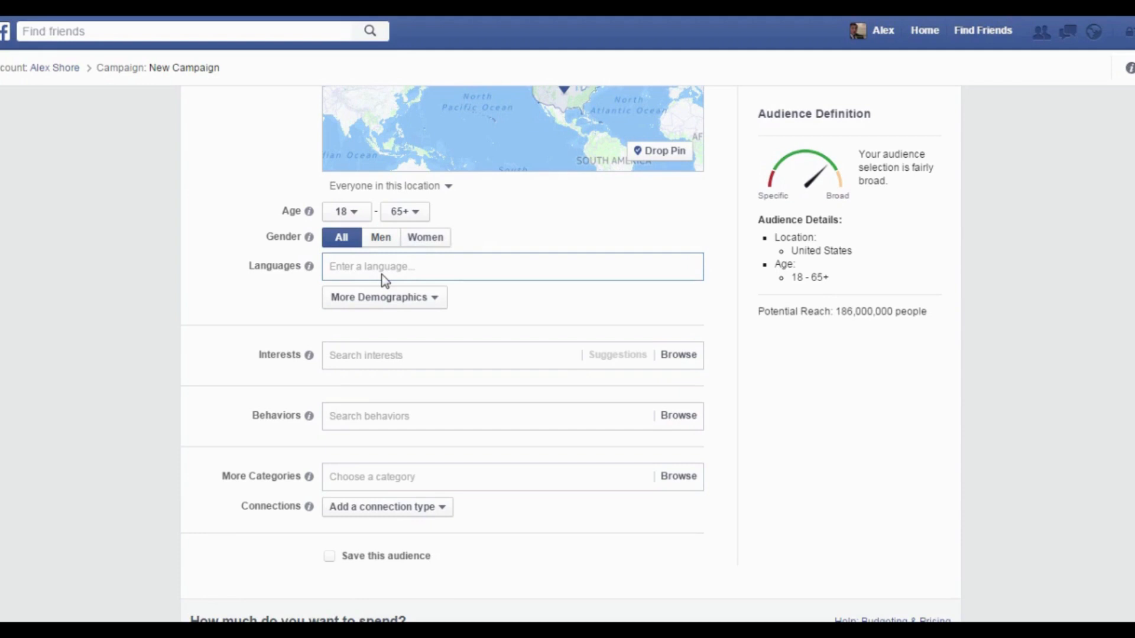
{"action": "type", "text": "engli"}
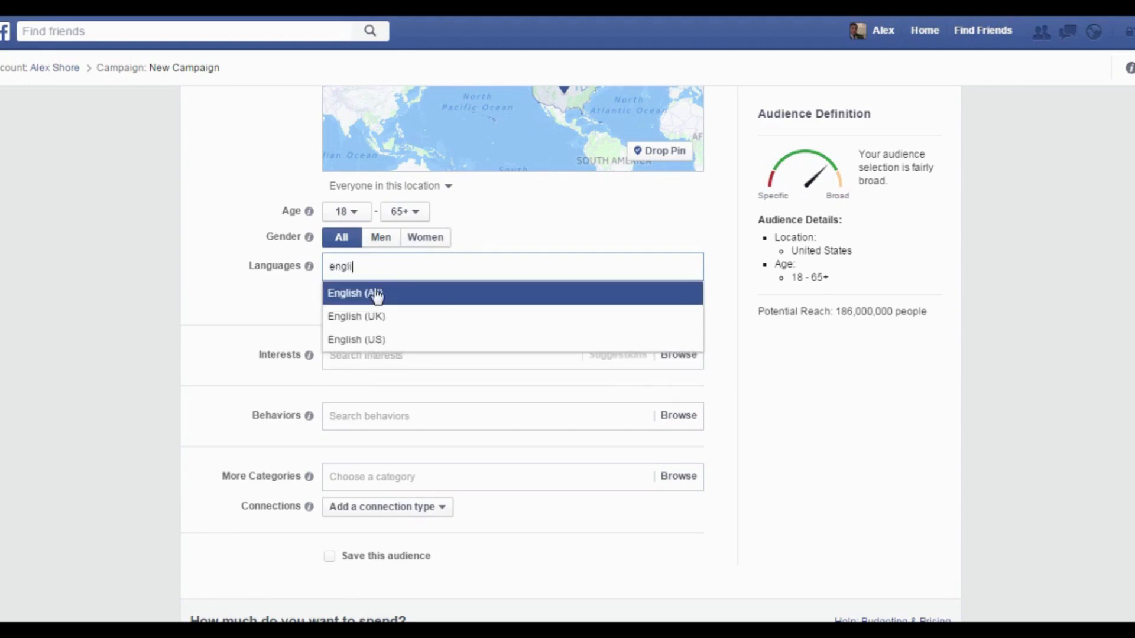
{"action": "left_click", "coordinate": [375, 294]}
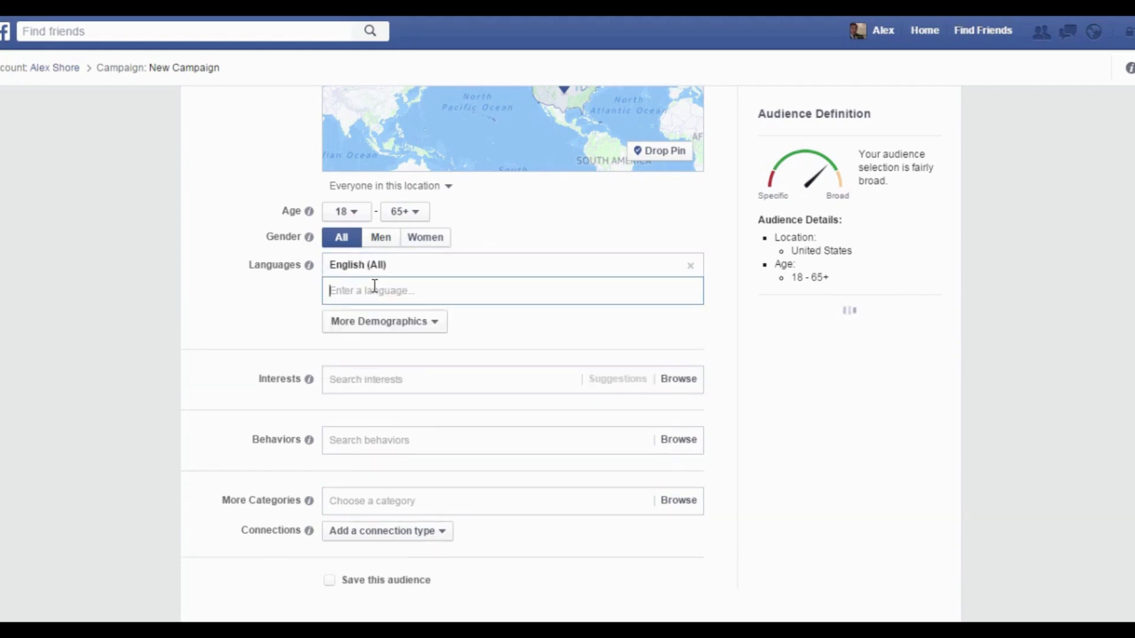
Open the More Demographics dropdown and browse its submenus.
{"action": "left_click", "coordinate": [413, 323]}
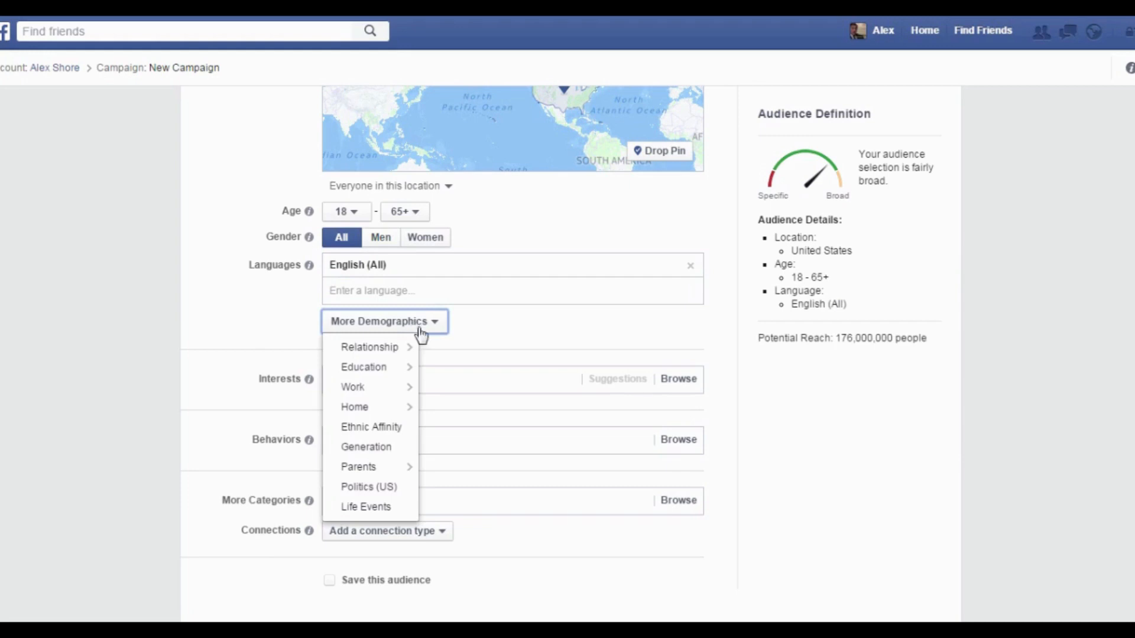
{"action": "mouse_move", "coordinate": [415, 353]}
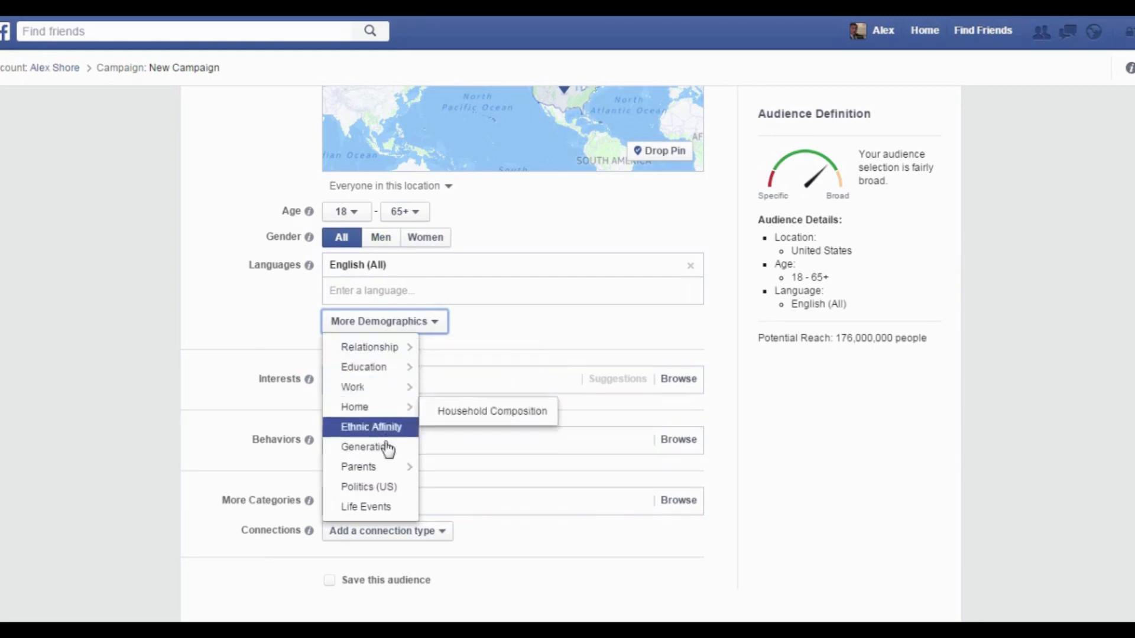
{"action": "mouse_move", "coordinate": [383, 376]}
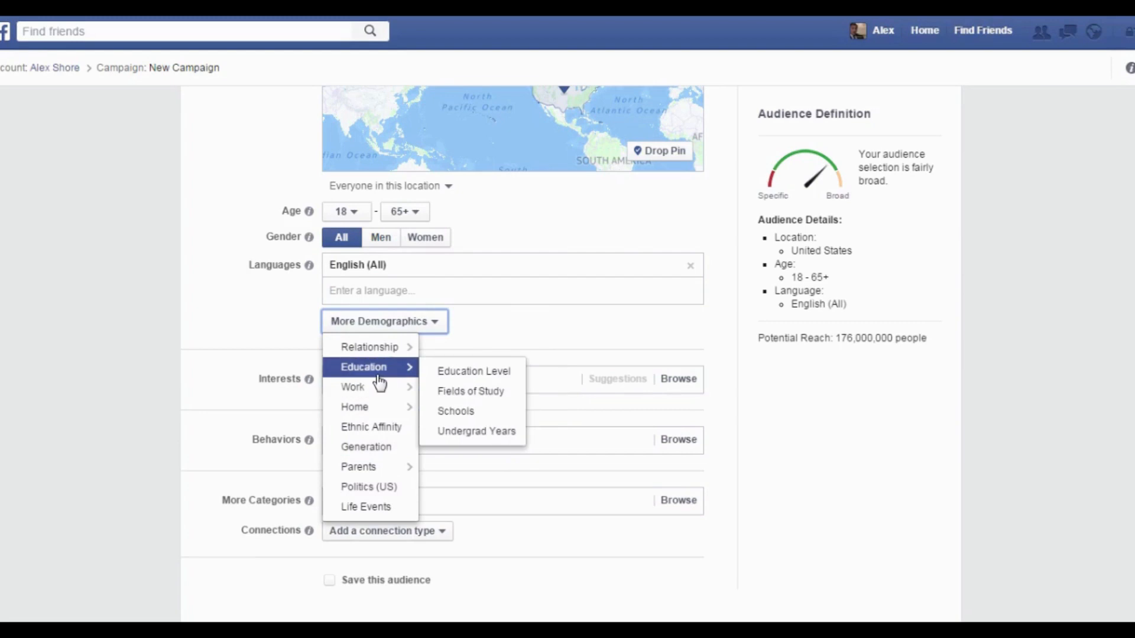
Add Yoga and Meditation as audience interests.
{"action": "left_click", "coordinate": [408, 329]}
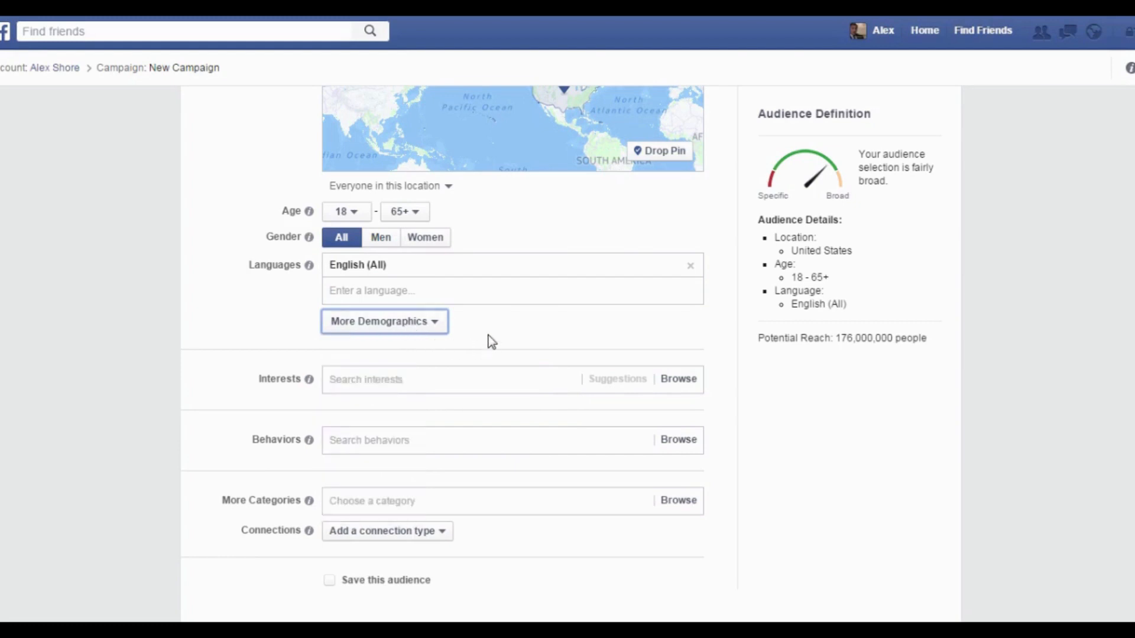
{"action": "scroll", "coordinate": [479, 341], "scroll_direction": "down", "scroll_amount": 3}
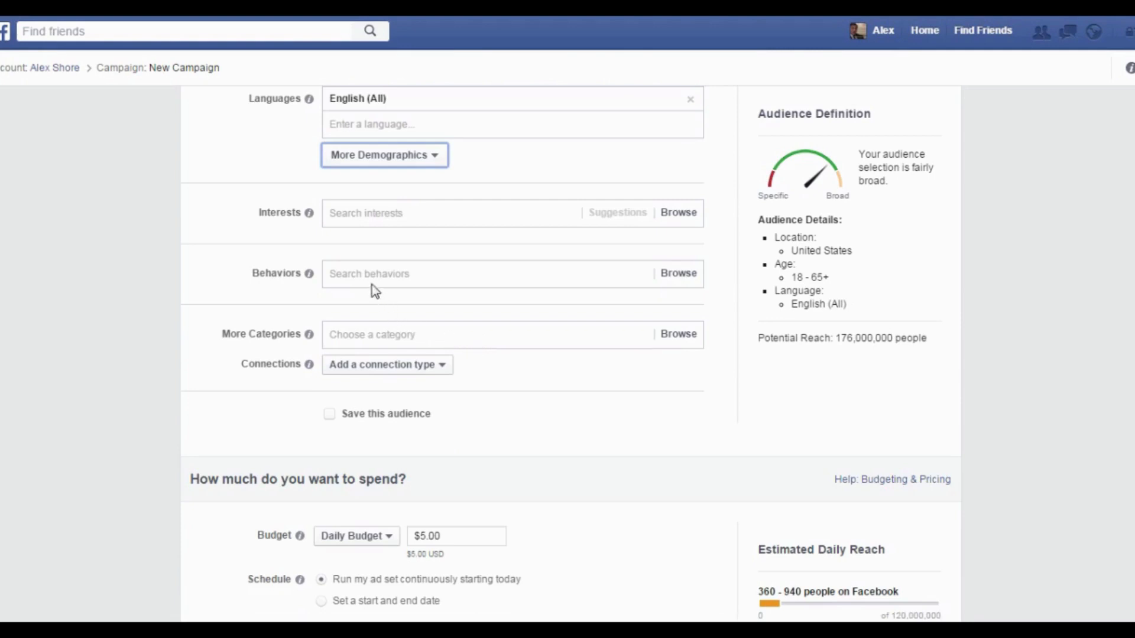
{"action": "left_click", "coordinate": [372, 213]}
{"action": "type", "text": "yoga"}
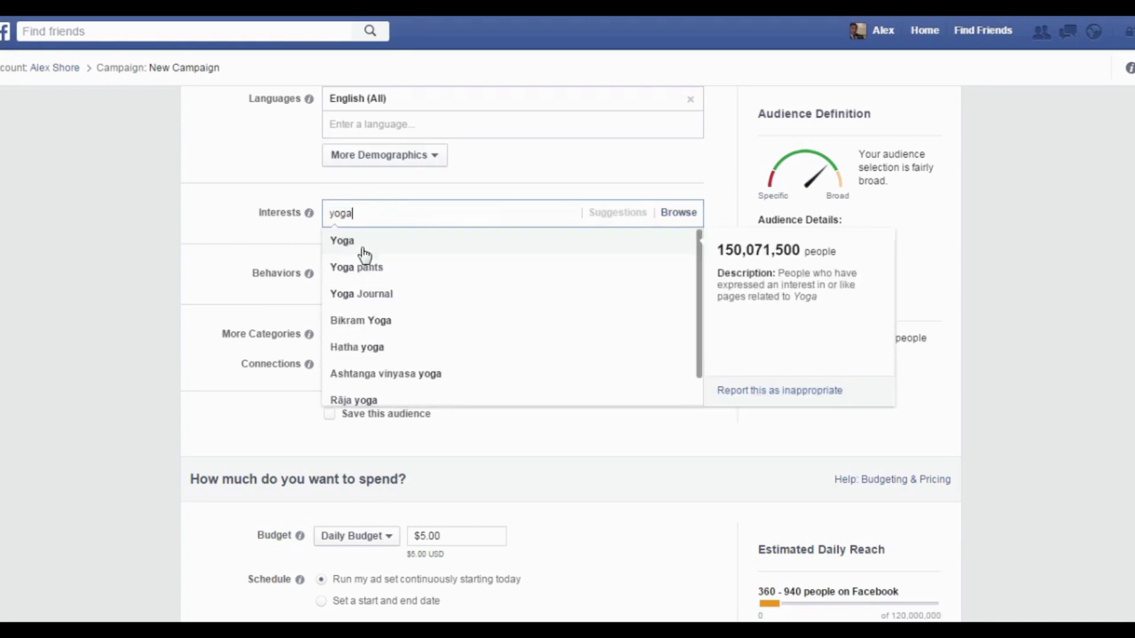
{"action": "left_click", "coordinate": [363, 253]}
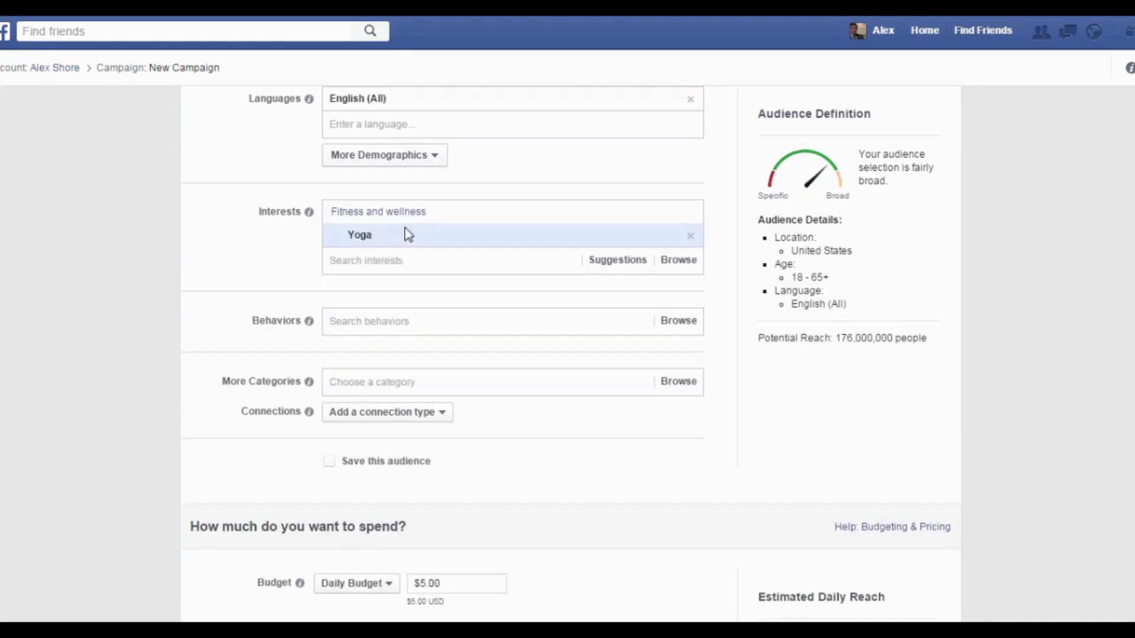
{"action": "type", "text": "meditat"}
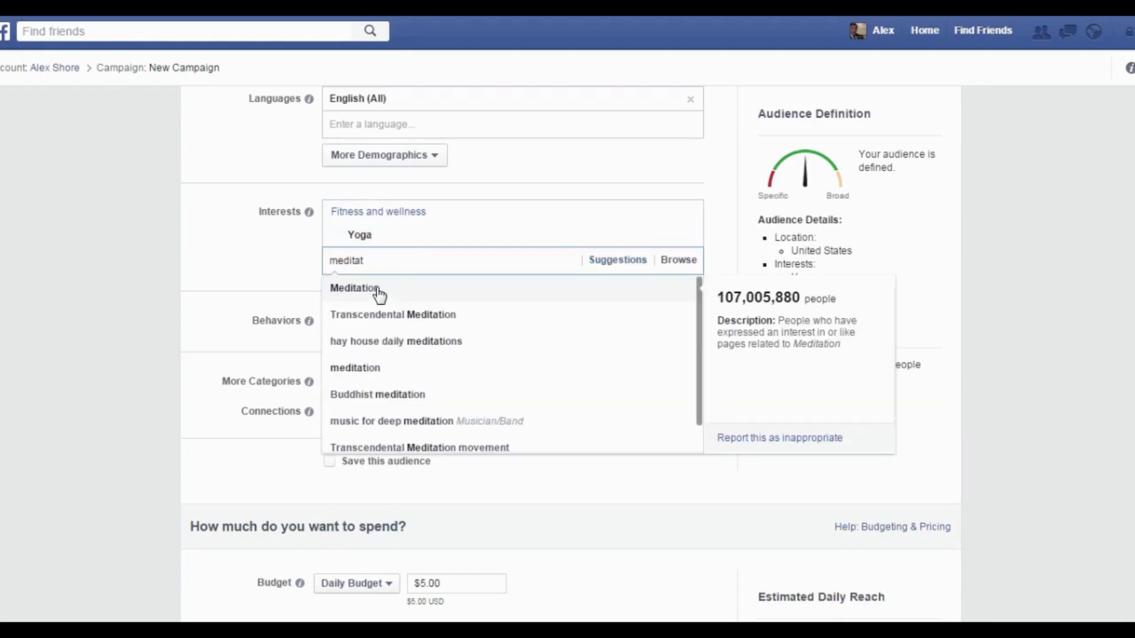
{"action": "left_click", "coordinate": [378, 290]}
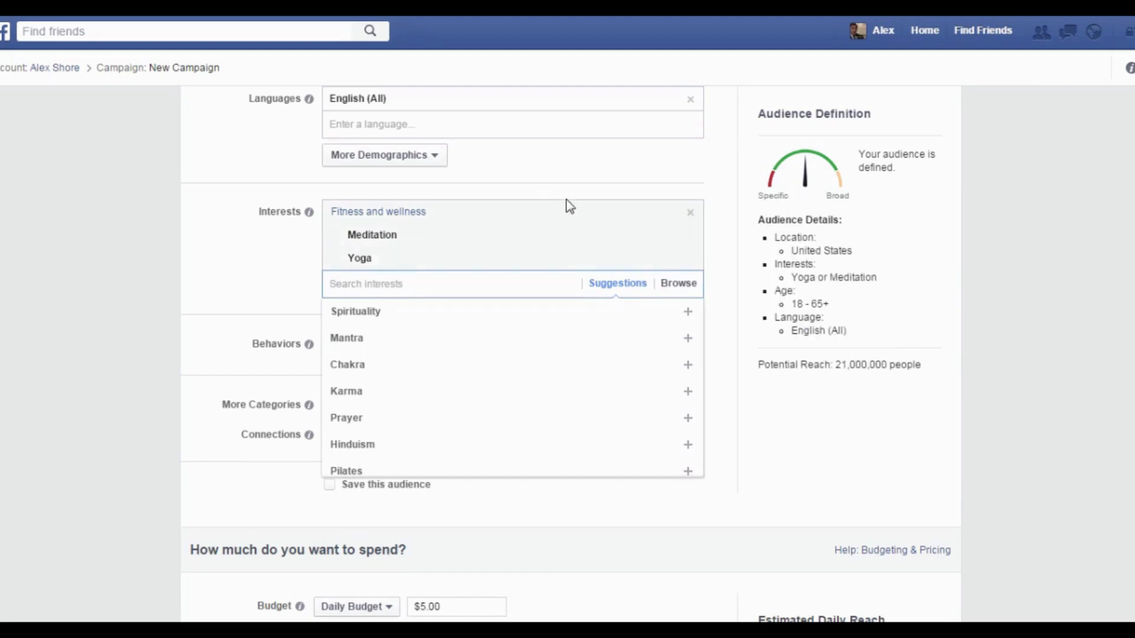
Dismiss the suggested interests and browse the behavior categories without choosing any.
{"action": "left_click", "coordinate": [574, 183]}
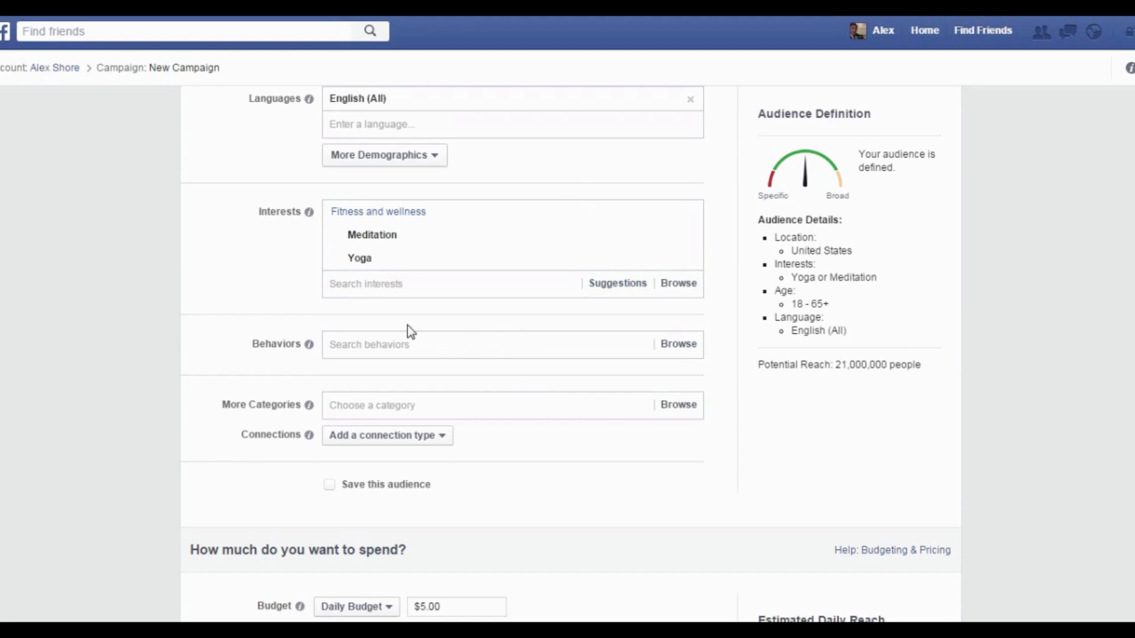
{"action": "left_click", "coordinate": [374, 346]}
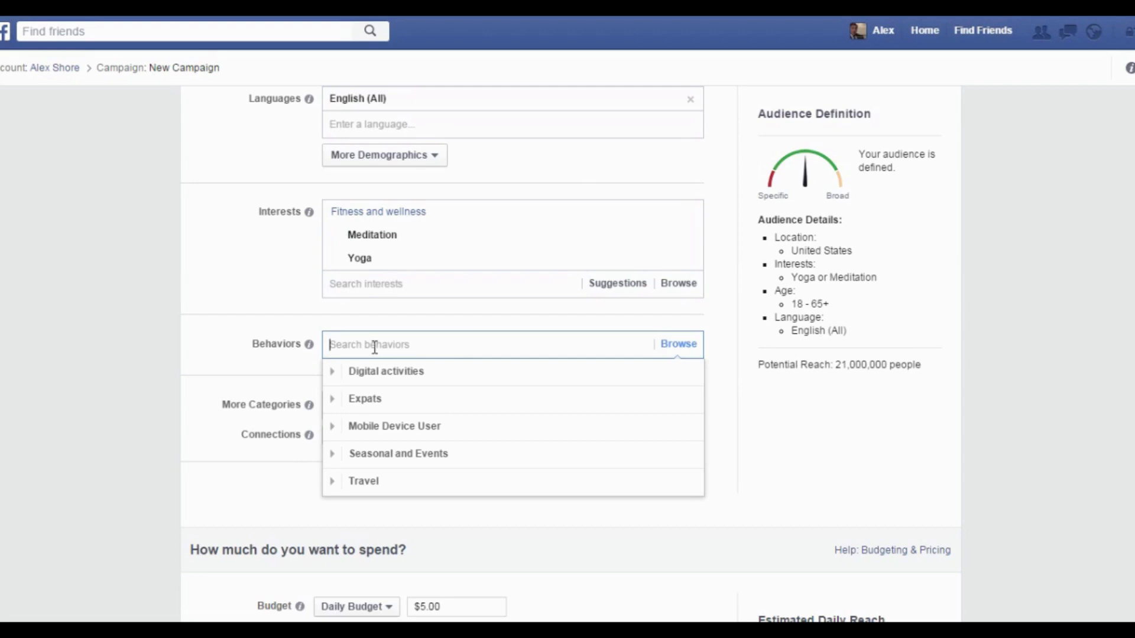
{"action": "left_click", "coordinate": [491, 534]}
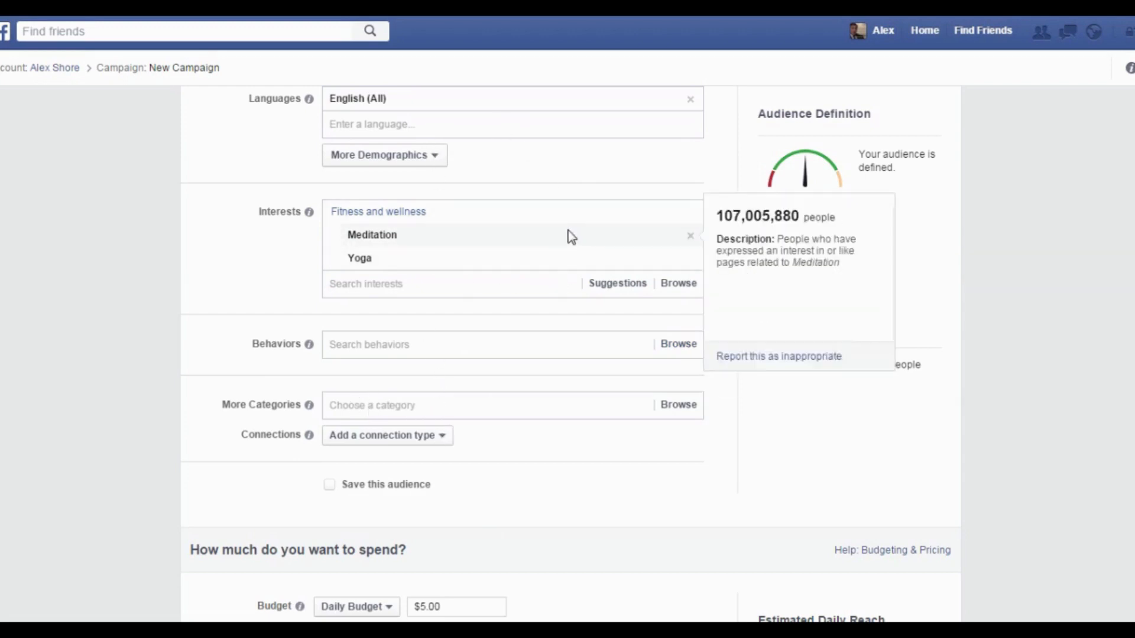
Tick 'Save this audience' and replace the default audience name with 'test 1'.
{"action": "left_click", "coordinate": [386, 492]}
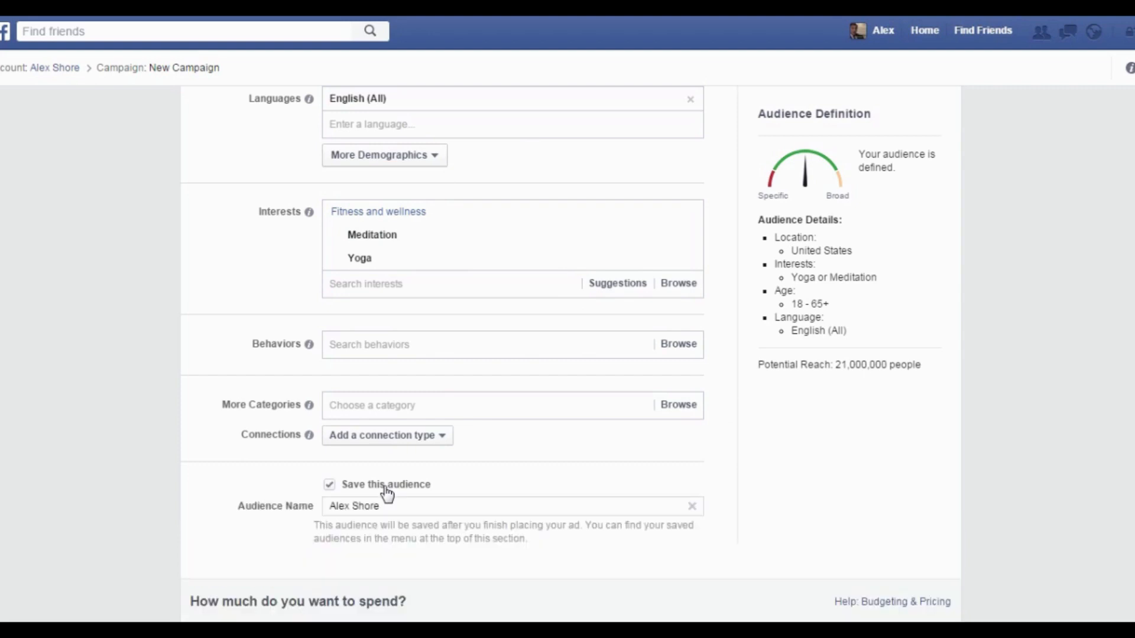
{"action": "left_click_drag", "start_coordinate": [442, 507], "coordinate": [255, 523]}
{"action": "type", "text": "test 1"}
{"action": "scroll", "coordinate": [544, 543], "scroll_direction": "down", "scroll_amount": 2}
{"action": "scroll", "coordinate": [528, 472], "scroll_direction": "down", "scroll_amount": 6}
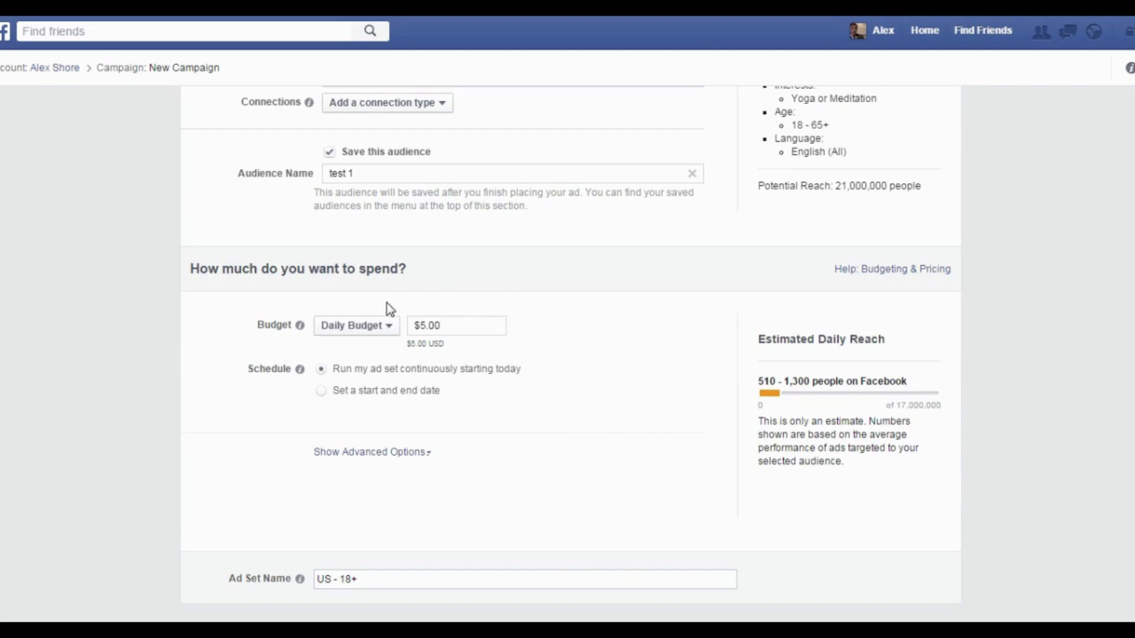
Keep the $5.00 Daily Budget running continuously and show the advanced delivery options.
{"action": "left_click", "coordinate": [362, 327]}
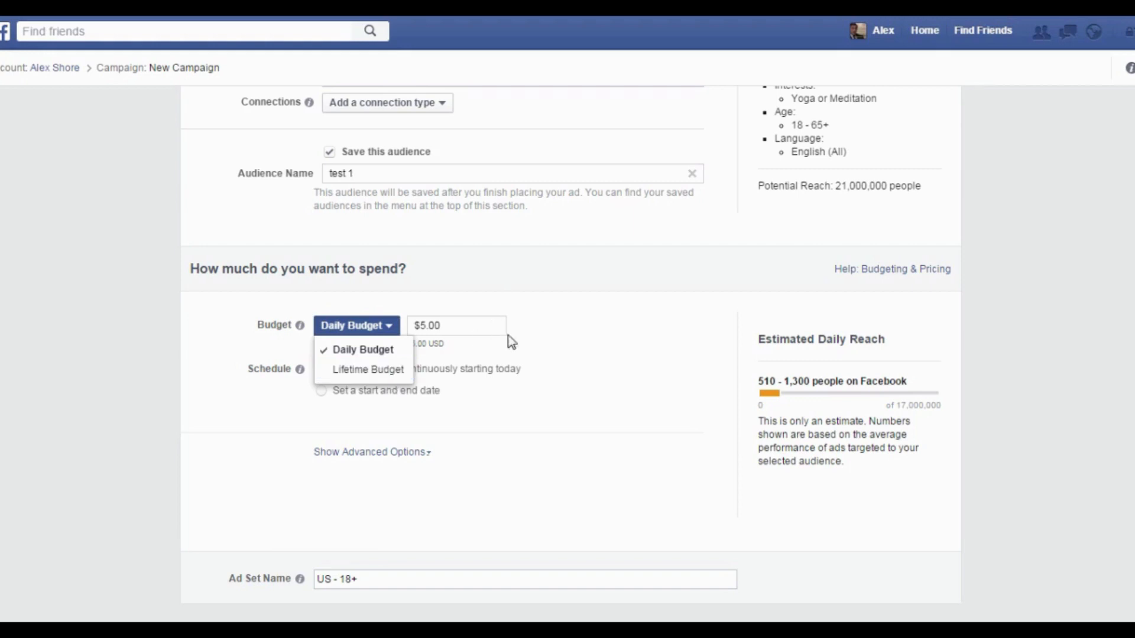
{"action": "left_click", "coordinate": [567, 360]}
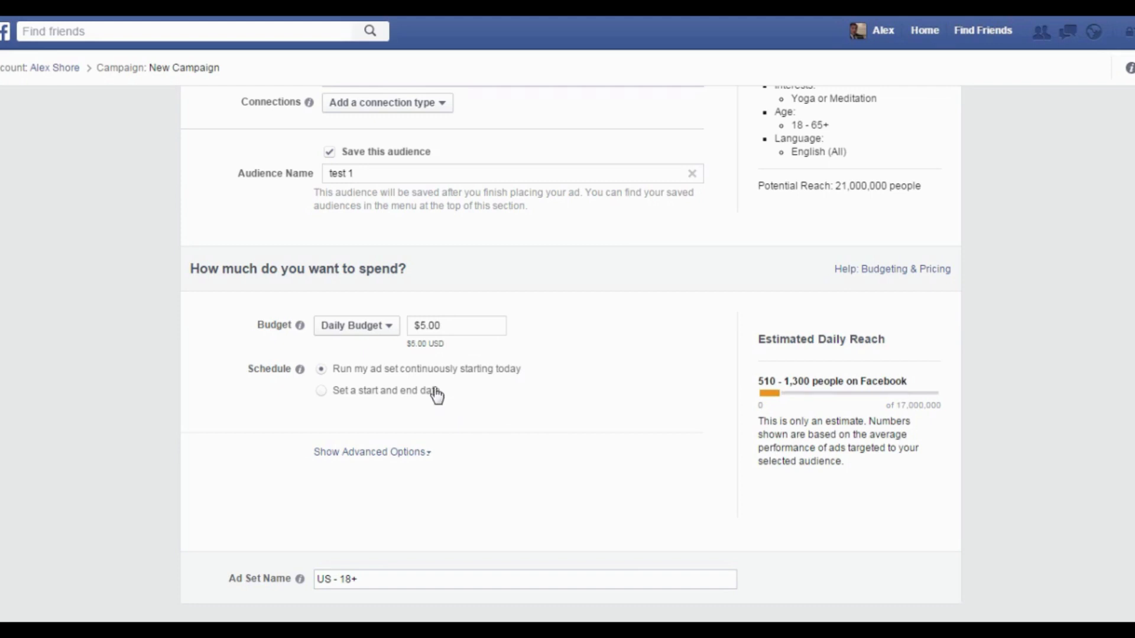
{"action": "left_click", "coordinate": [376, 397]}
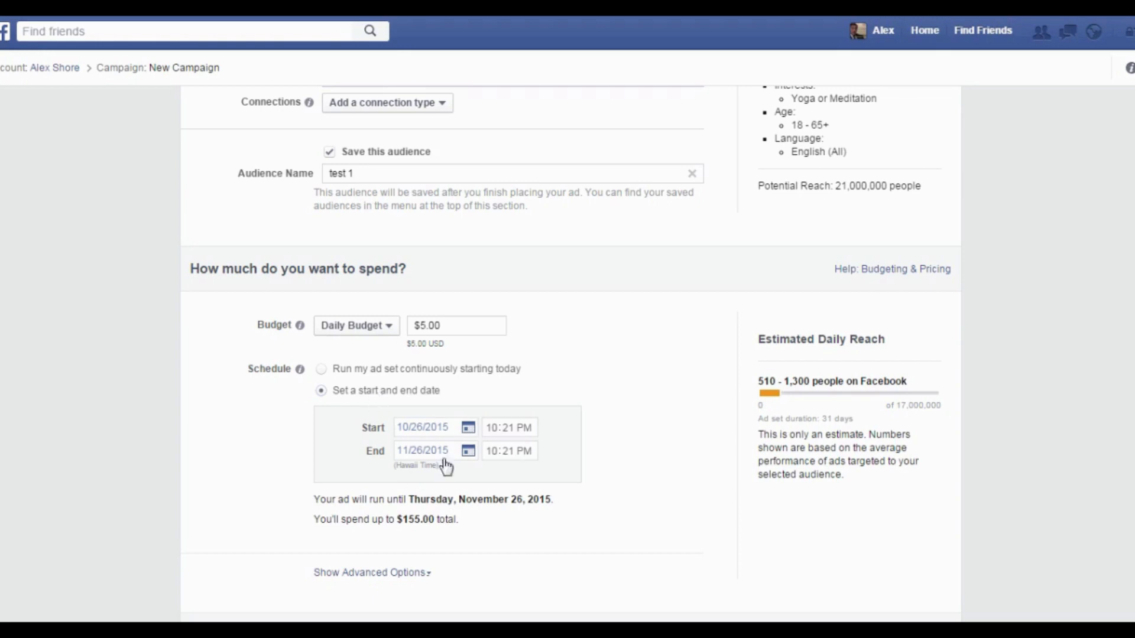
{"action": "left_click", "coordinate": [323, 370]}
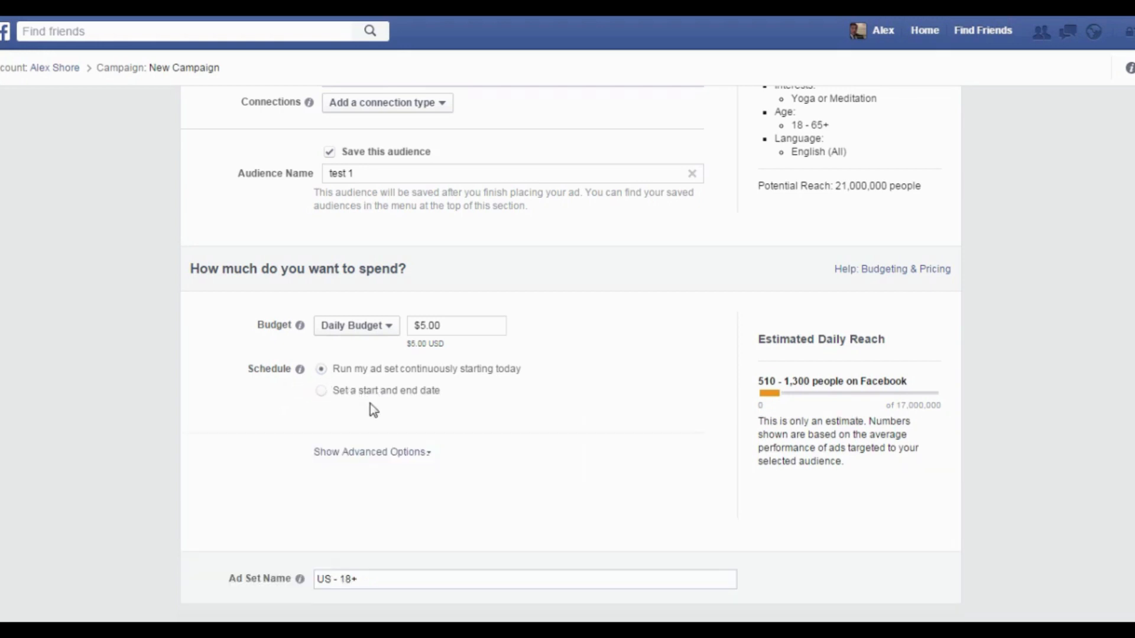
{"action": "left_click", "coordinate": [399, 460]}
{"action": "scroll", "coordinate": [594, 397], "scroll_direction": "down", "scroll_amount": 3}
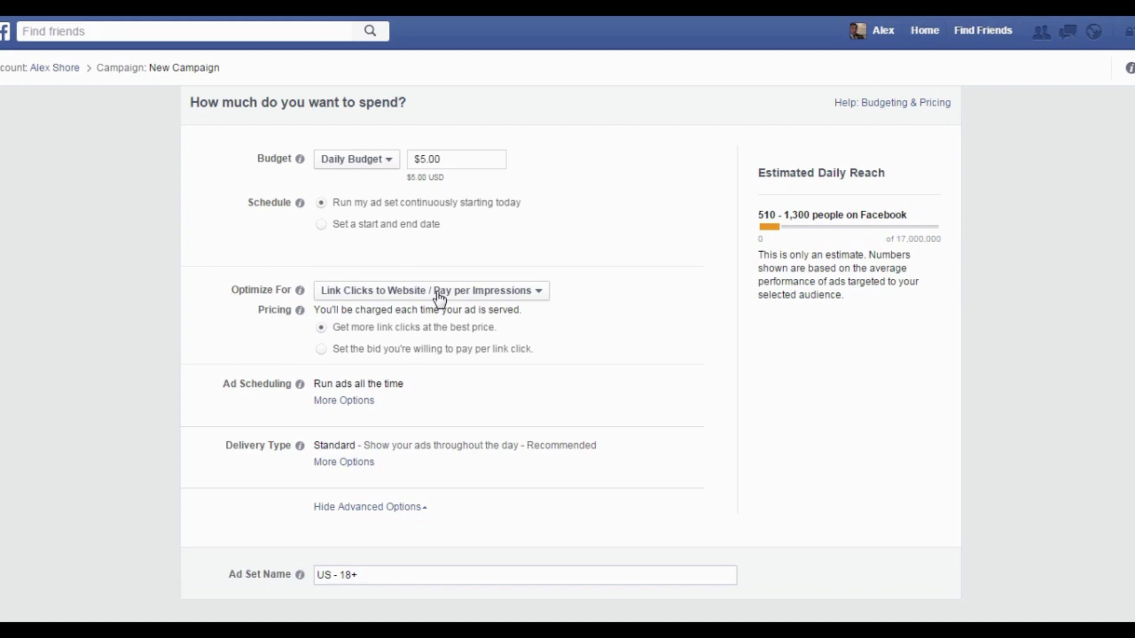
Set Optimize For to 'Link Clicks to Website / Pay per Link Click'.
{"action": "left_click", "coordinate": [490, 290]}
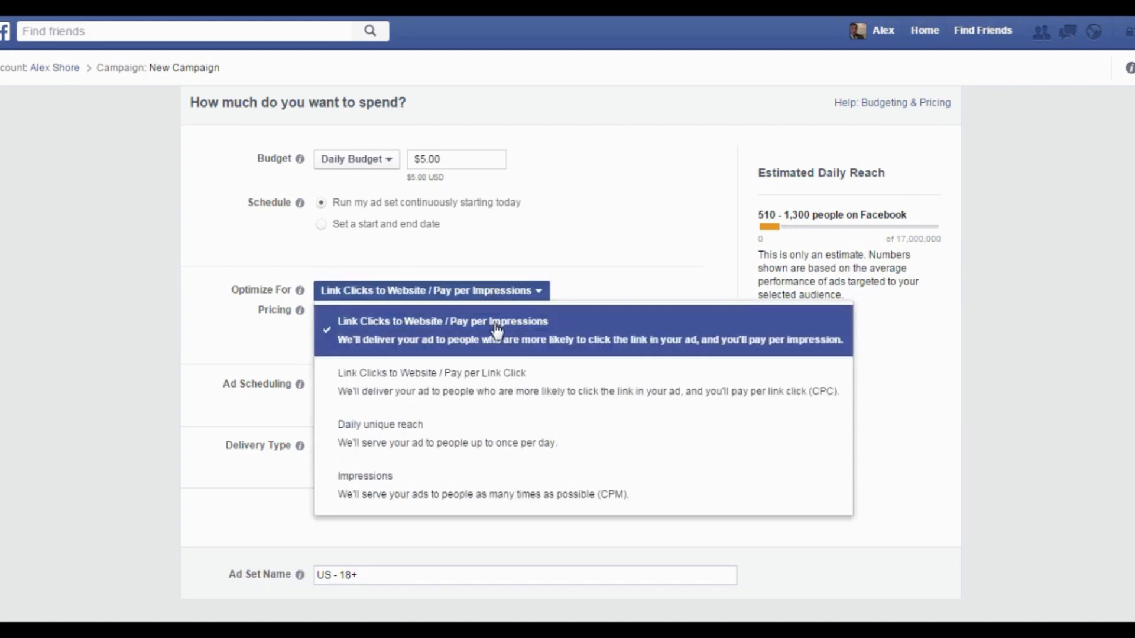
{"action": "left_click", "coordinate": [501, 396]}
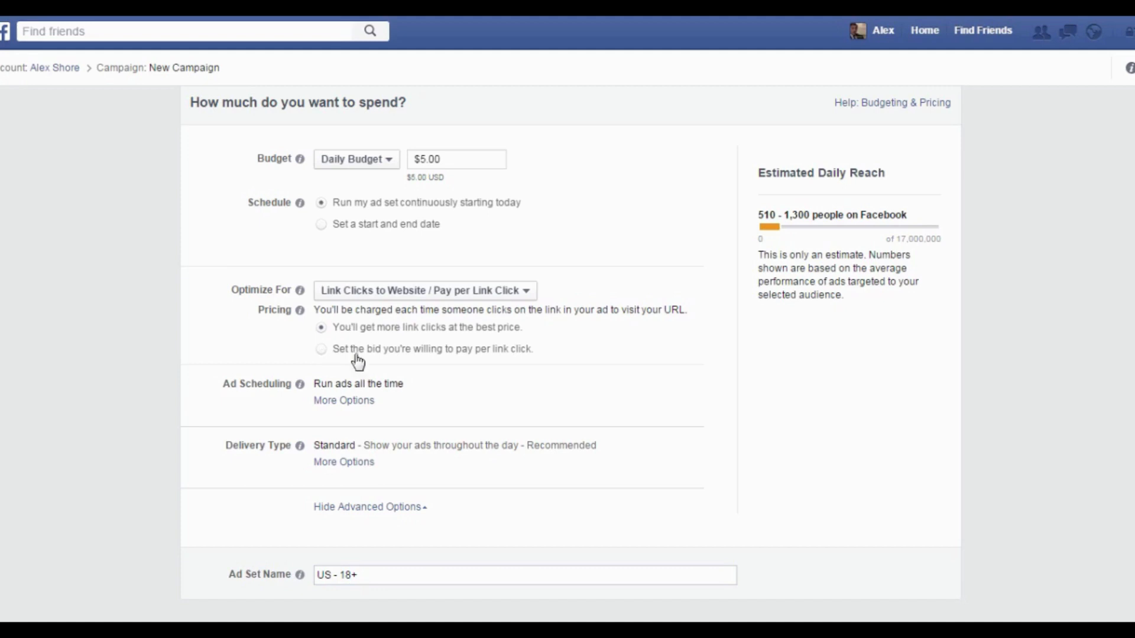
{"action": "left_click", "coordinate": [396, 583]}
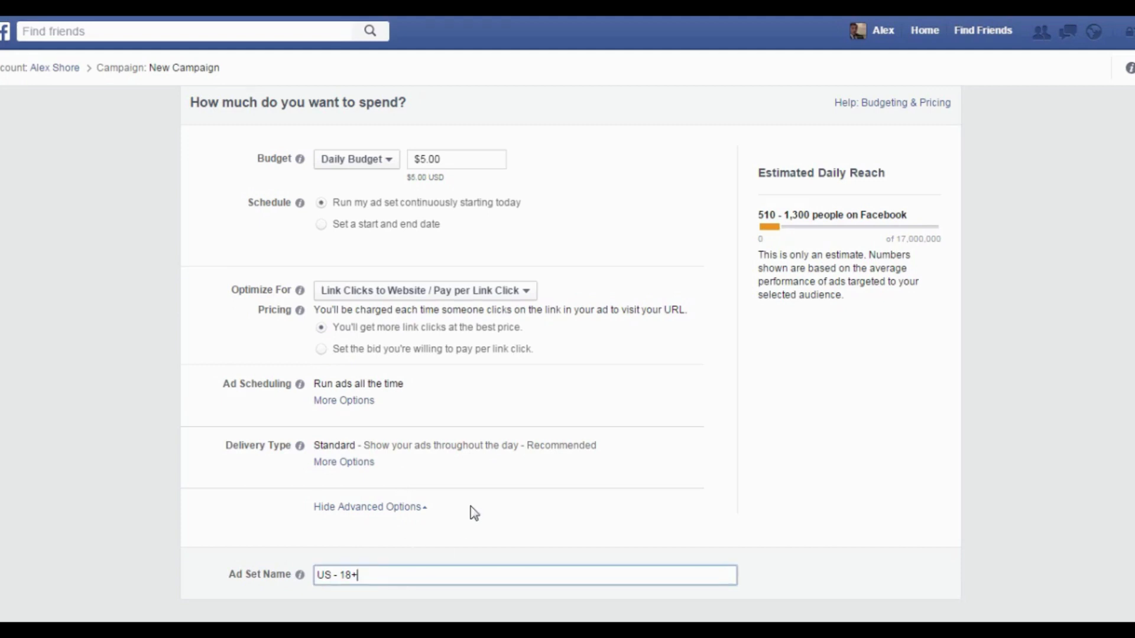
Rename the ad set to 'test 2' and scroll down to Step 4: Create Your Ad.
{"action": "scroll", "coordinate": [425, 473], "scroll_direction": "down", "scroll_amount": 4}
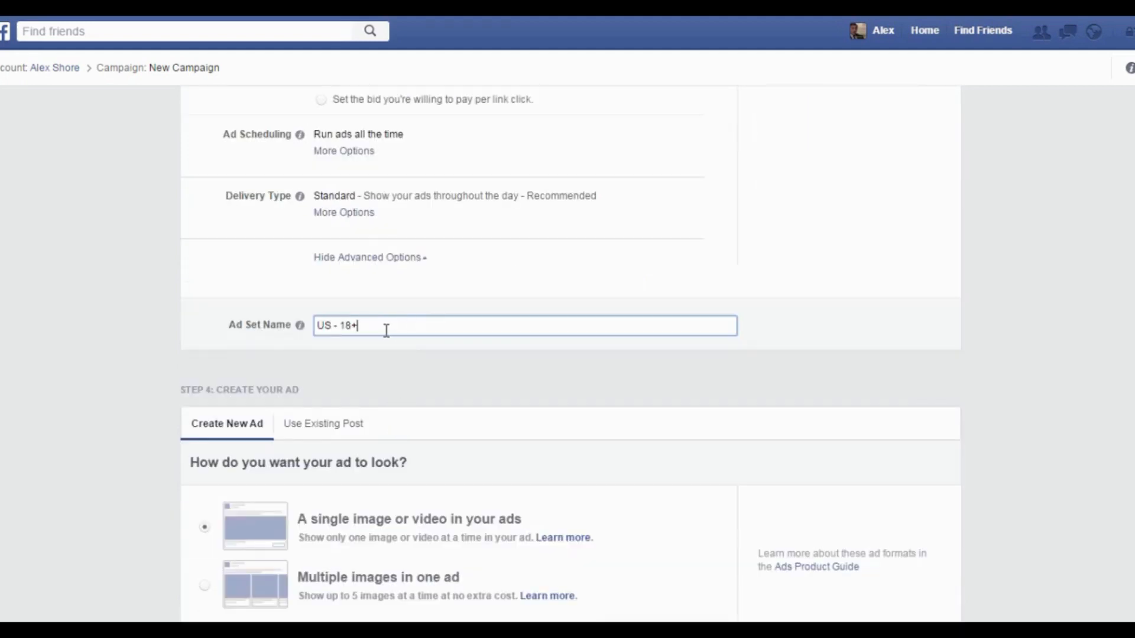
{"action": "left_click_drag", "start_coordinate": [383, 329], "coordinate": [296, 326]}
{"action": "type", "text": "test 2"}
{"action": "left_click", "coordinate": [372, 370]}
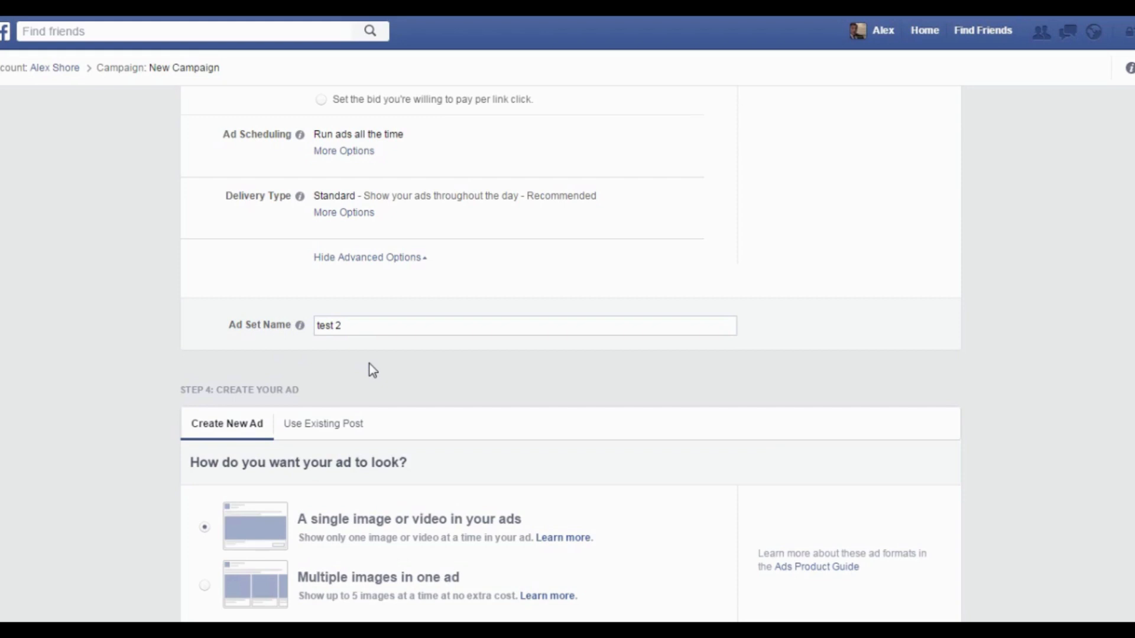
{"action": "scroll", "coordinate": [372, 369], "scroll_direction": "down", "scroll_amount": 4}
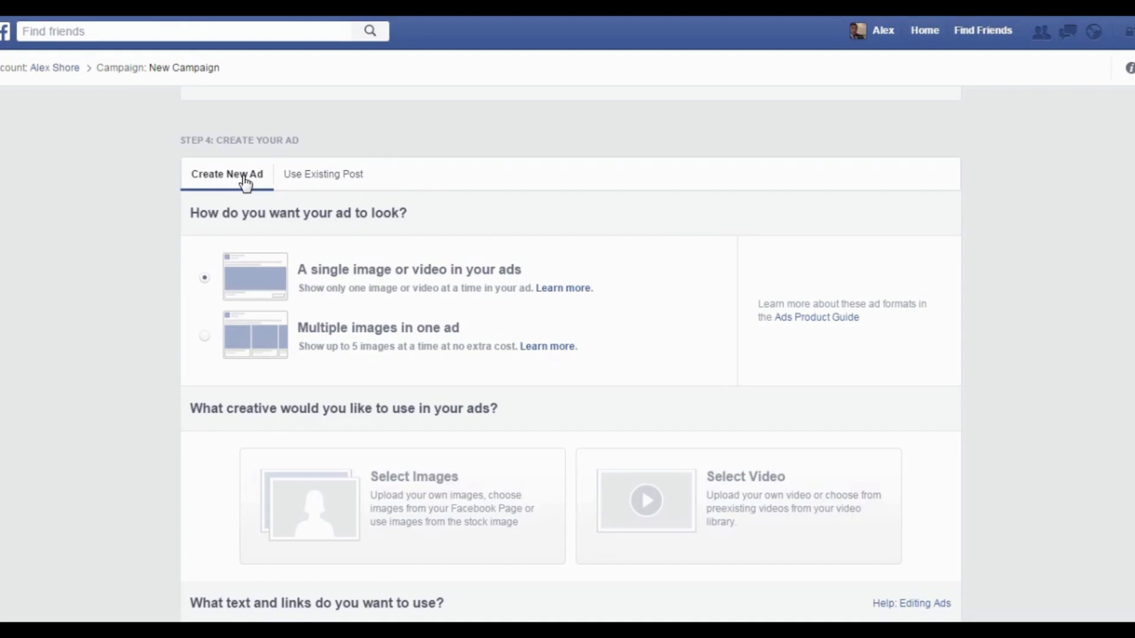
{"action": "scroll", "coordinate": [355, 225], "scroll_direction": "down", "scroll_amount": 1}
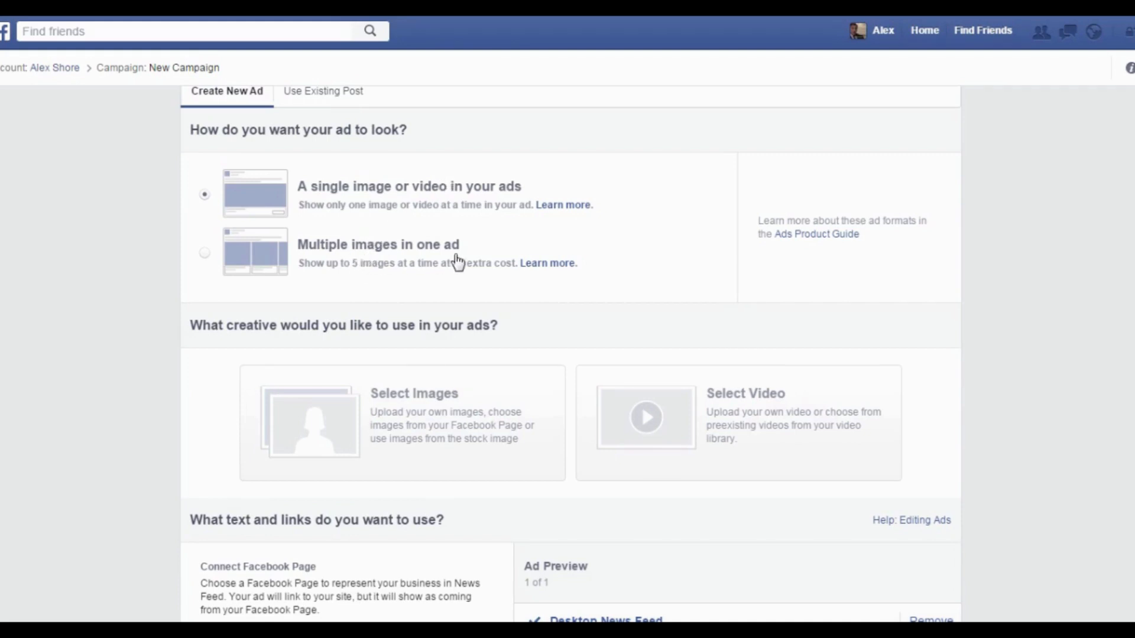
{"action": "scroll", "coordinate": [457, 261], "scroll_direction": "down", "scroll_amount": 1}
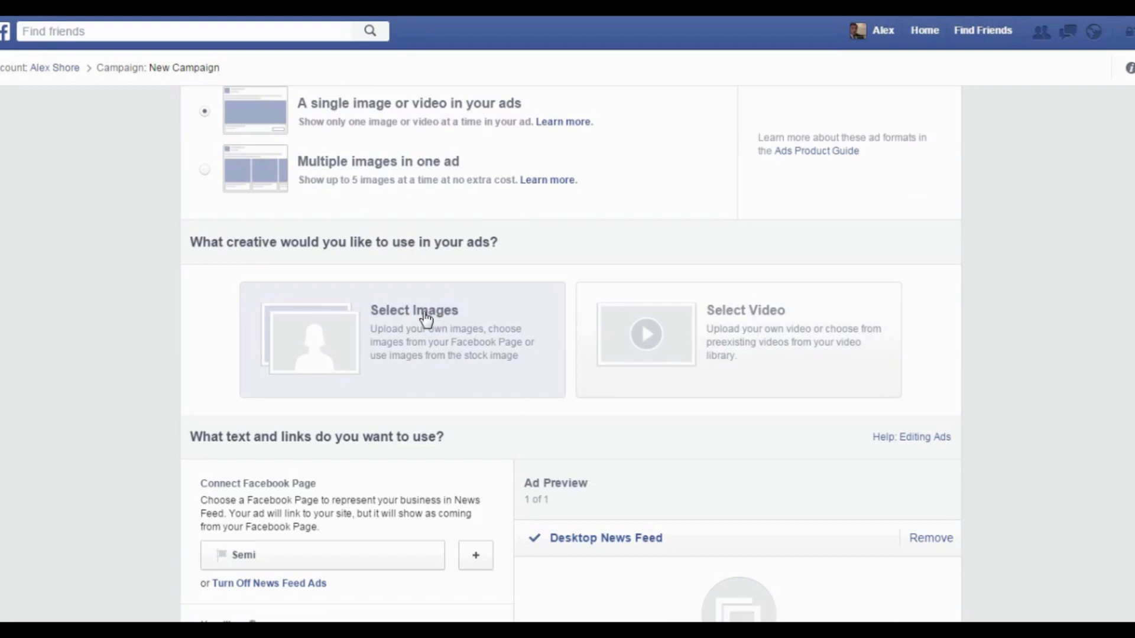
Search free stock images for 'health' and use the woman-with-bicycle sunset photo as the ad image.
{"action": "left_click", "coordinate": [501, 350]}
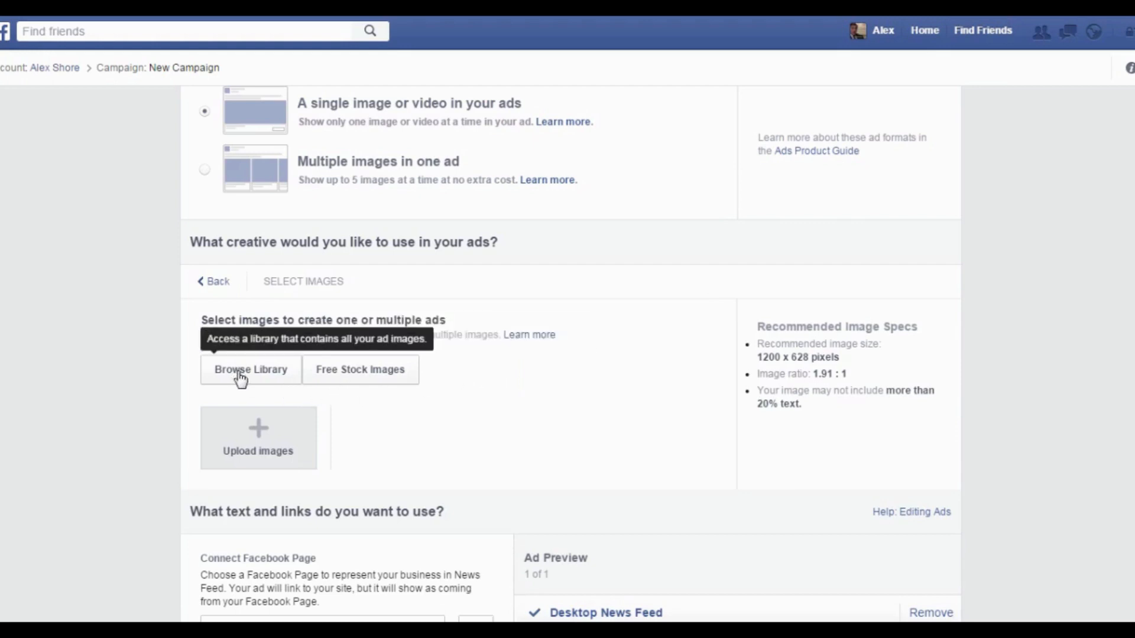
{"action": "left_click", "coordinate": [347, 387]}
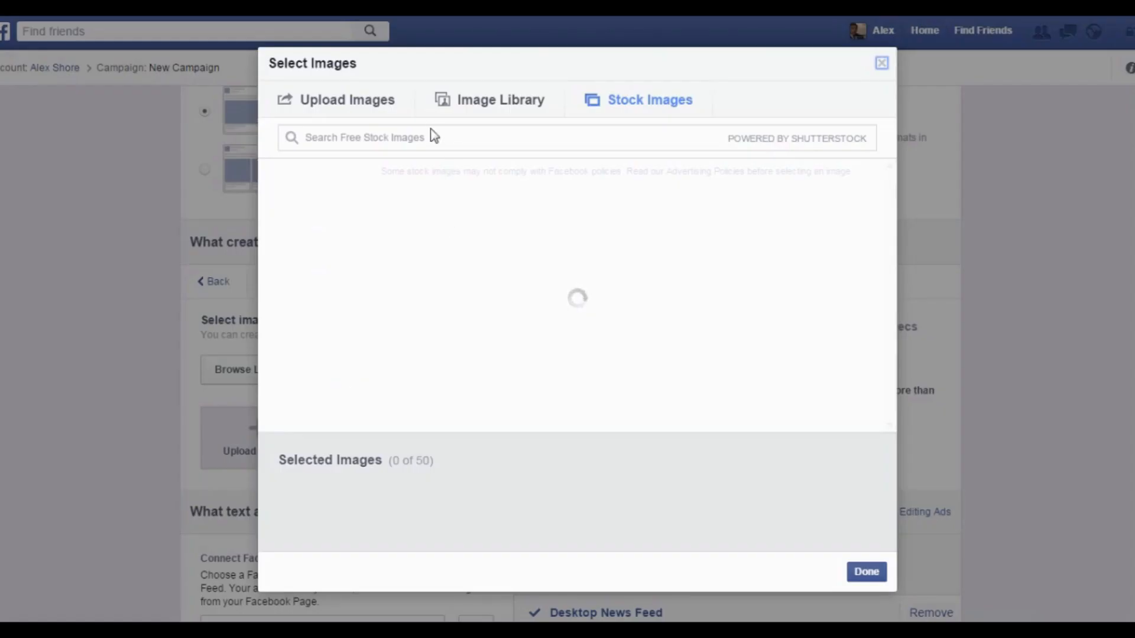
{"action": "left_click", "coordinate": [435, 143]}
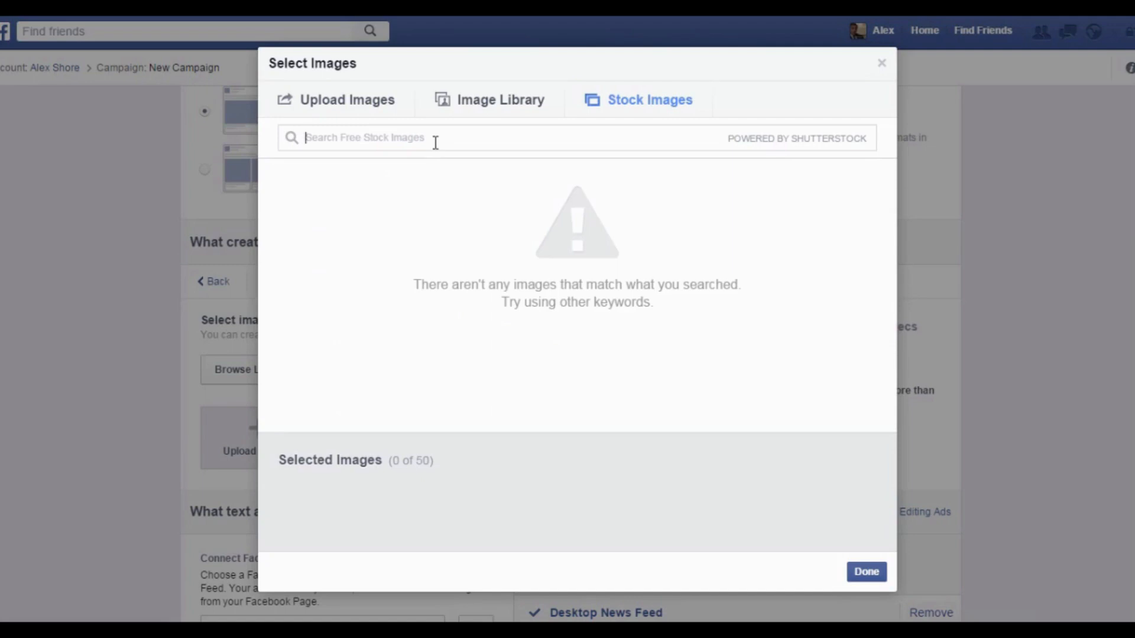
{"action": "type", "text": "health"}
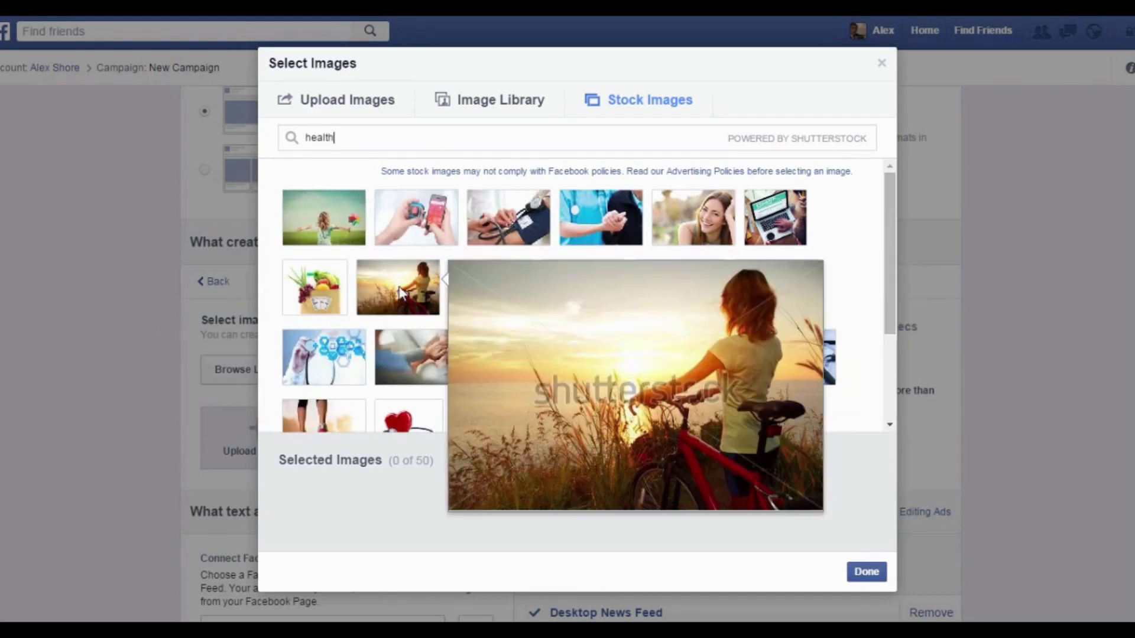
{"action": "left_click", "coordinate": [402, 293]}
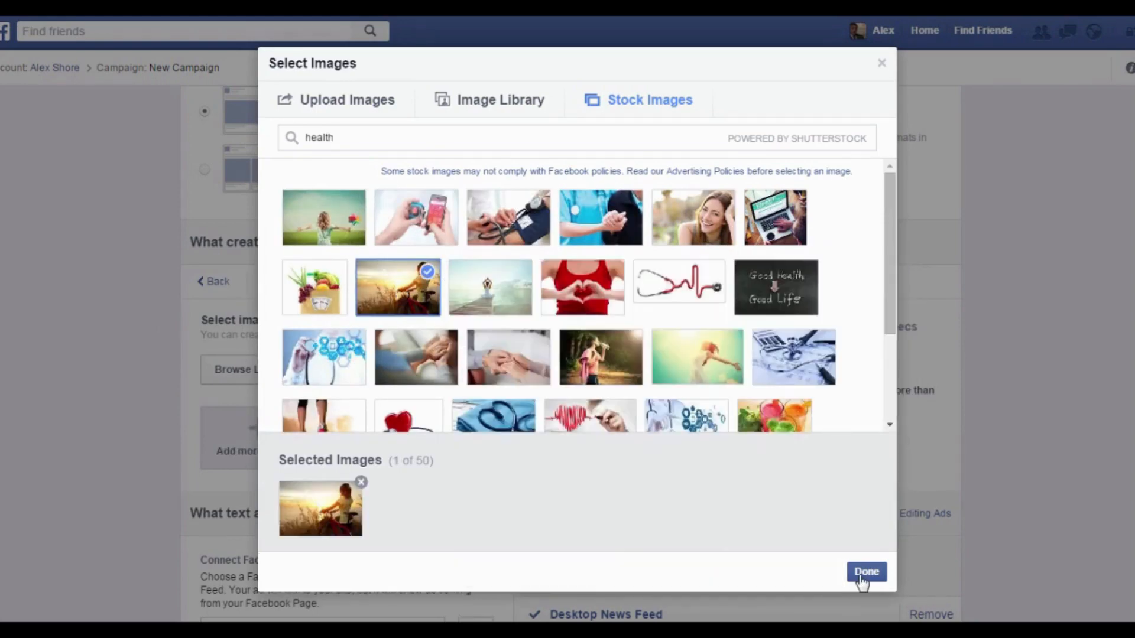
{"action": "left_click", "coordinate": [864, 572]}
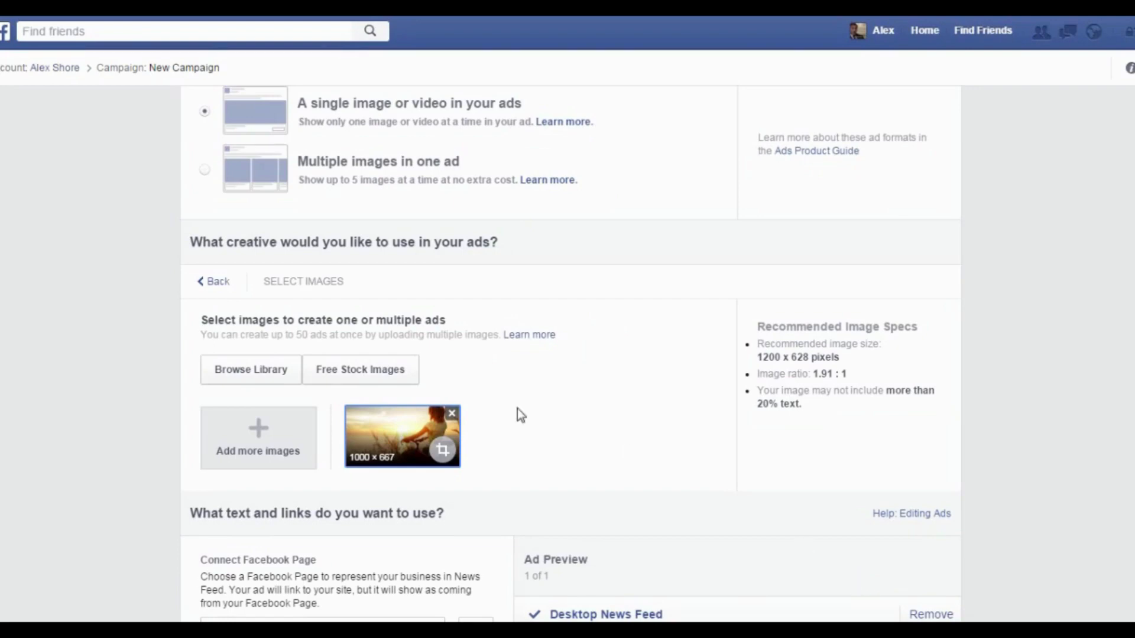
Replace the headline with 'Get healthy today!' and set the text to 'Gain access to freebies right now!'.
{"action": "scroll", "coordinate": [519, 363], "scroll_direction": "down", "scroll_amount": 1}
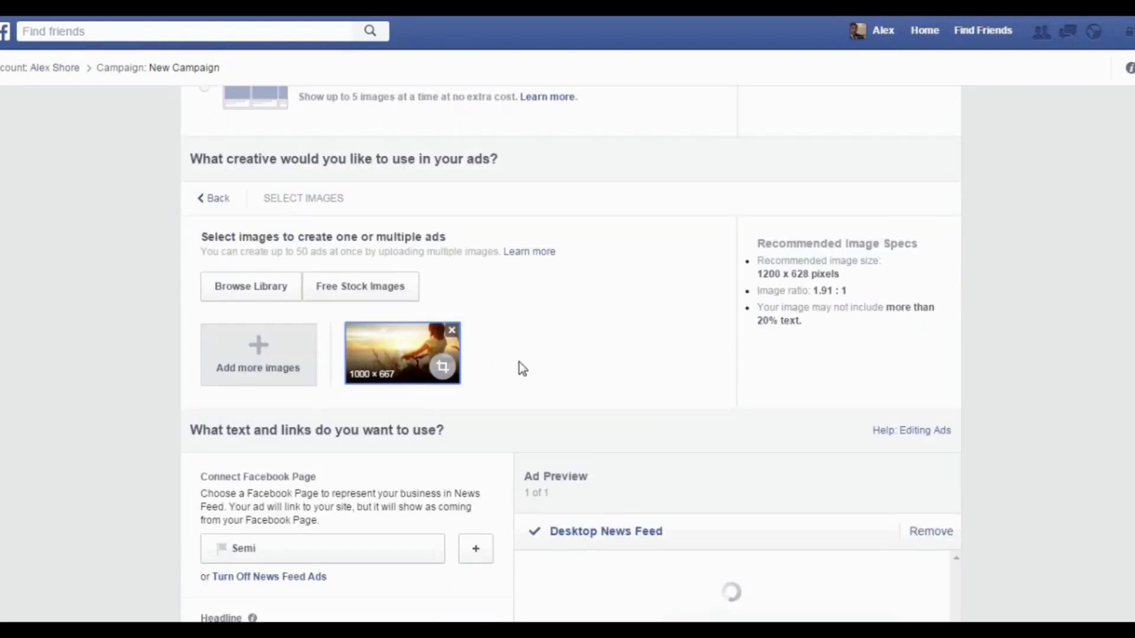
{"action": "scroll", "coordinate": [519, 363], "scroll_direction": "down", "scroll_amount": 1}
{"action": "scroll", "coordinate": [519, 363], "scroll_direction": "down", "scroll_amount": 1}
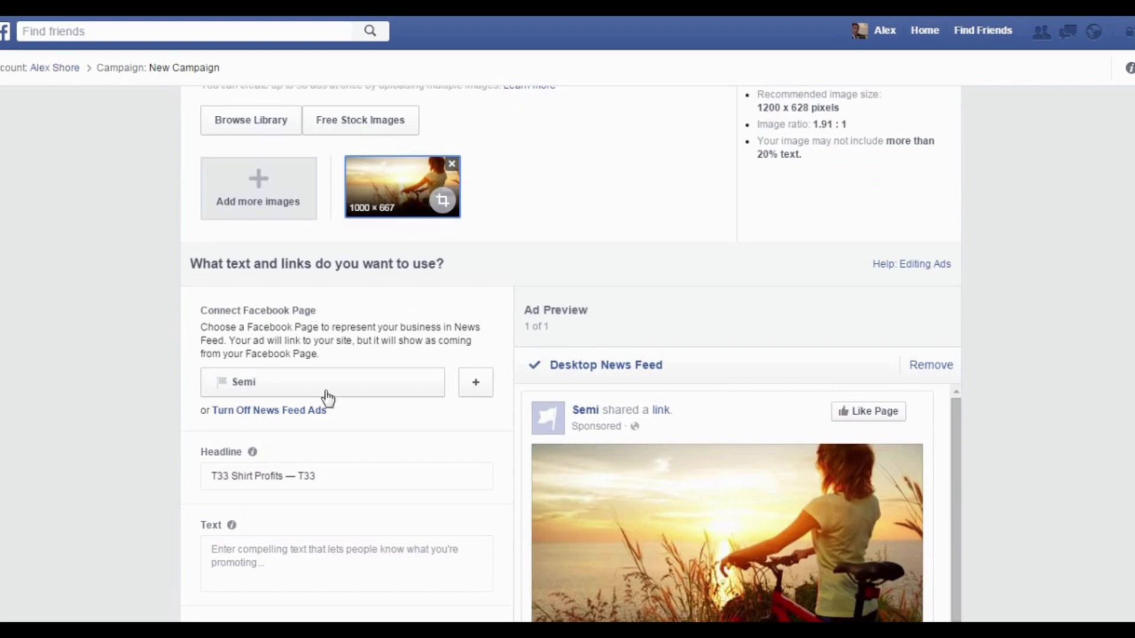
{"action": "scroll", "coordinate": [326, 390], "scroll_direction": "down", "scroll_amount": 1}
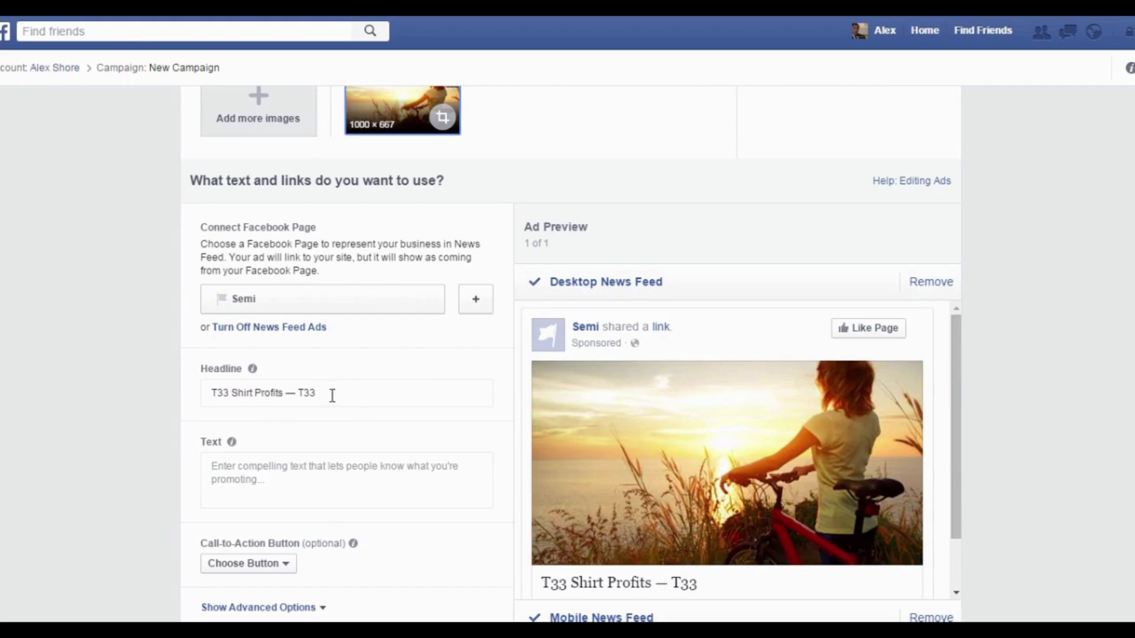
{"action": "left_click_drag", "start_coordinate": [332, 395], "coordinate": [144, 399]}
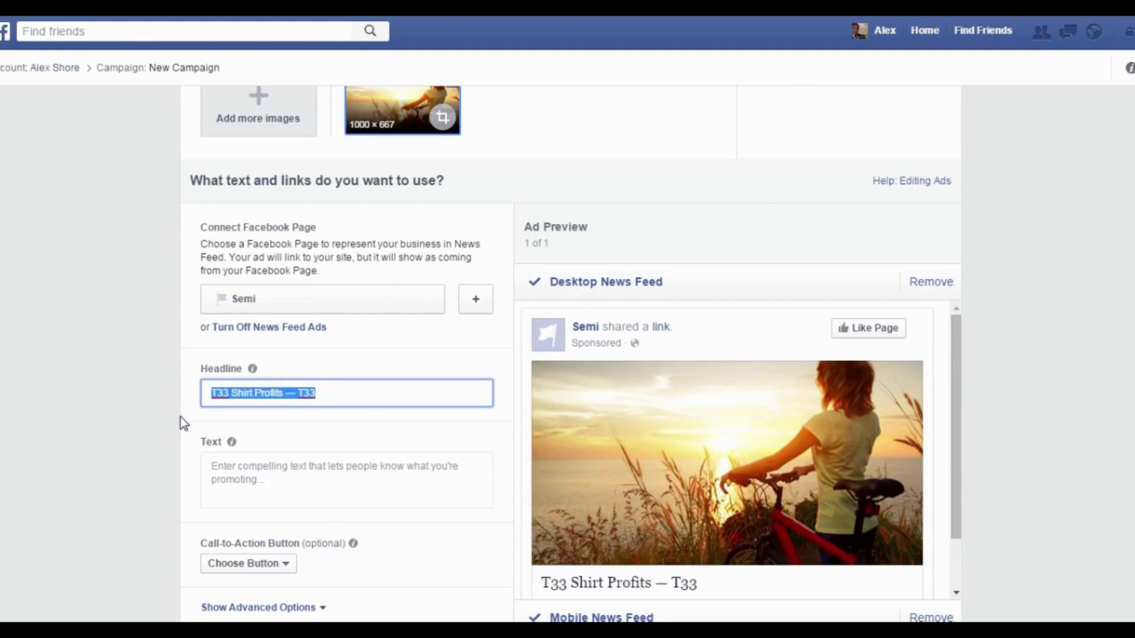
{"action": "type", "text": "G"}
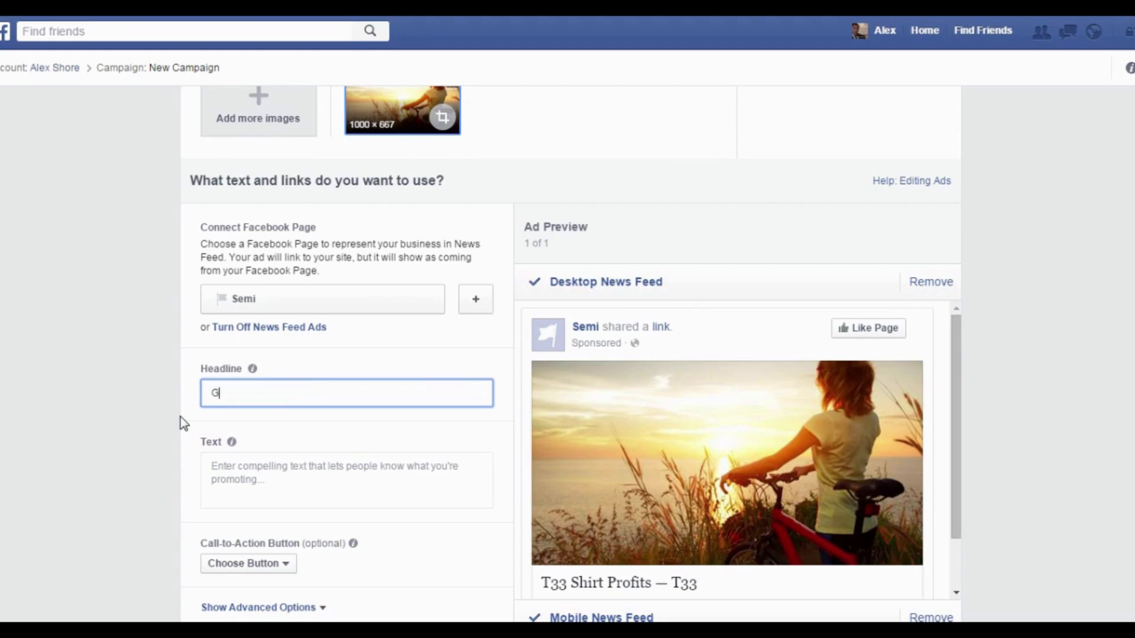
{"action": "type", "text": "et hea"}
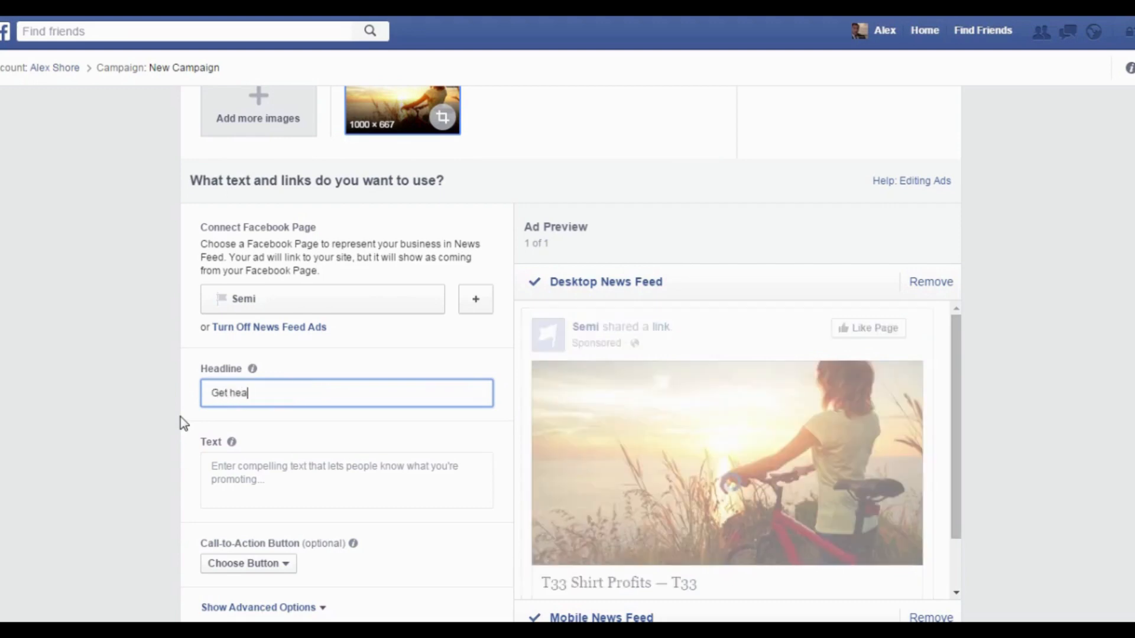
{"action": "type", "text": "lthy today!"}
{"action": "left_click", "coordinate": [278, 485]}
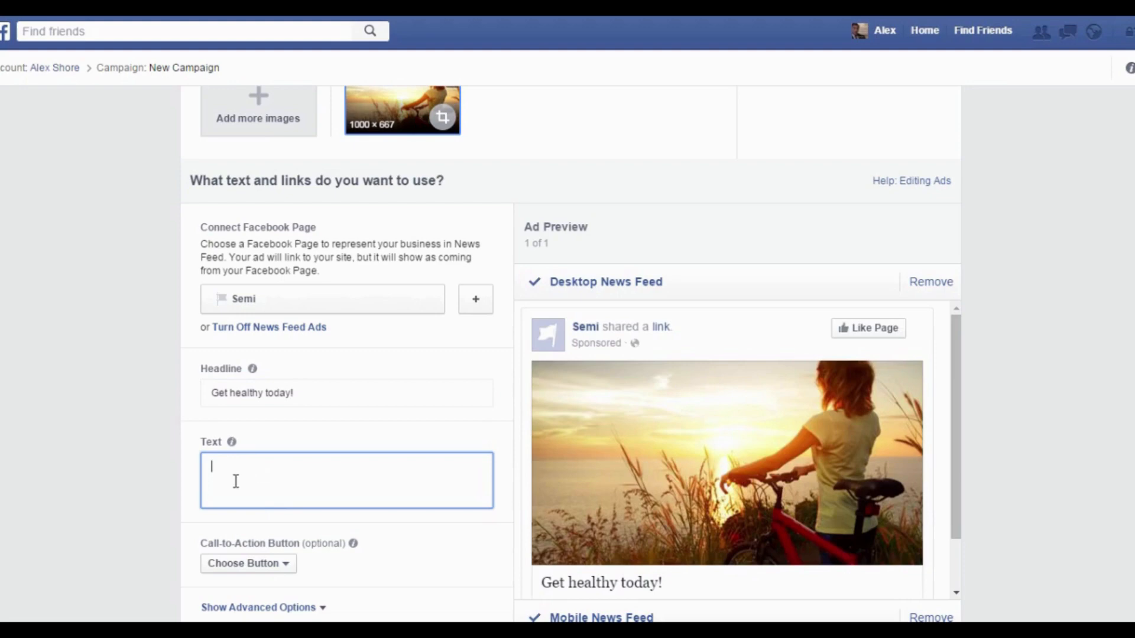
{"action": "type", "text": "Gain access to freebies right n"}
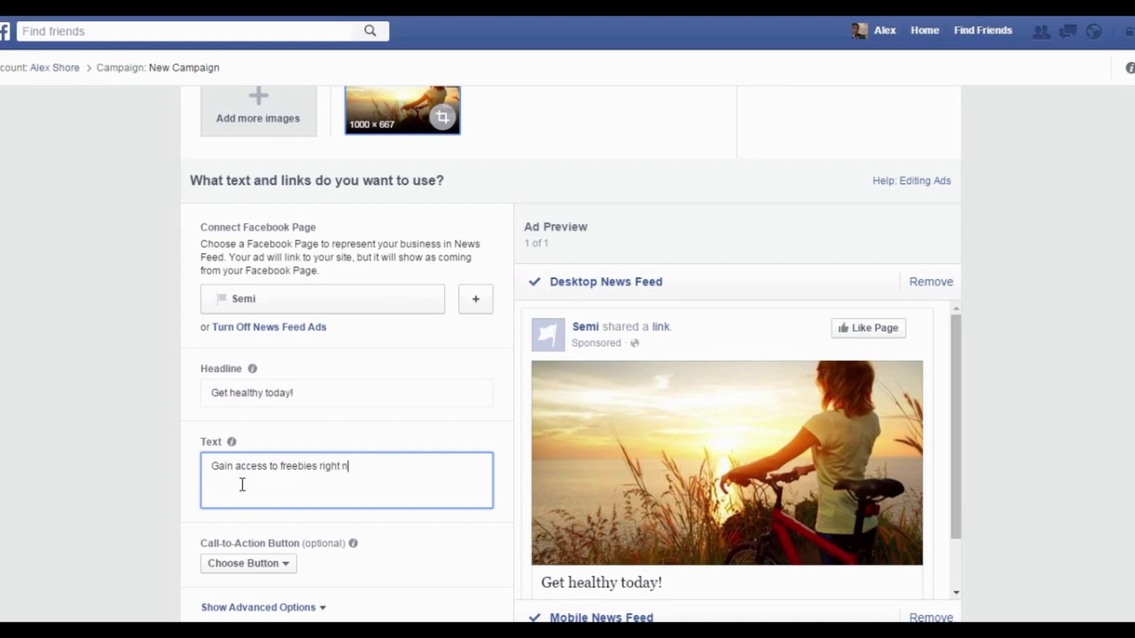
{"action": "type", "text": "ow!"}
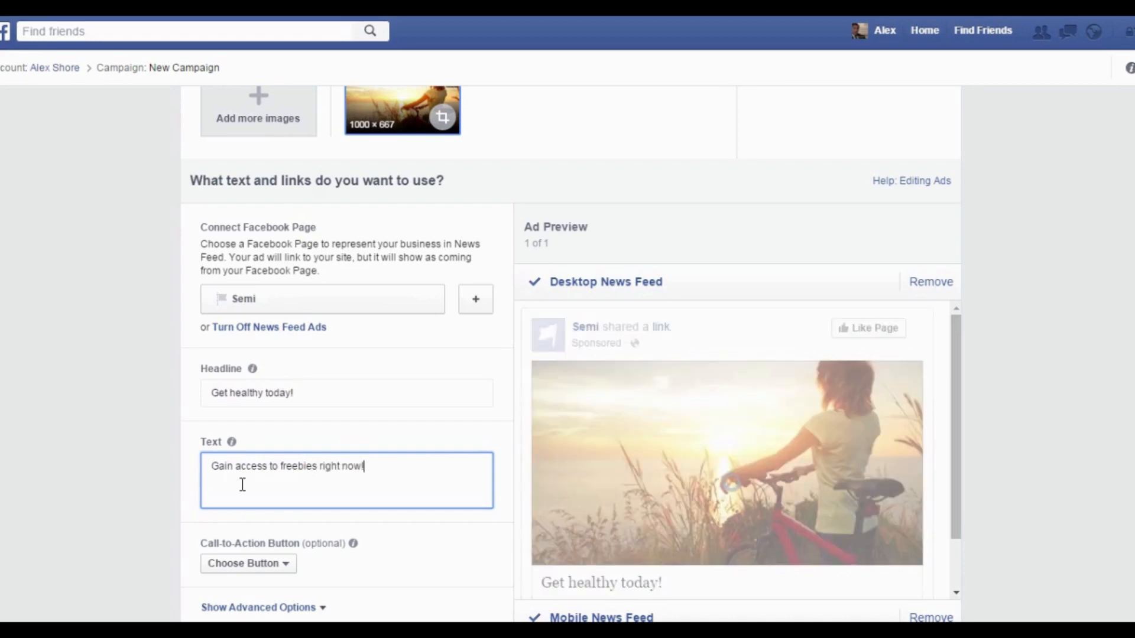
{"action": "left_click", "coordinate": [448, 556]}
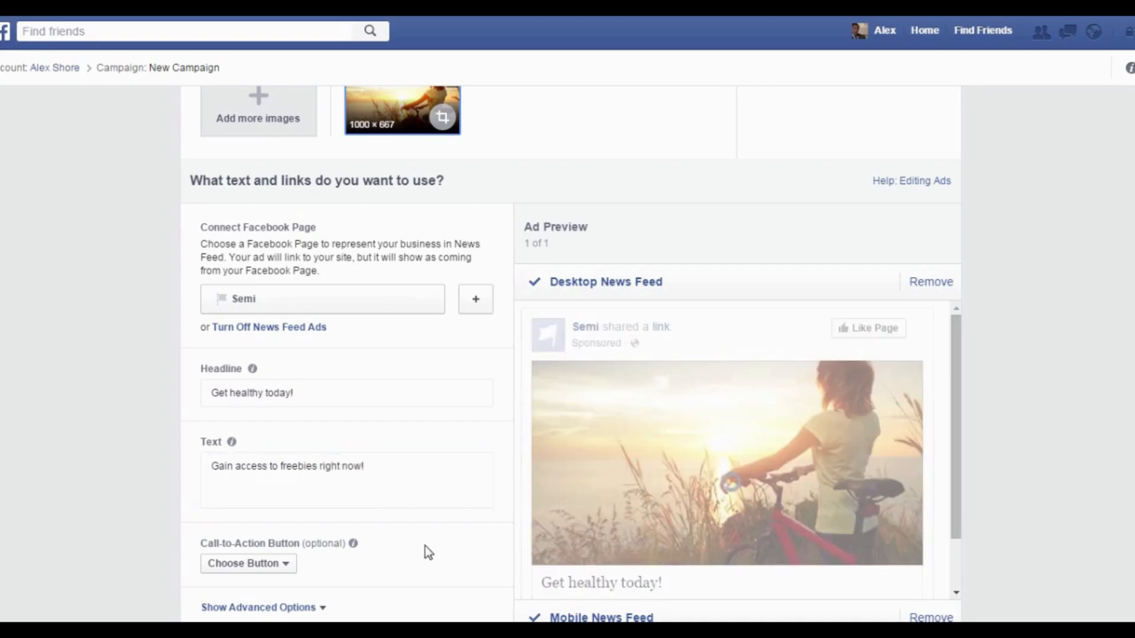
Set the call-to-action button to Learn More and show the advanced options.
{"action": "scroll", "coordinate": [428, 539], "scroll_direction": "down", "scroll_amount": 2}
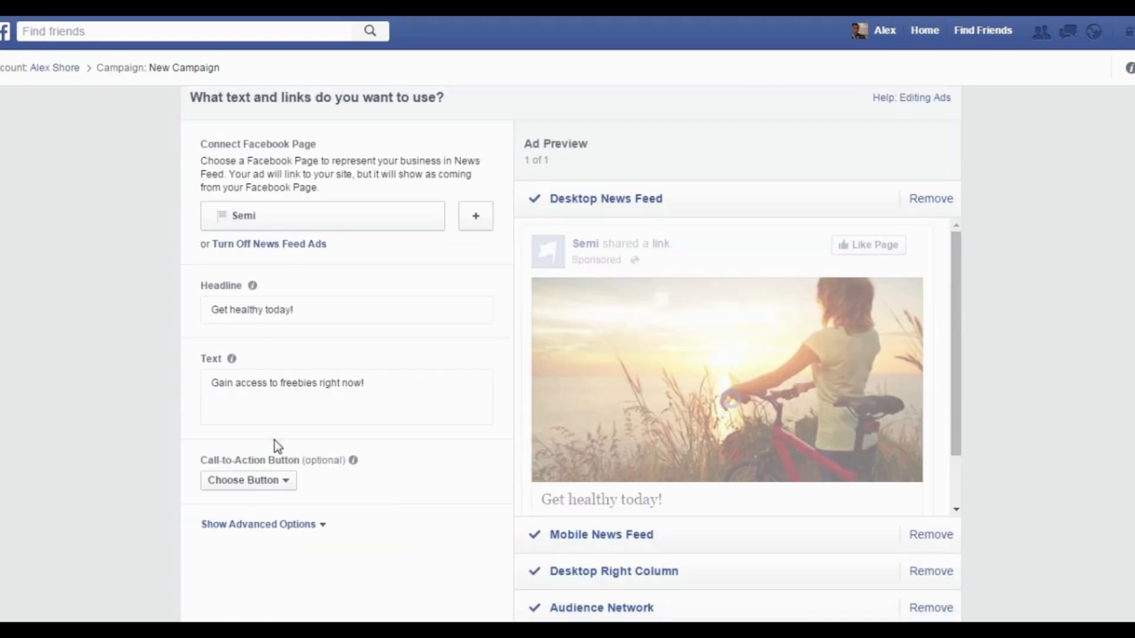
{"action": "left_click", "coordinate": [276, 484]}
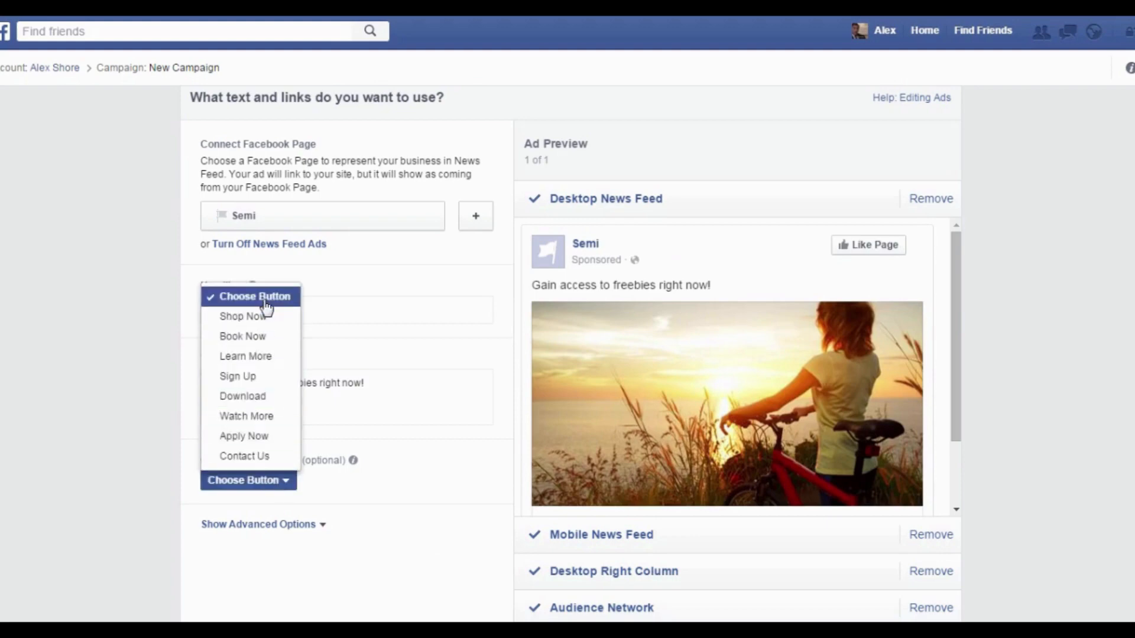
{"action": "left_click", "coordinate": [265, 358]}
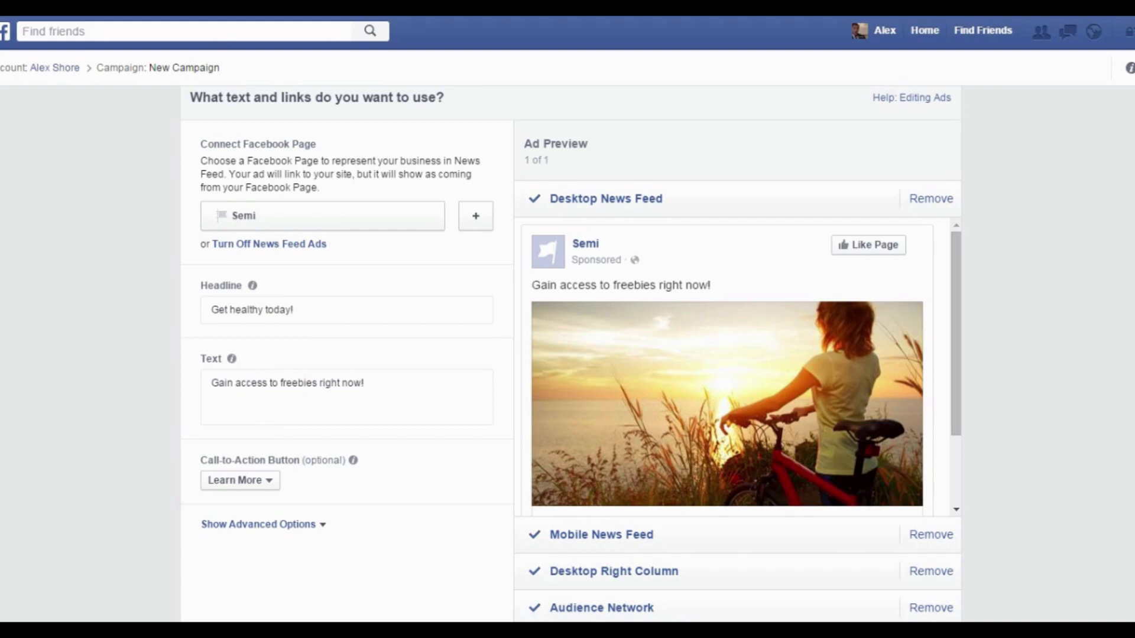
{"action": "scroll", "coordinate": [374, 417], "scroll_direction": "down", "scroll_amount": 2}
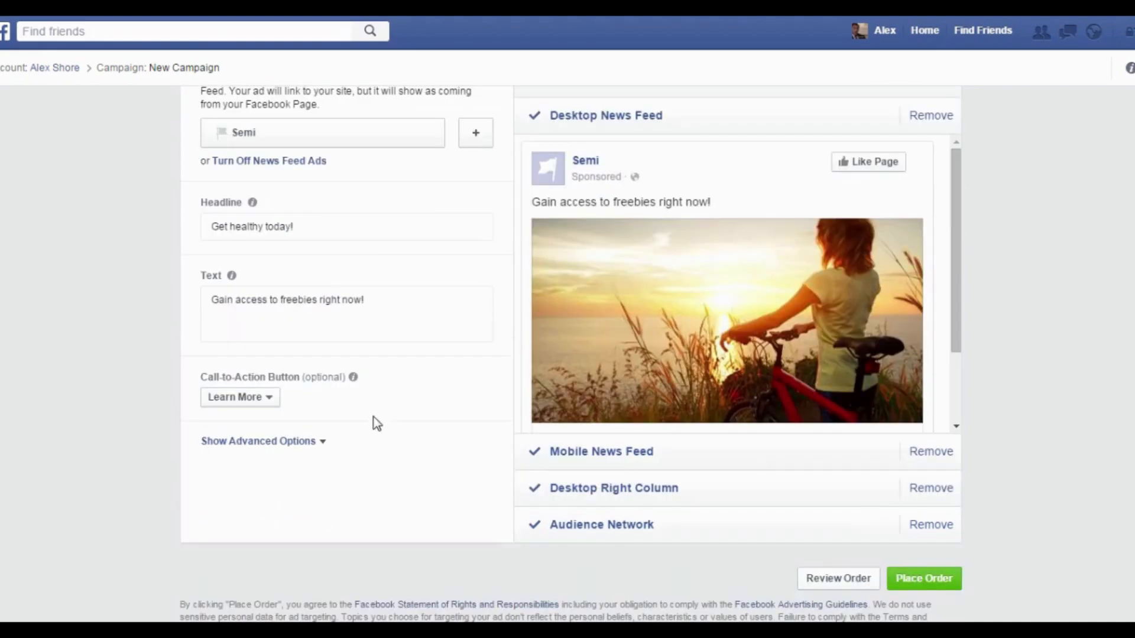
{"action": "left_click", "coordinate": [304, 447]}
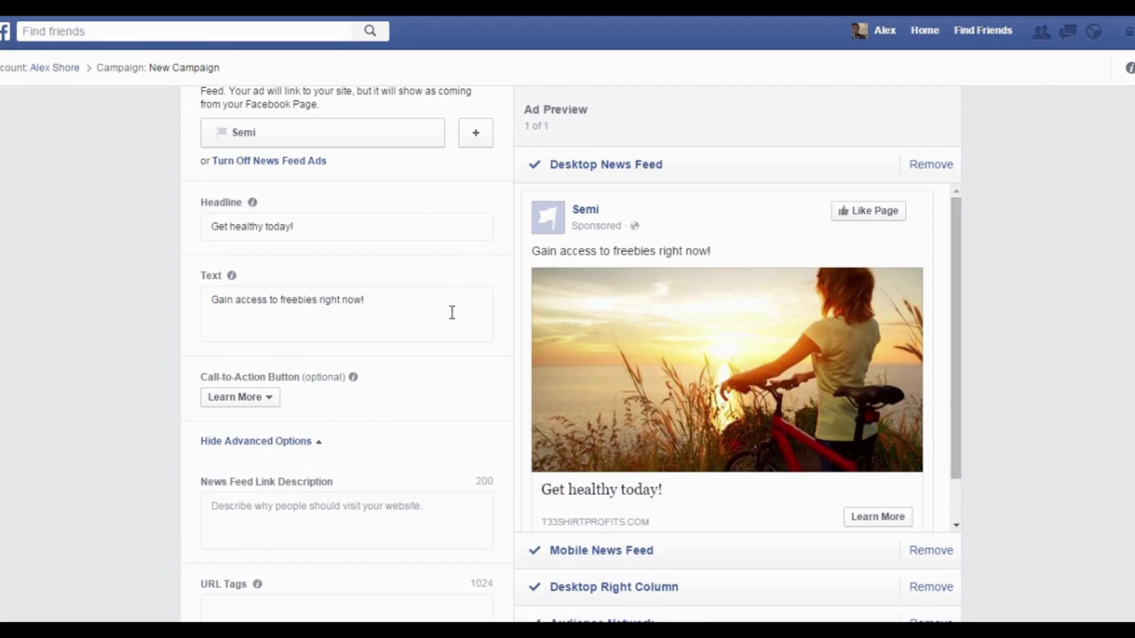
{"action": "scroll", "coordinate": [376, 387], "scroll_direction": "down", "scroll_amount": 2}
{"action": "scroll", "coordinate": [376, 387], "scroll_direction": "down", "scroll_amount": 1}
Enter 'The best website for health and wellness updates.' in the News Feed Link Description box.
{"action": "left_click", "coordinate": [373, 359]}
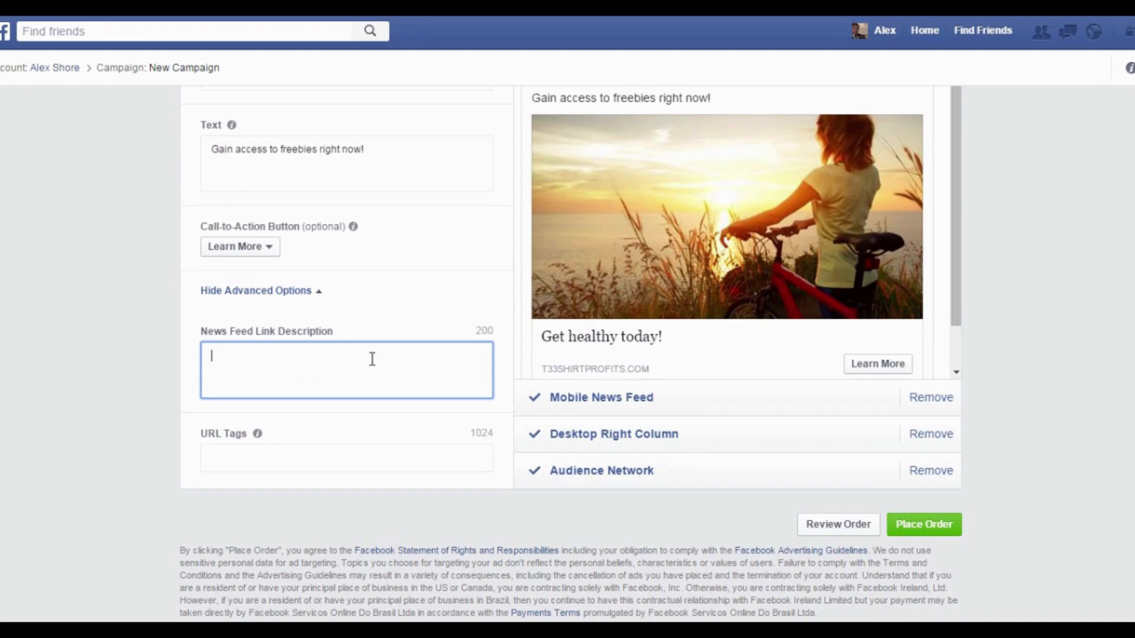
{"action": "type", "text": "The best website for hea"}
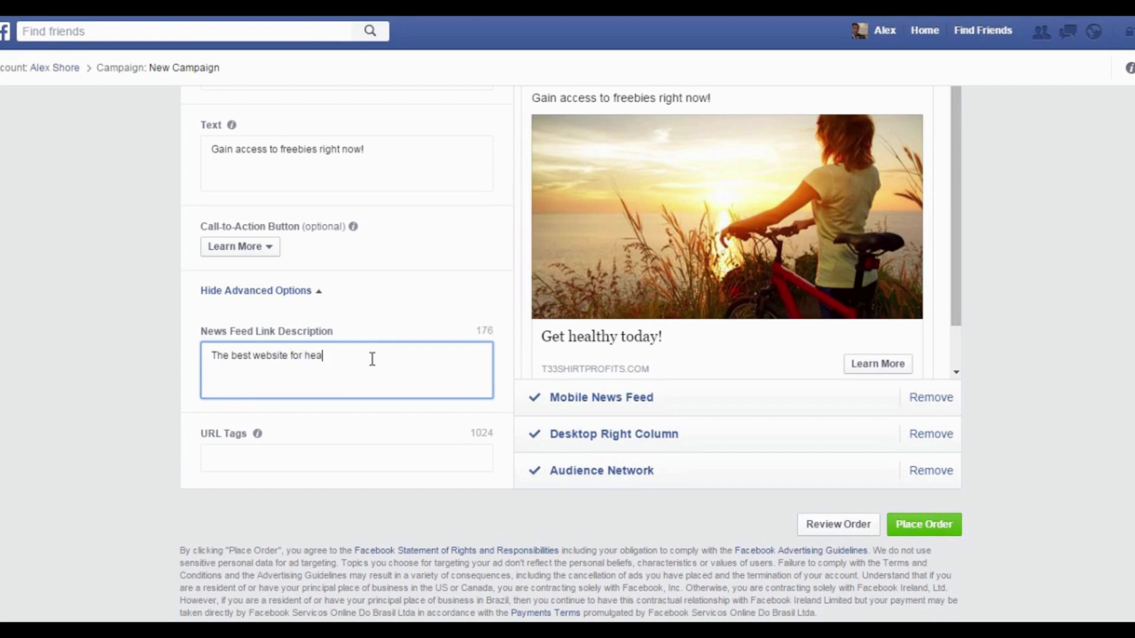
{"action": "type", "text": "lth and wellness updat"}
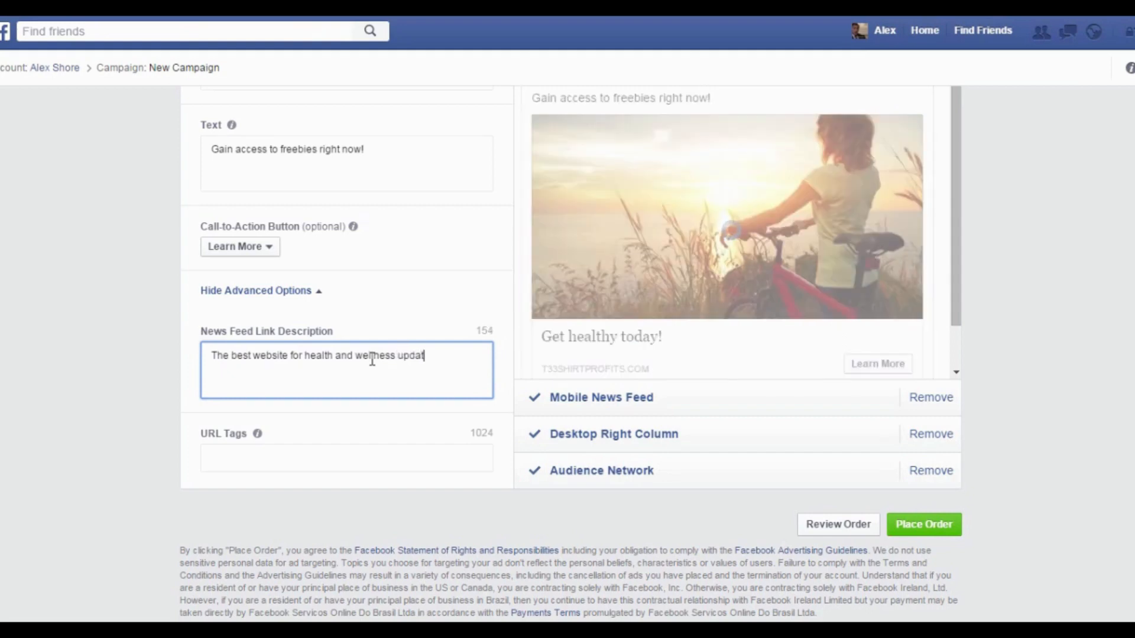
{"action": "type", "text": "es."}
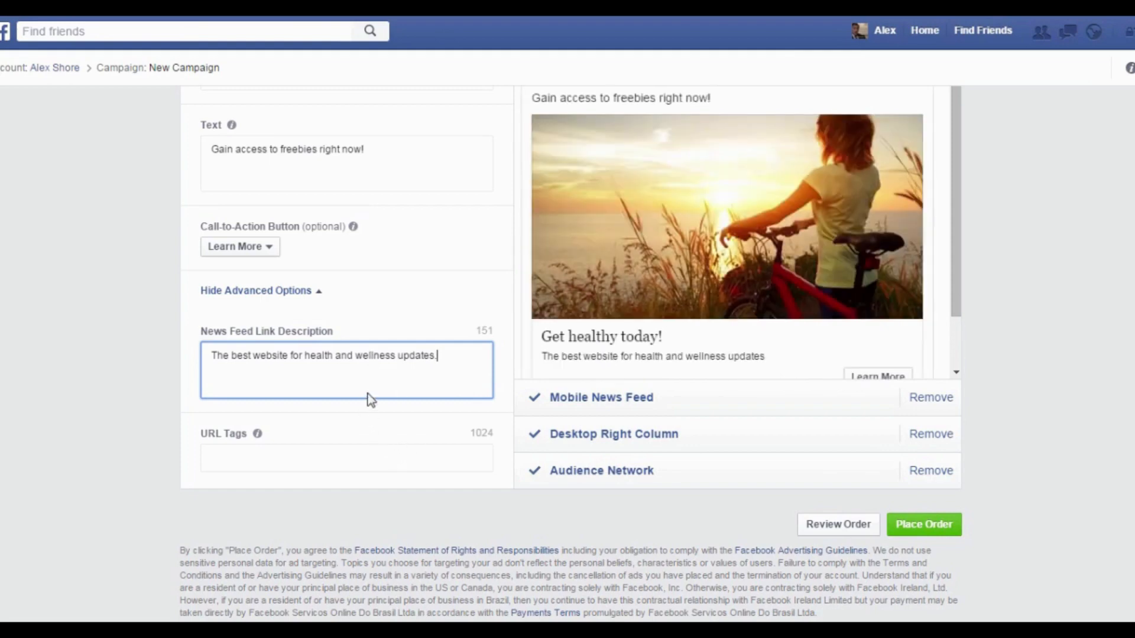
{"action": "left_click", "coordinate": [405, 427]}
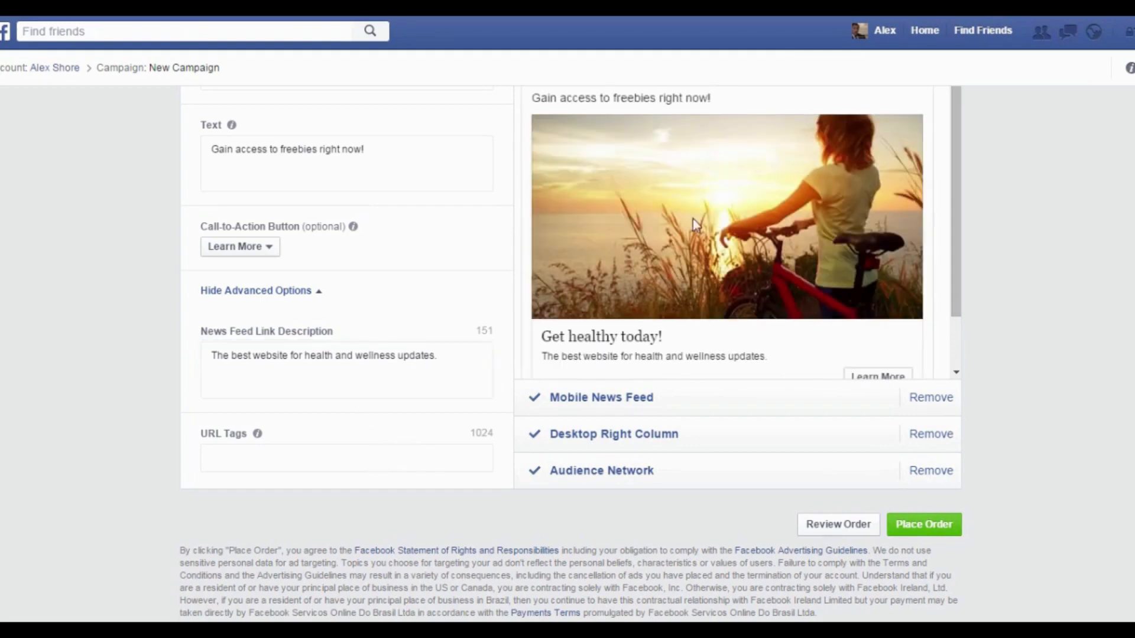
{"action": "scroll", "coordinate": [693, 219], "scroll_direction": "up", "scroll_amount": 3}
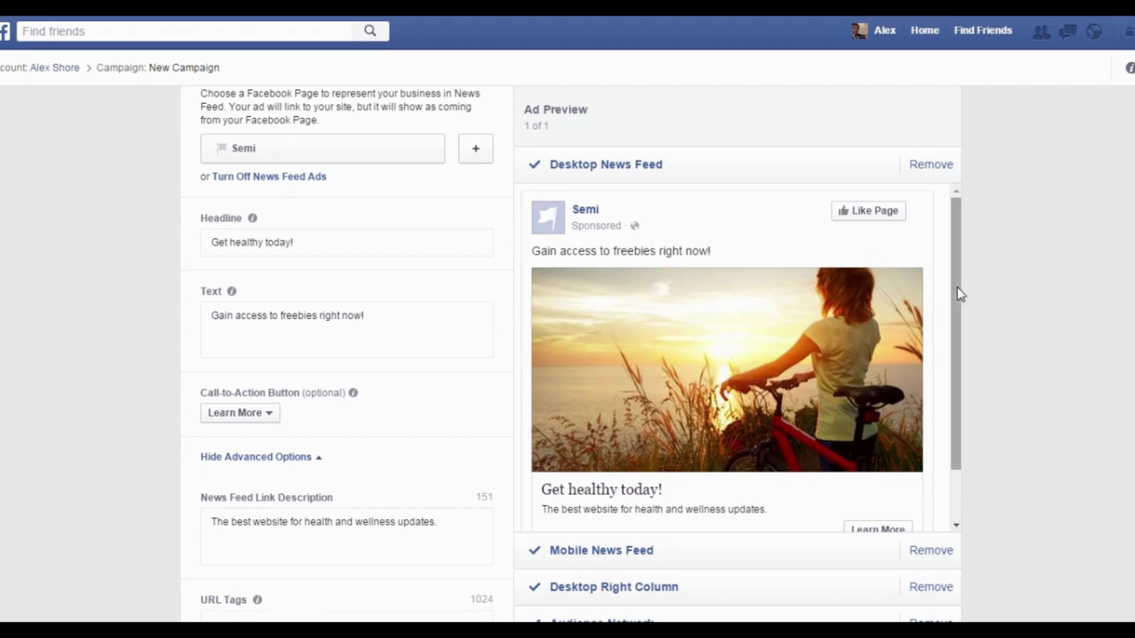
Remove the Mobile News Feed placement and proceed to Review Order.
{"action": "left_click_drag", "start_coordinate": [962, 294], "coordinate": [962, 336]}
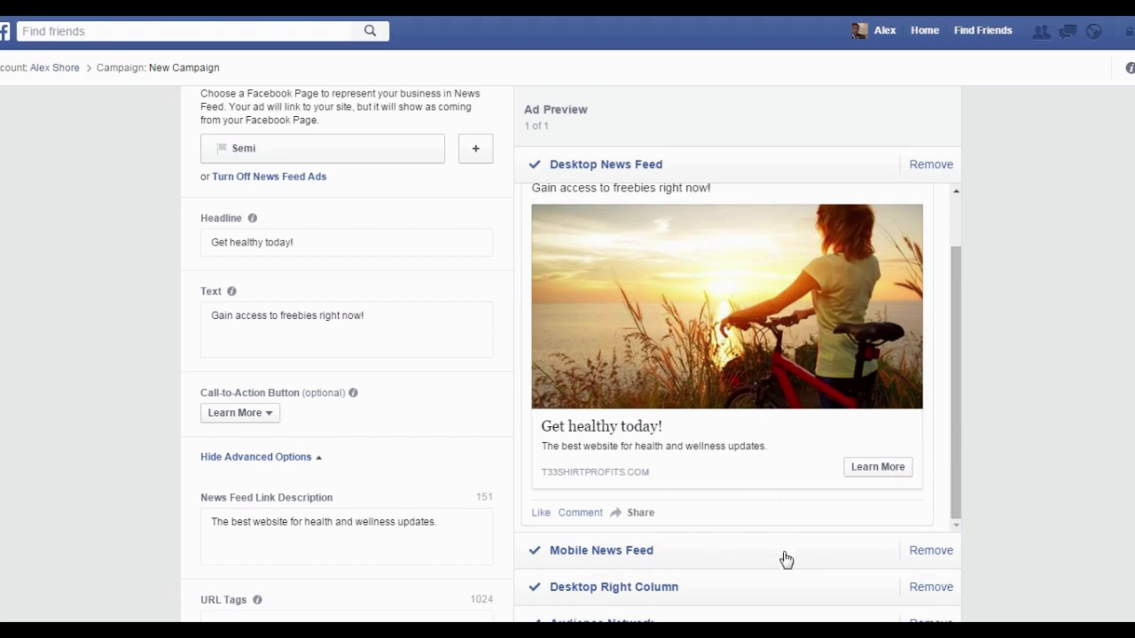
{"action": "left_click", "coordinate": [930, 551]}
{"action": "scroll", "coordinate": [713, 369], "scroll_direction": "down", "scroll_amount": 3}
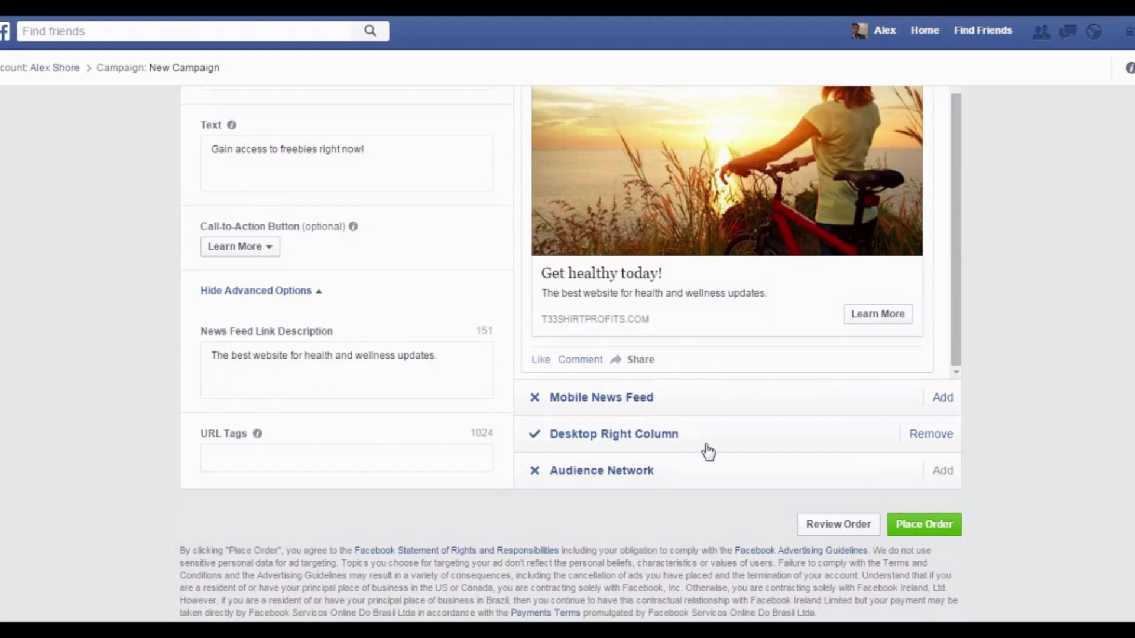
{"action": "left_click", "coordinate": [844, 523]}
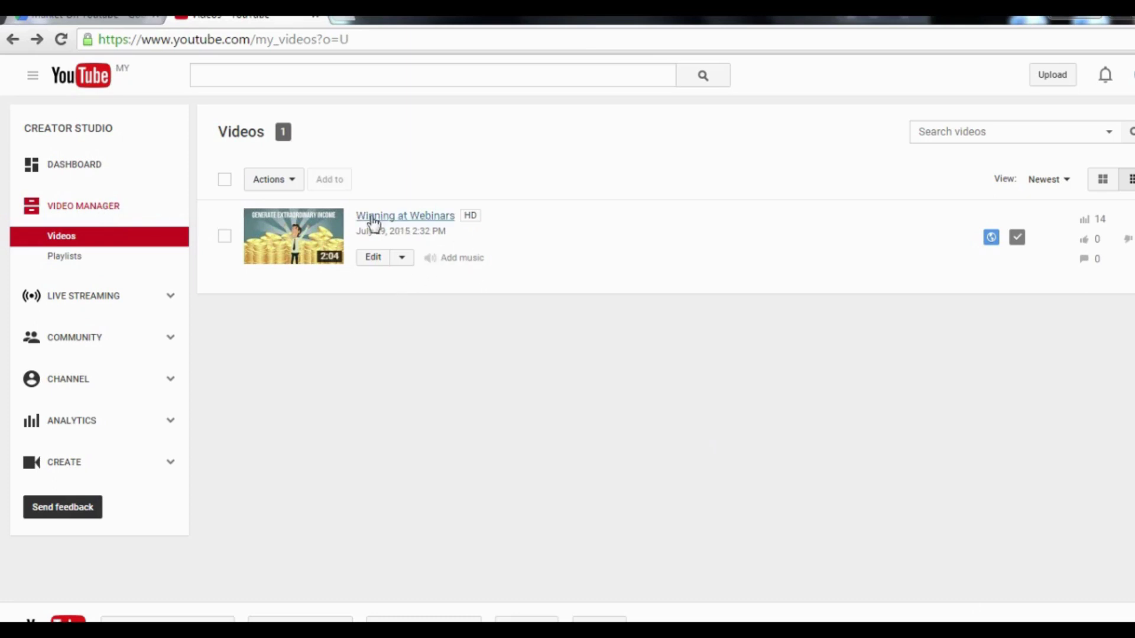
Open Info and Settings for 'Winning at Webinars' and show its Call-to-action overlay settings.
{"action": "left_click", "coordinate": [404, 260]}
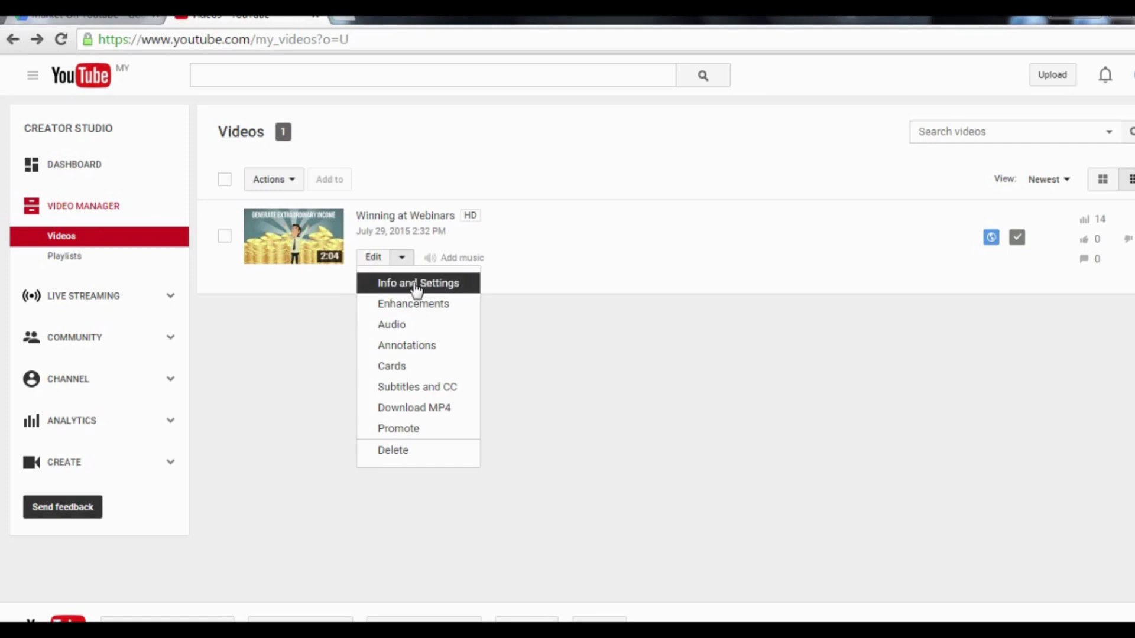
{"action": "left_click", "coordinate": [417, 285]}
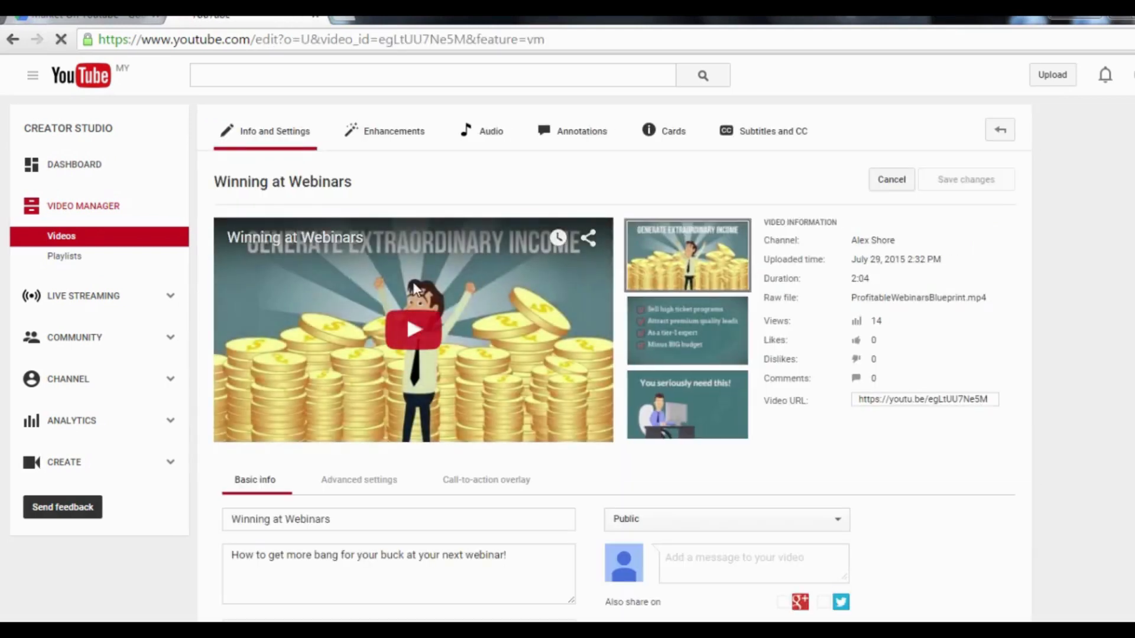
{"action": "scroll", "coordinate": [415, 288], "scroll_direction": "down", "scroll_amount": 3}
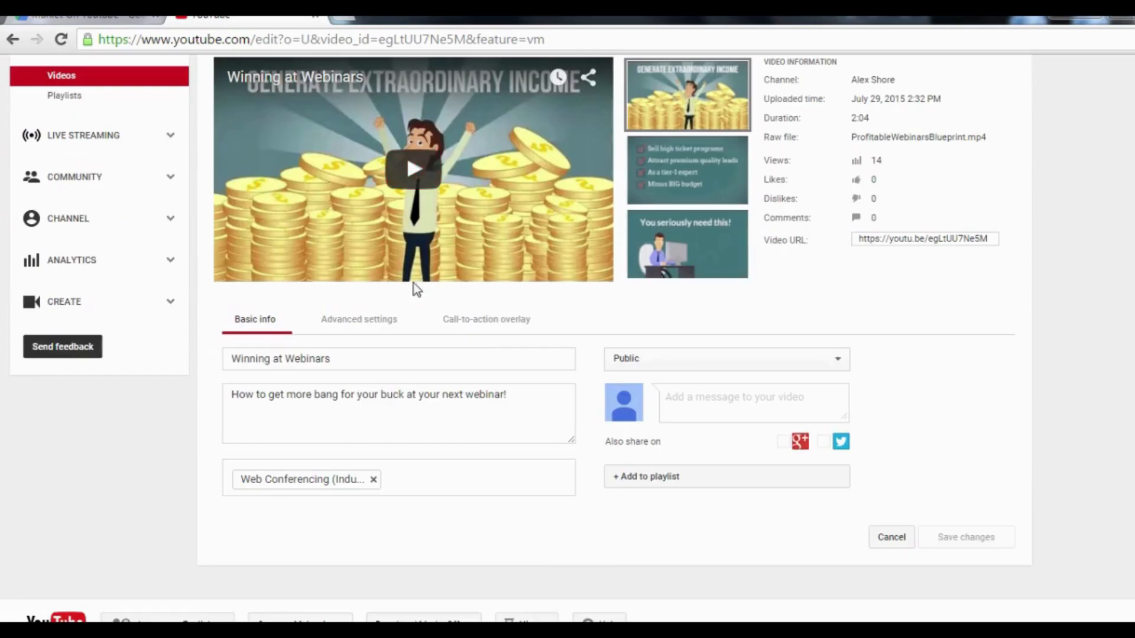
{"action": "left_click", "coordinate": [486, 328]}
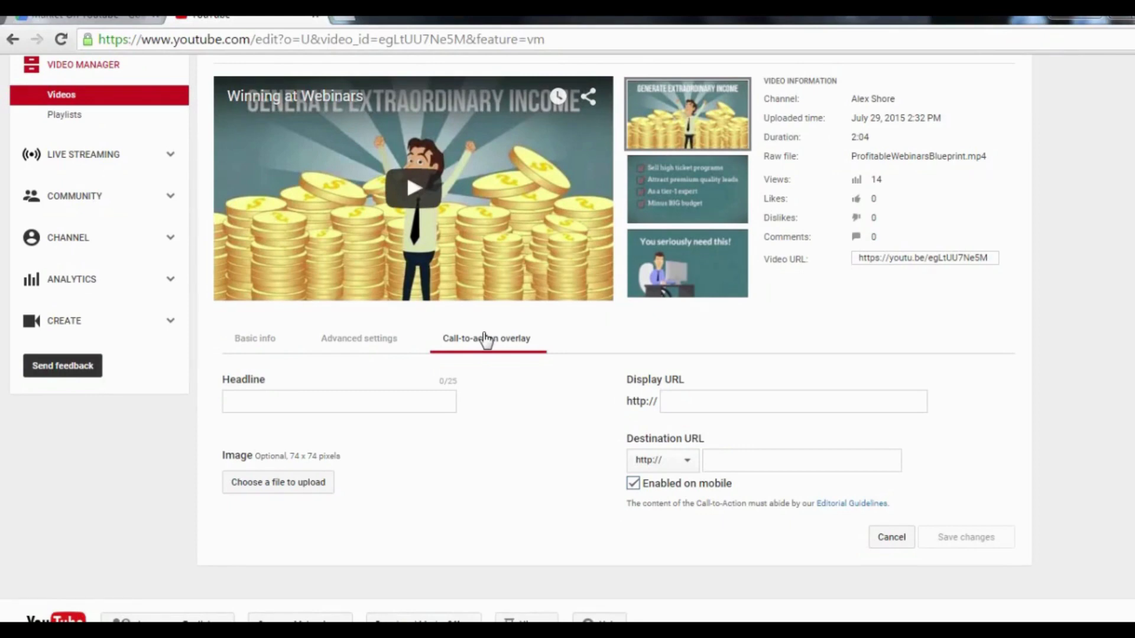
Save an overlay headlined 'Get Your Free Report Here', showing homepage.com, linking to squeezepage.com, mobile disabled.
{"action": "left_click", "coordinate": [359, 407]}
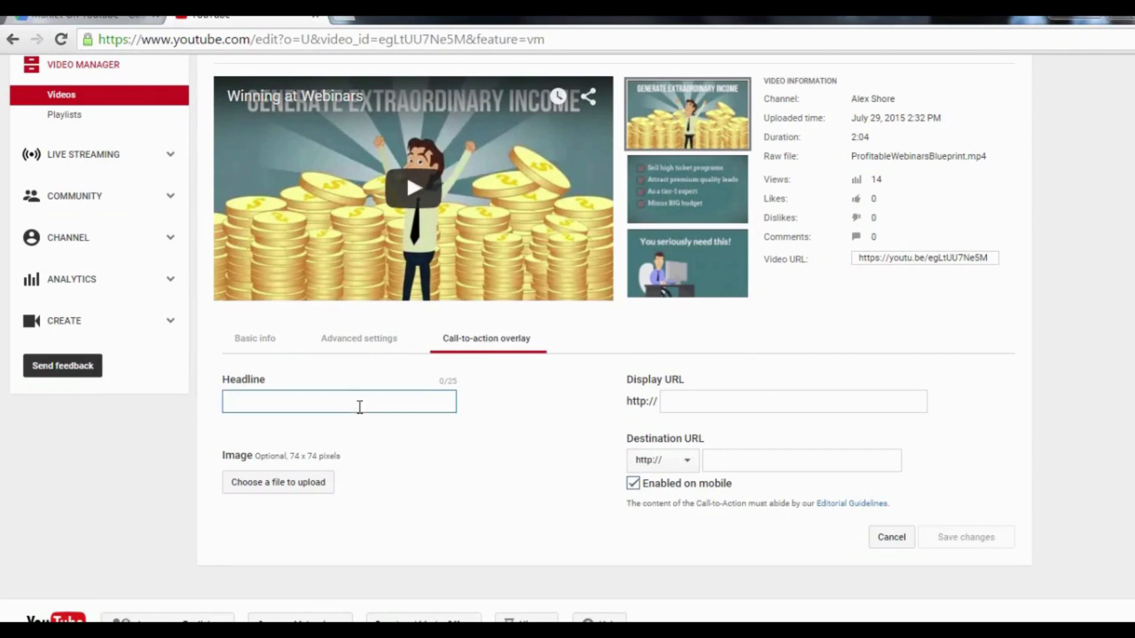
{"action": "type", "text": "Get Your "}
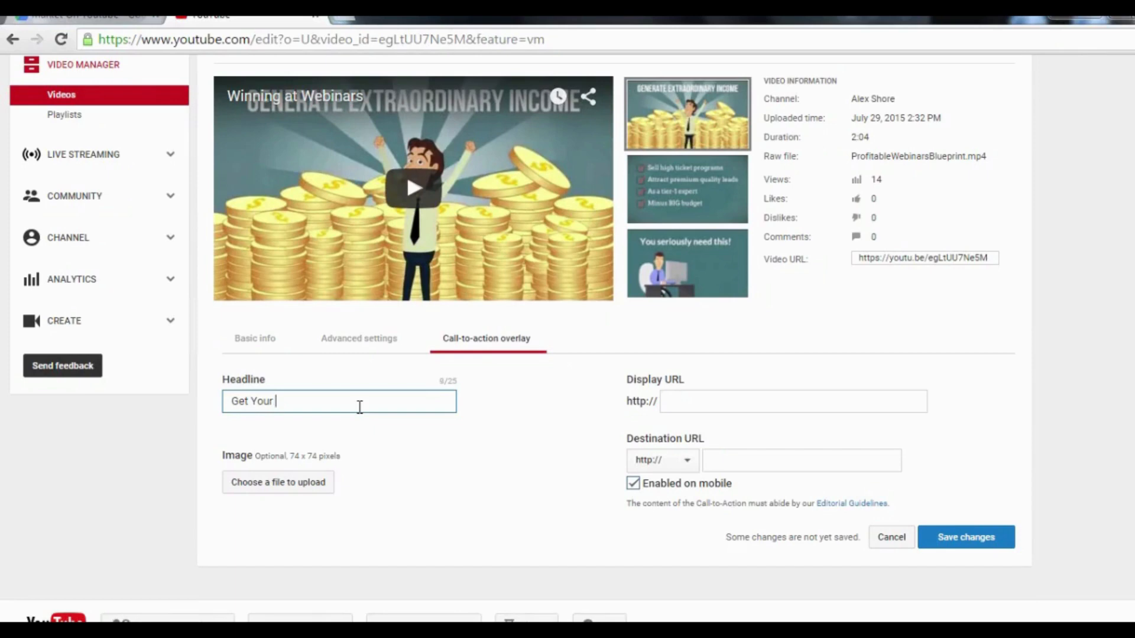
{"action": "type", "text": "Free Report Here"}
{"action": "left_click", "coordinate": [379, 458]}
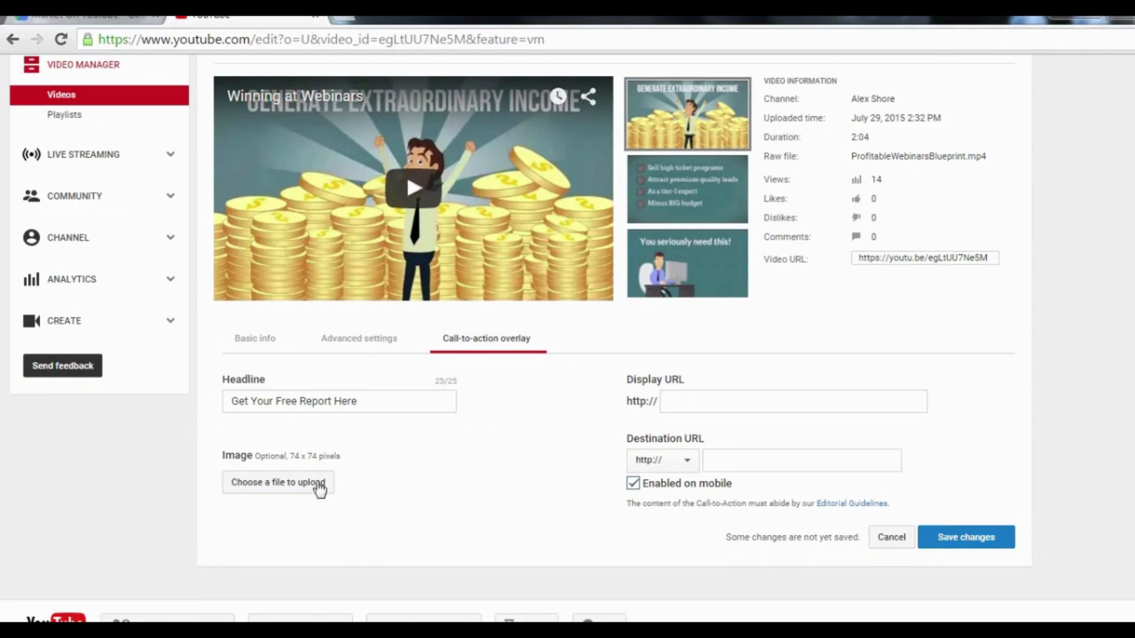
{"action": "left_click", "coordinate": [689, 401]}
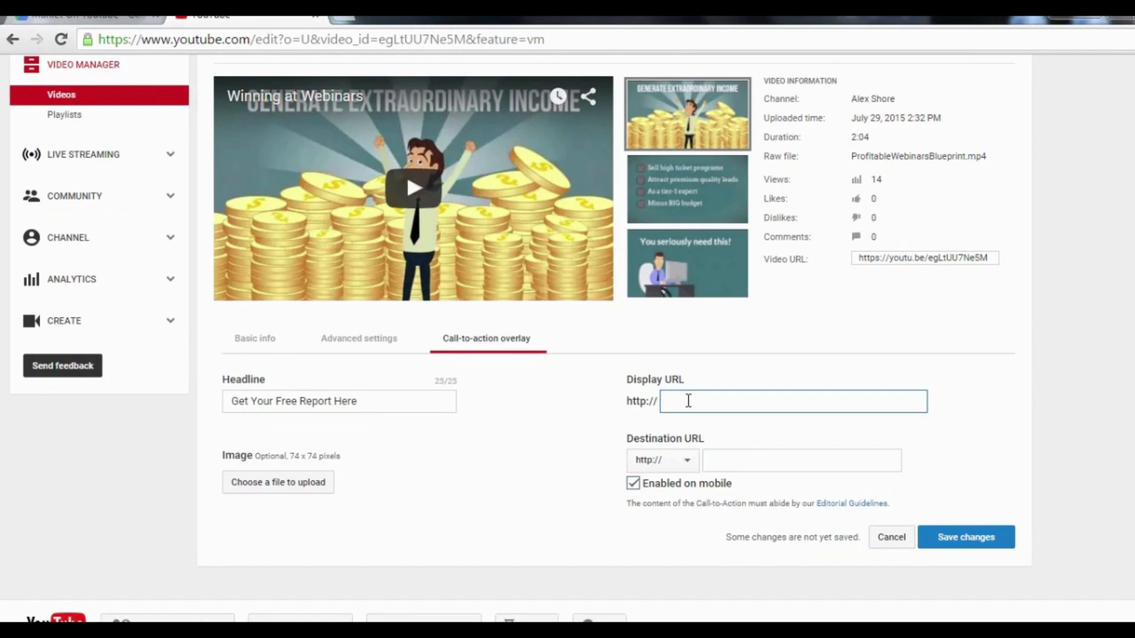
{"action": "type", "text": "homepage.com"}
{"action": "left_click", "coordinate": [762, 459]}
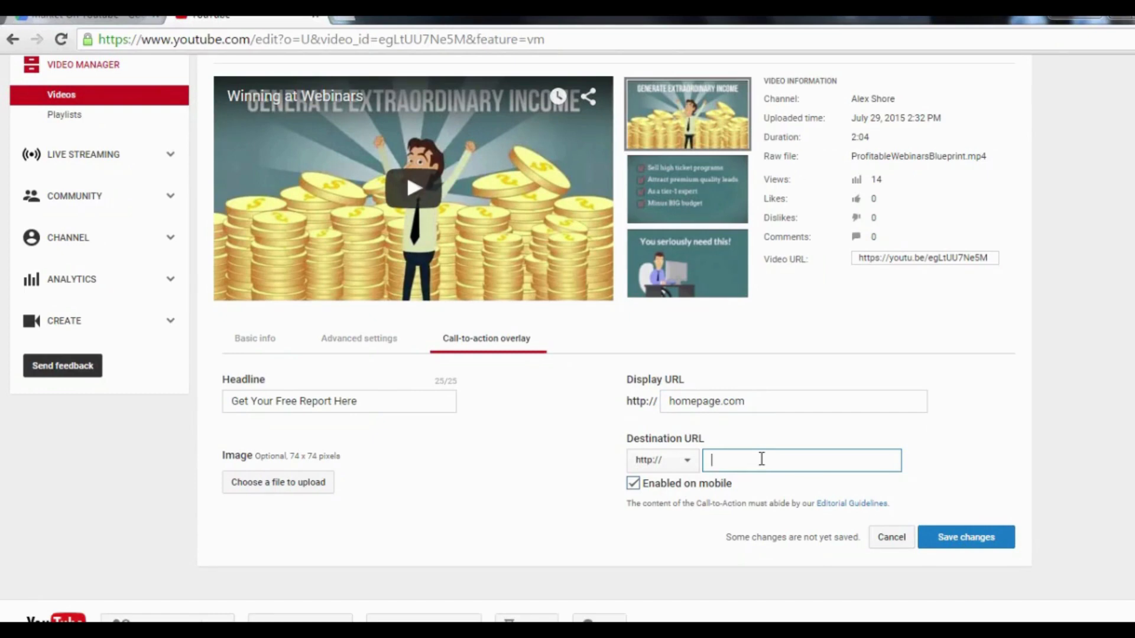
{"action": "type", "text": "squeezepage.com"}
{"action": "left_click", "coordinate": [633, 485]}
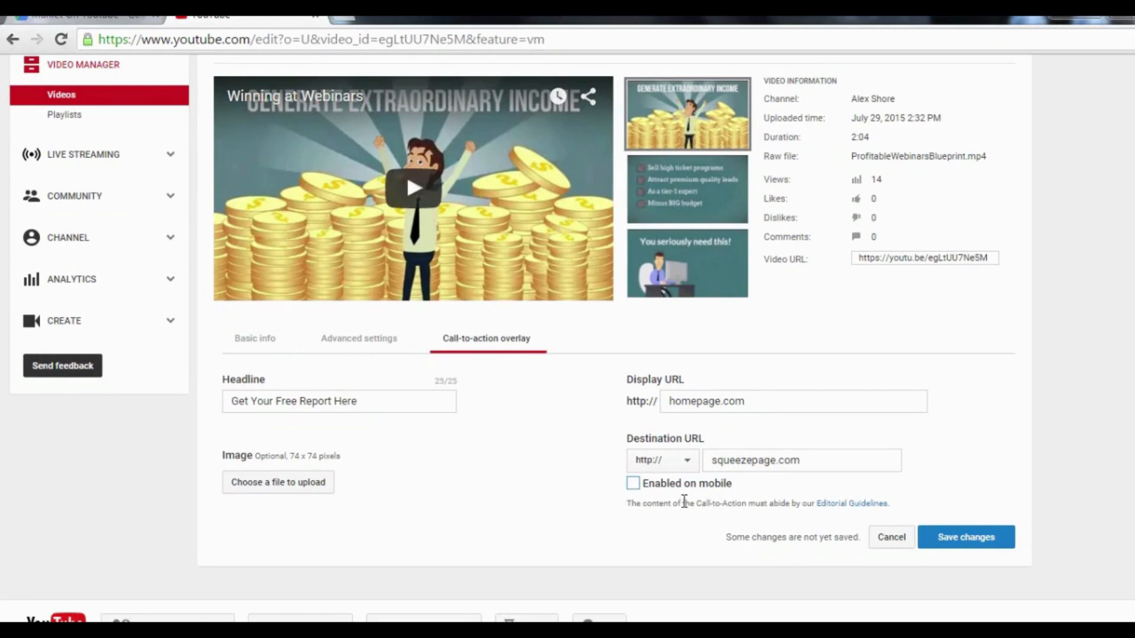
{"action": "left_click", "coordinate": [972, 538]}
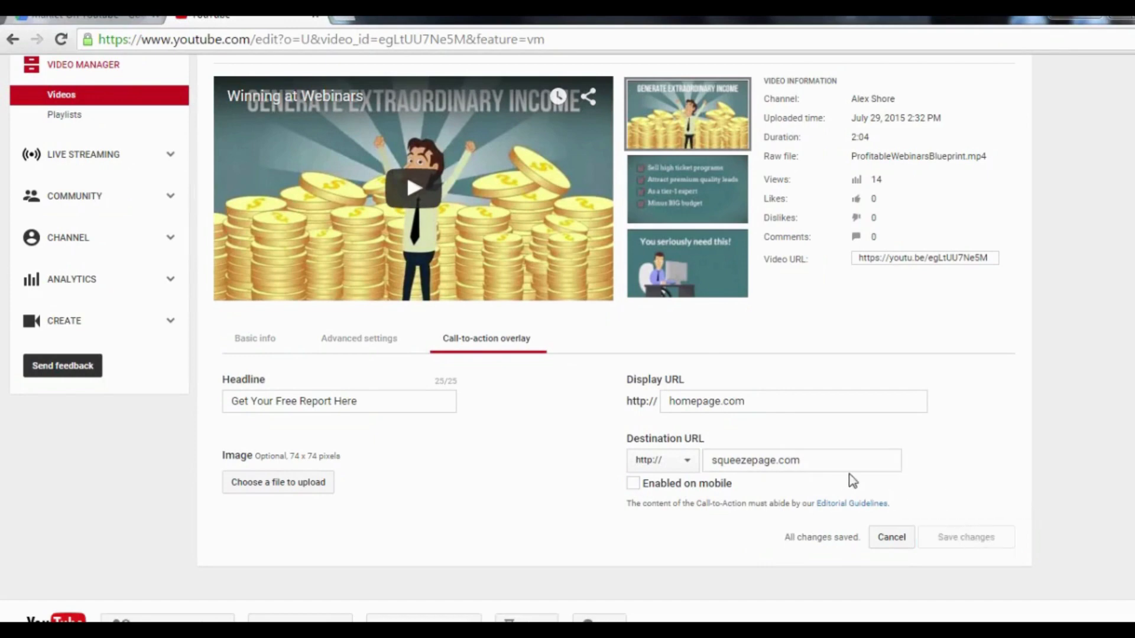
Play and pause the video to preview the saved overlay.
{"action": "left_click", "coordinate": [414, 189]}
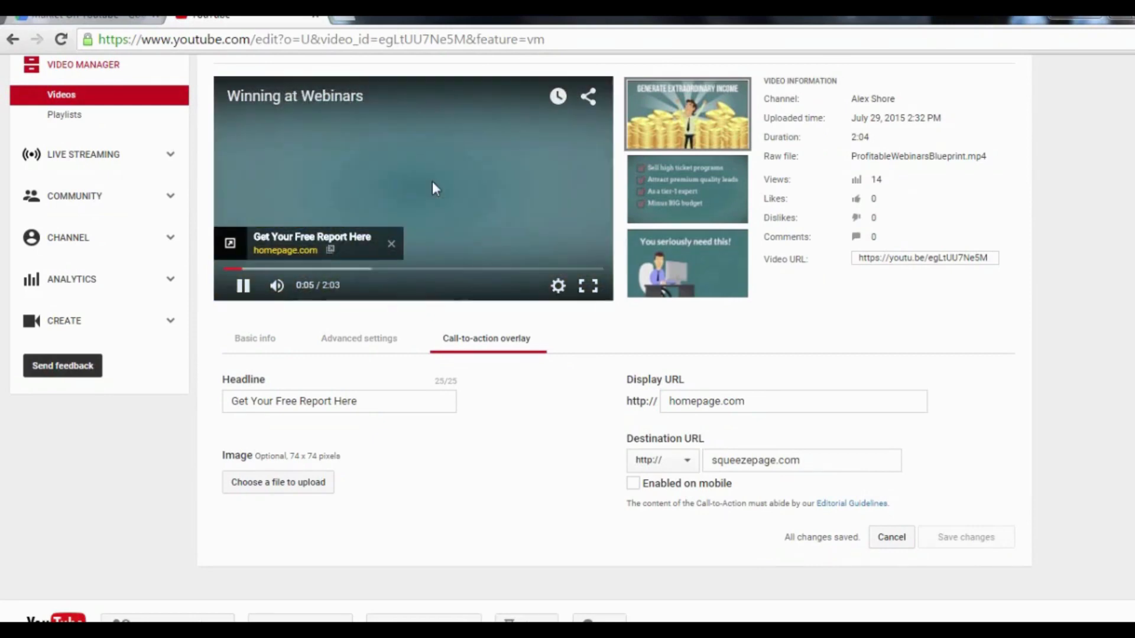
{"action": "left_click", "coordinate": [432, 182]}
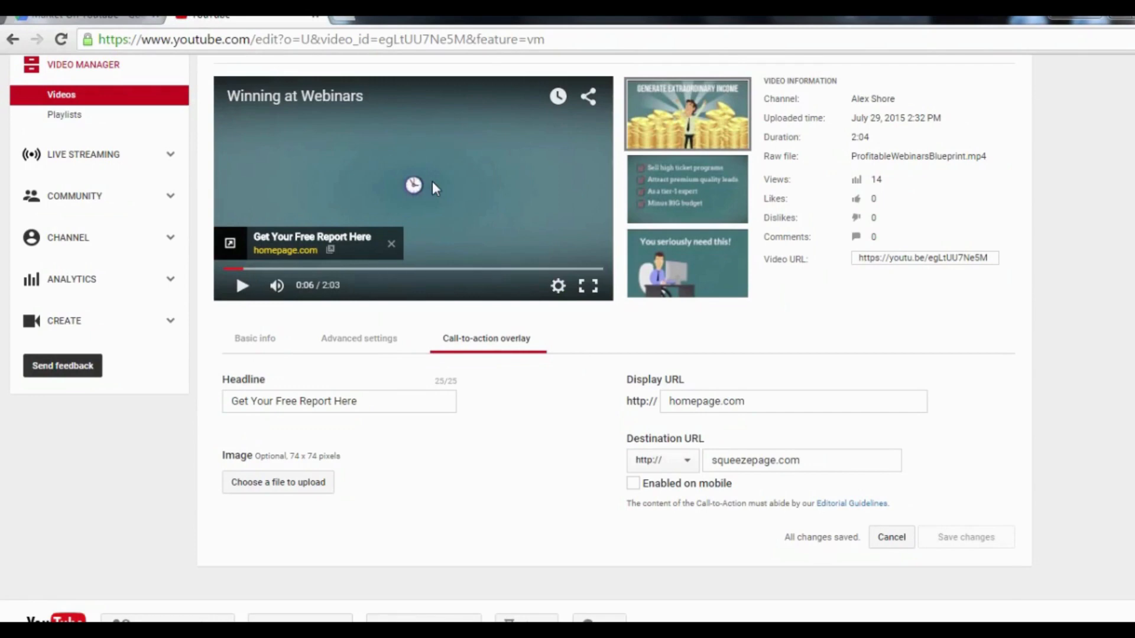
{"action": "scroll", "coordinate": [600, 196], "scroll_direction": "up", "scroll_amount": 3}
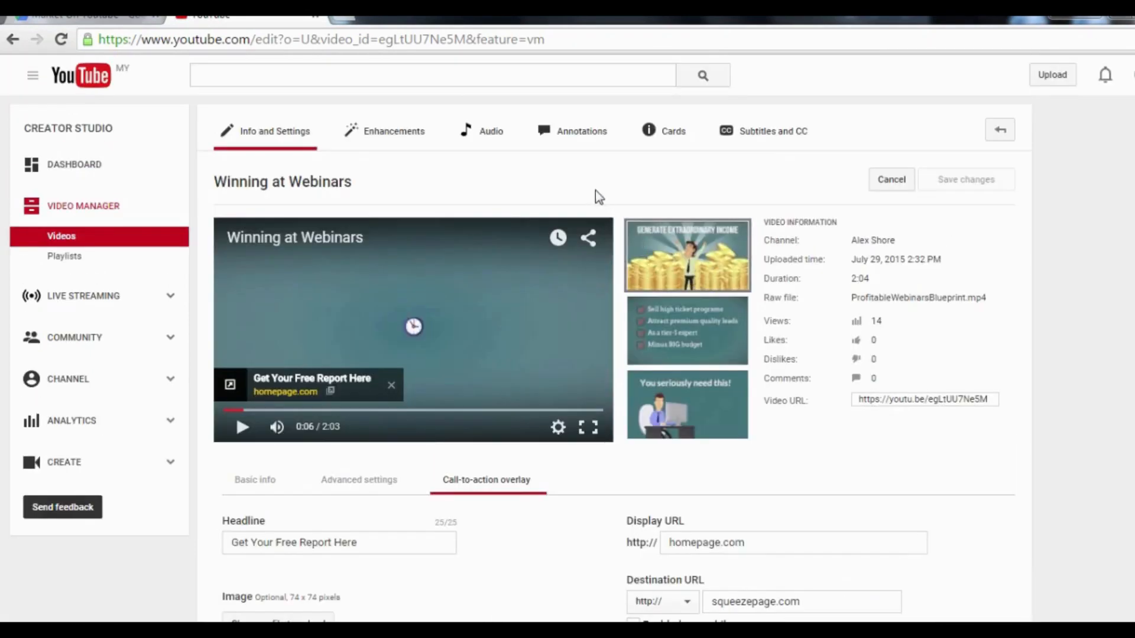
In the annotation editor, add a speech bubble annotation starting at about 1:54.
{"action": "left_click", "coordinate": [571, 140]}
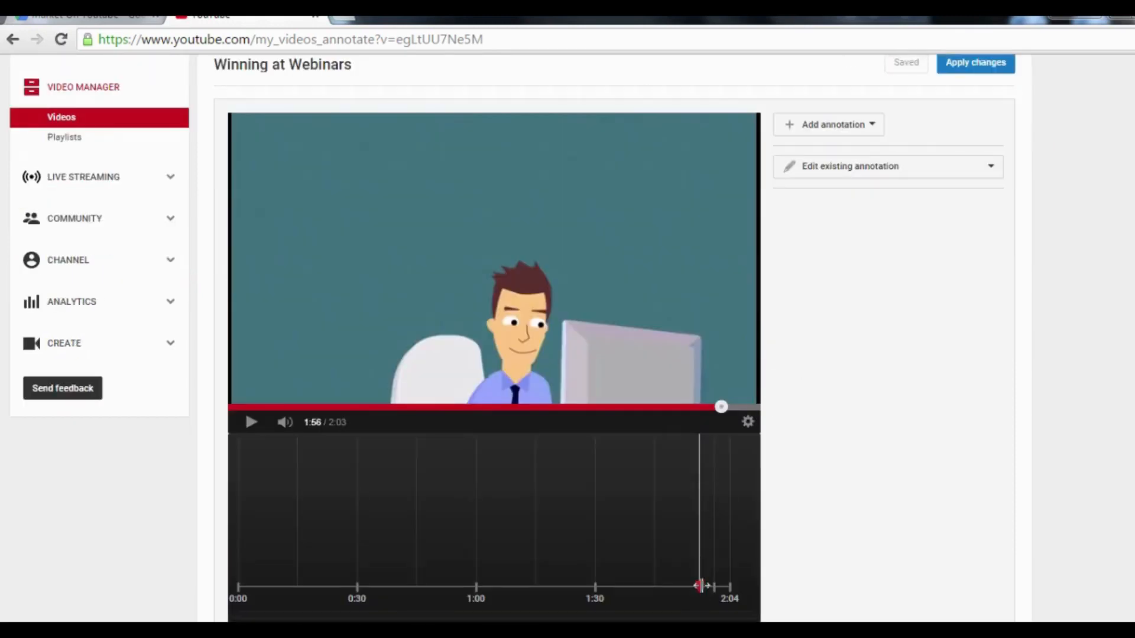
{"action": "left_click_drag", "start_coordinate": [701, 586], "coordinate": [695, 589]}
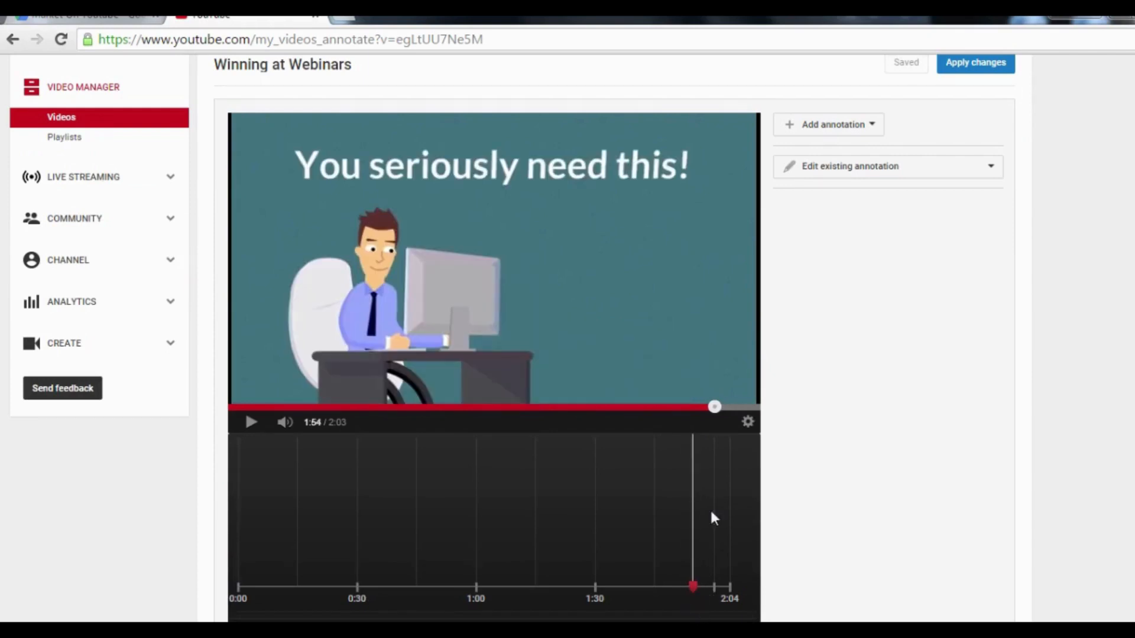
{"action": "left_click", "coordinate": [855, 134]}
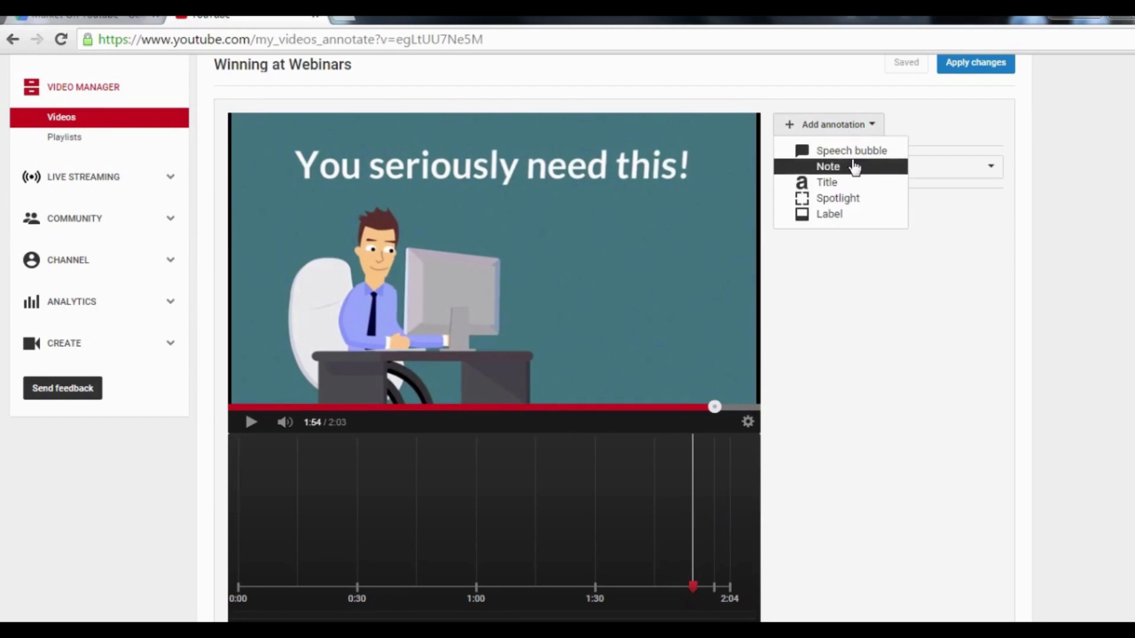
{"action": "left_click", "coordinate": [855, 152]}
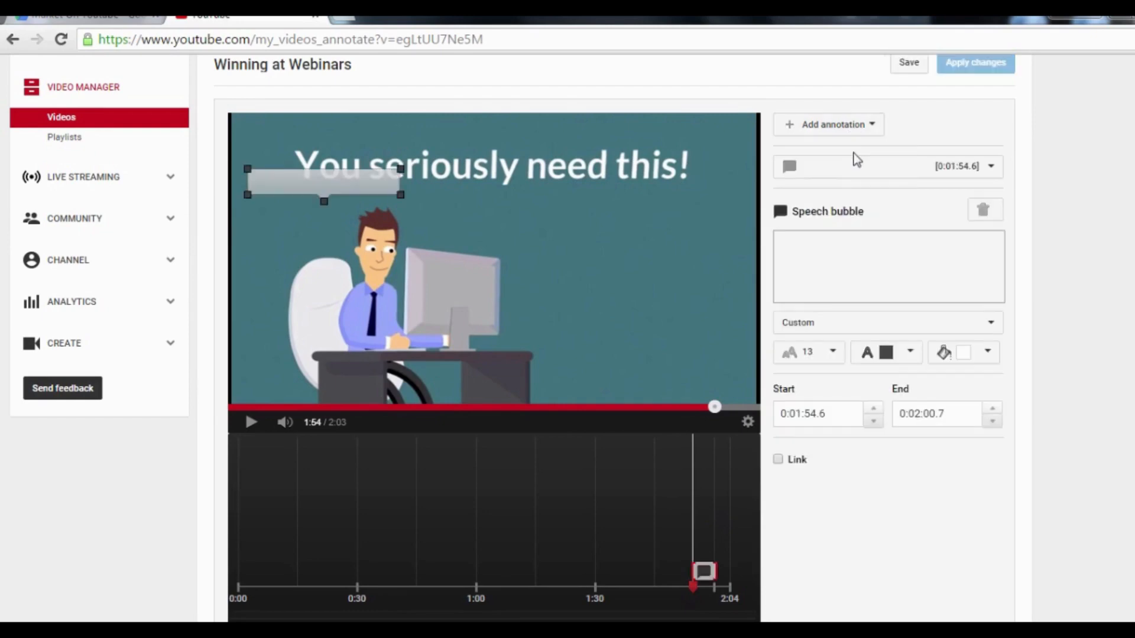
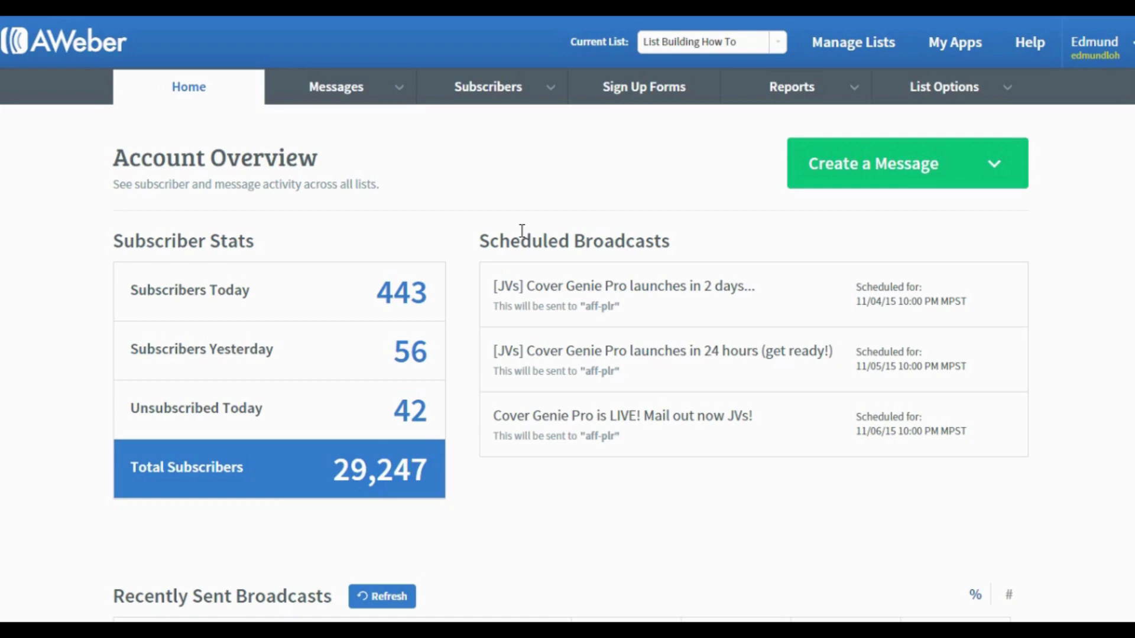
On the Manage Subscribers page, filter subscribers on the No Opens field.
{"action": "mouse_move", "coordinate": [483, 97]}
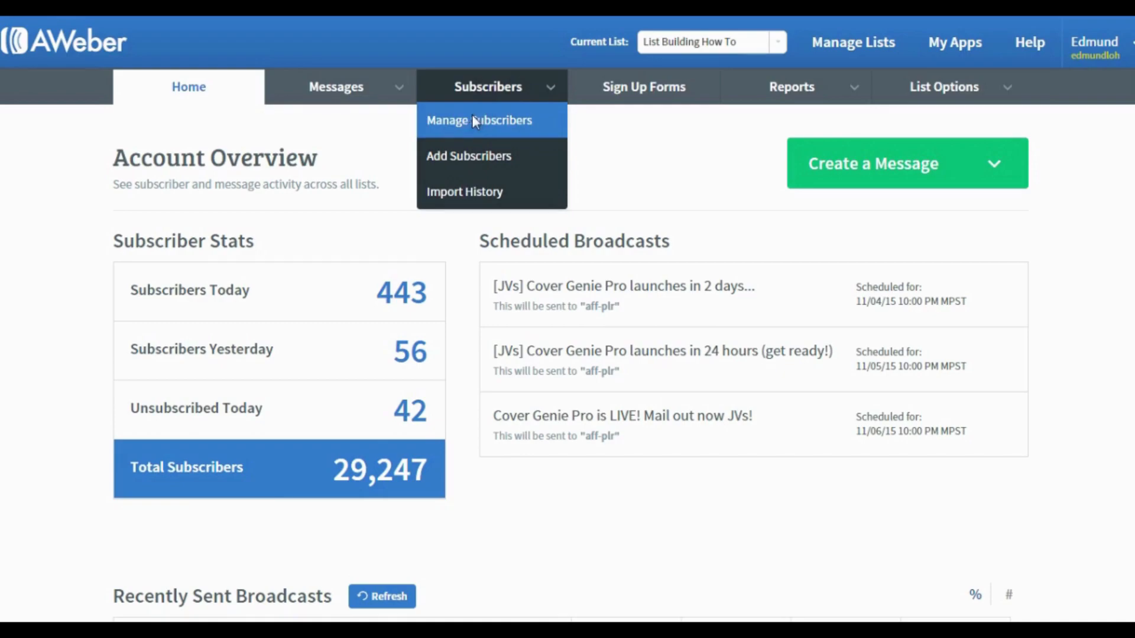
{"action": "left_click", "coordinate": [474, 121]}
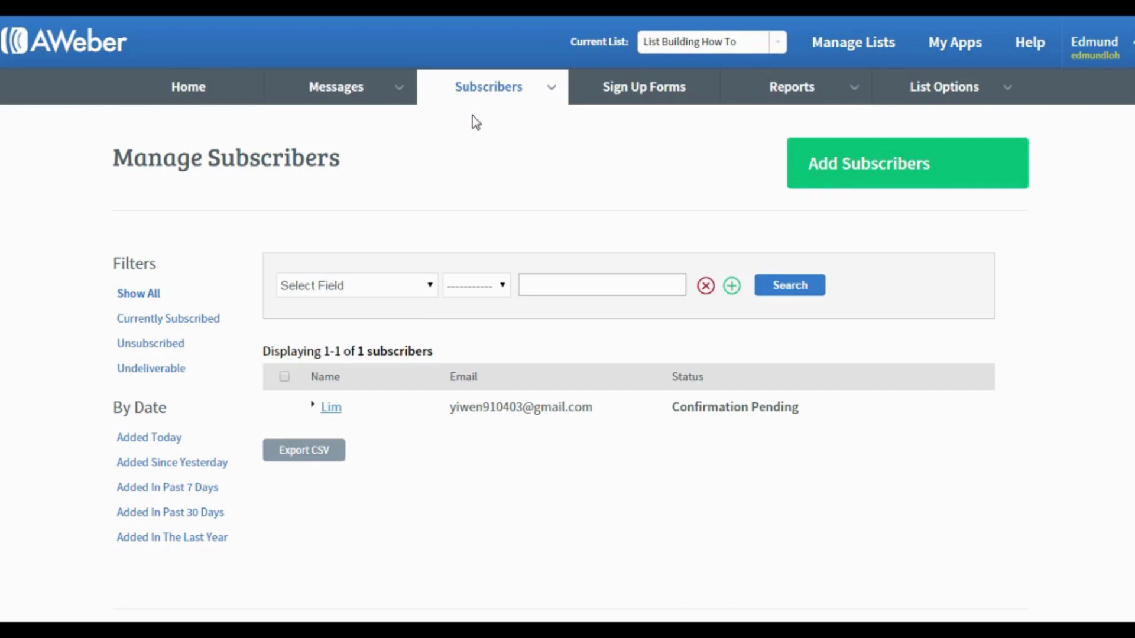
{"action": "left_click", "coordinate": [411, 290]}
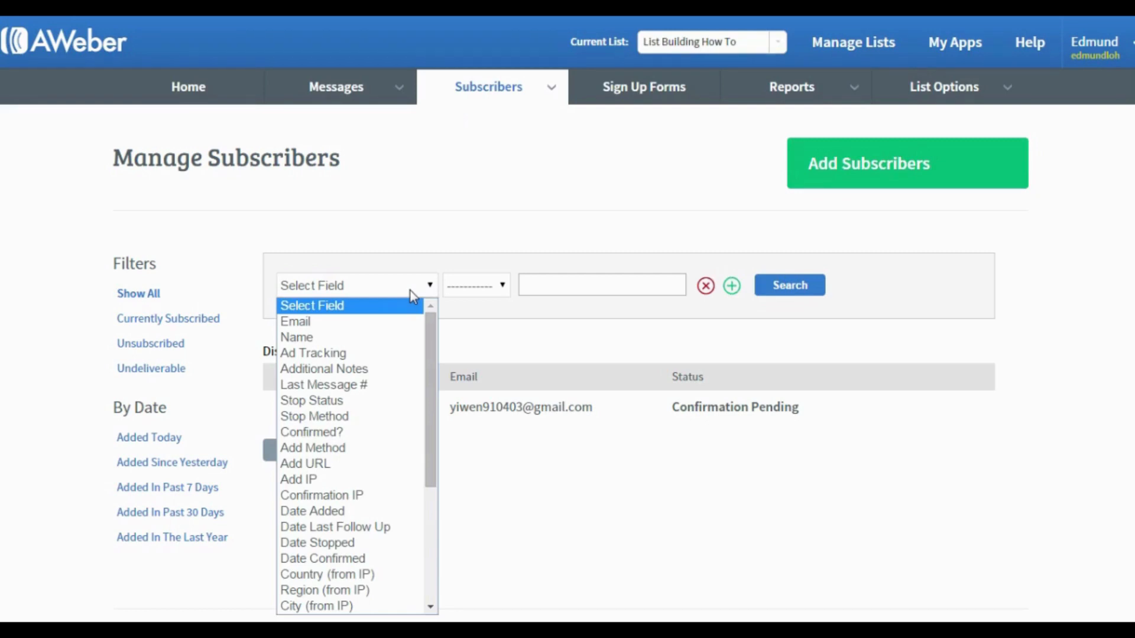
{"action": "scroll", "coordinate": [371, 488], "scroll_direction": "down", "scroll_amount": 4}
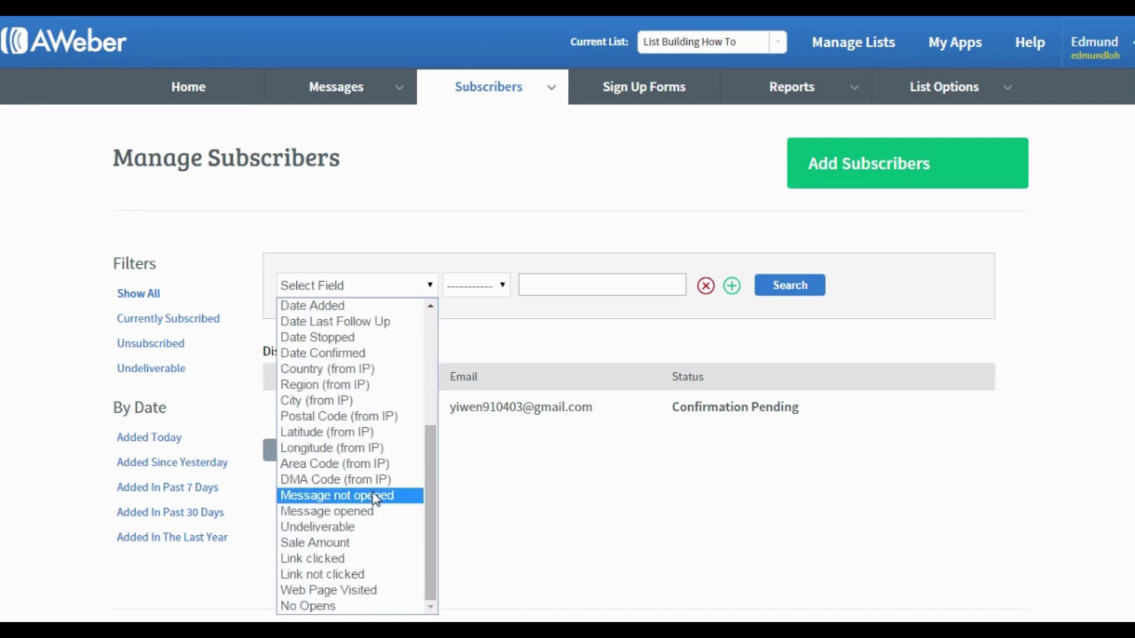
{"action": "left_click", "coordinate": [350, 606]}
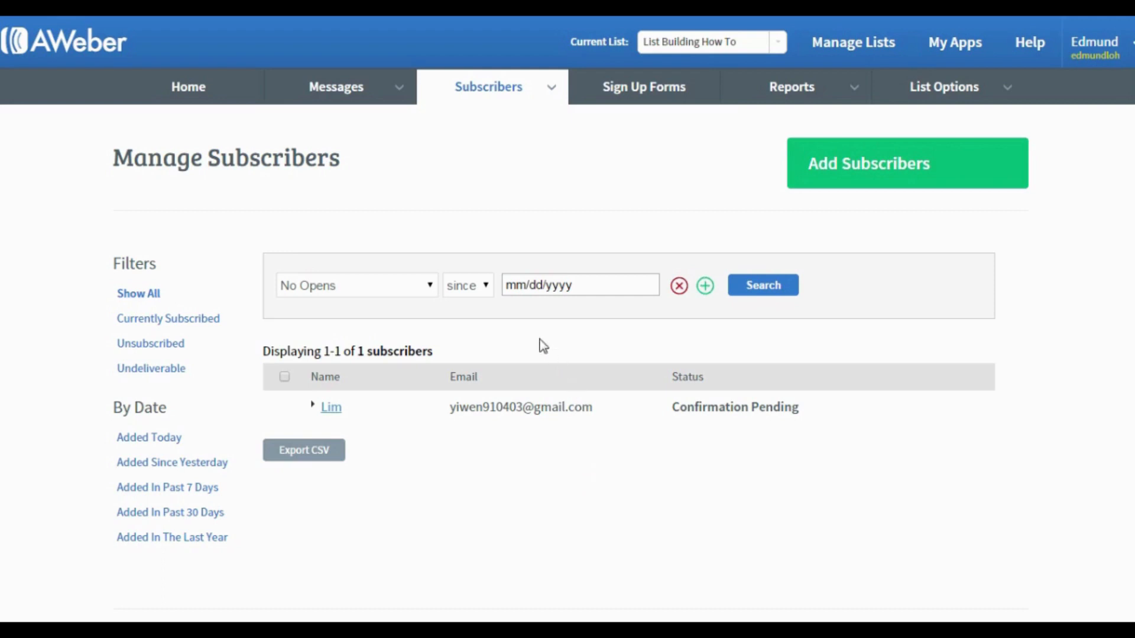
Set the no-opens date to 9/1/2015 and add a second filter row.
{"action": "left_click", "coordinate": [578, 290]}
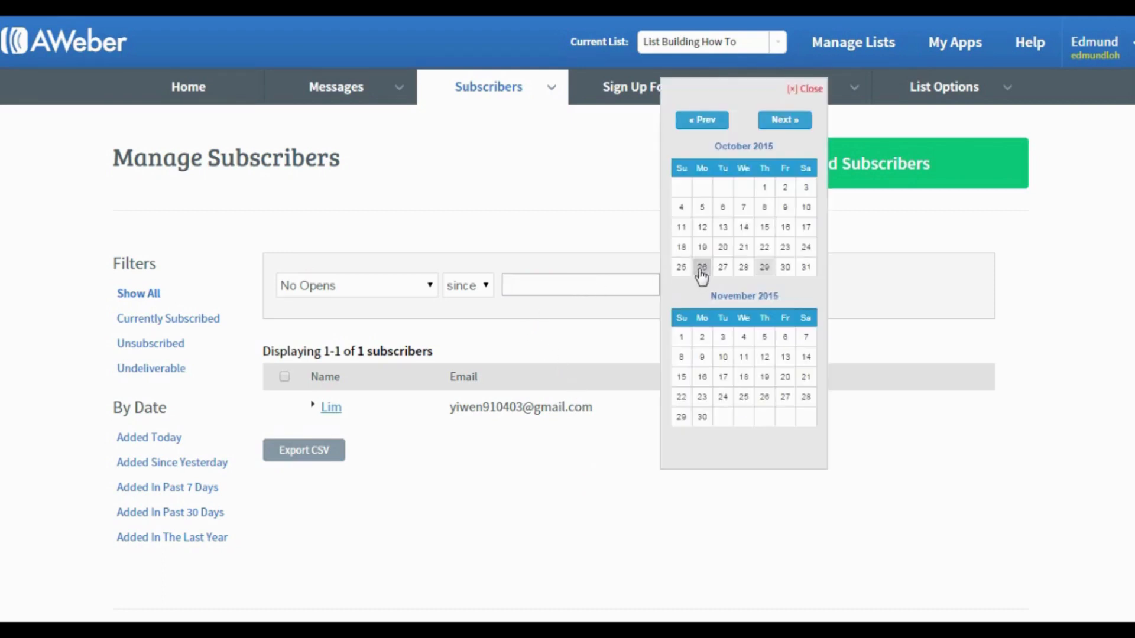
{"action": "left_click", "coordinate": [715, 122]}
{"action": "left_click", "coordinate": [721, 188]}
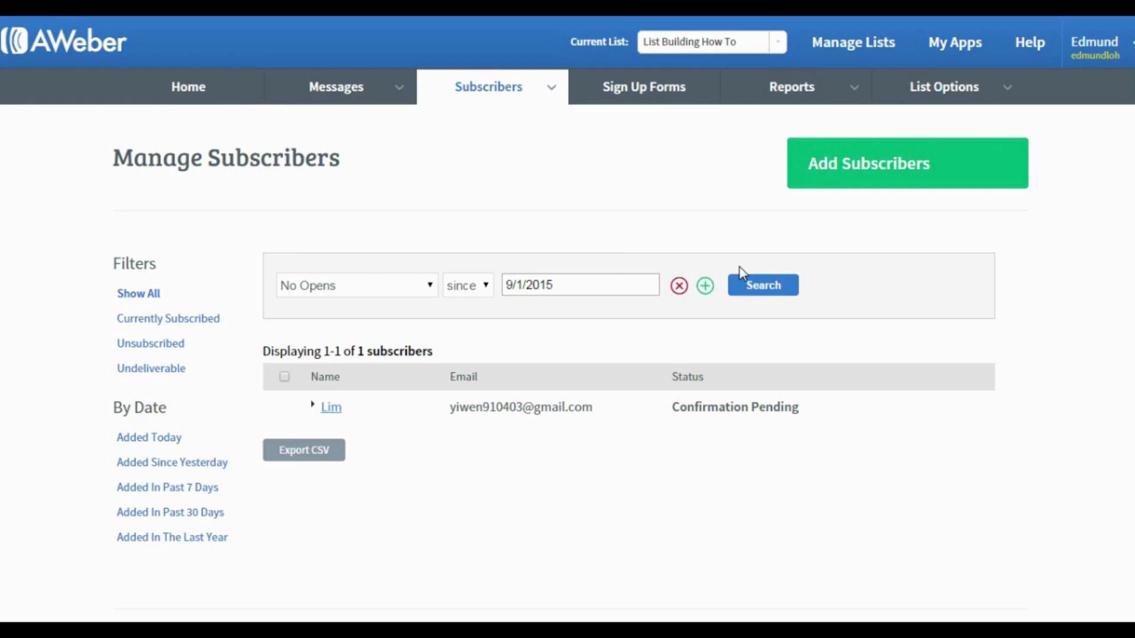
{"action": "left_click", "coordinate": [704, 288]}
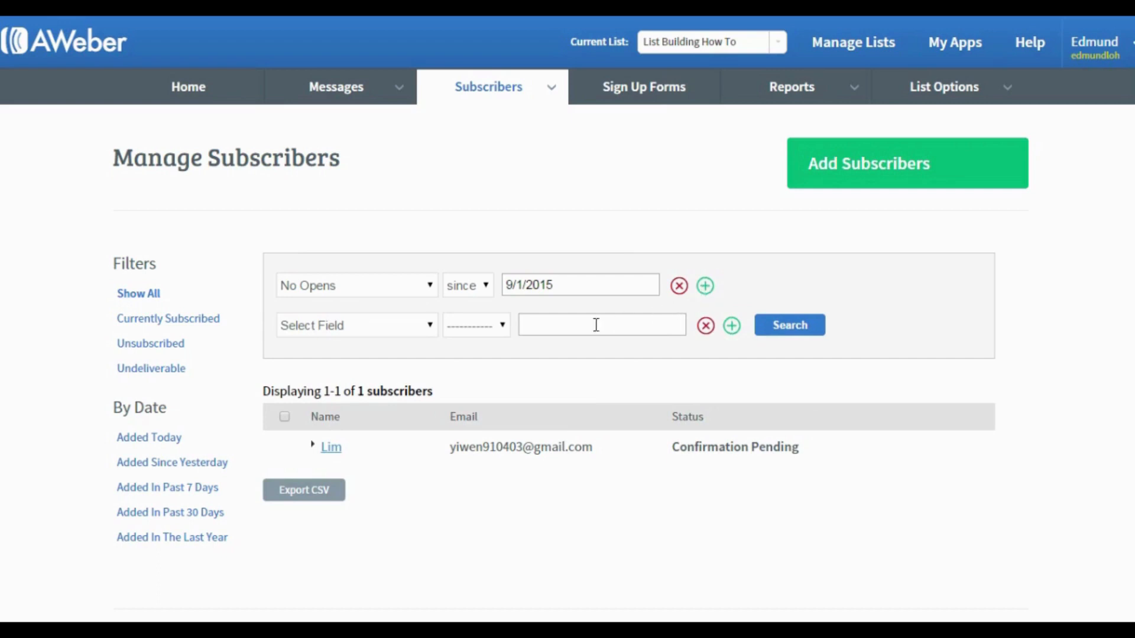
Add a 'Date Added date is before 9/1/2015' condition and run the search.
{"action": "left_click", "coordinate": [381, 326]}
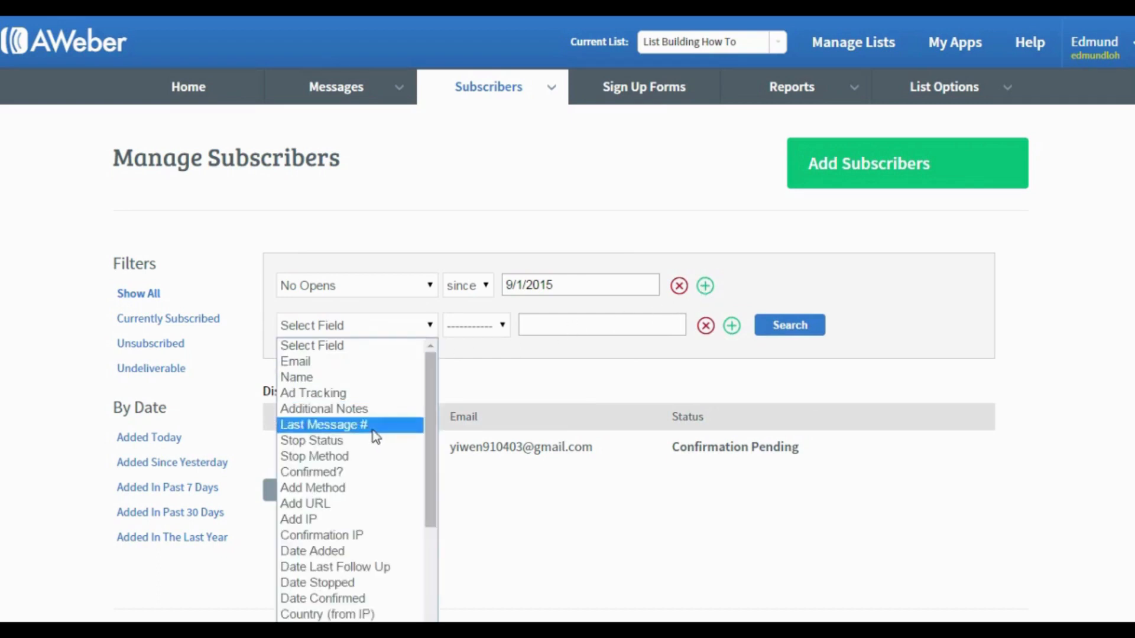
{"action": "left_click", "coordinate": [353, 551]}
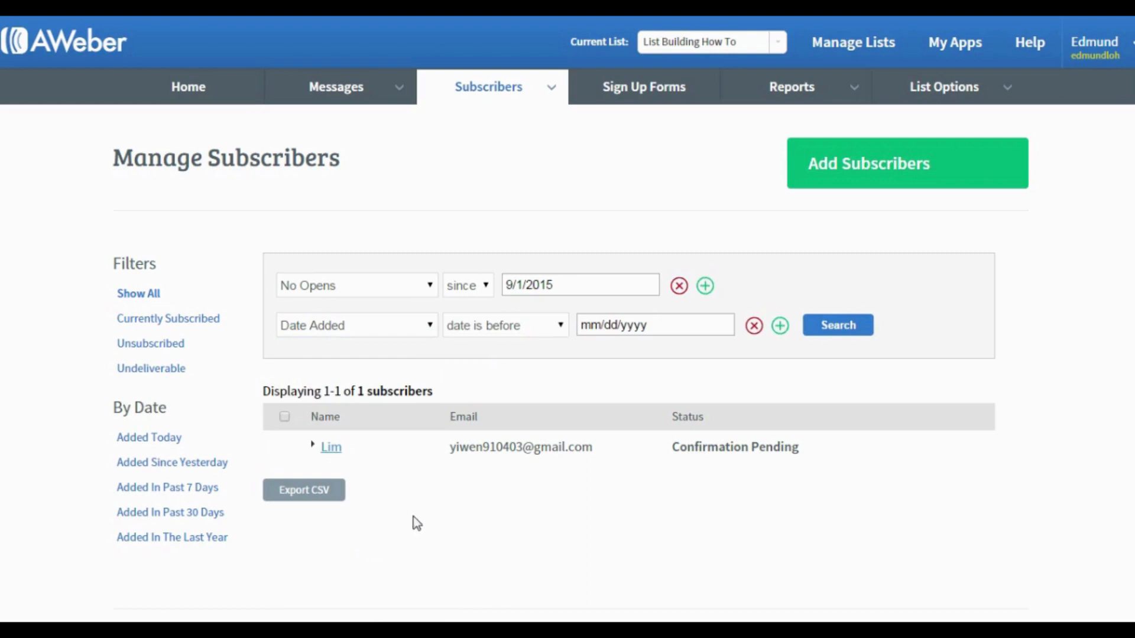
{"action": "left_click", "coordinate": [630, 328]}
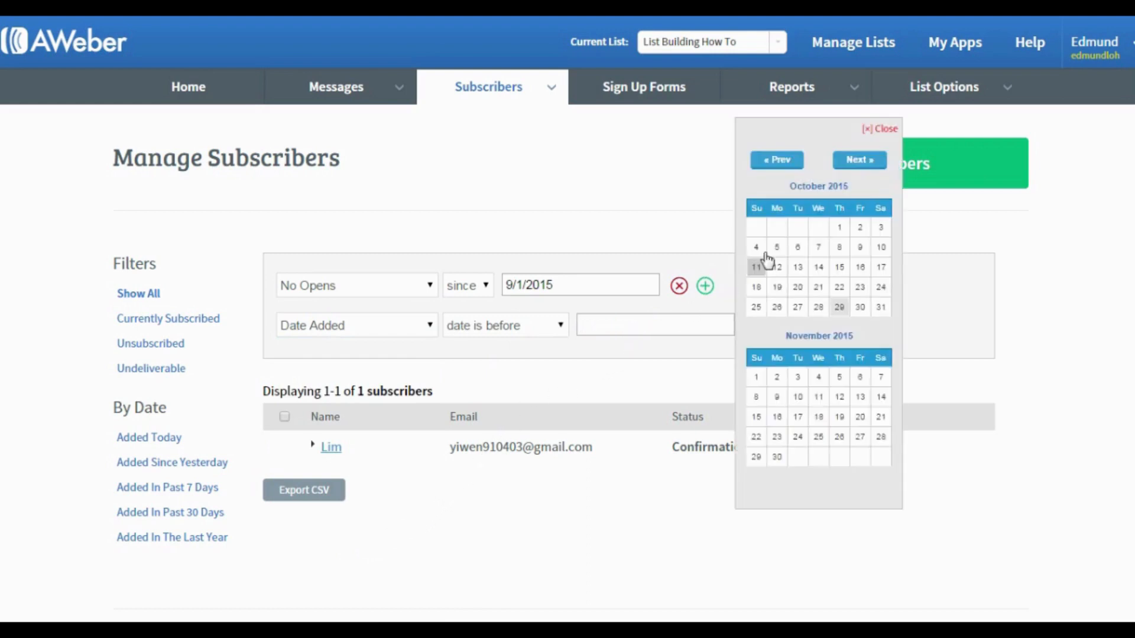
{"action": "left_click", "coordinate": [788, 161]}
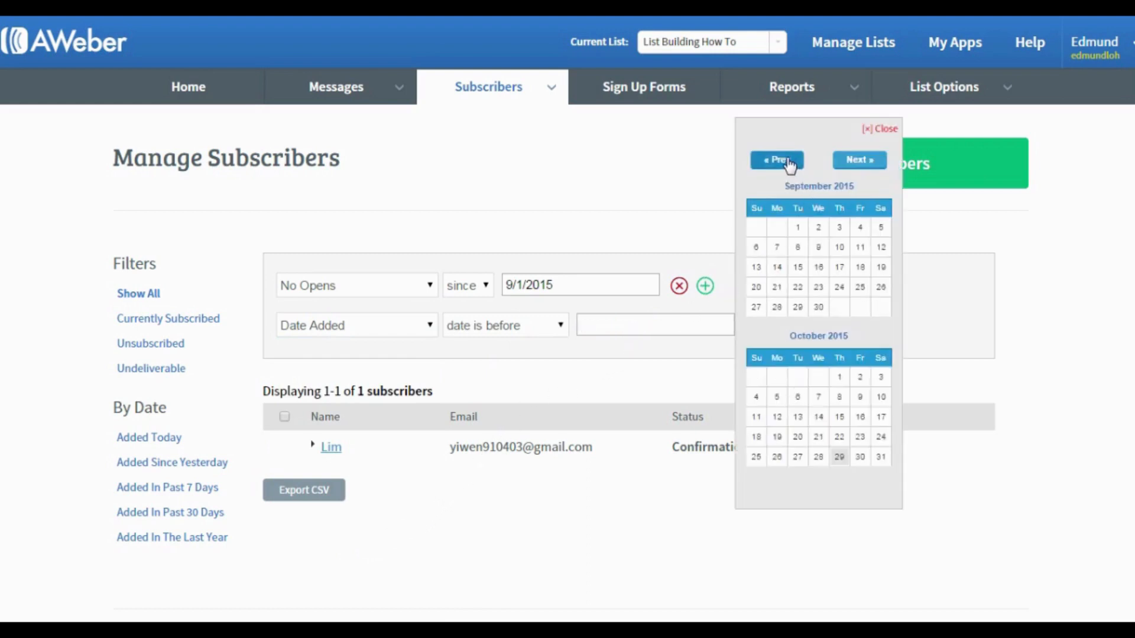
{"action": "left_click", "coordinate": [798, 227]}
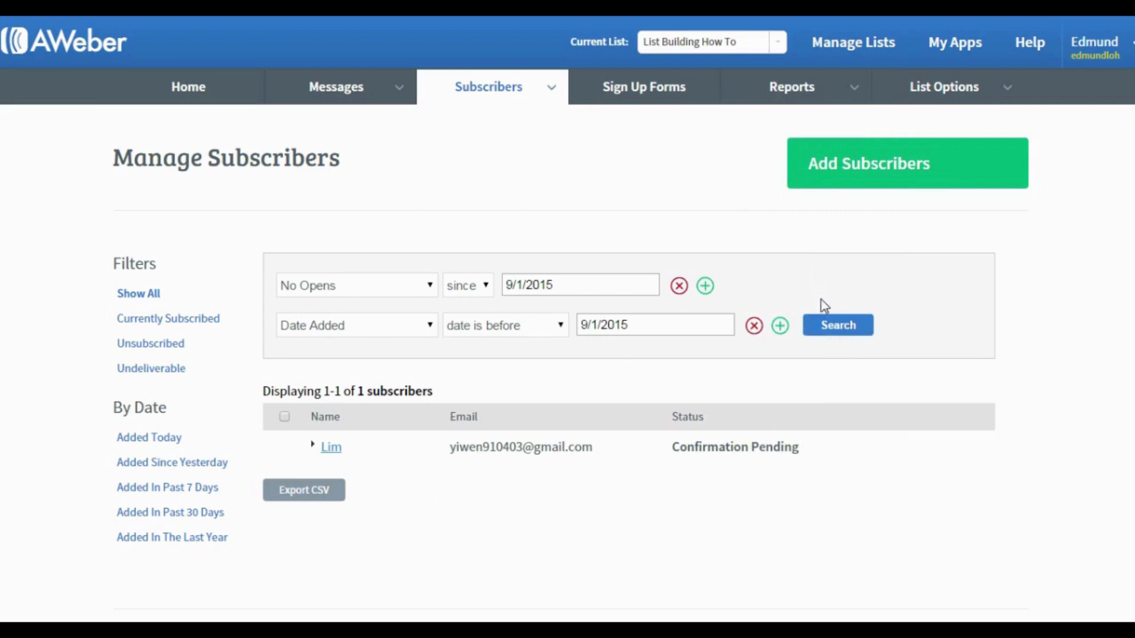
{"action": "left_click", "coordinate": [828, 325]}
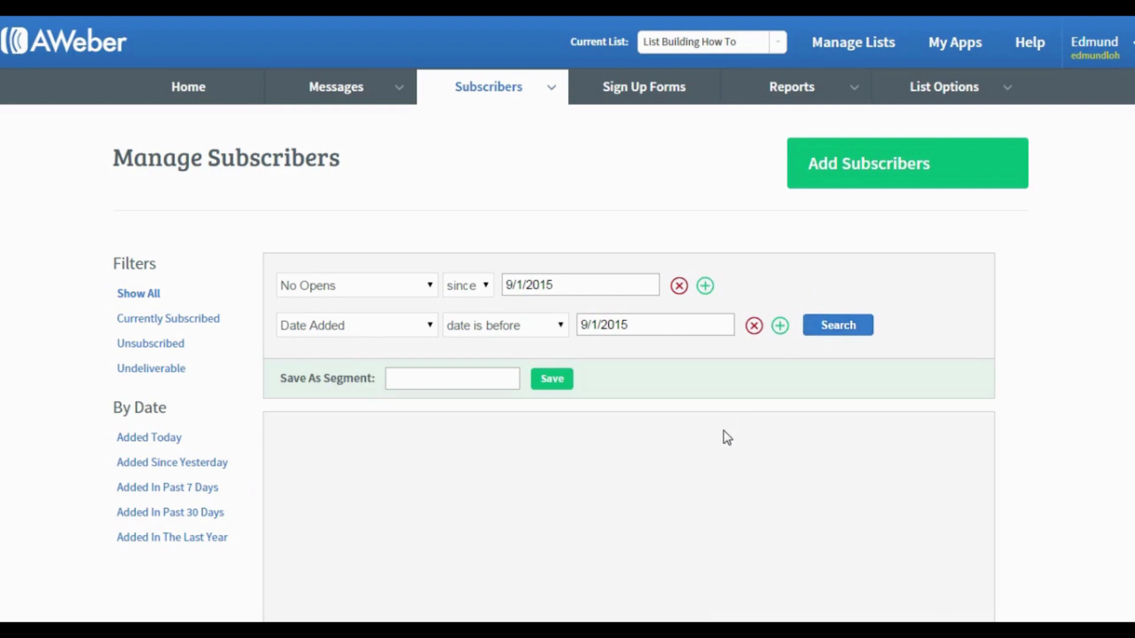
Scroll through the GetResponse dashboard for the im_how_to campaign.
{"action": "scroll", "coordinate": [724, 436], "scroll_direction": "down", "scroll_amount": 3}
{"action": "scroll", "coordinate": [723, 432], "scroll_direction": "up", "scroll_amount": 3}
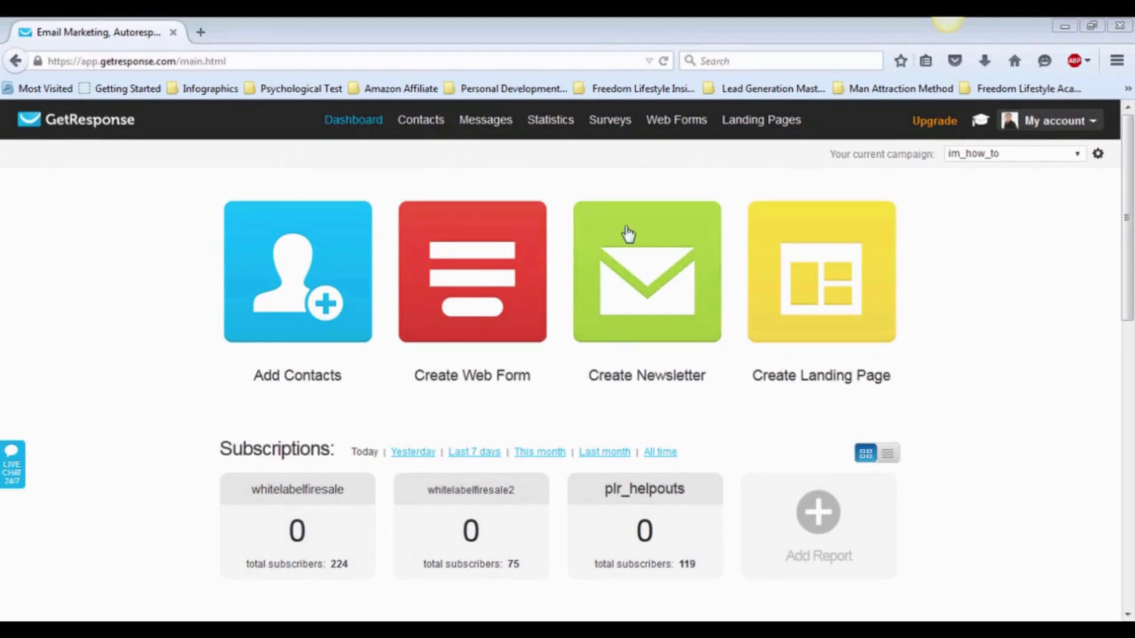
In Search Contacts, add an advanced search condition on Last open date.
{"action": "mouse_move", "coordinate": [421, 130]}
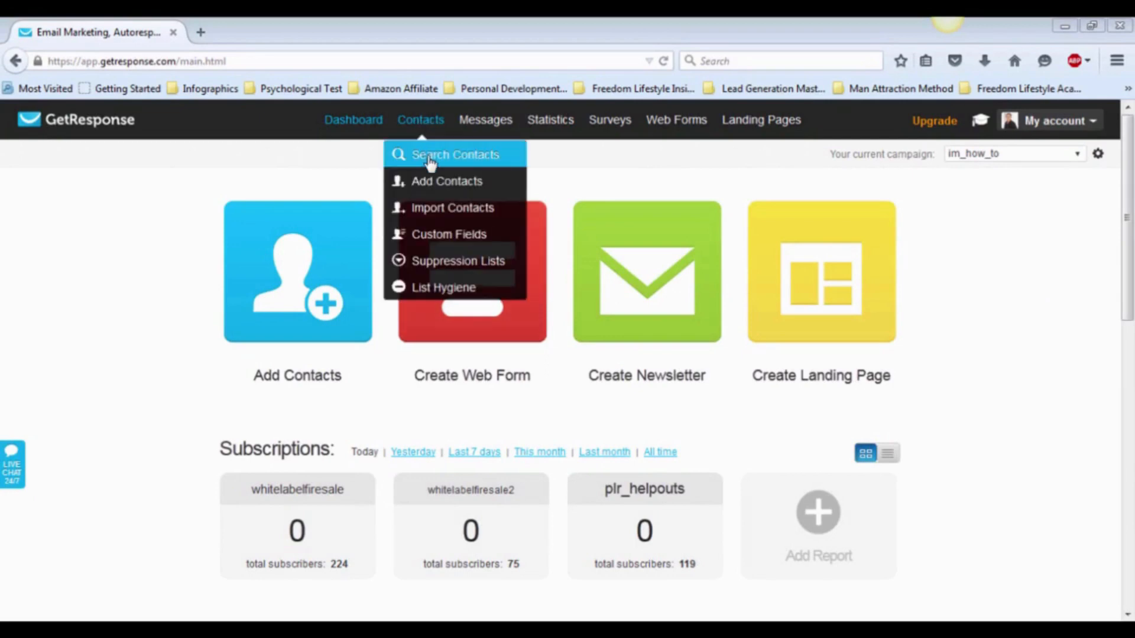
{"action": "left_click", "coordinate": [429, 161]}
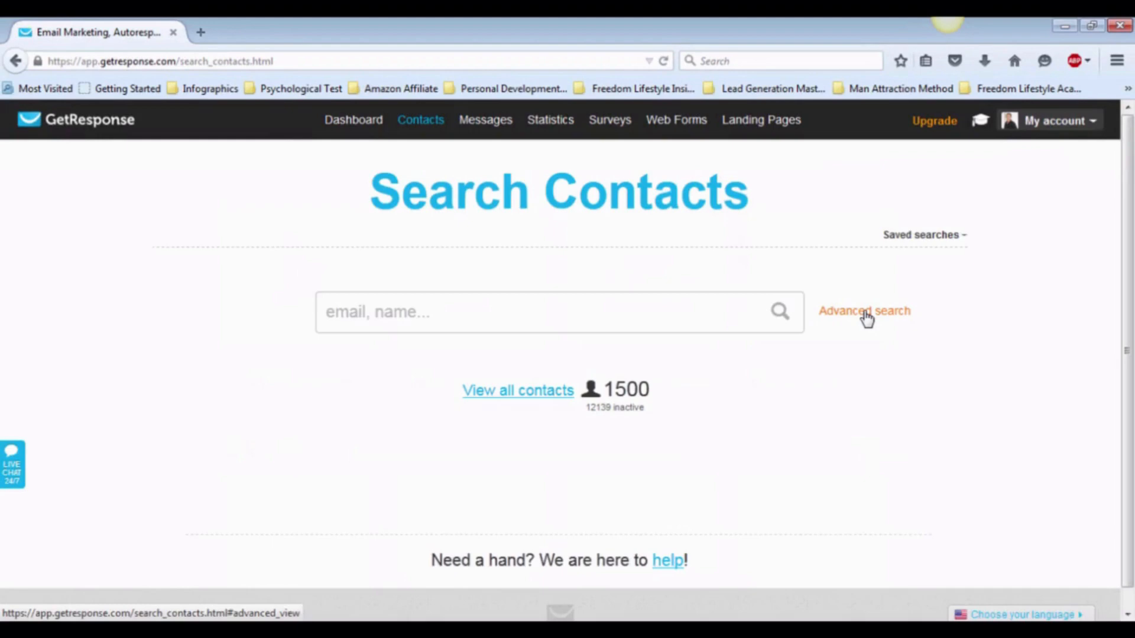
{"action": "left_click", "coordinate": [866, 318]}
{"action": "scroll", "coordinate": [780, 355], "scroll_direction": "down", "scroll_amount": 2}
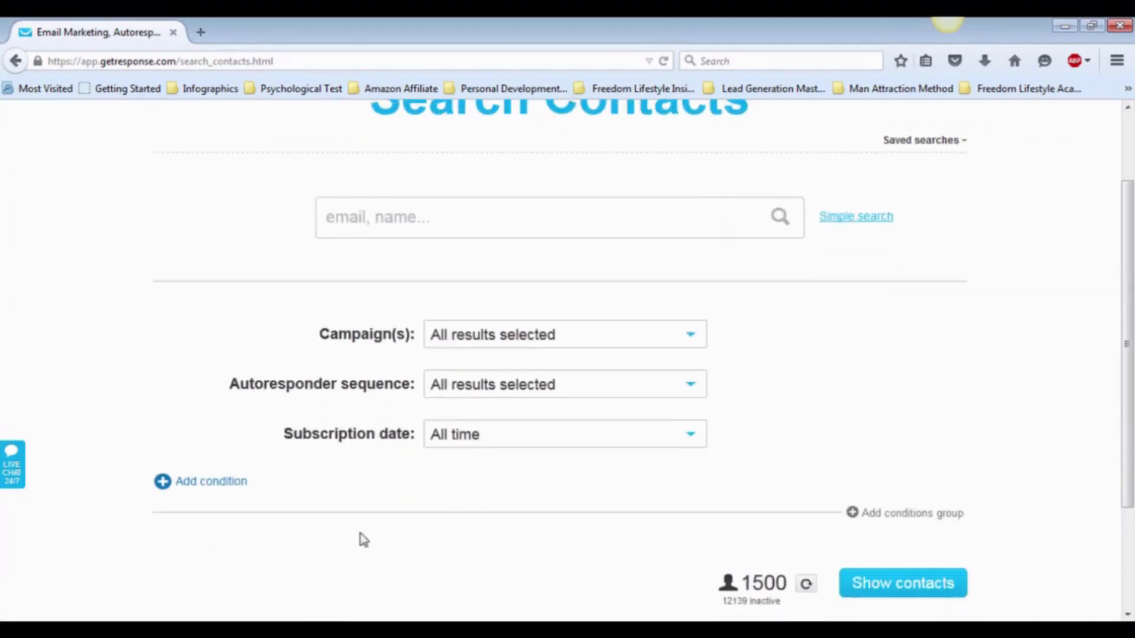
{"action": "left_click", "coordinate": [215, 491]}
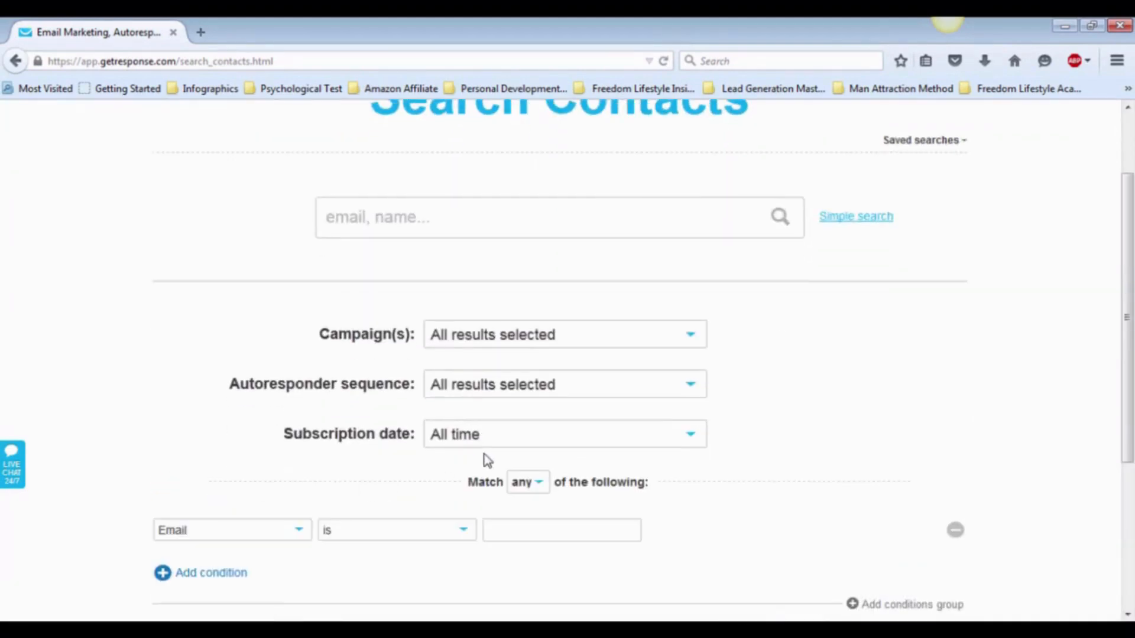
{"action": "scroll", "coordinate": [486, 460], "scroll_direction": "down", "scroll_amount": 2}
{"action": "scroll", "coordinate": [486, 460], "scroll_direction": "down", "scroll_amount": 2}
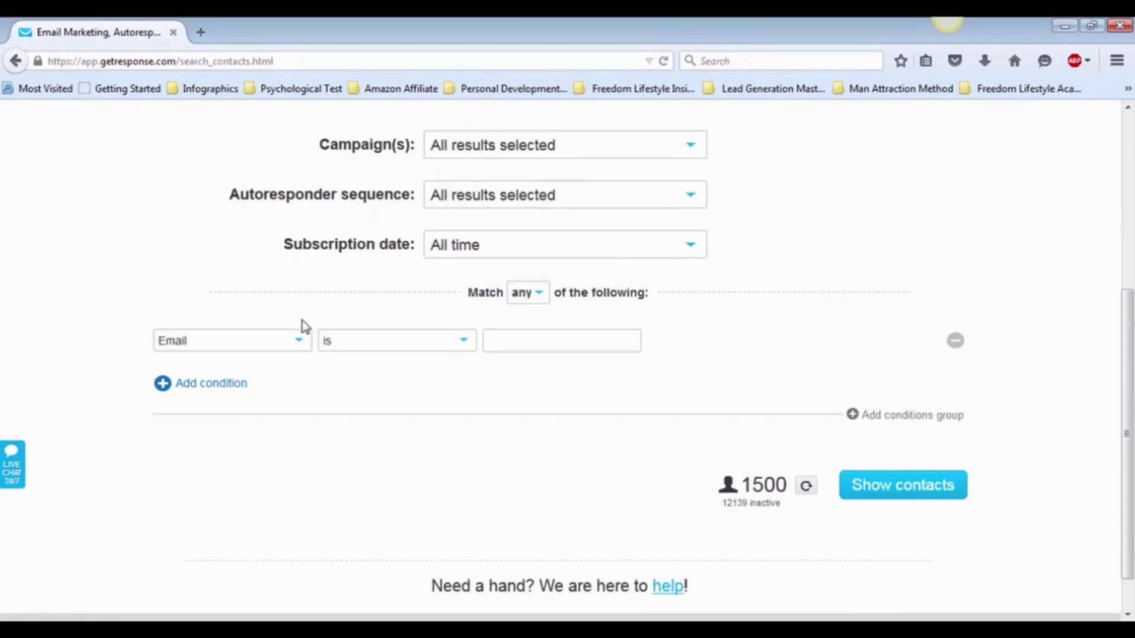
{"action": "left_click", "coordinate": [301, 346]}
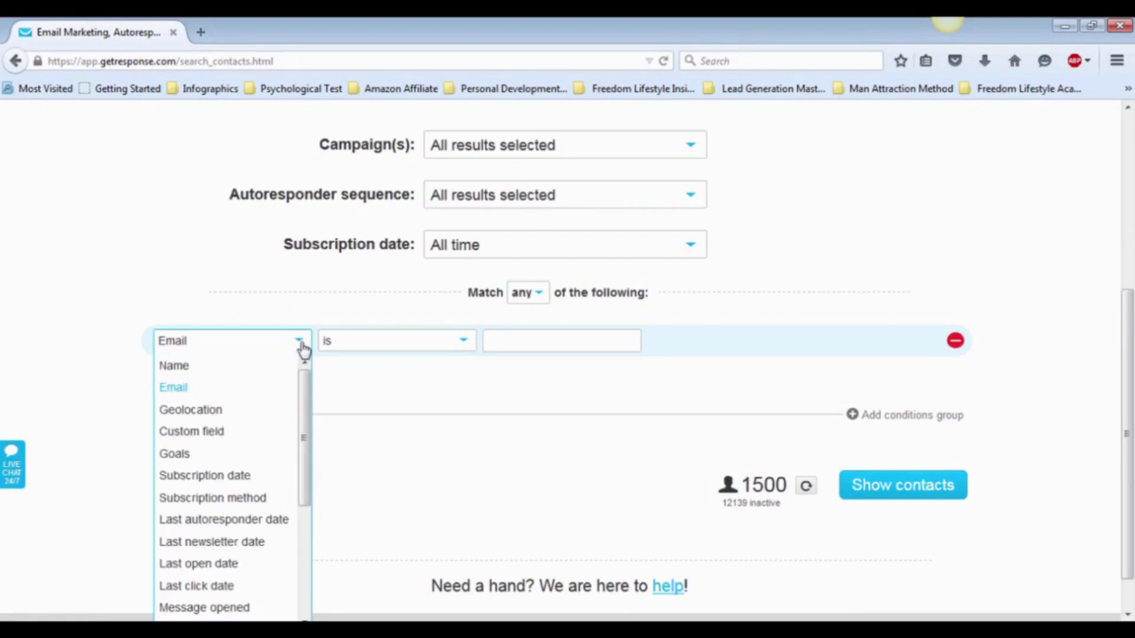
{"action": "scroll", "coordinate": [302, 348], "scroll_direction": "down", "scroll_amount": 2}
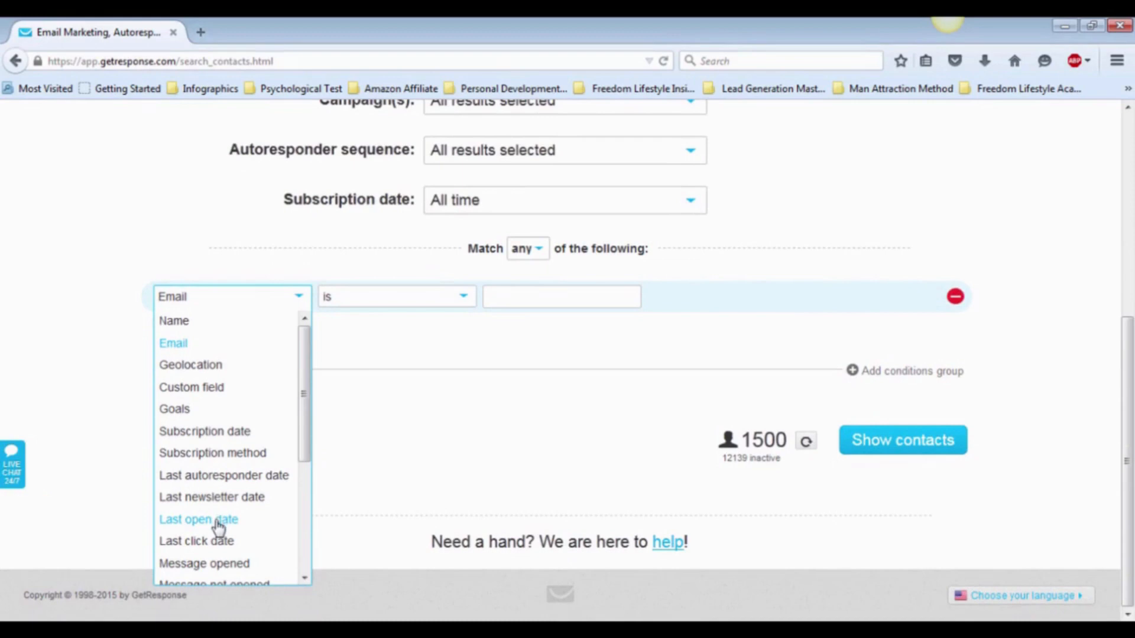
{"action": "left_click", "coordinate": [218, 520]}
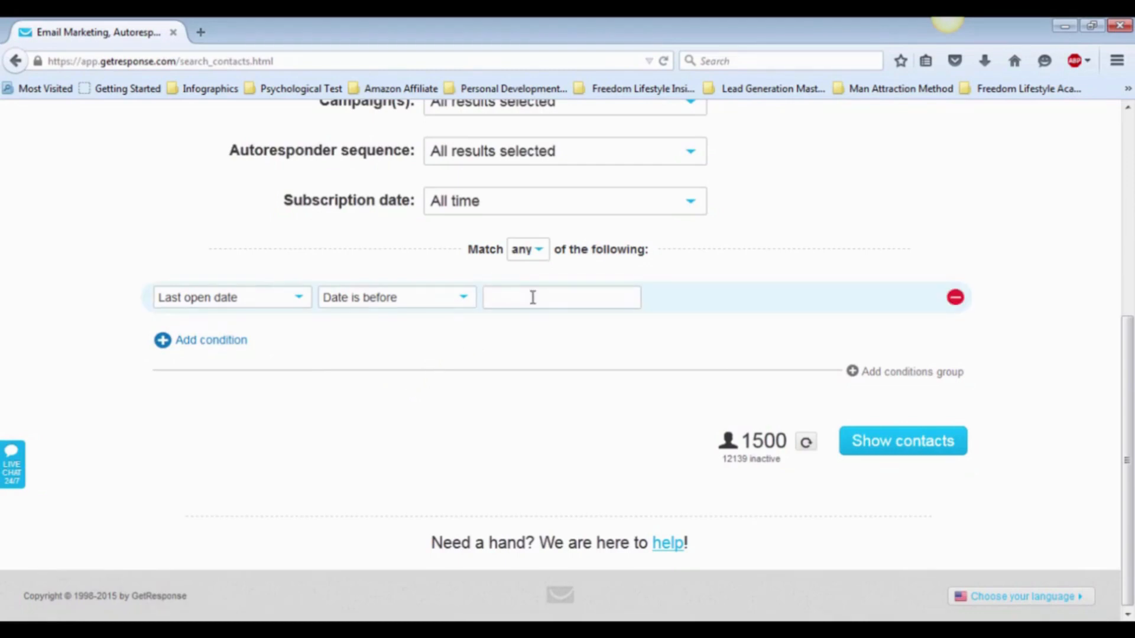
Set the last-open cutoff to 2015-08-01 and list the 1184 matching contacts.
{"action": "left_click", "coordinate": [533, 297]}
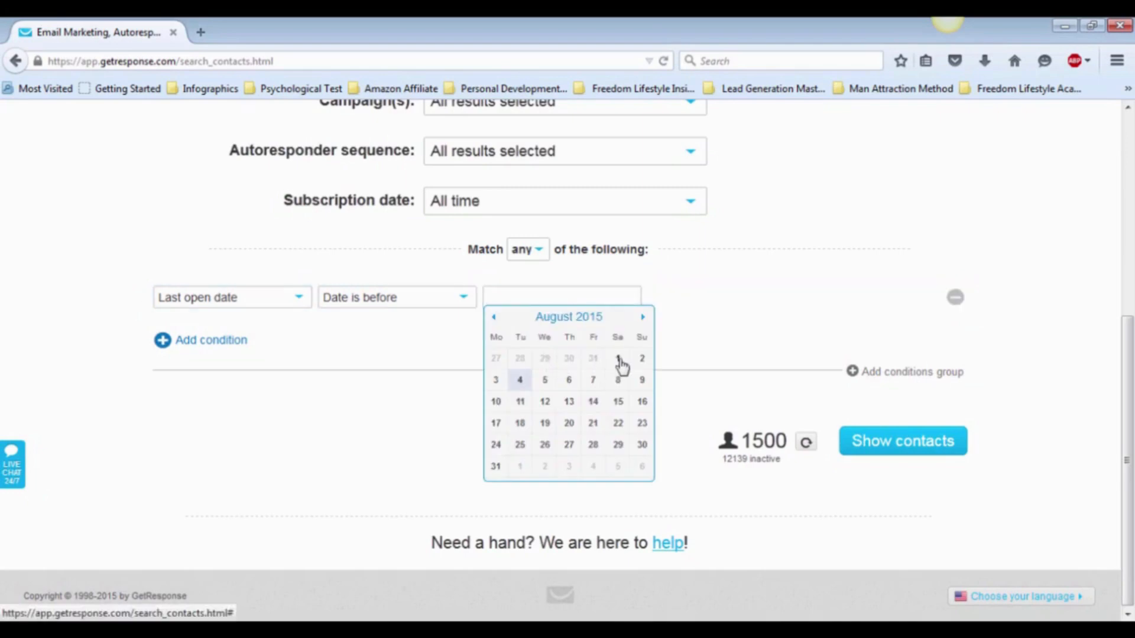
{"action": "left_click", "coordinate": [618, 361]}
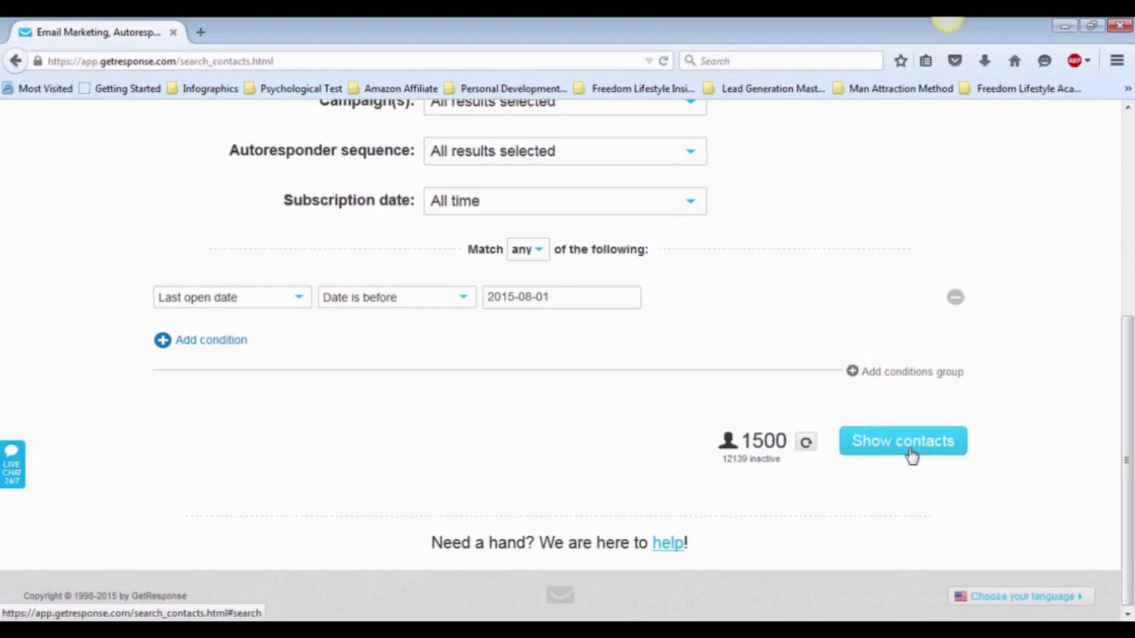
{"action": "left_click", "coordinate": [912, 455]}
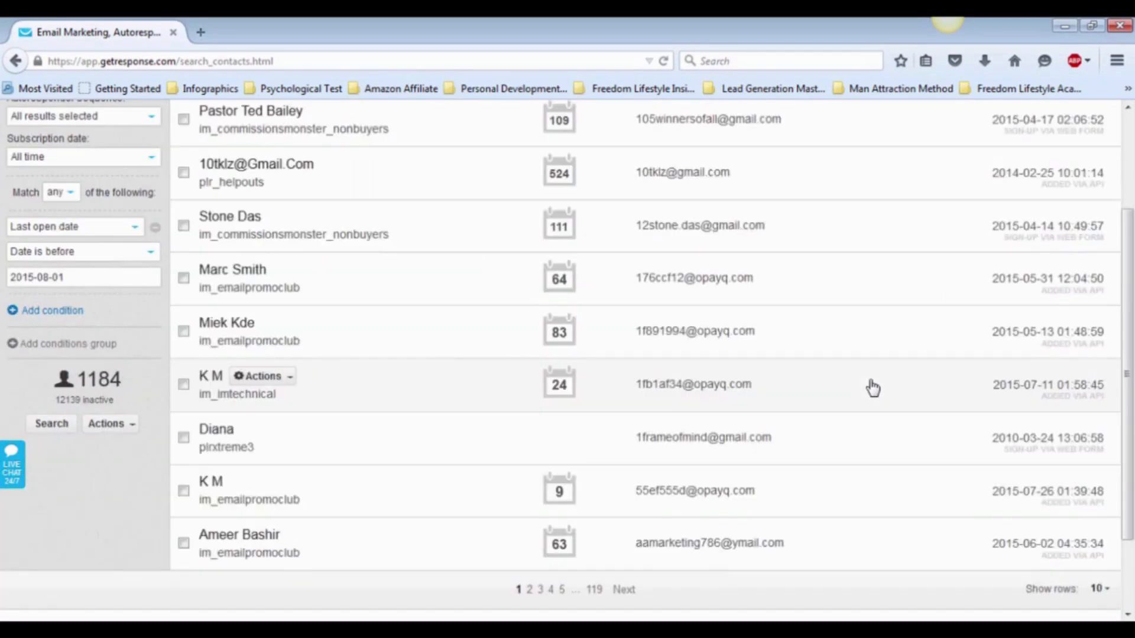
Return to the top of the 1184 results and view the first contact's Actions options.
{"action": "scroll", "coordinate": [709, 276], "scroll_direction": "up", "scroll_amount": 1}
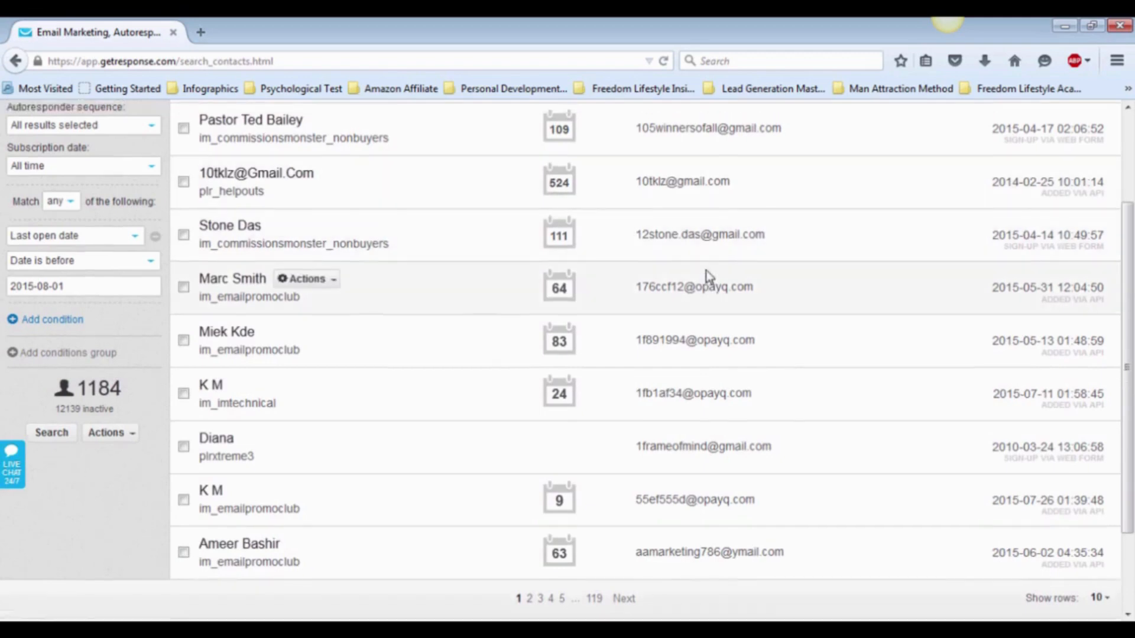
{"action": "scroll", "coordinate": [709, 277], "scroll_direction": "up", "scroll_amount": 2}
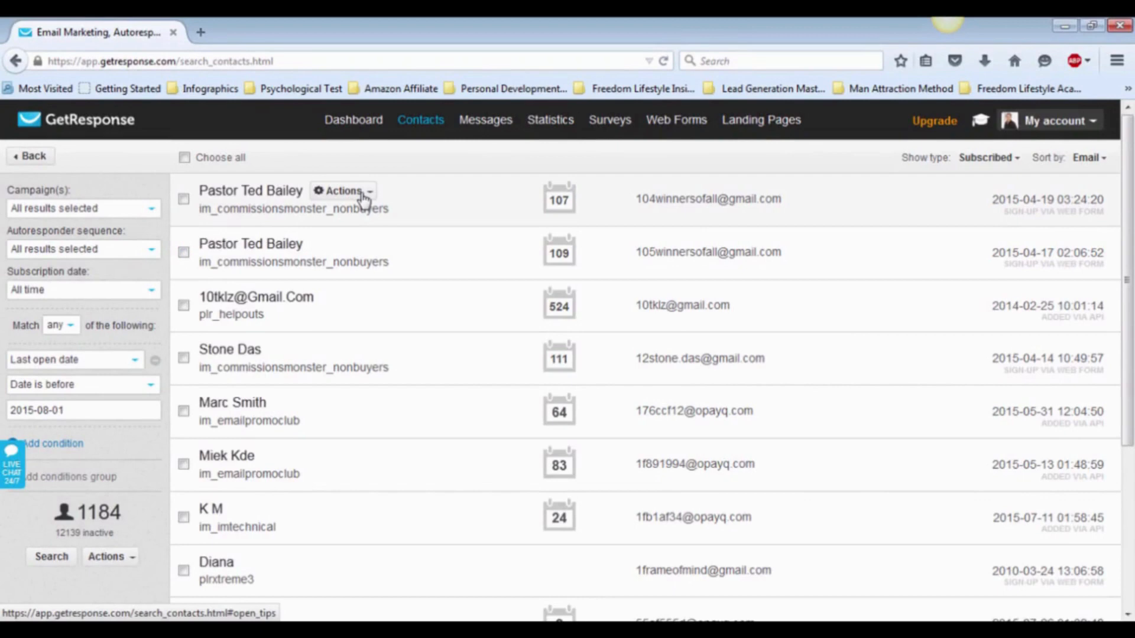
{"action": "left_click", "coordinate": [362, 191]}
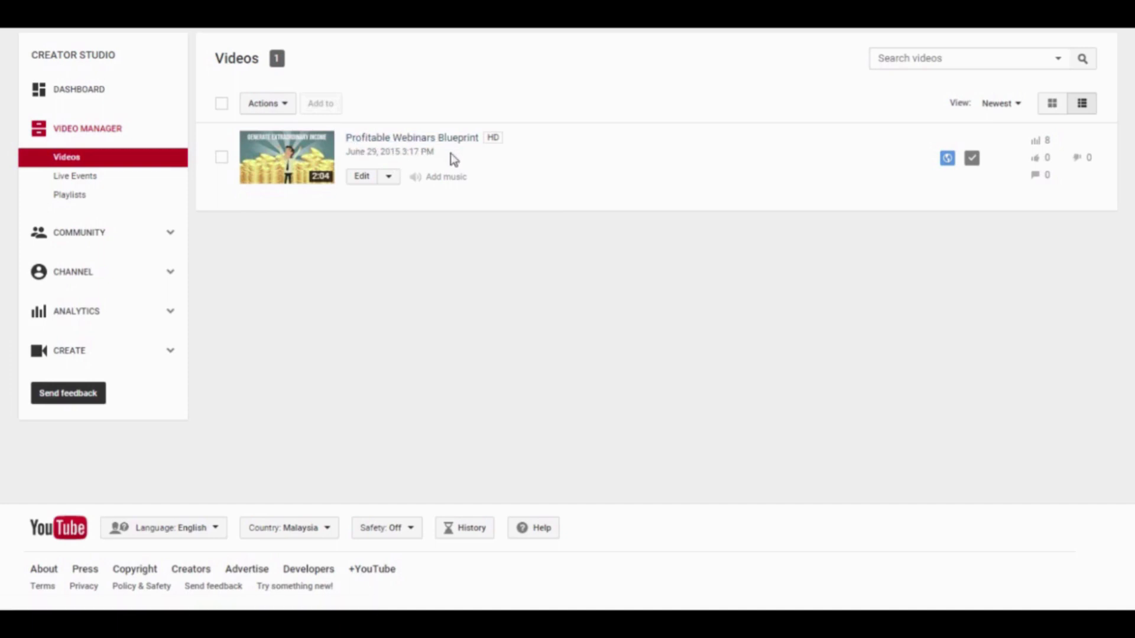
Choose Promote from the Profitable Webinars Blueprint video's Edit dropdown.
{"action": "left_click", "coordinate": [389, 178]}
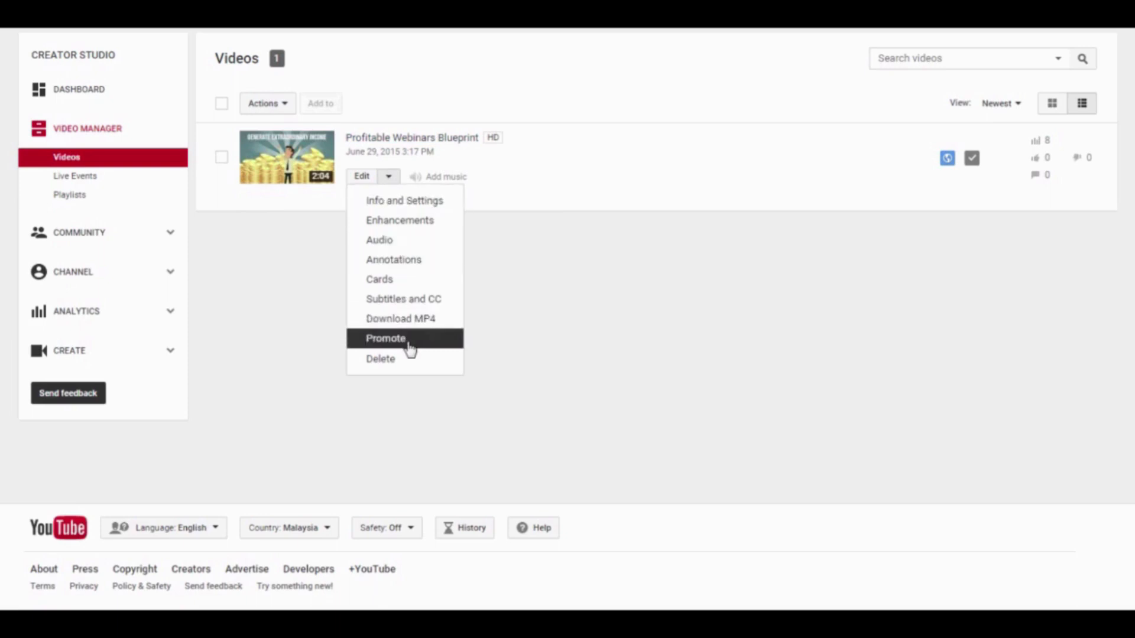
{"action": "left_click", "coordinate": [387, 339]}
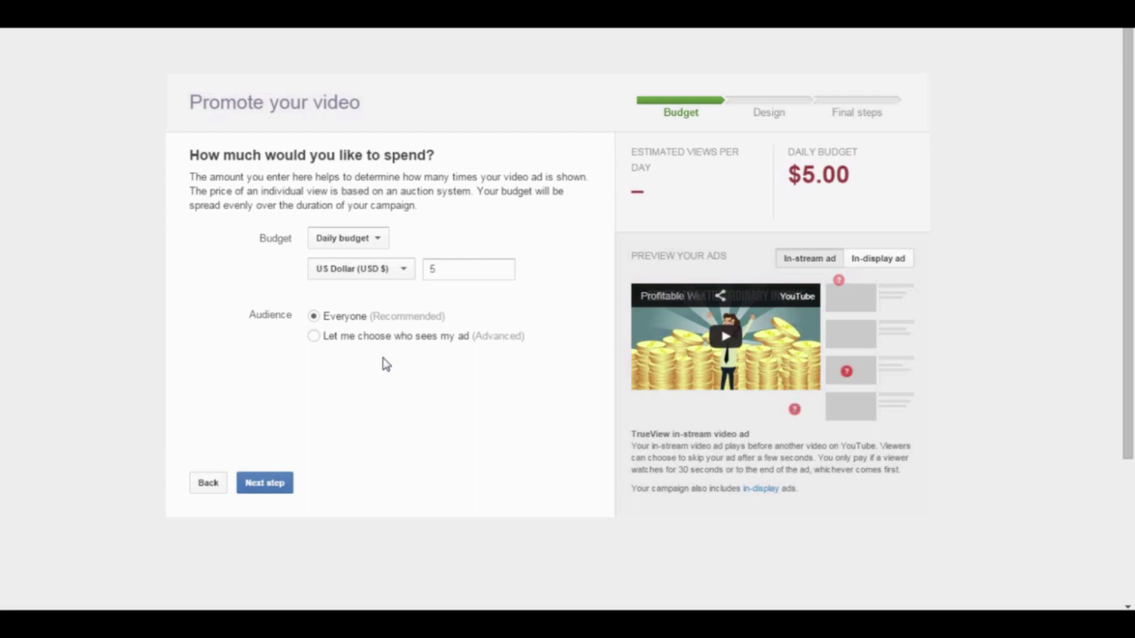
Keep Daily budget in US Dollar and replace the amount with 5.00.
{"action": "left_click", "coordinate": [381, 240]}
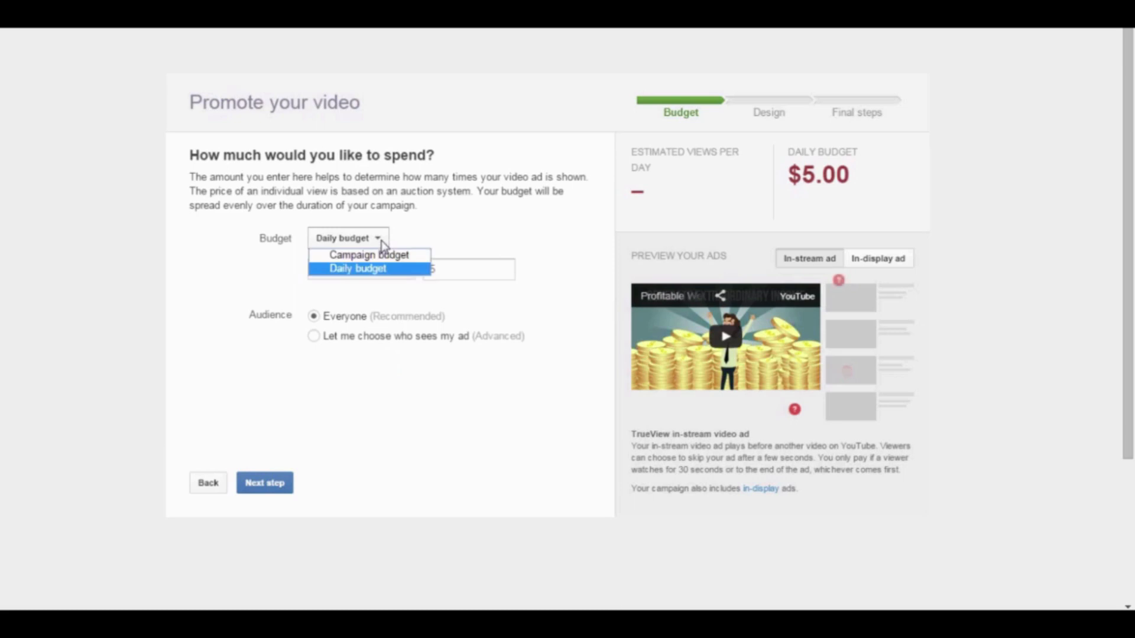
{"action": "left_click", "coordinate": [382, 270]}
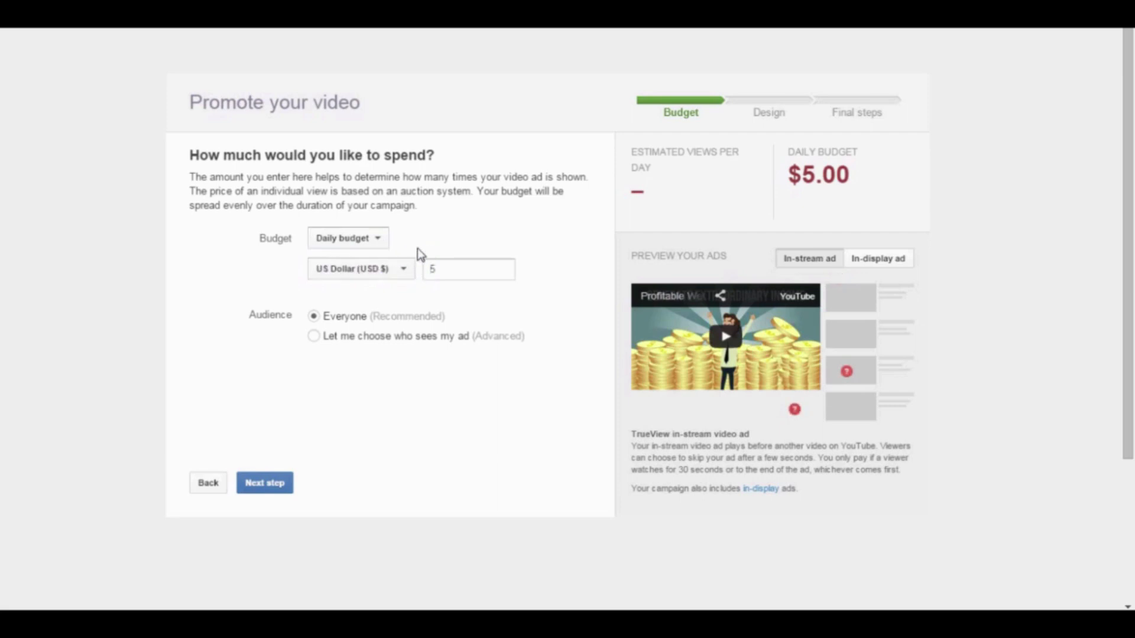
{"action": "left_click", "coordinate": [400, 275]}
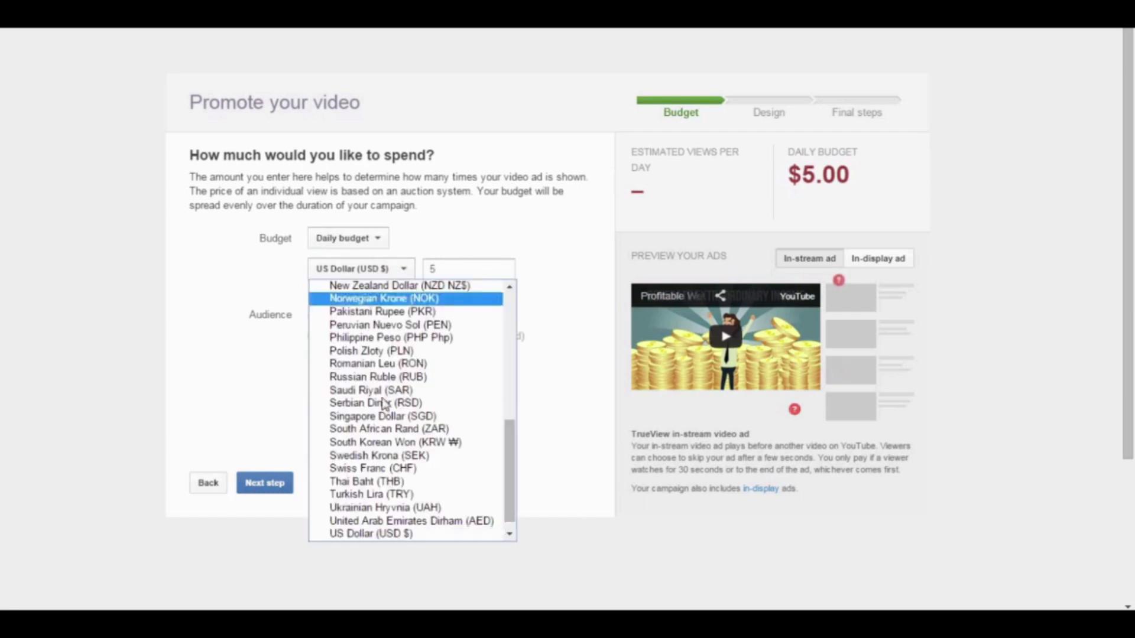
{"action": "left_click", "coordinate": [412, 536]}
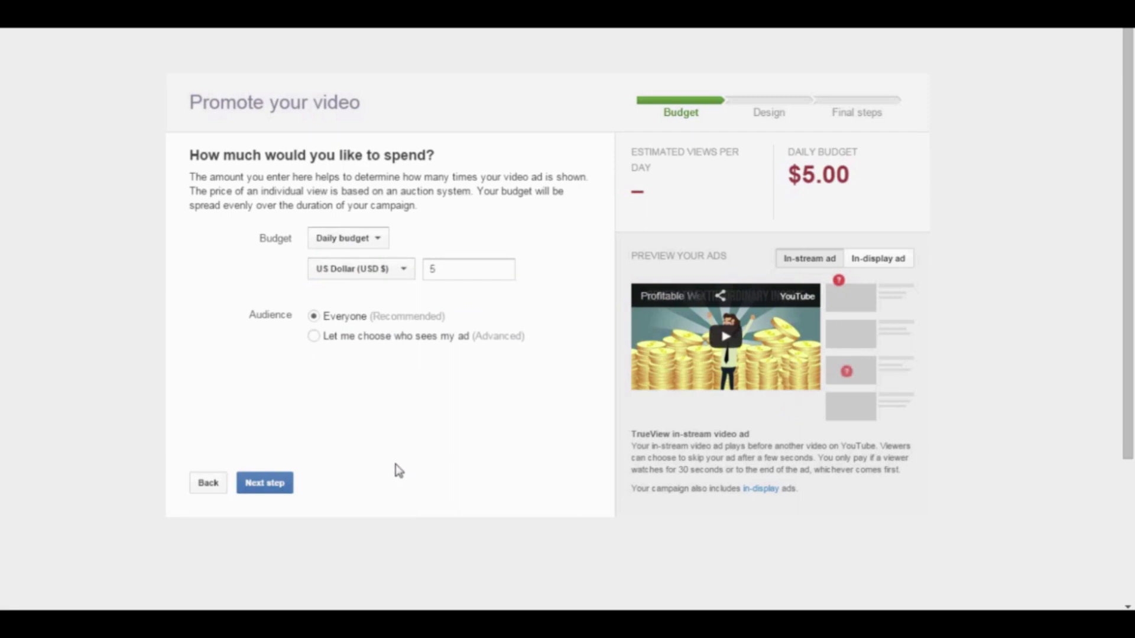
{"action": "left_click", "coordinate": [451, 273]}
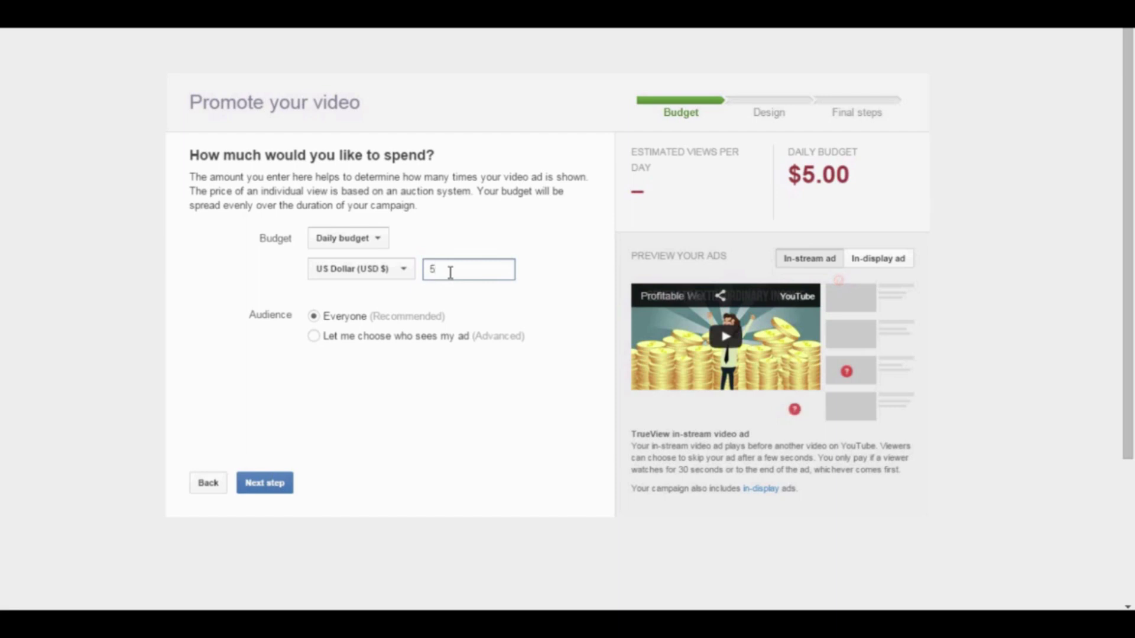
{"action": "key", "text": "BackSpace"}
{"action": "type", "text": "5.00"}
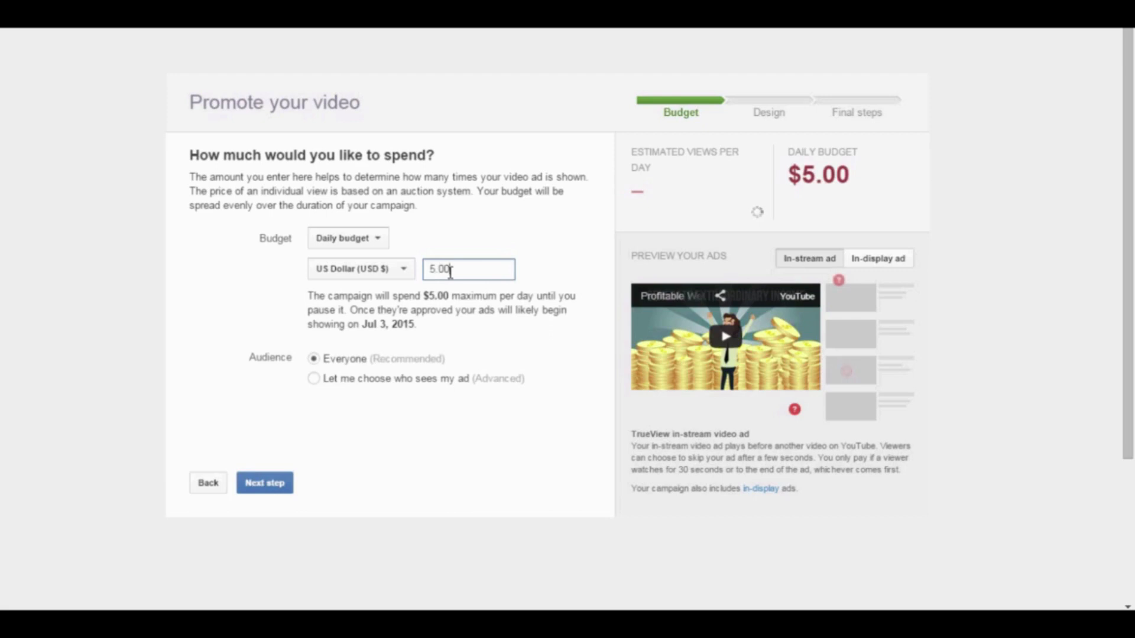
Commit the $5.00 budget and compare the in-display and in-stream ad previews.
{"action": "left_click", "coordinate": [494, 408]}
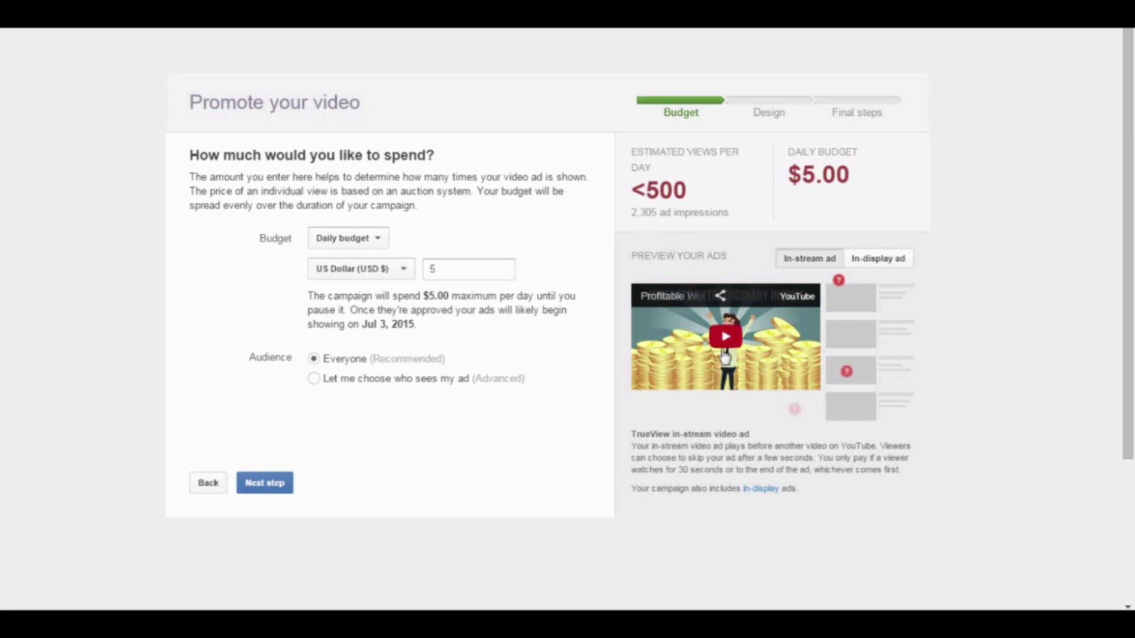
{"action": "left_click", "coordinate": [879, 261]}
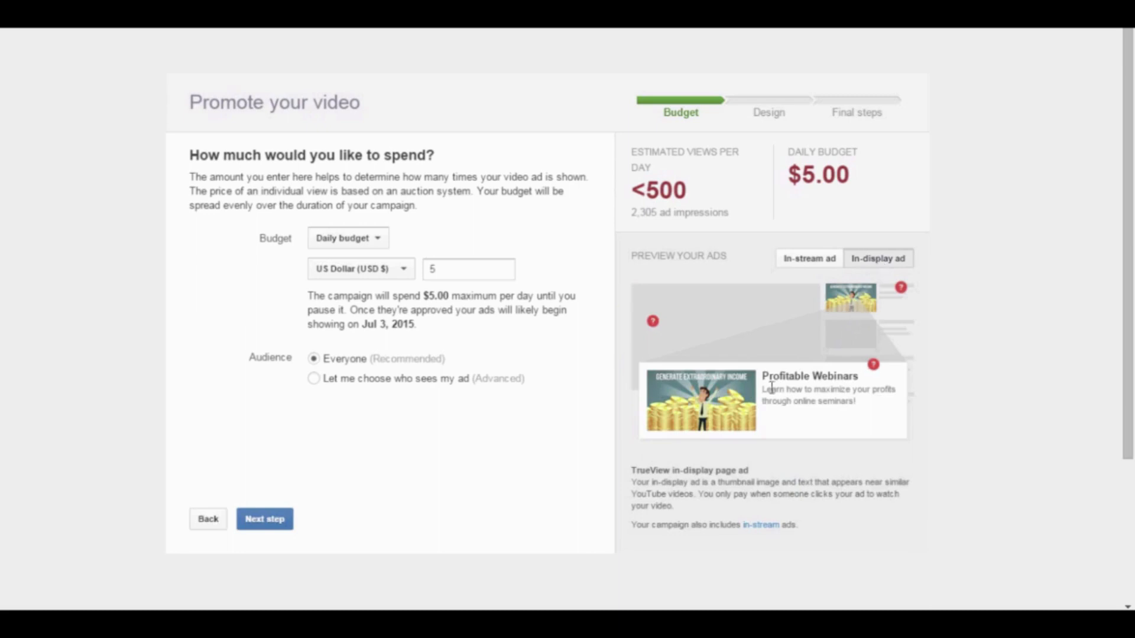
{"action": "left_click", "coordinate": [819, 261]}
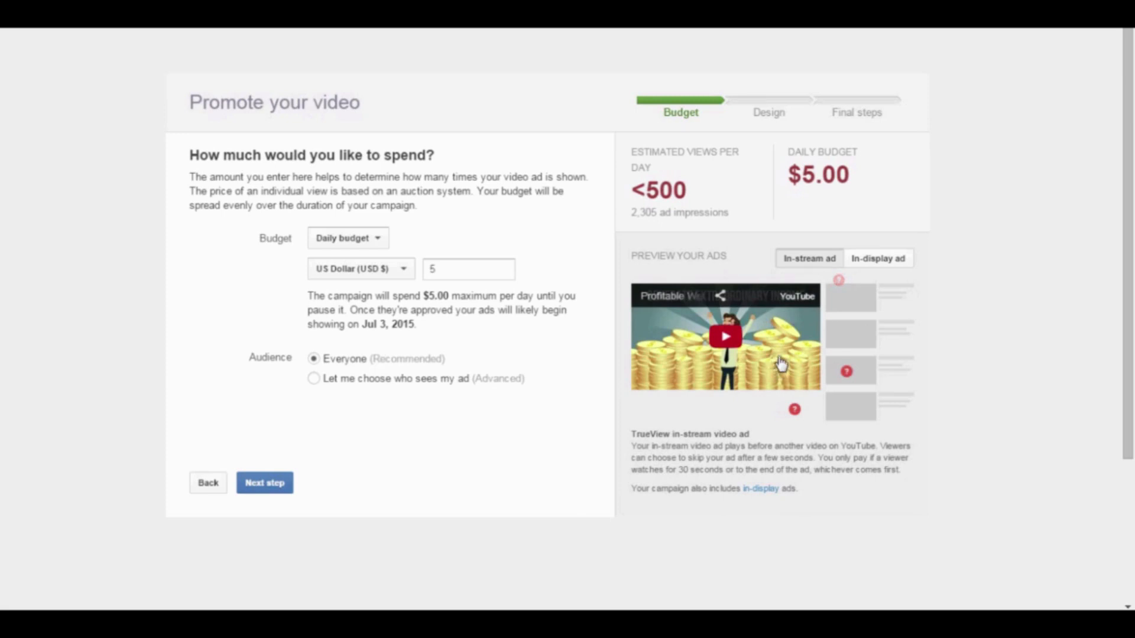
Leave the audience set to Everyone and advance to the Design your ad step.
{"action": "left_click", "coordinate": [313, 380]}
{"action": "left_click", "coordinate": [315, 360]}
{"action": "left_click", "coordinate": [281, 493]}
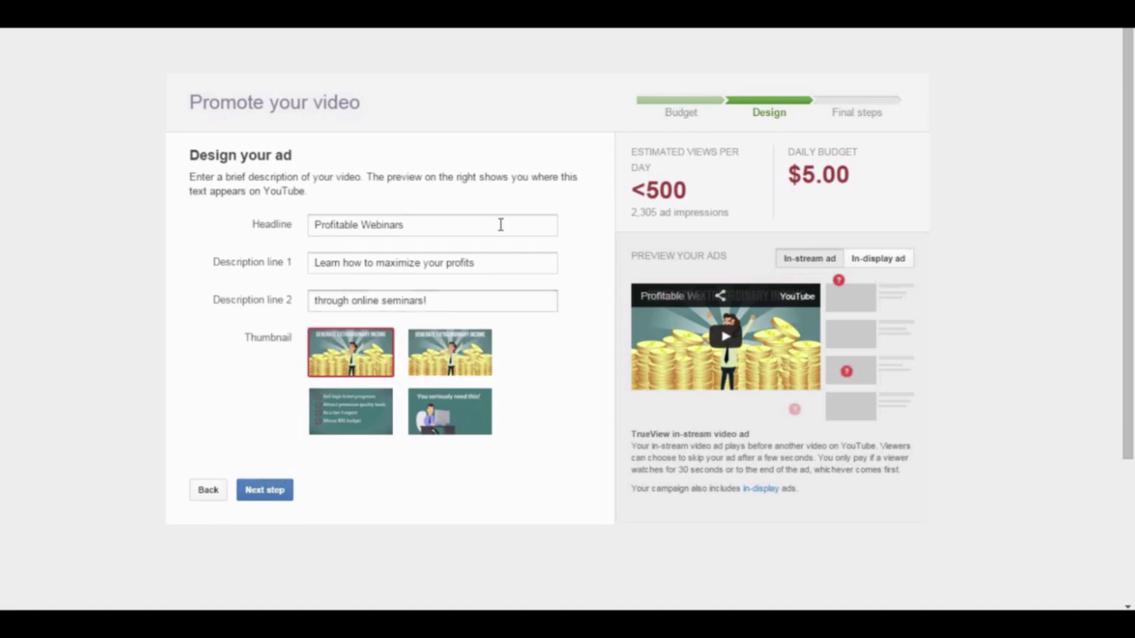
Check the Profitable Webinars headline and both description lines, then preview the in-display ad.
{"action": "left_click", "coordinate": [449, 226]}
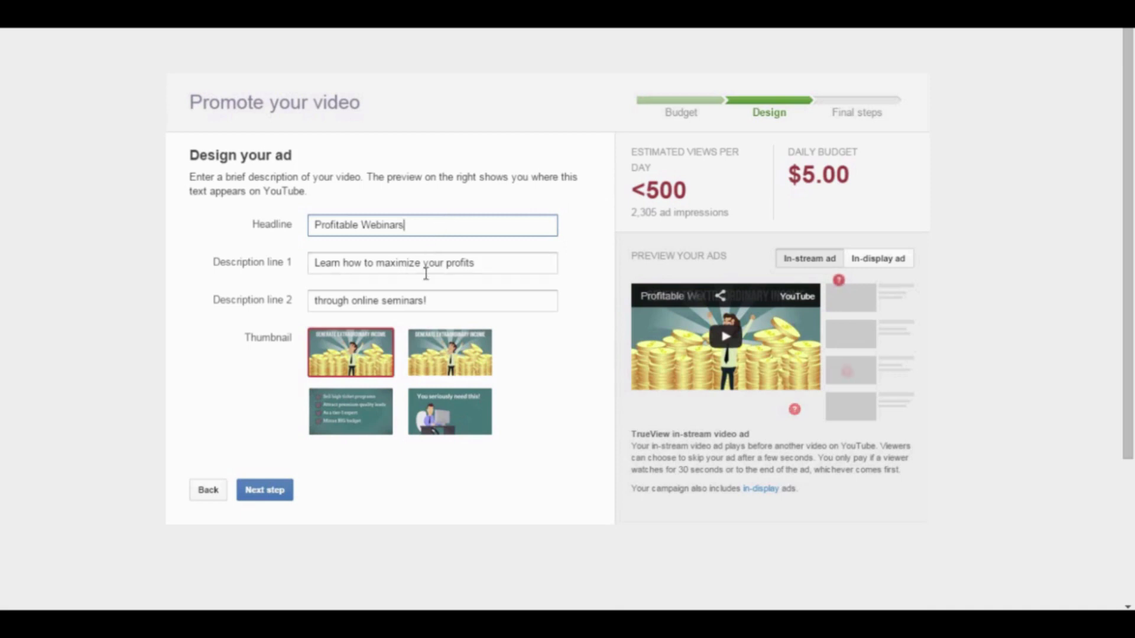
{"action": "left_click", "coordinate": [441, 262]}
{"action": "left_click", "coordinate": [460, 301]}
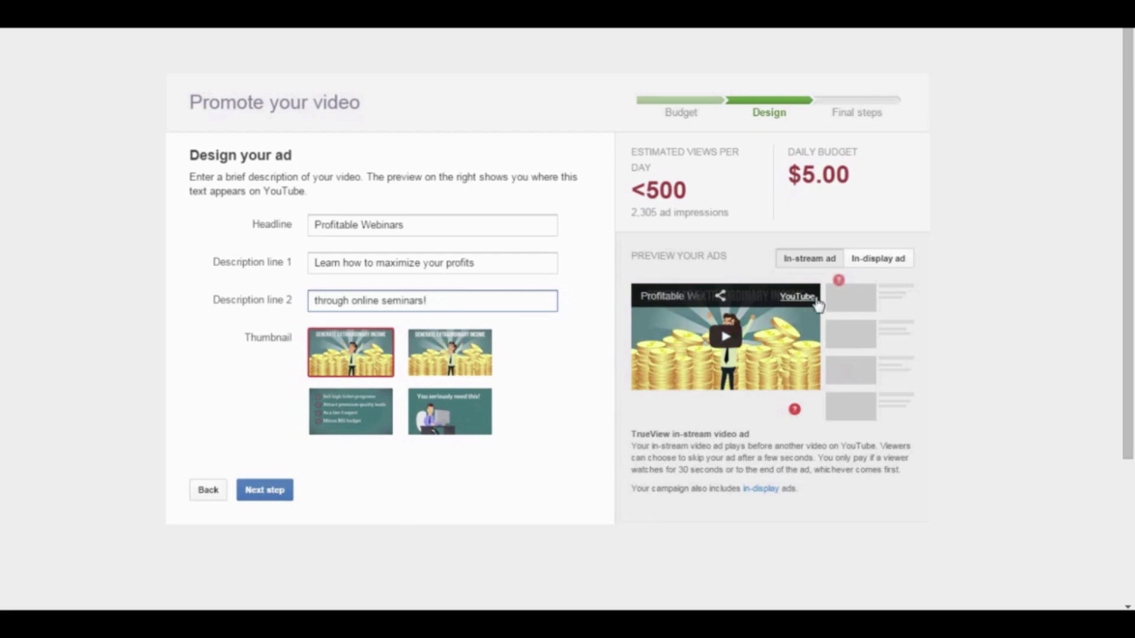
{"action": "left_click", "coordinate": [868, 260]}
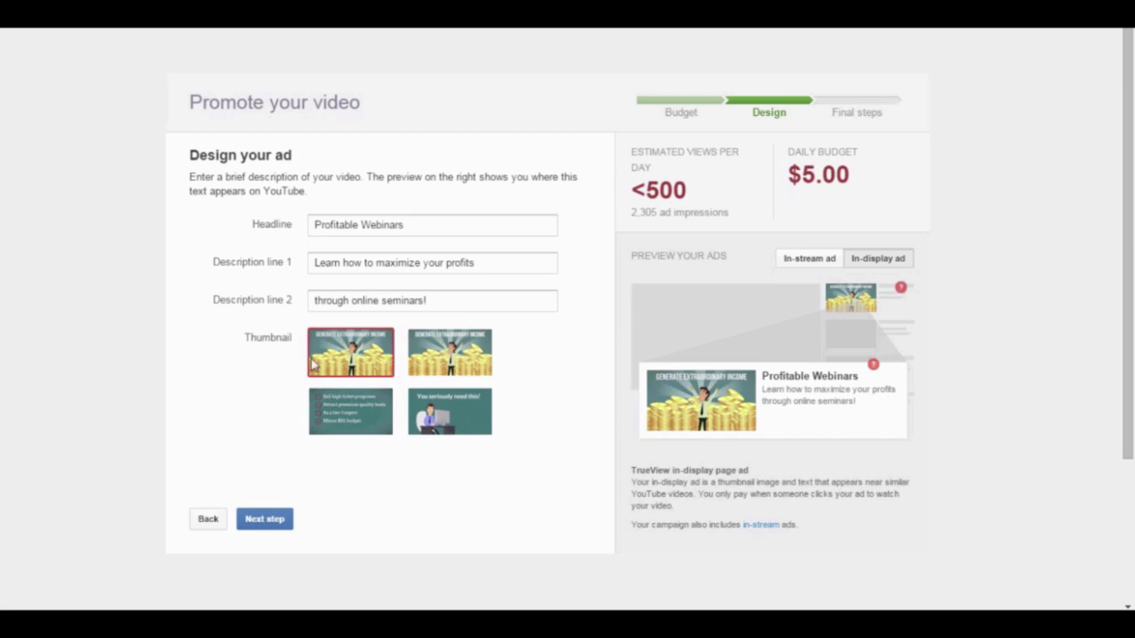
Compare the thumbnail options, keep the gold-coins thumbnail for the ad, and finish the design step.
{"action": "left_click", "coordinate": [473, 373]}
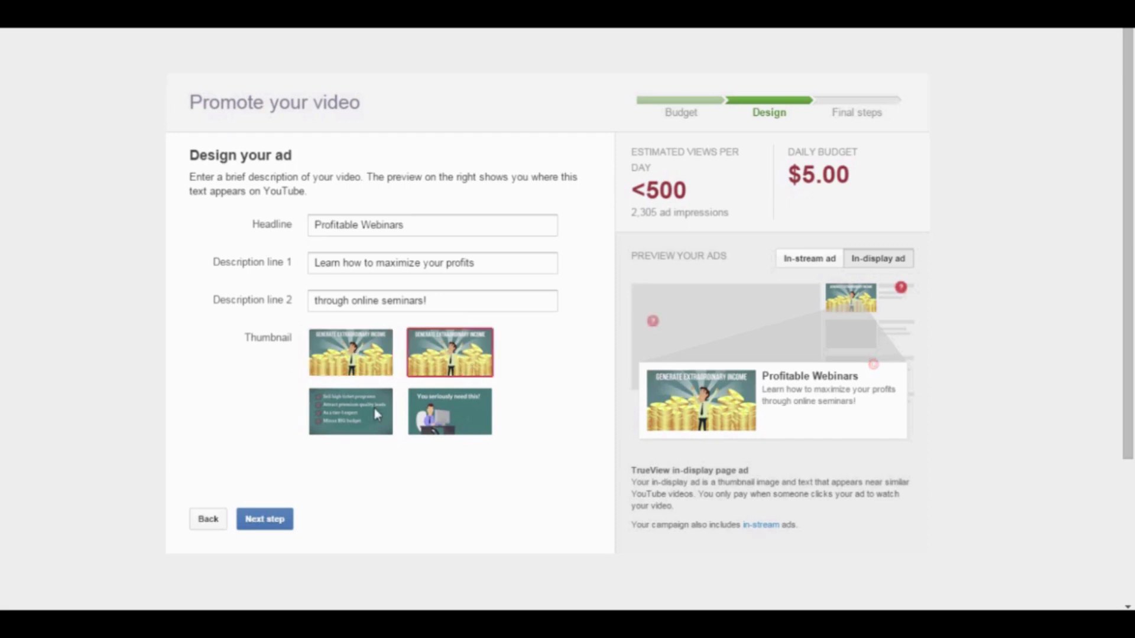
{"action": "left_click", "coordinate": [374, 409]}
{"action": "left_click", "coordinate": [430, 418]}
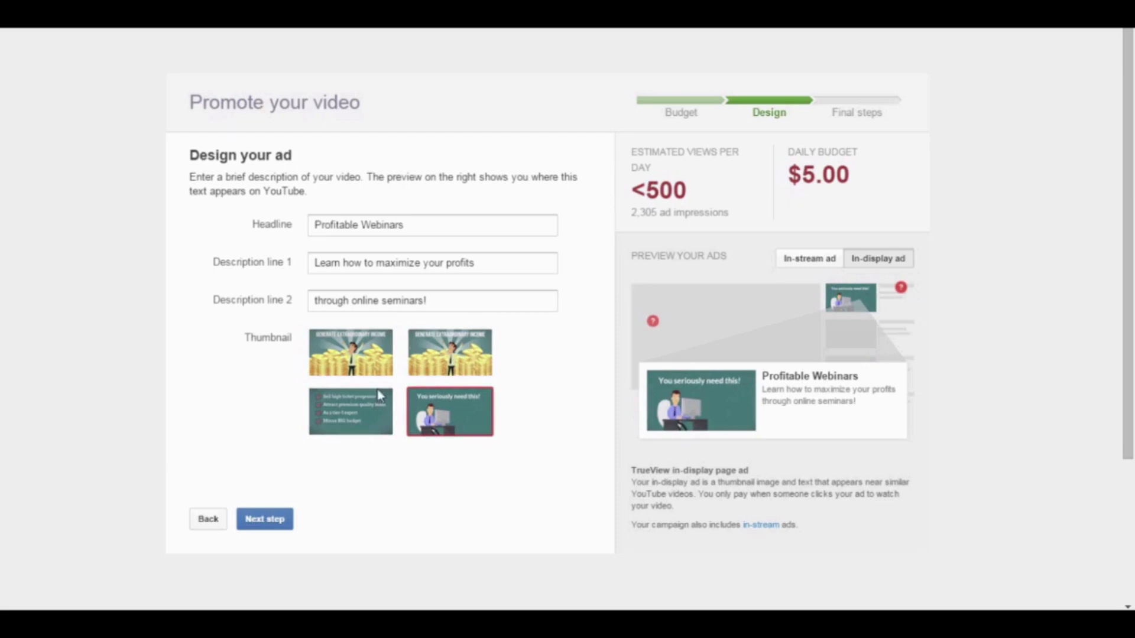
{"action": "left_click", "coordinate": [355, 361]}
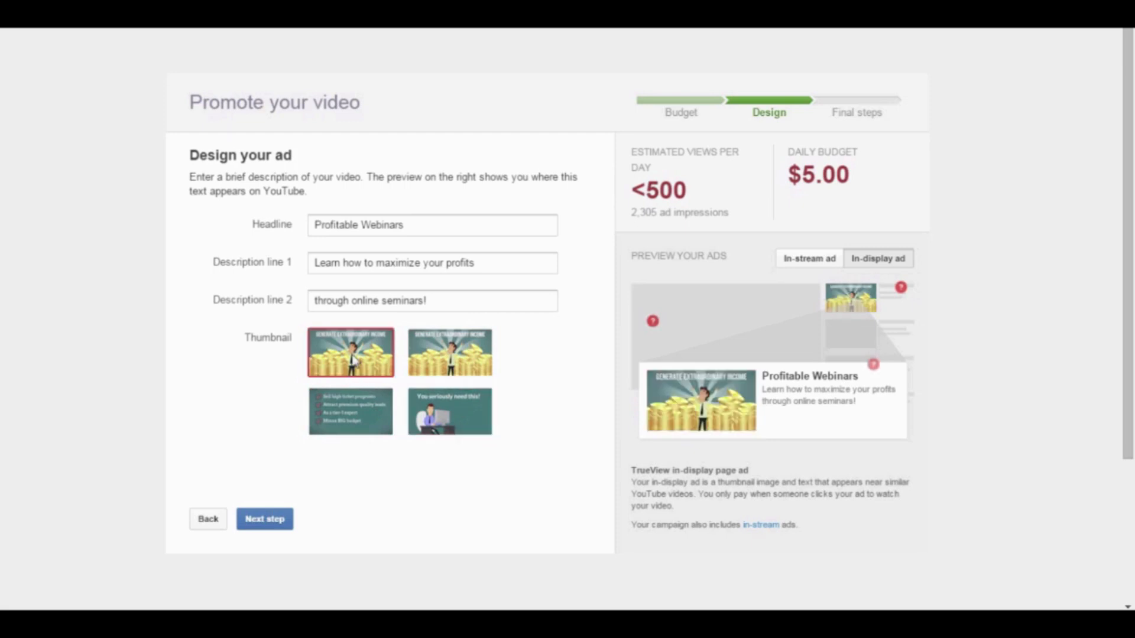
{"action": "left_click", "coordinate": [322, 428]}
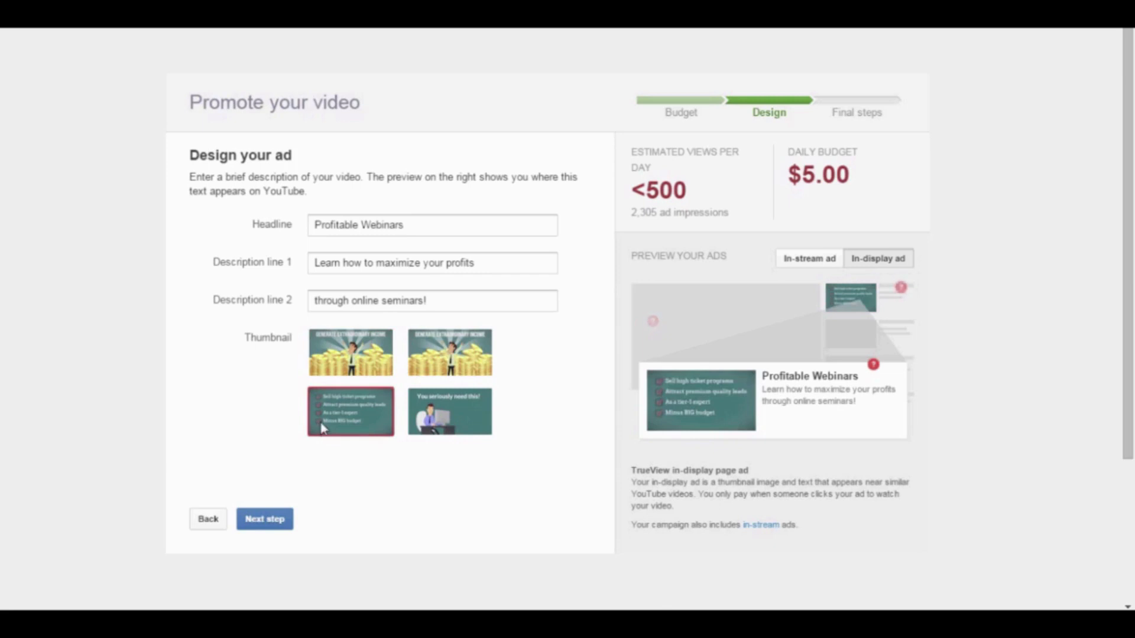
{"action": "left_click", "coordinate": [356, 353]}
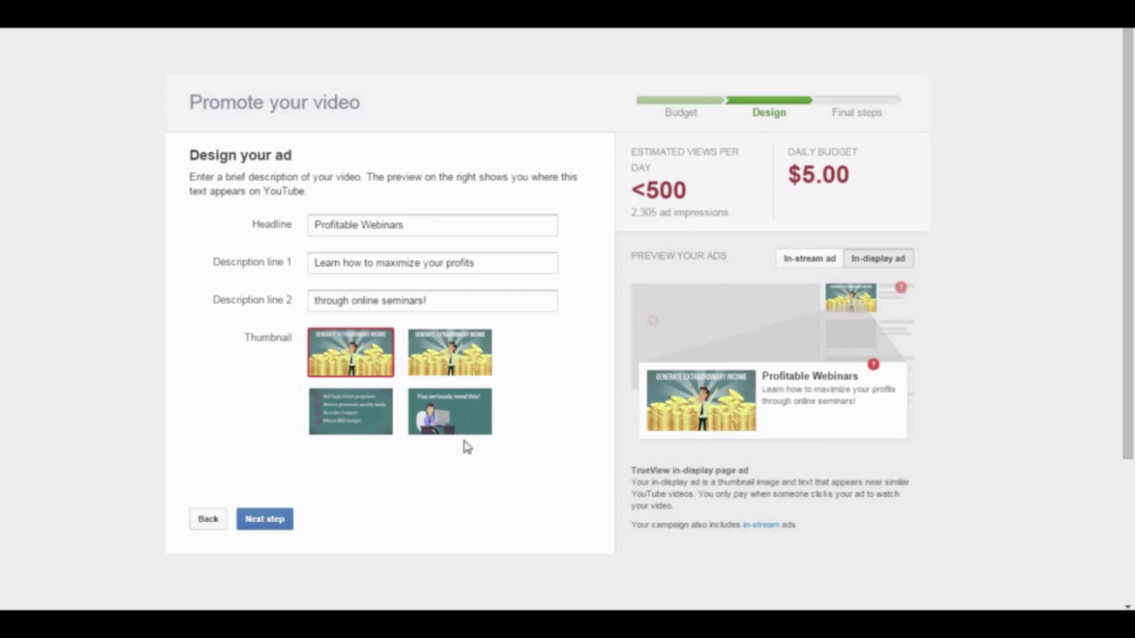
{"action": "left_click", "coordinate": [260, 528]}
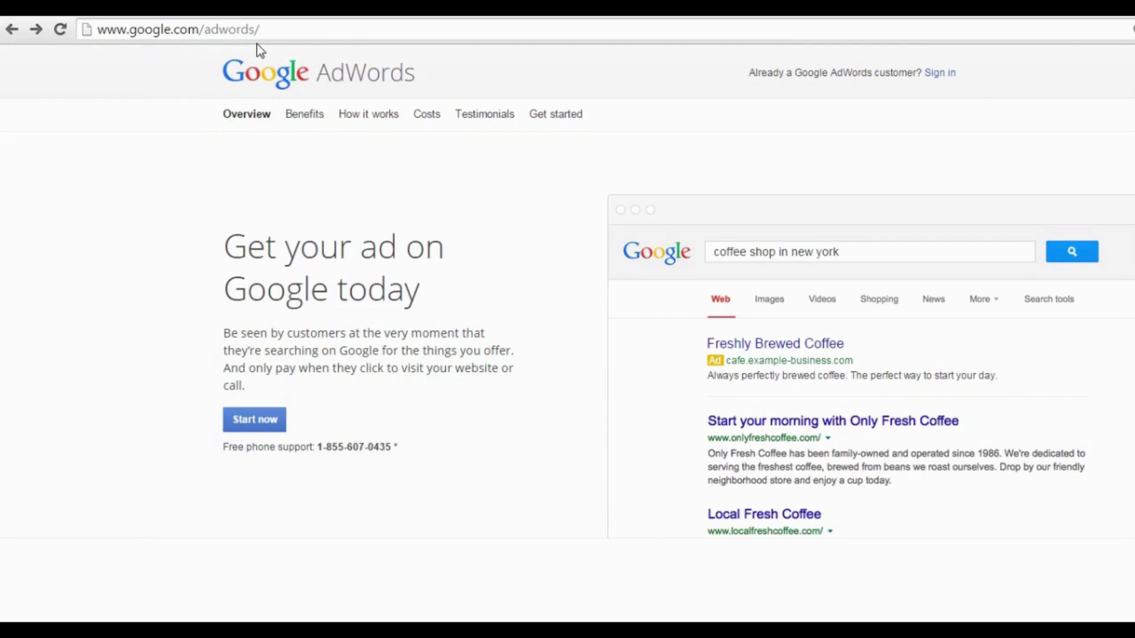
Start a new AdWords account, enter the account e-mail address, and save the account settings.
{"action": "left_click", "coordinate": [268, 429]}
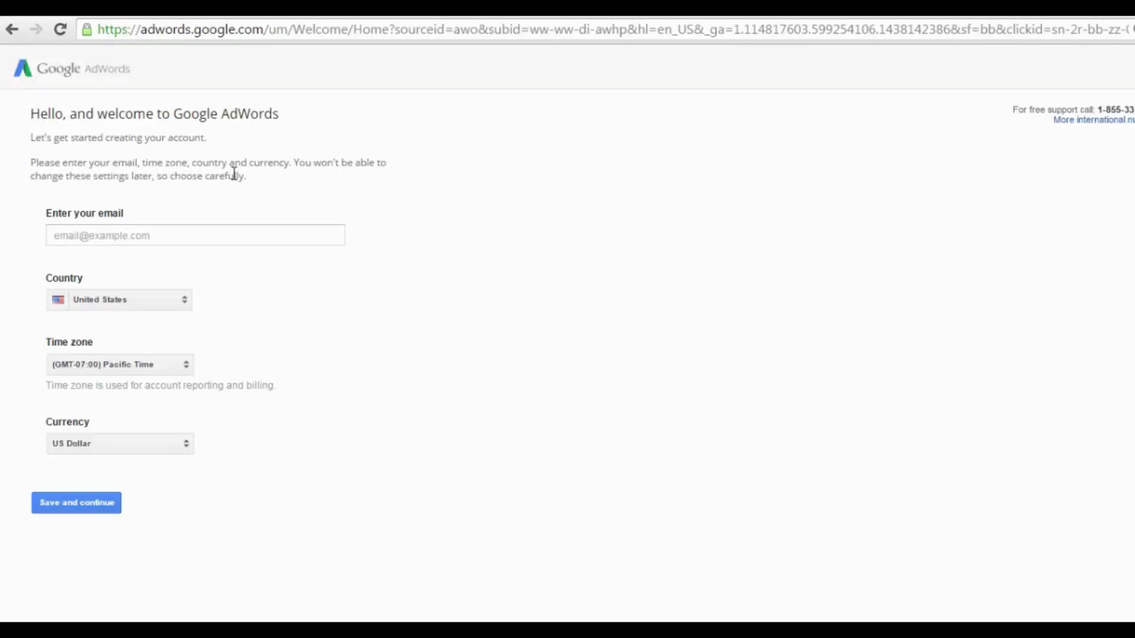
{"action": "left_click", "coordinate": [213, 237]}
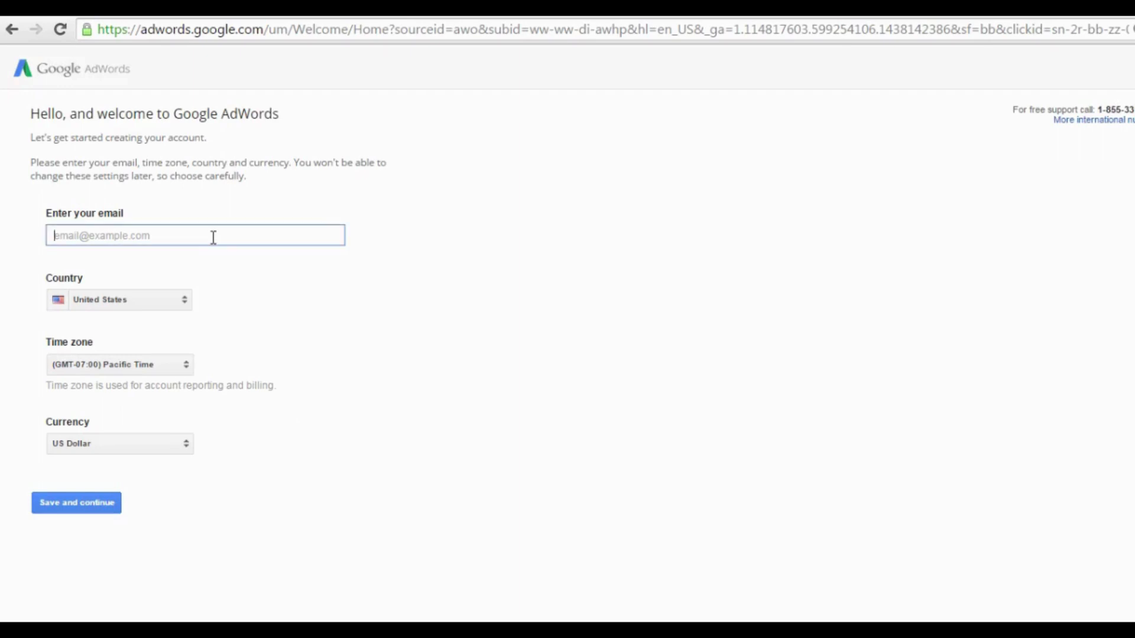
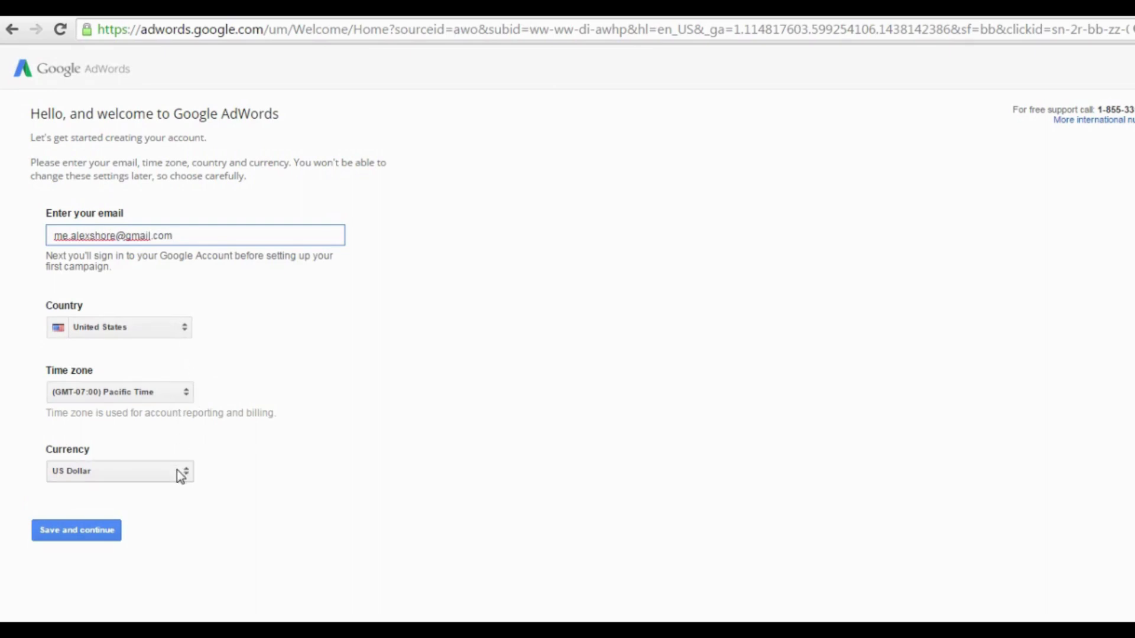
{"action": "left_click", "coordinate": [82, 531]}
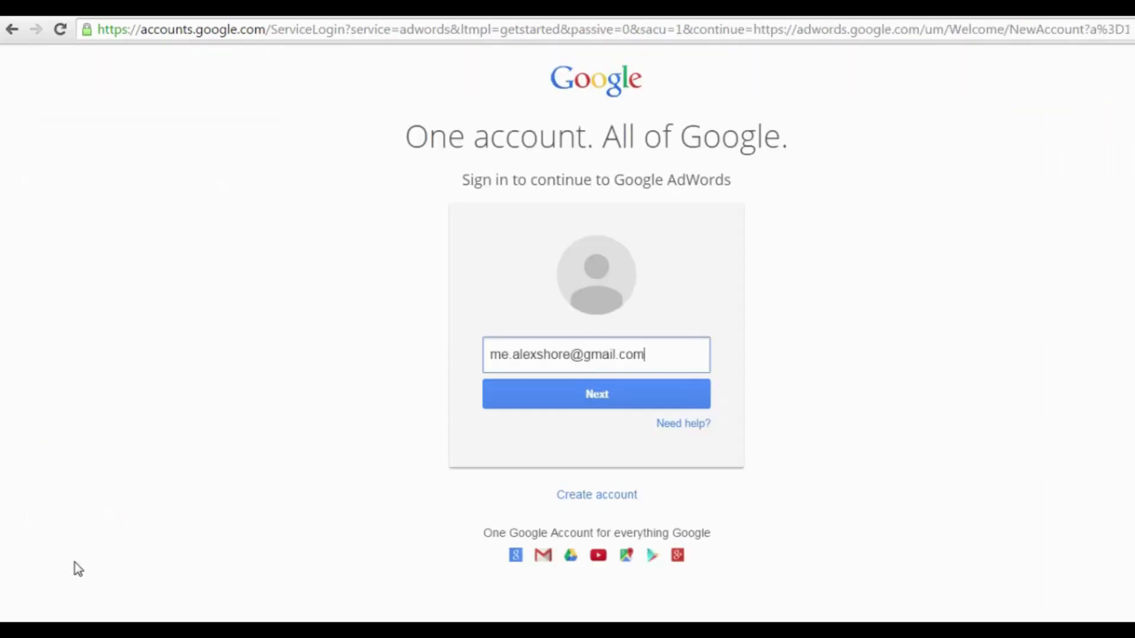
Sign in to the Google account with the account password to reach AdWords Campaigns.
{"action": "left_click", "coordinate": [600, 400]}
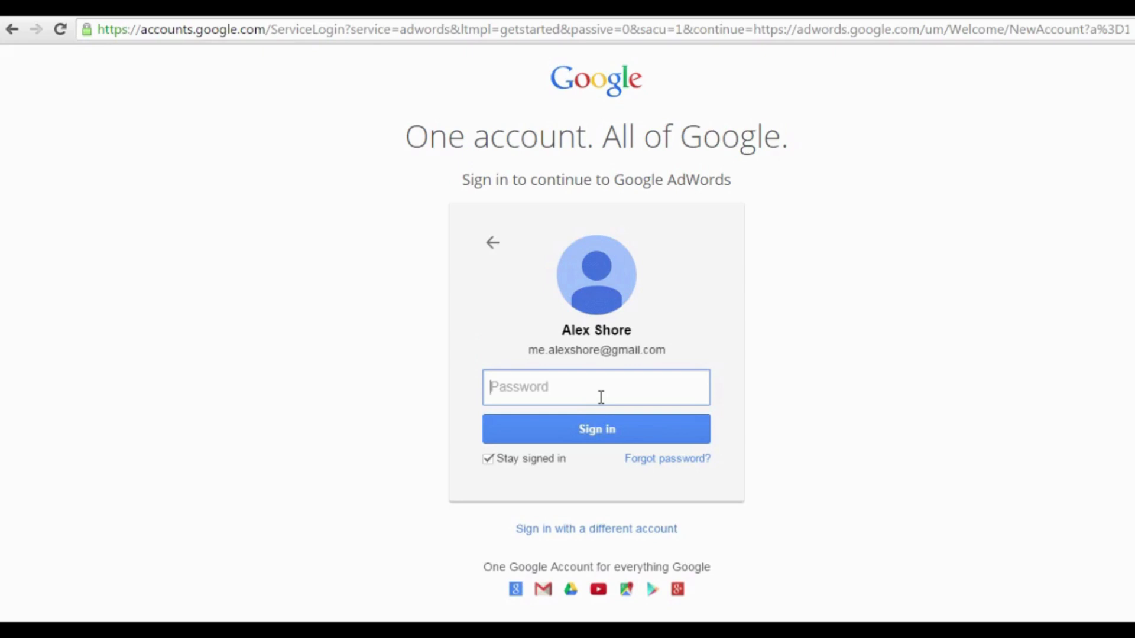
{"action": "type", "text": "••••••••••••"}
{"action": "left_click", "coordinate": [628, 431]}
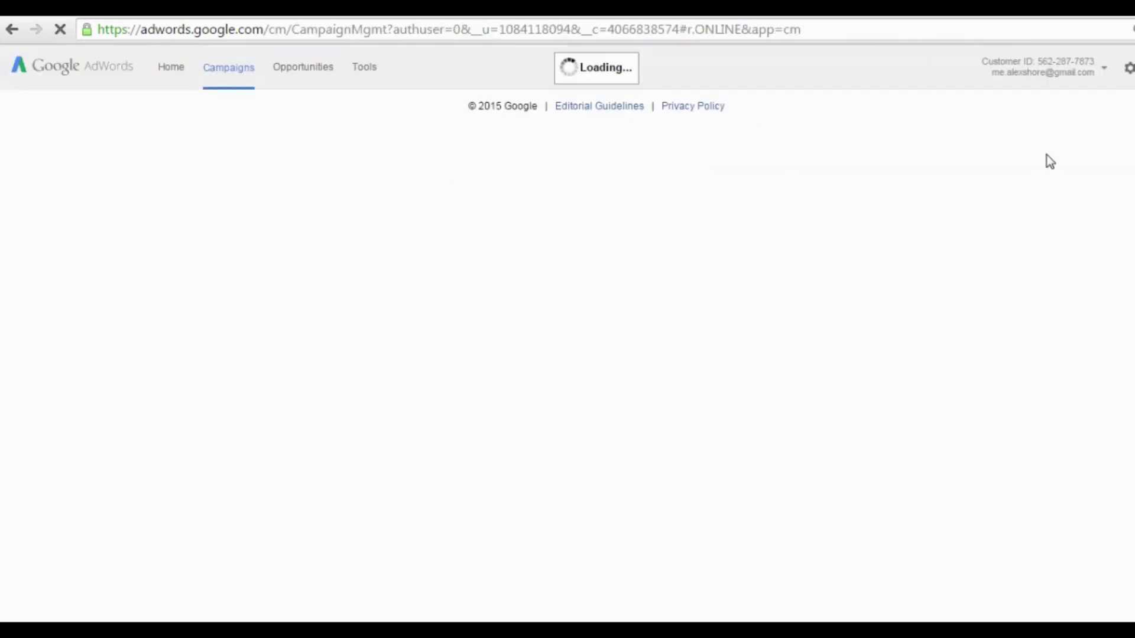